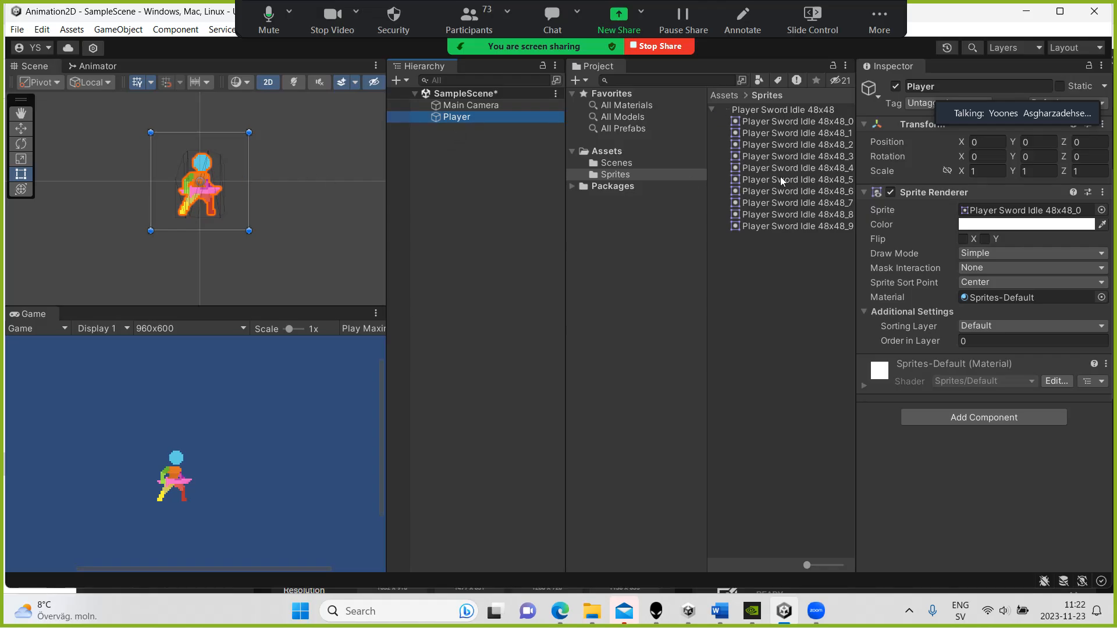
# Select the Player object and open the Animation window for it.
pyautogui.click(756, 111)
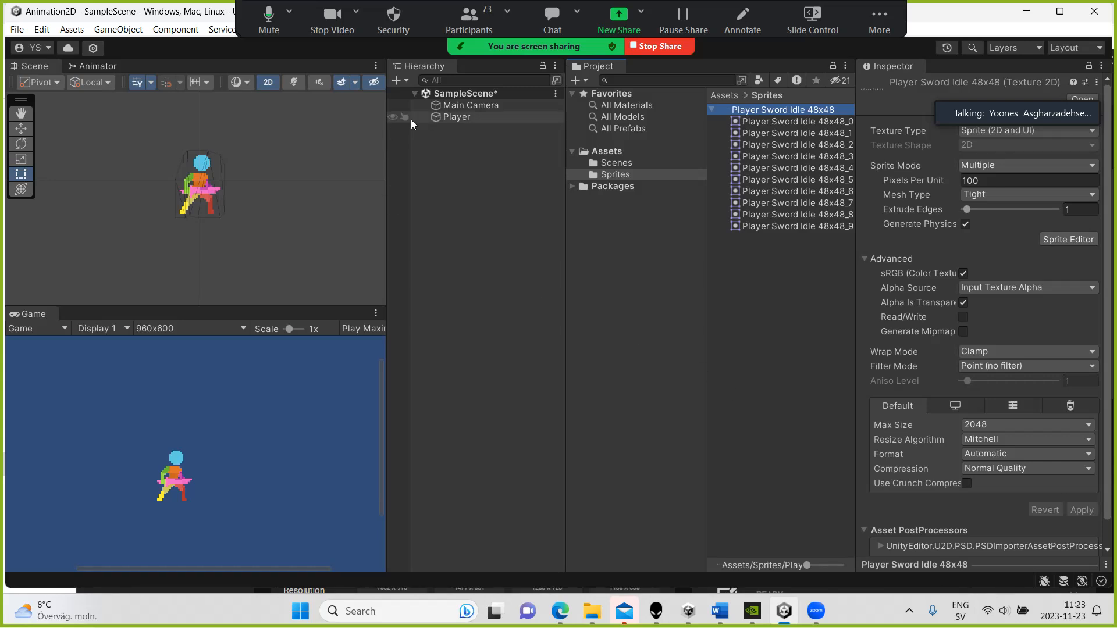
pyautogui.click(456, 117)
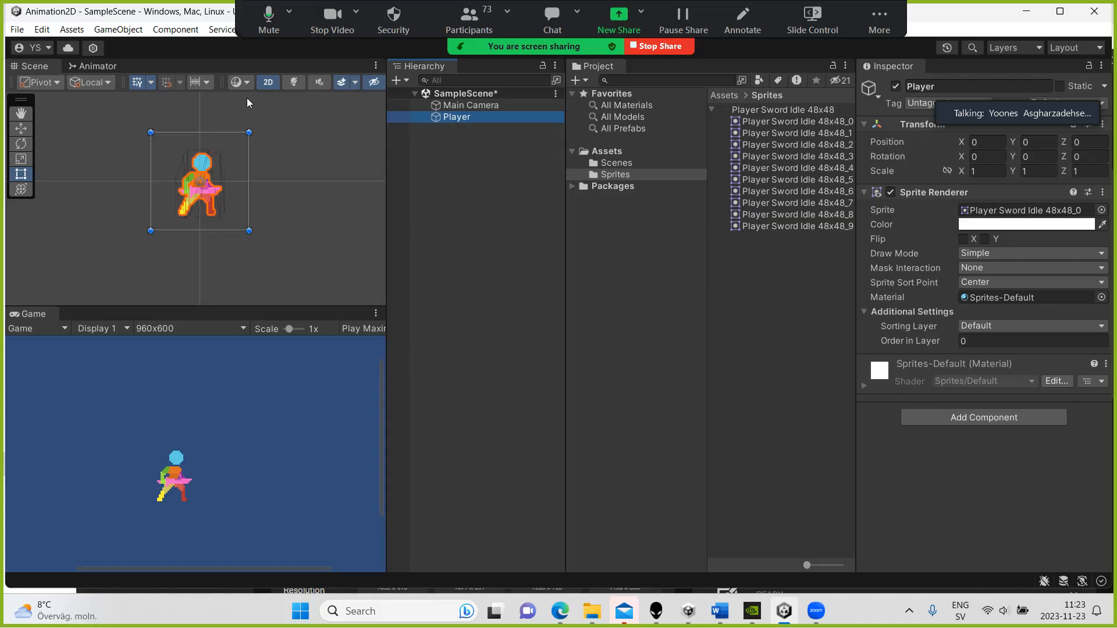
pyautogui.moveTo(191, 12); pyautogui.dragTo(202, 35)
pyautogui.click(303, 54)
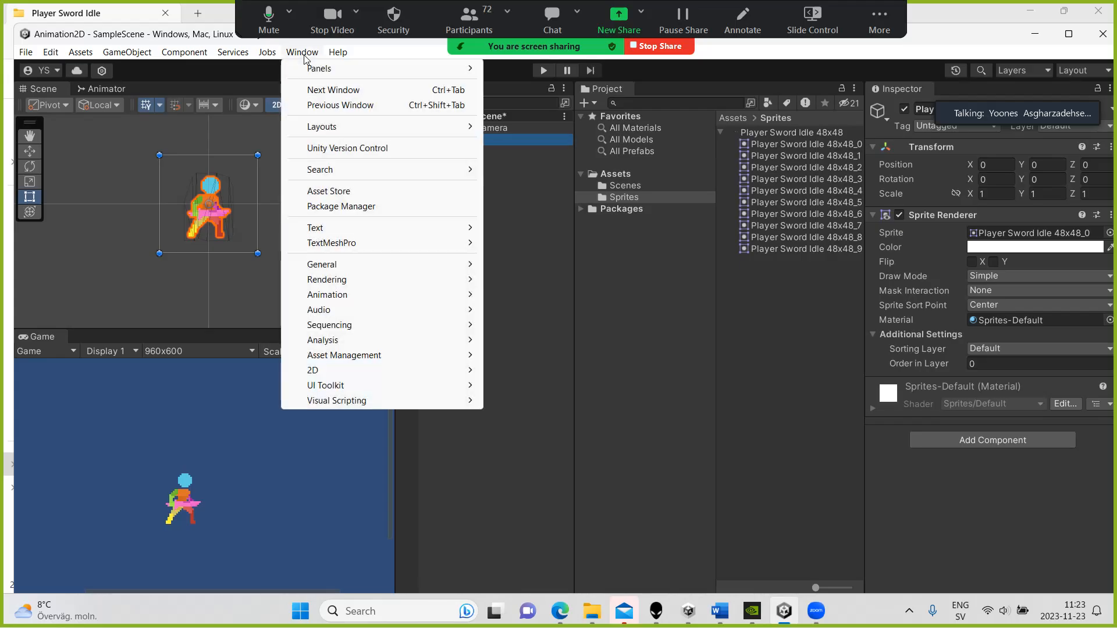
pyautogui.moveTo(401, 299)
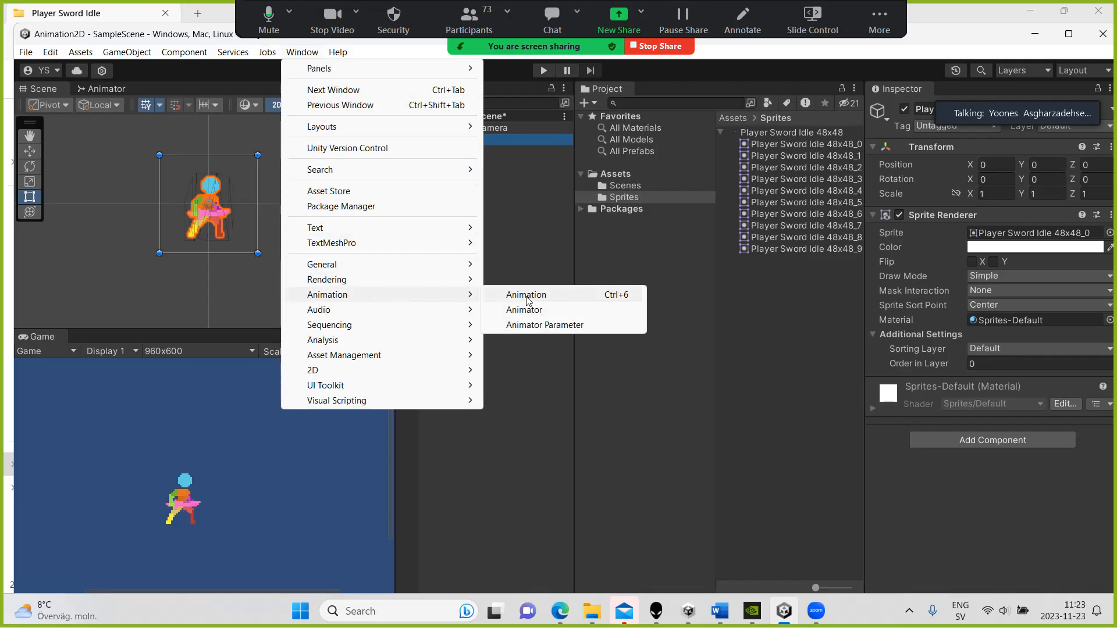
pyautogui.click(526, 296)
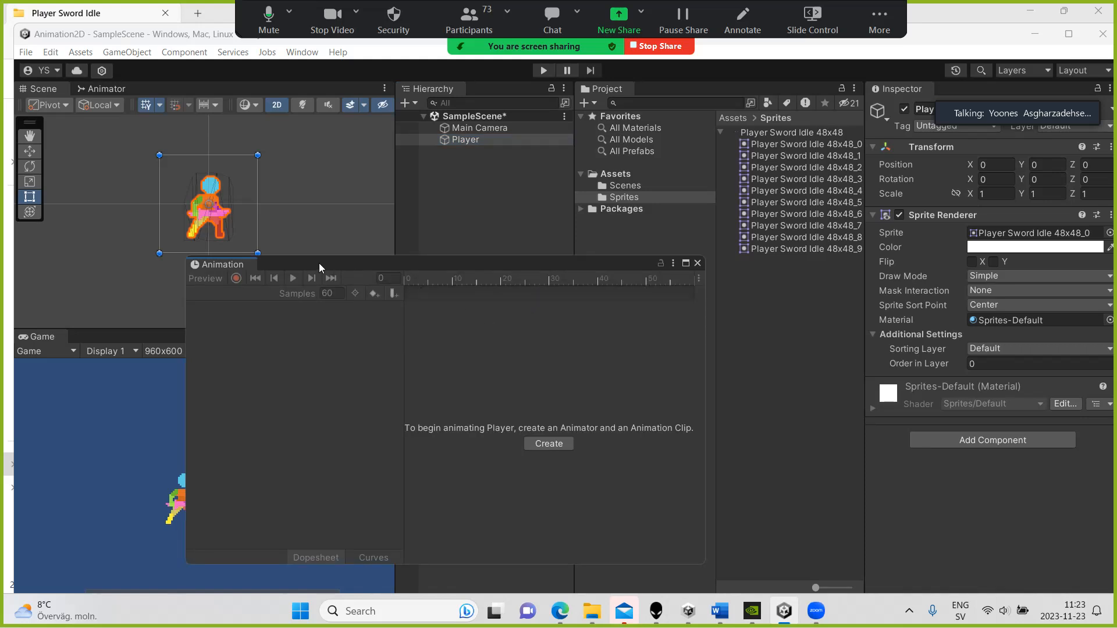
pyautogui.moveTo(319, 263); pyautogui.dragTo(381, 225)
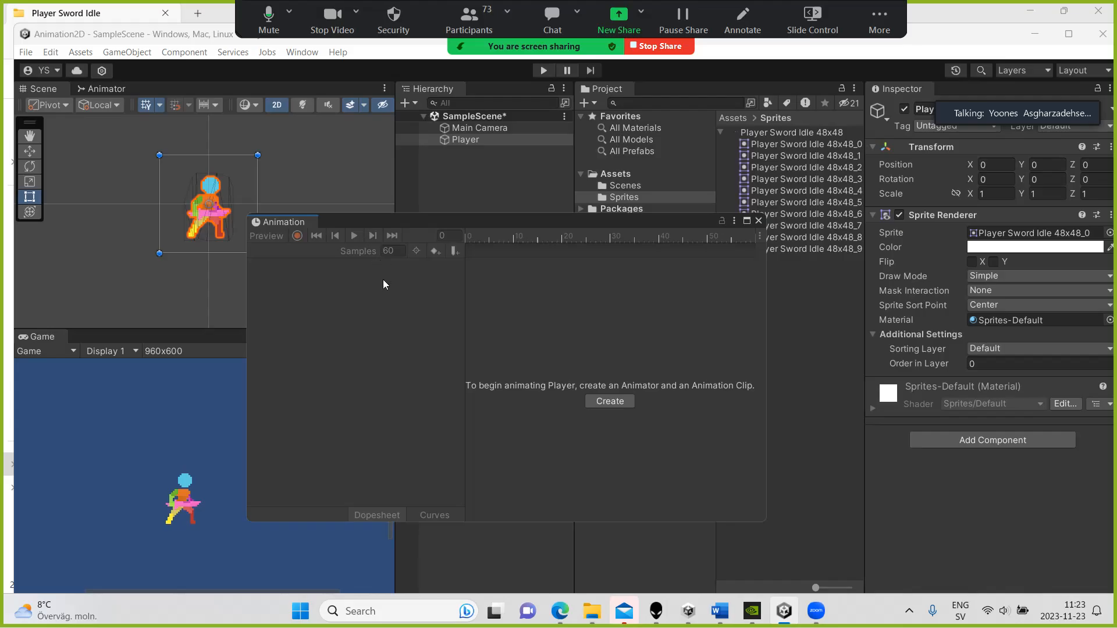
# Start creating an animation clip for Player and make a new Animations folder inside Assets as its save location.
pyautogui.click(609, 401)
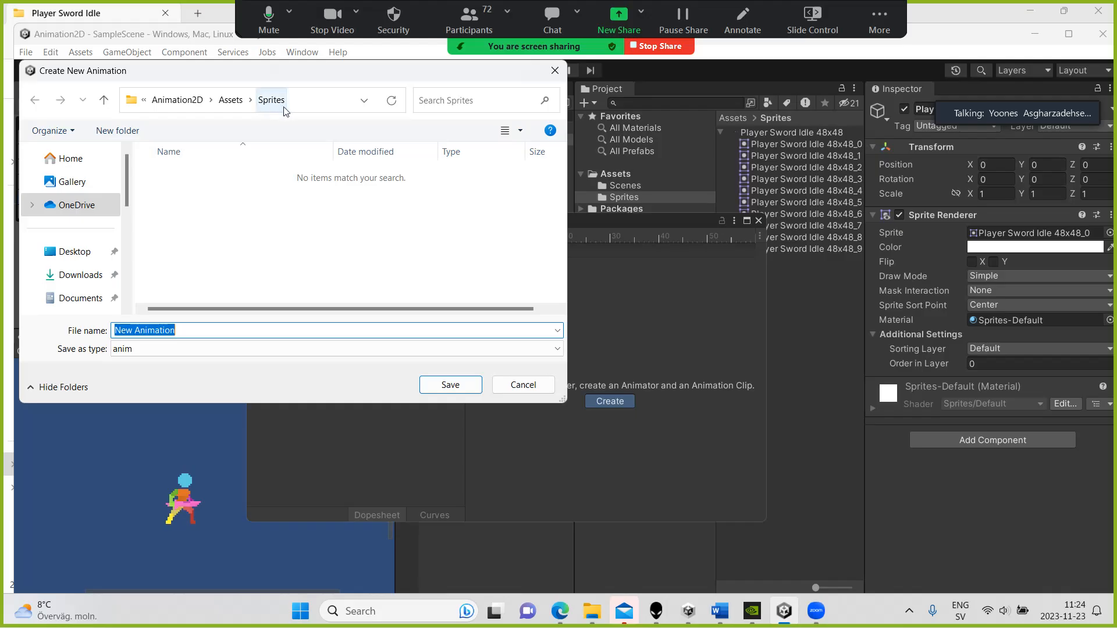
pyautogui.click(231, 105)
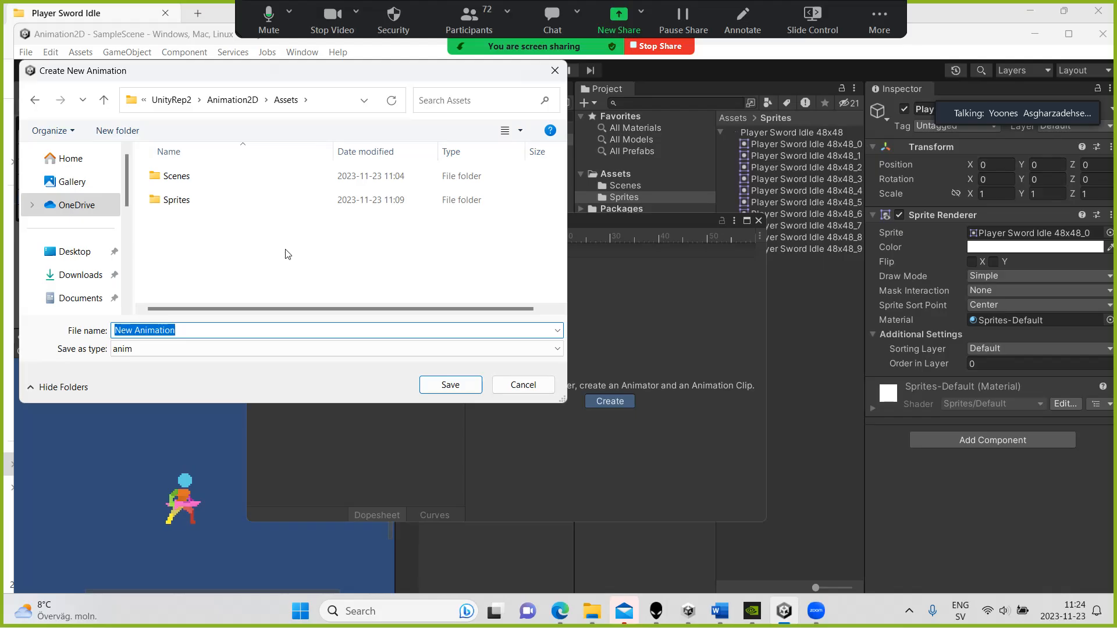
pyautogui.click(116, 133)
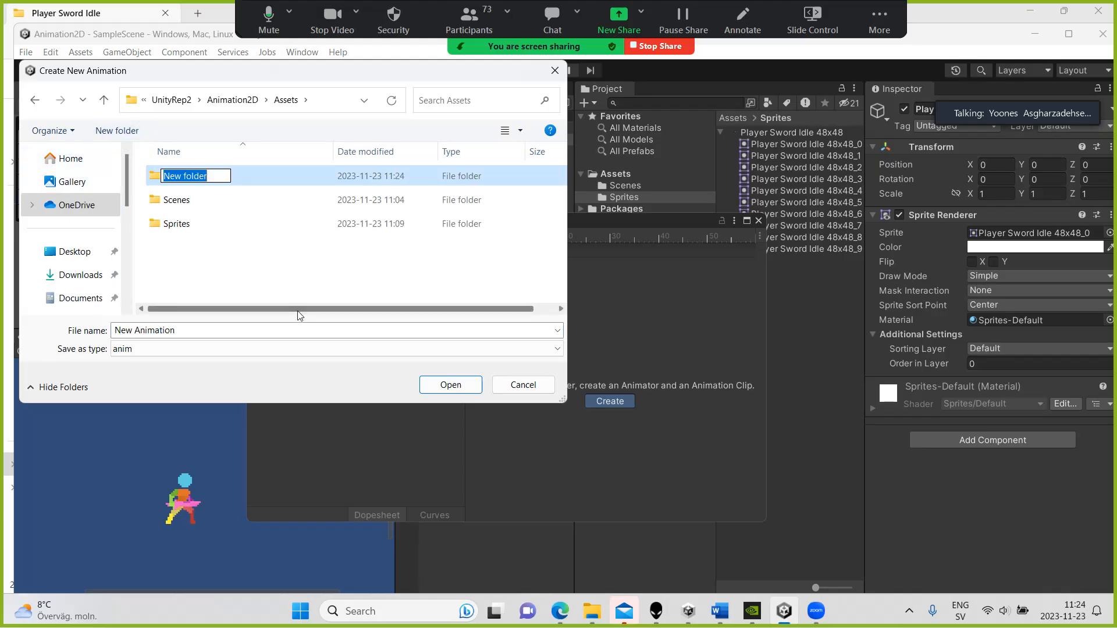
pyautogui.write('Animations')
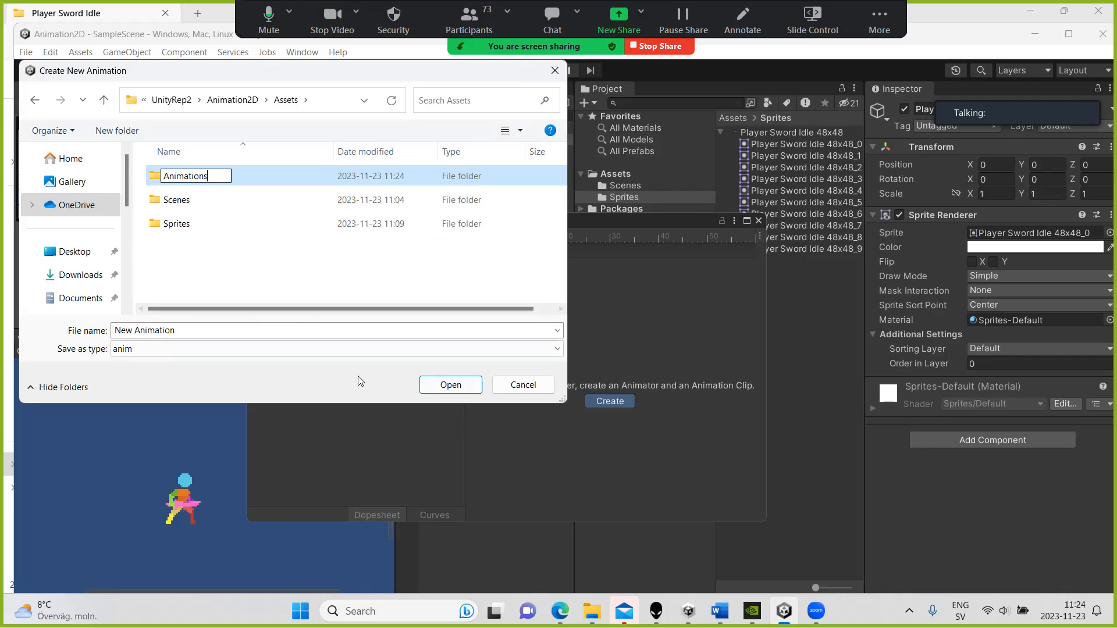
pyautogui.click(209, 201)
pyautogui.doubleClick(194, 178)
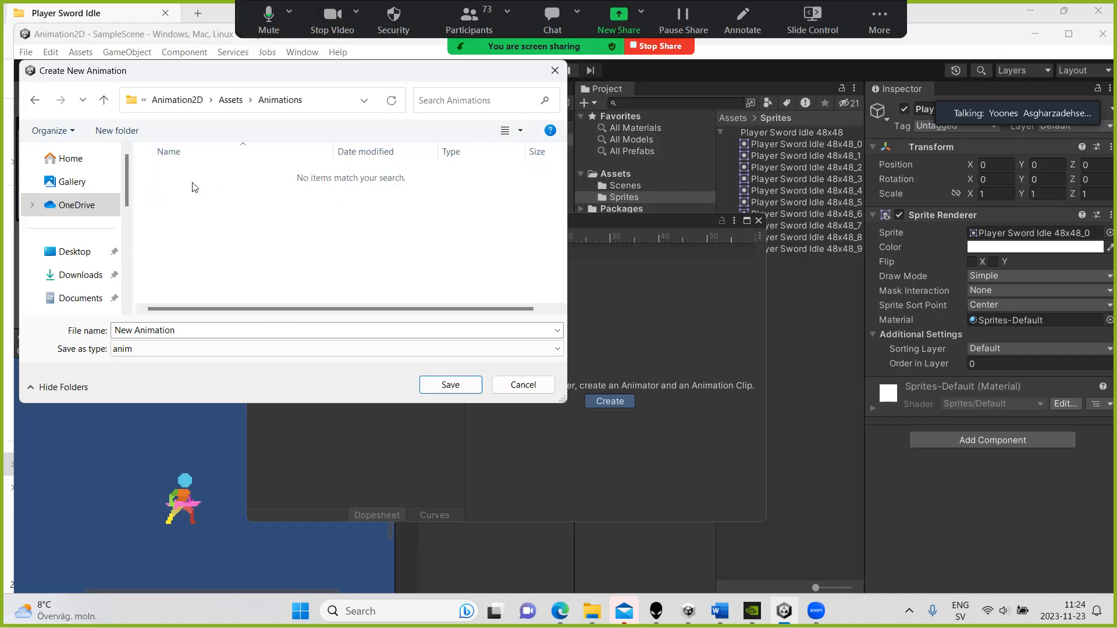
# Name the new clip Idle and save it in the Animations folder.
pyautogui.click(188, 335)
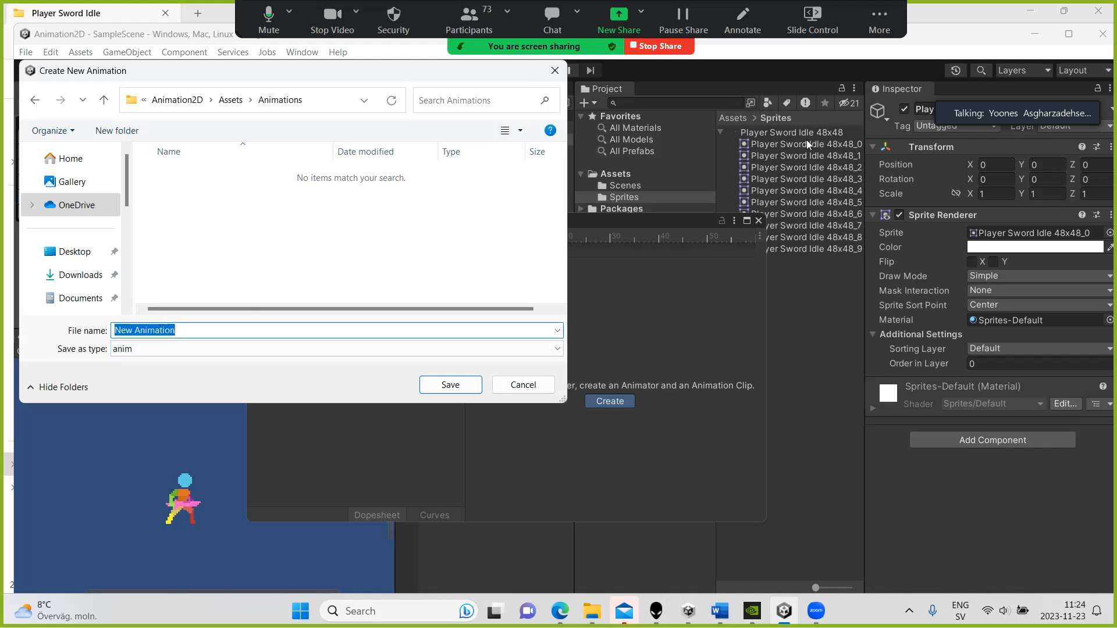
pyautogui.write('Id')
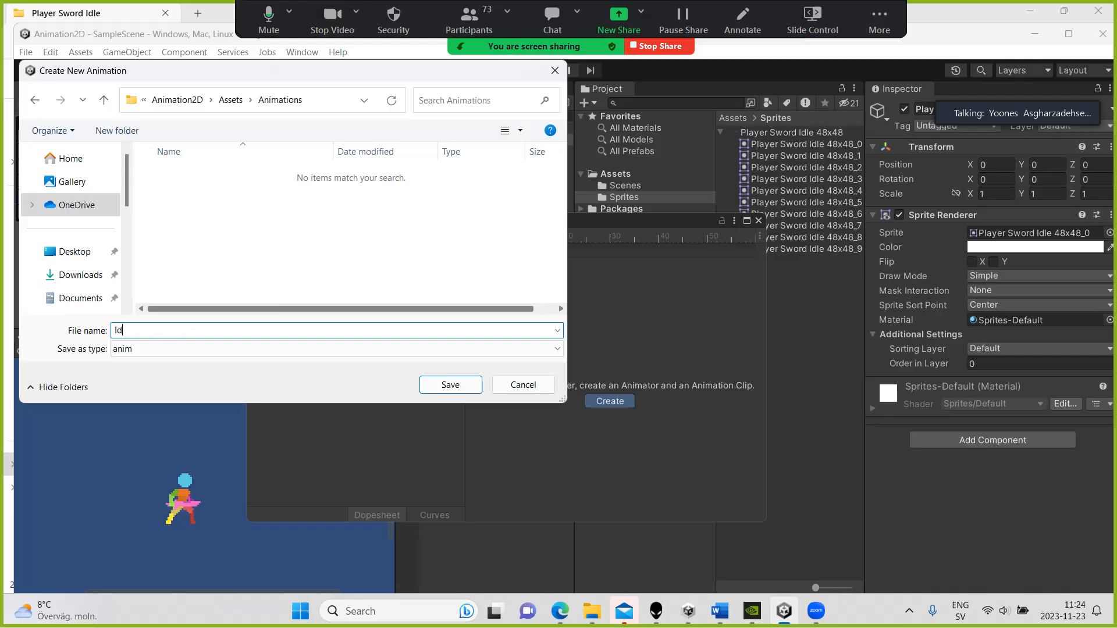
pyautogui.write('le')
pyautogui.click(456, 389)
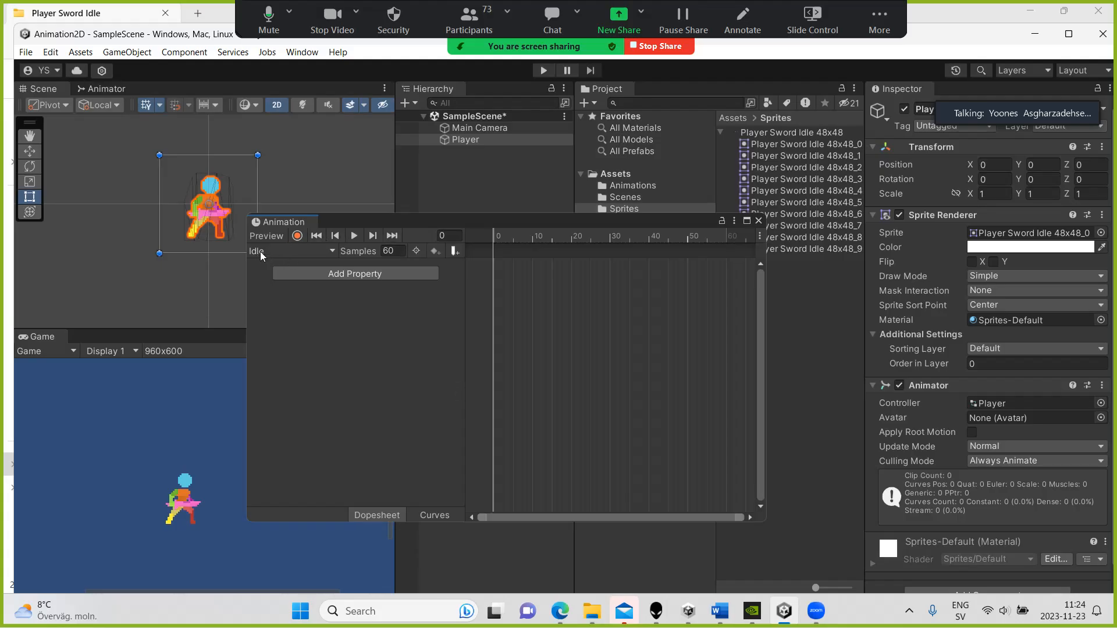
# Add all sprites from Player Sword Idle 48x48_0 through 48x48_9 to the Idle clip's timeline, starting at frame 0.
pyautogui.moveTo(348, 218); pyautogui.dragTo(261, 168)
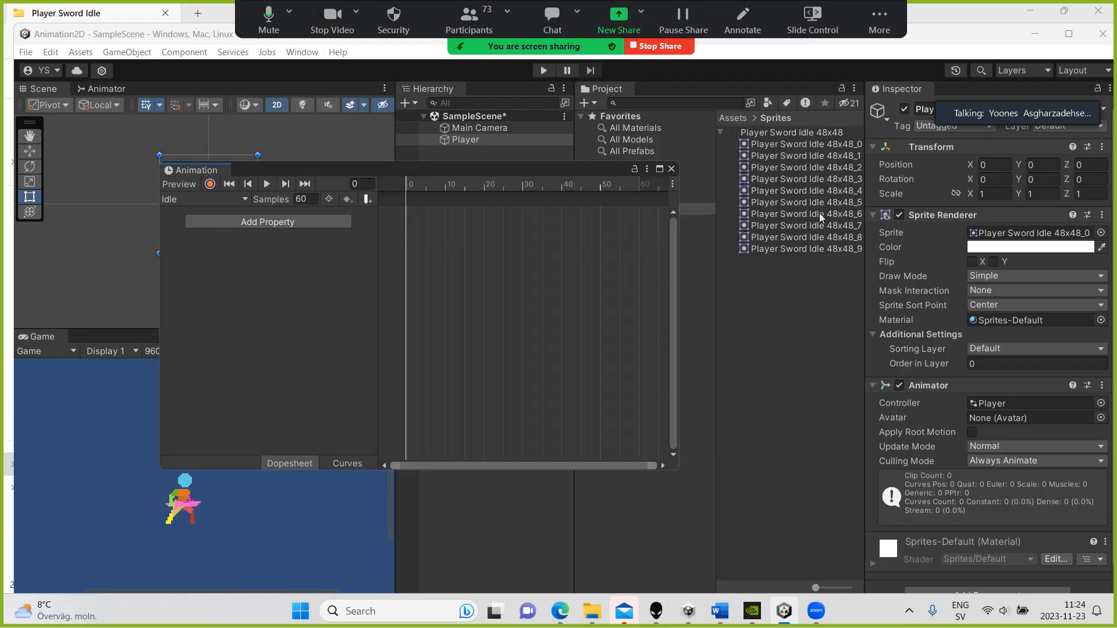
pyautogui.click(789, 145)
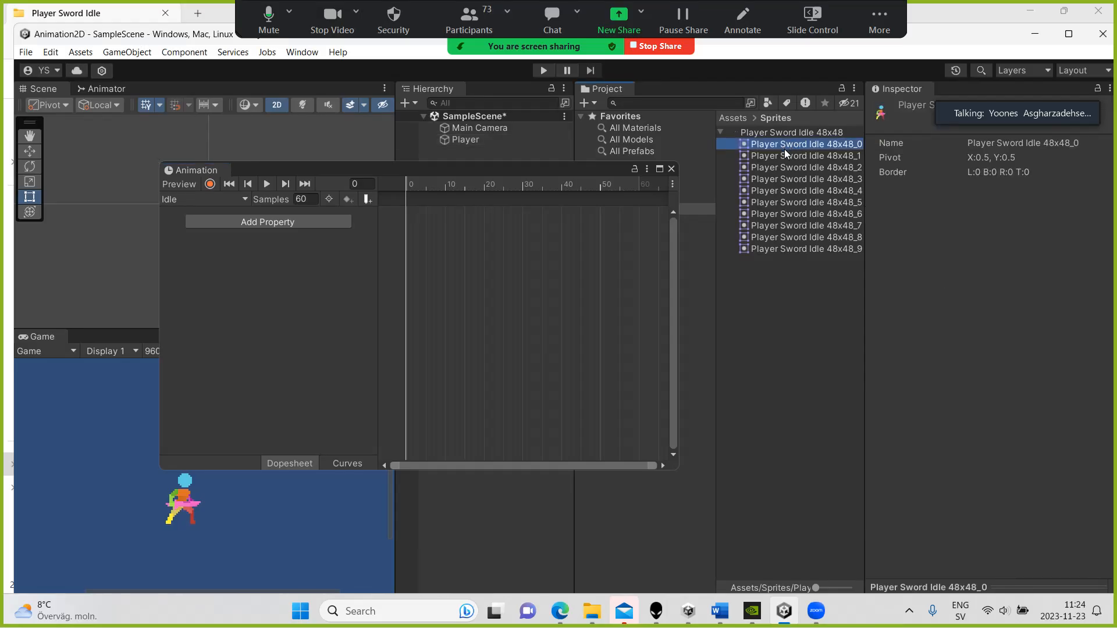
pyautogui.click(811, 296)
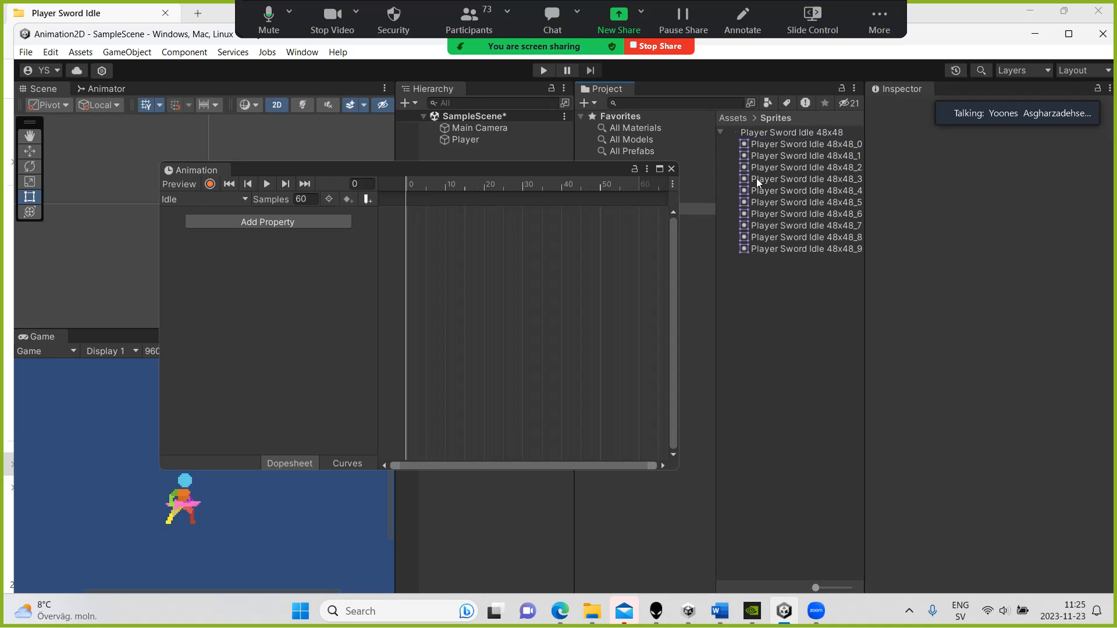
pyautogui.click(791, 144)
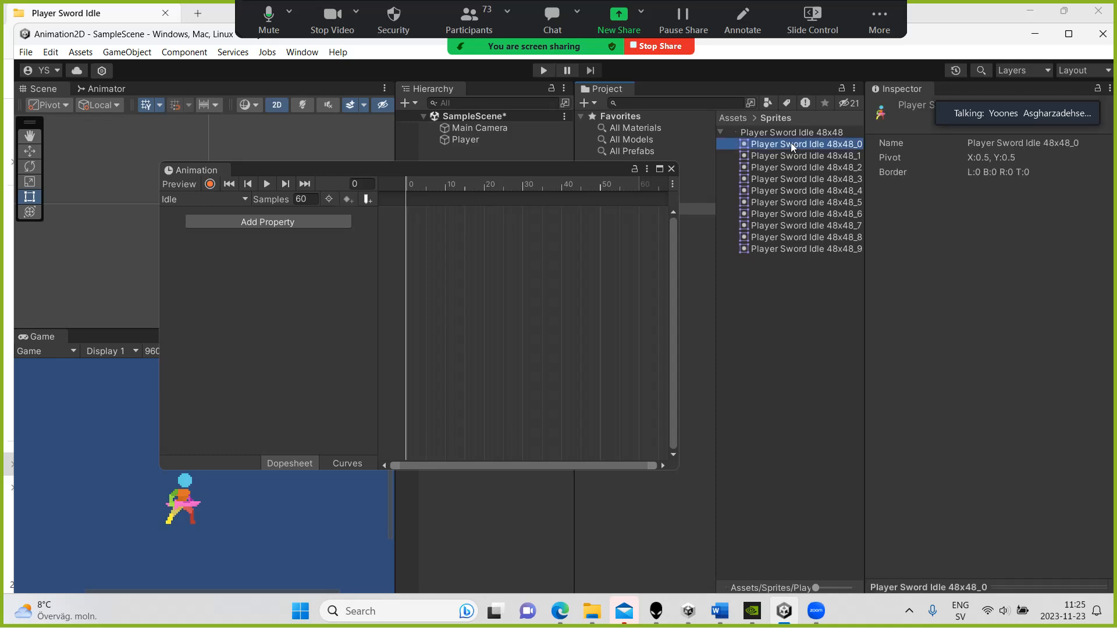
pyautogui.keyDown('shift'); pyautogui.click(802, 249); pyautogui.keyUp('shift')
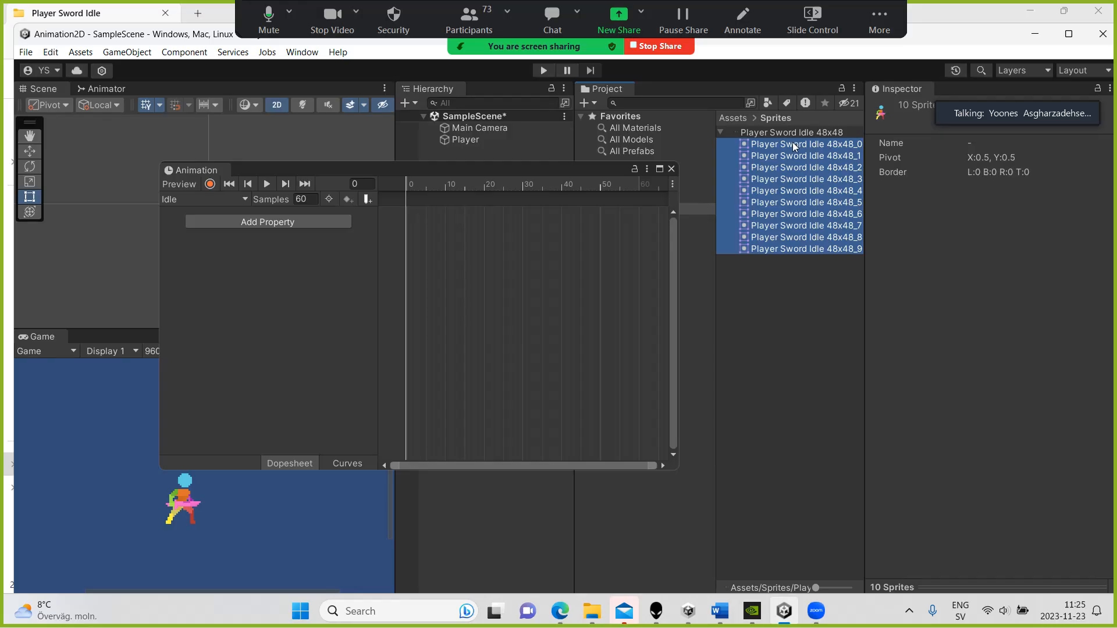
pyautogui.moveTo(797, 144); pyautogui.dragTo(501, 232)
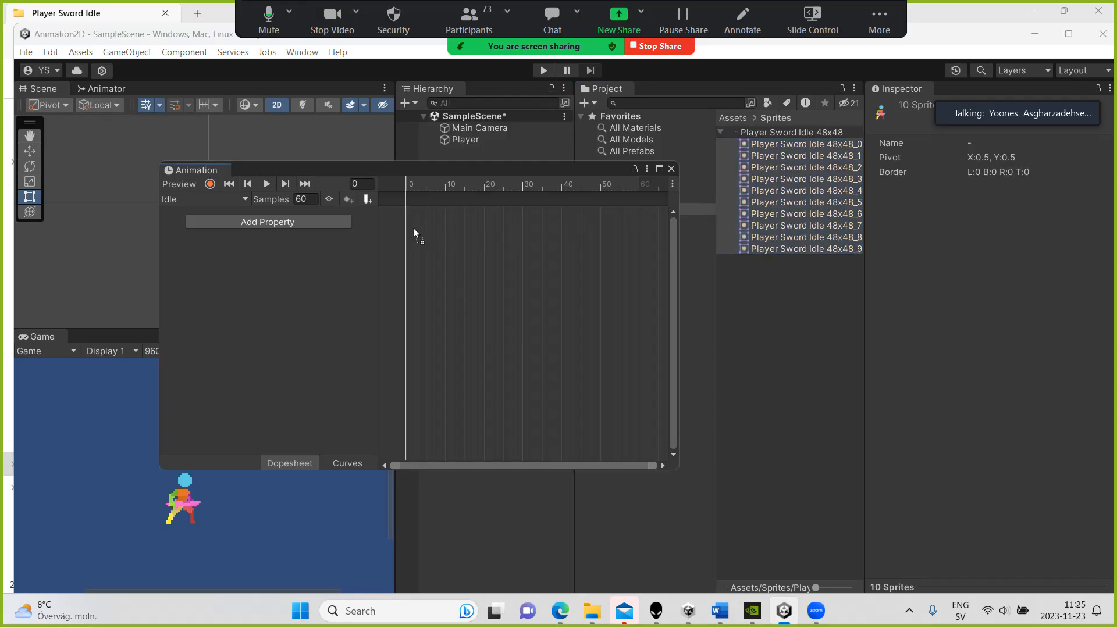
pyautogui.moveTo(414, 230); pyautogui.dragTo(414, 229)
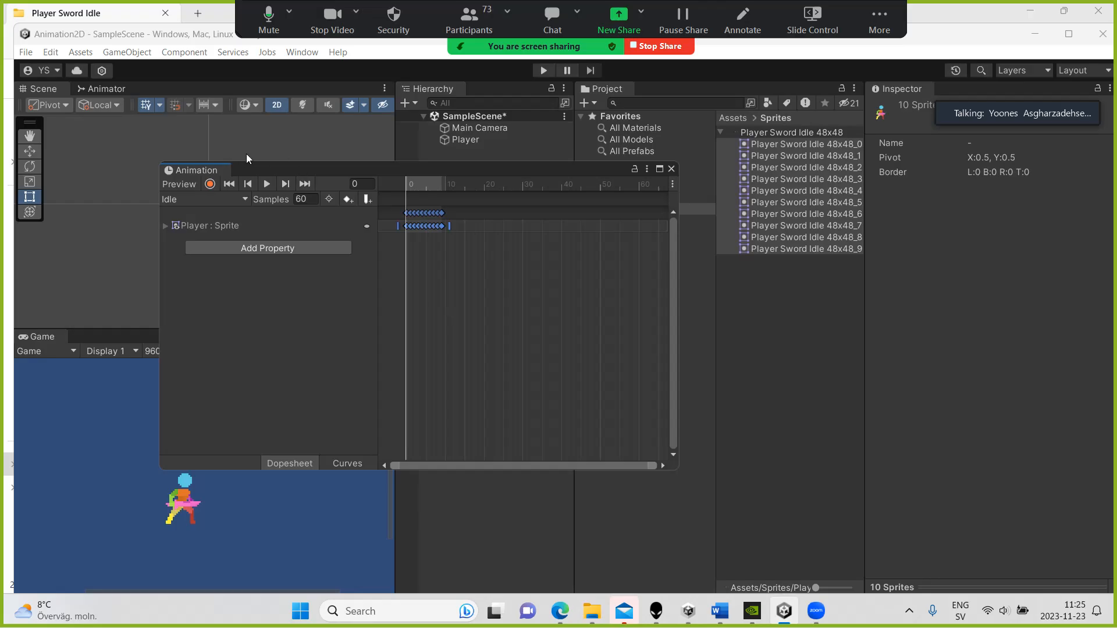
# Preview the Idle clip beside the Scene view and widen the Animation window to enlarge the timeline.
pyautogui.moveTo(250, 170); pyautogui.dragTo(511, 173)
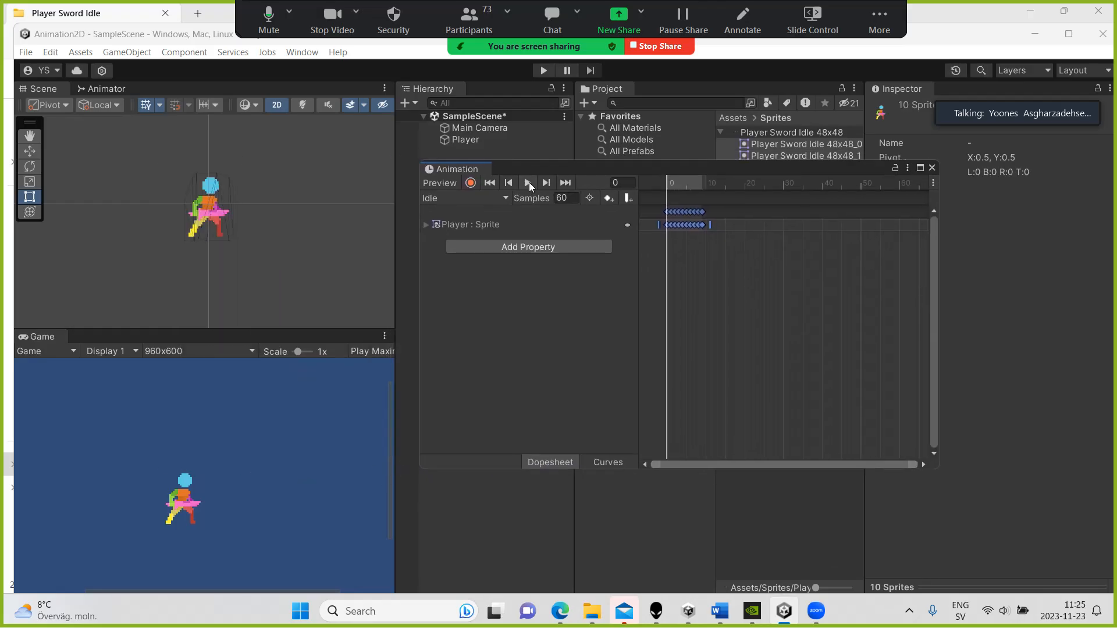
pyautogui.click(528, 183)
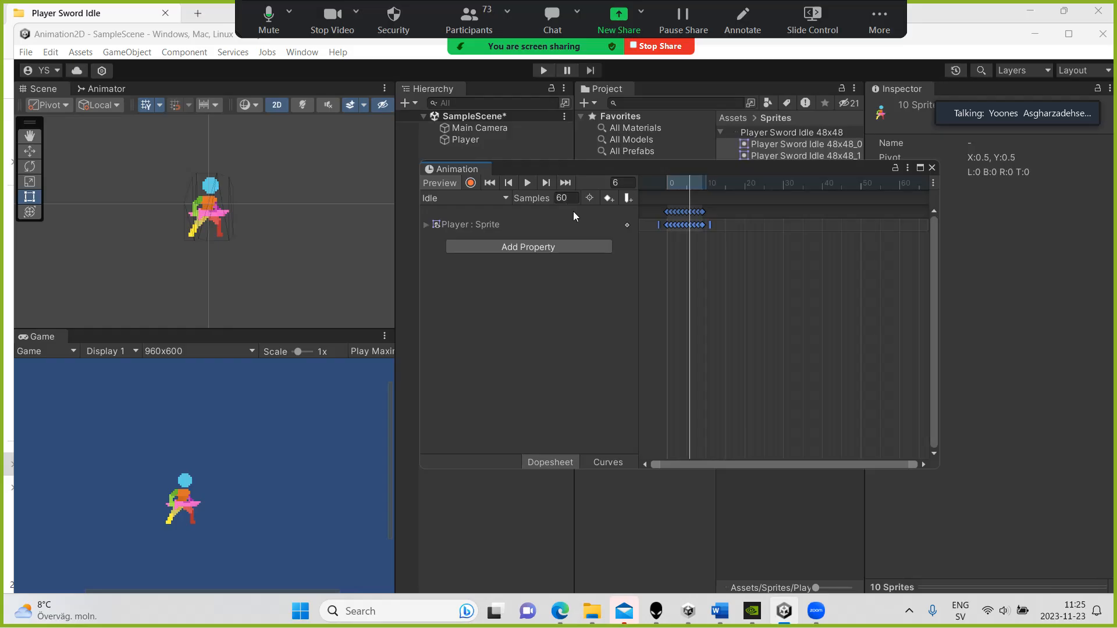
pyautogui.moveTo(938, 238); pyautogui.dragTo(1097, 244)
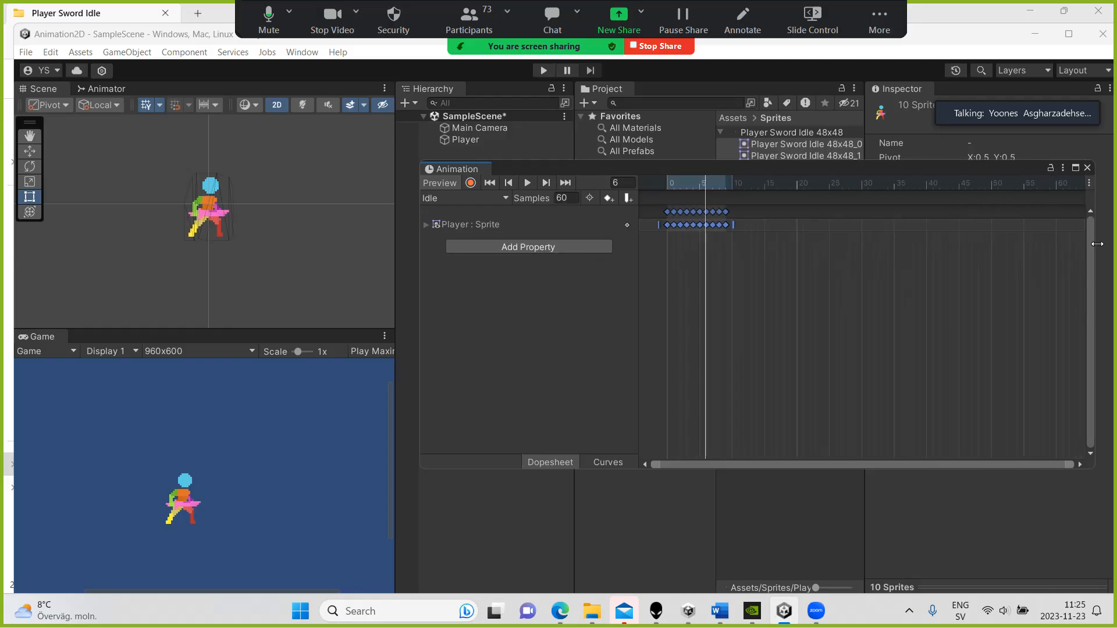
pyautogui.moveTo(419, 277); pyautogui.dragTo(324, 277)
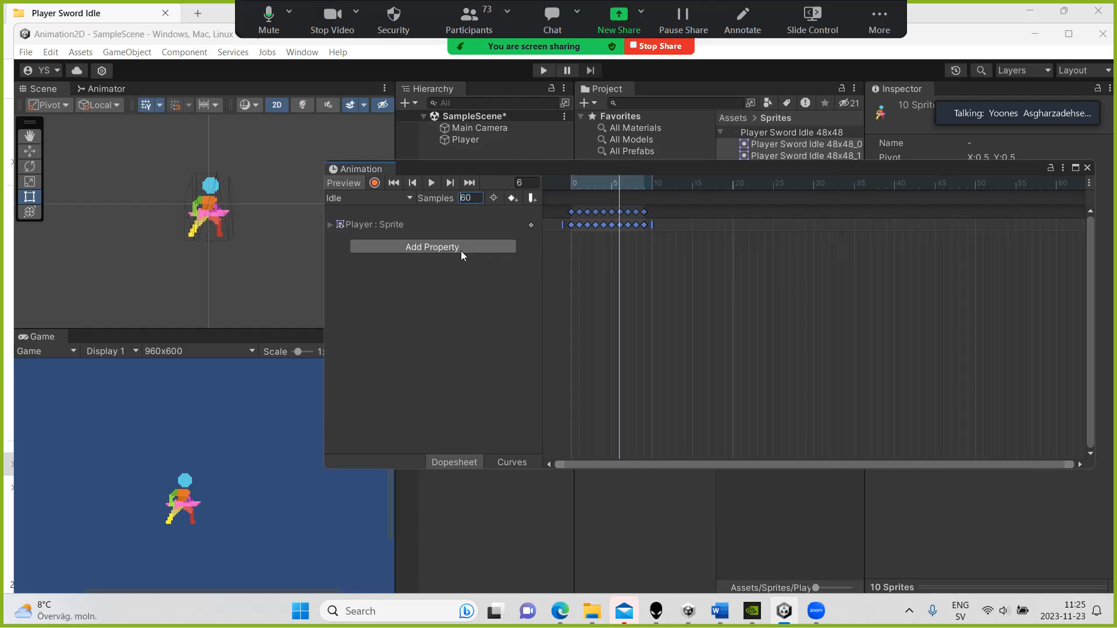
# Set the Idle clip's sample rate to 10 and play it back.
pyautogui.click(482, 202)
pyautogui.doubleClick(464, 198)
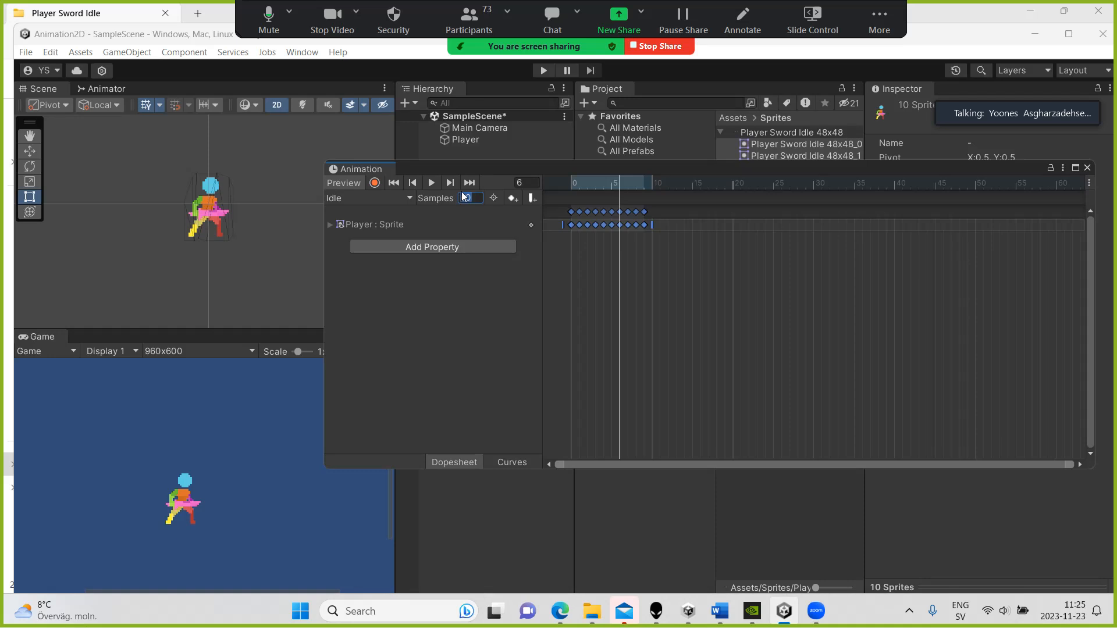
pyautogui.write('10')
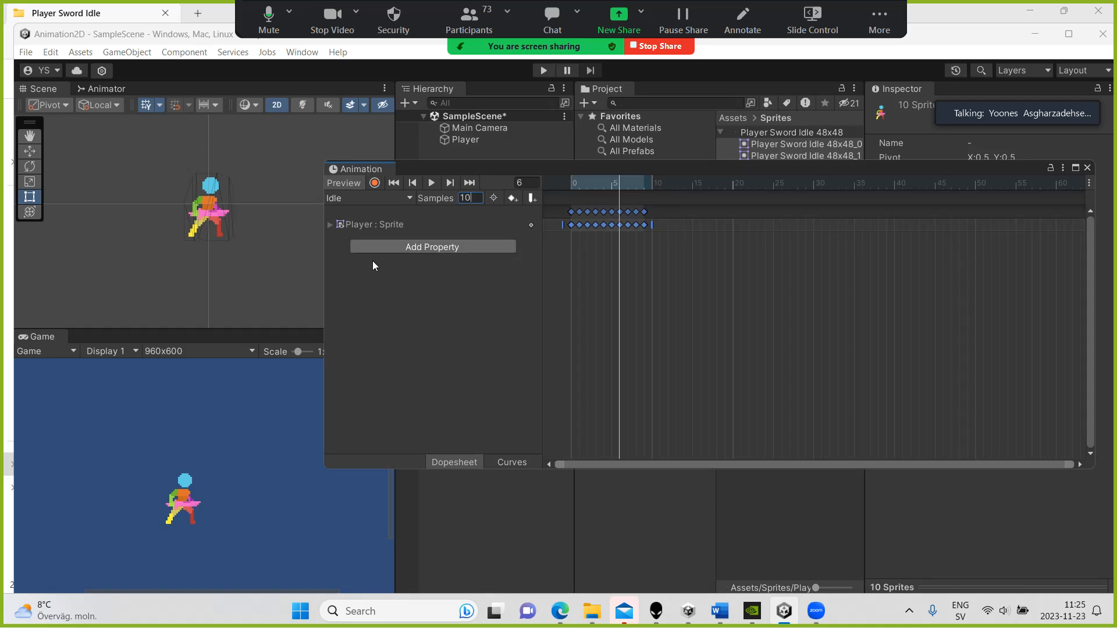
pyautogui.click(431, 183)
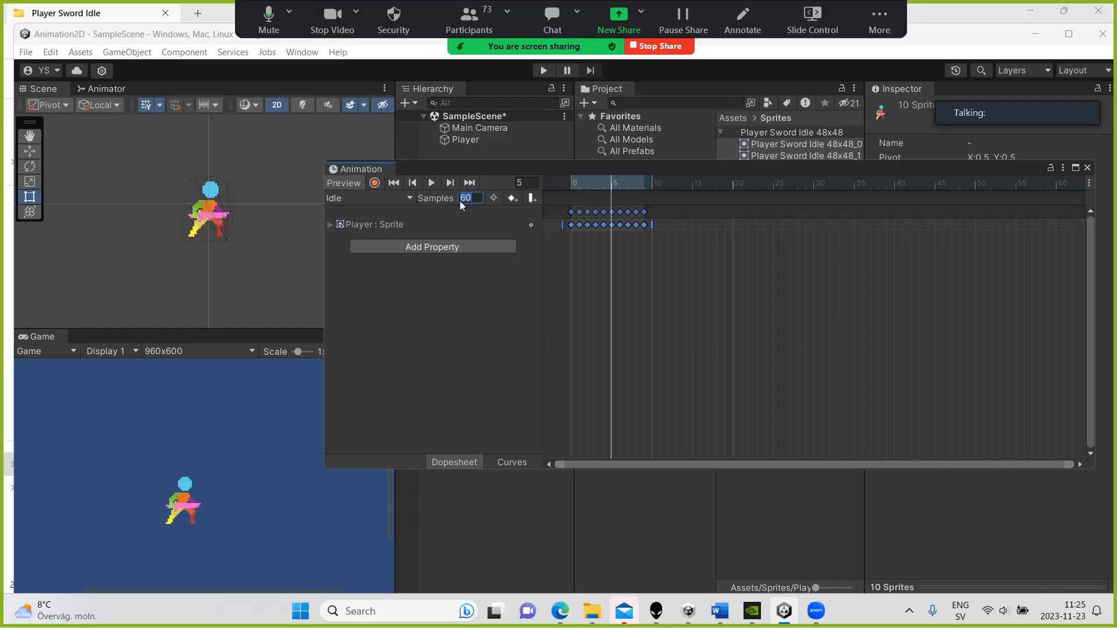
pyautogui.write('10')
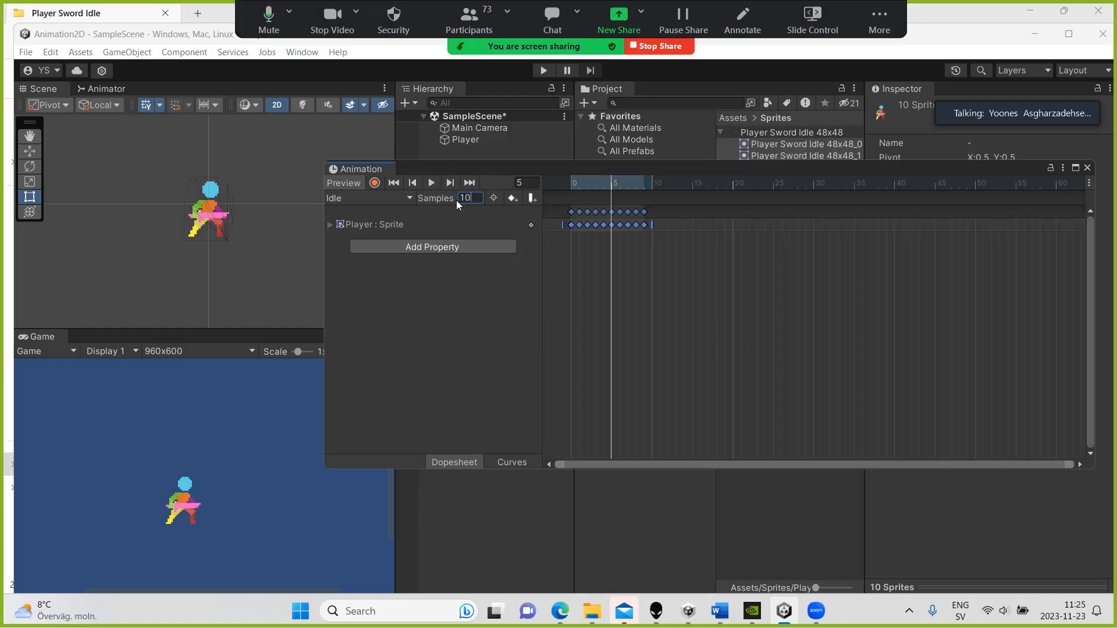
pyautogui.click(431, 183)
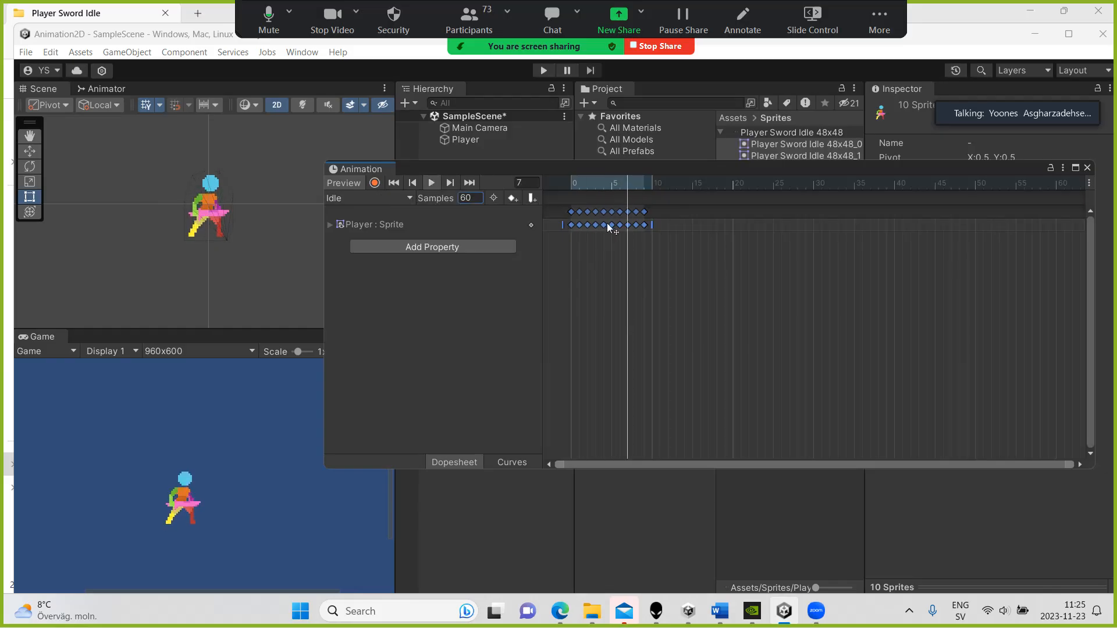
pyautogui.click(483, 196)
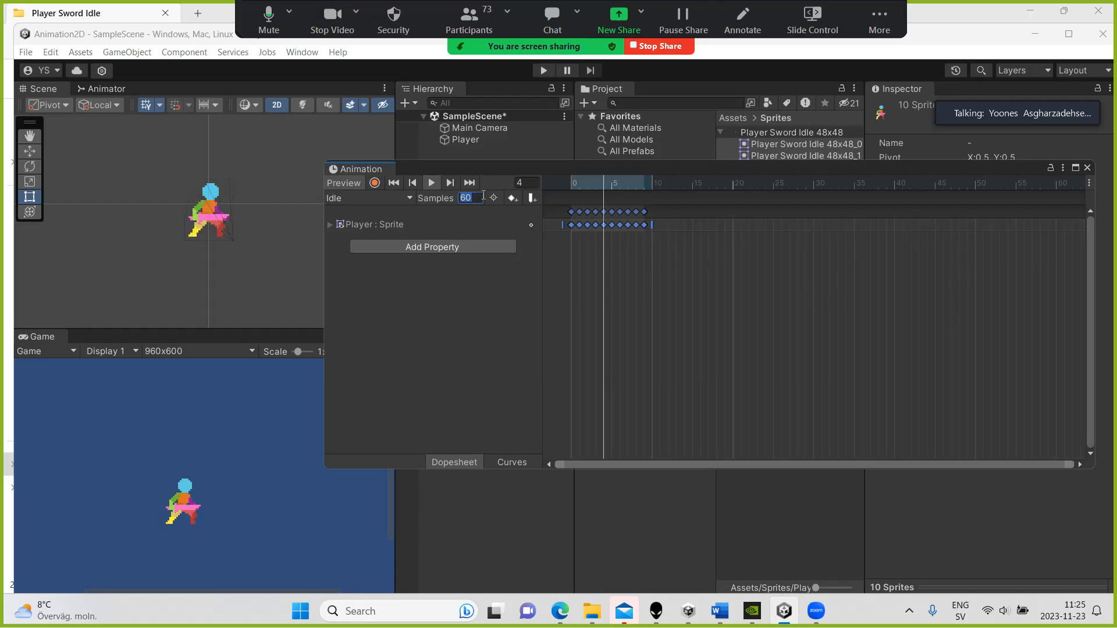
pyautogui.write('10')
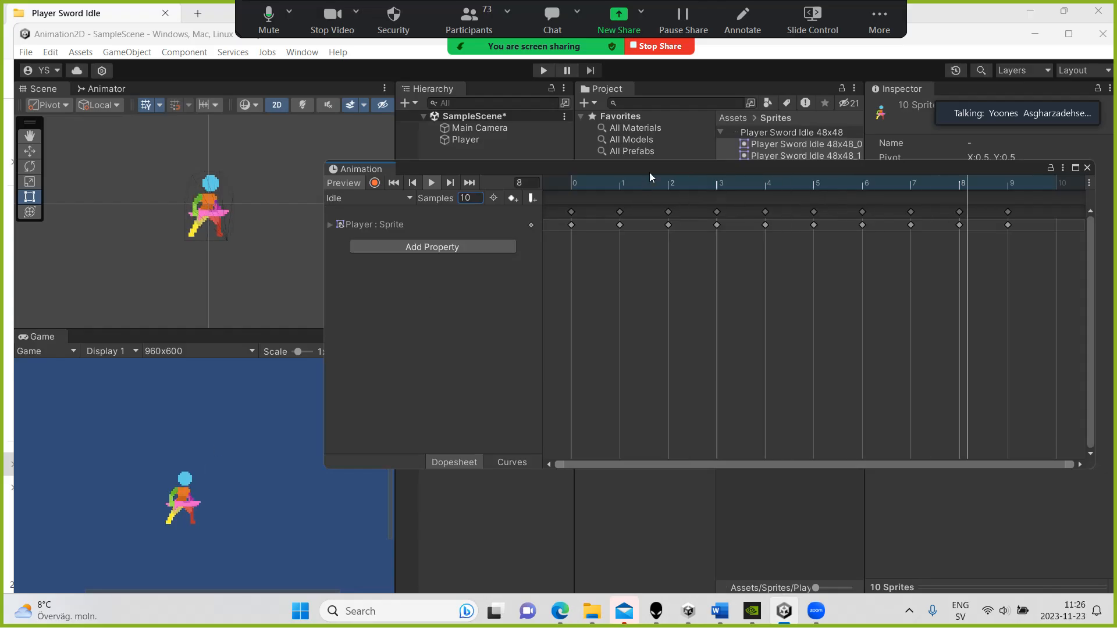
# Close the Animation window and collapse the Player Sword Idle 48x48 sprite sheet in the Sprites folder.
pyautogui.moveTo(650, 172); pyautogui.dragTo(635, 166)
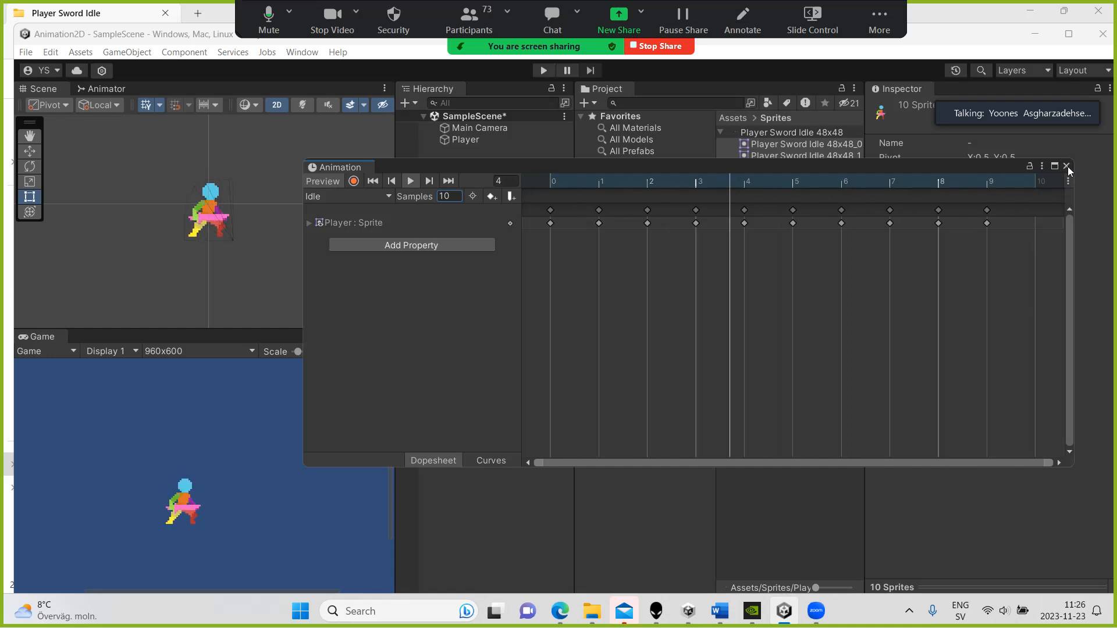
pyautogui.click(1067, 166)
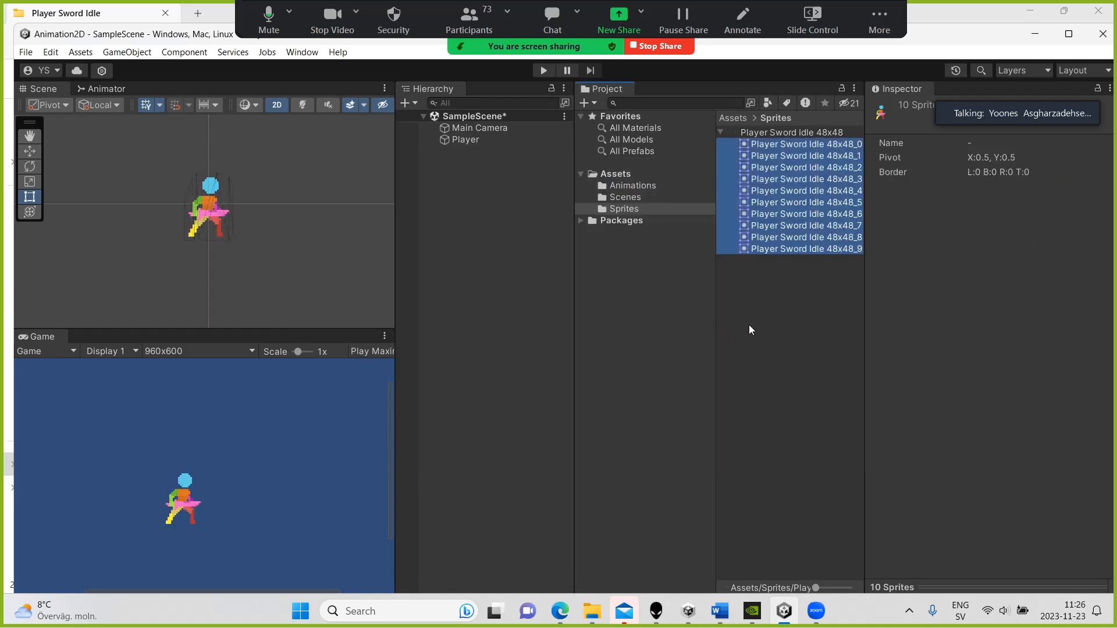
pyautogui.click(721, 133)
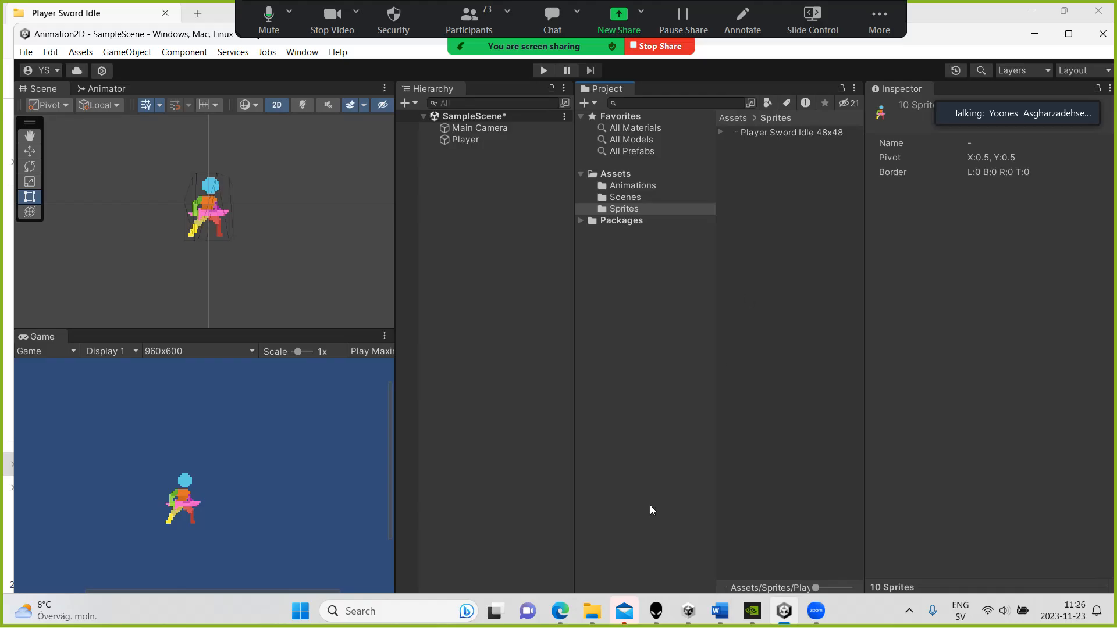
# Import the PlayerWalk 48x48 image from the PlayerWalk folder in File Explorer into Unity's Sprites folder.
pyautogui.moveTo(592, 611)
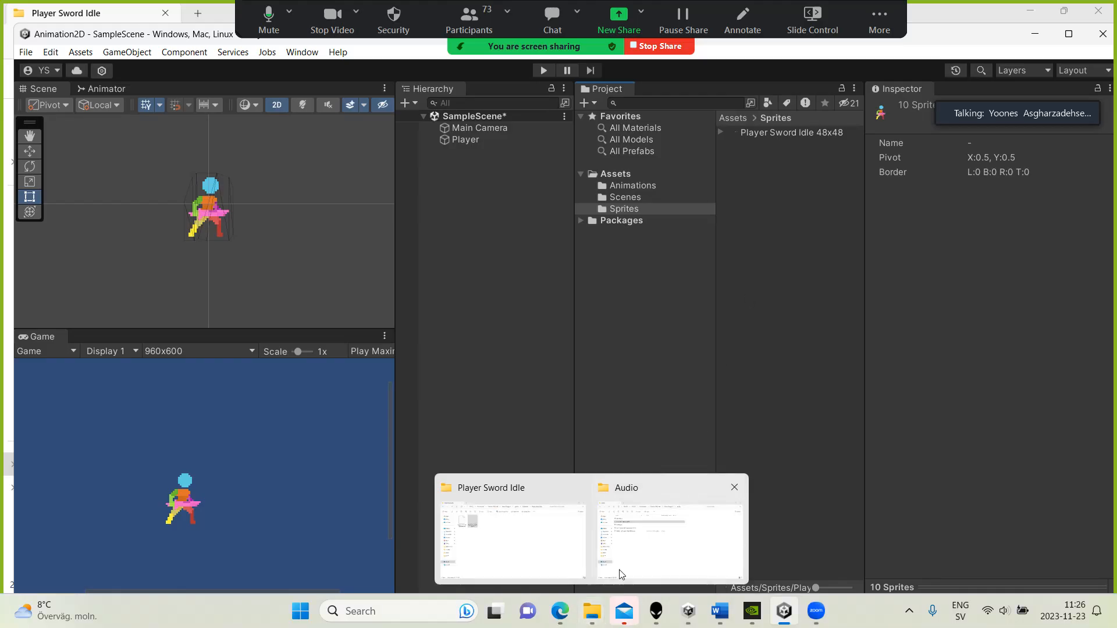
pyautogui.click(531, 562)
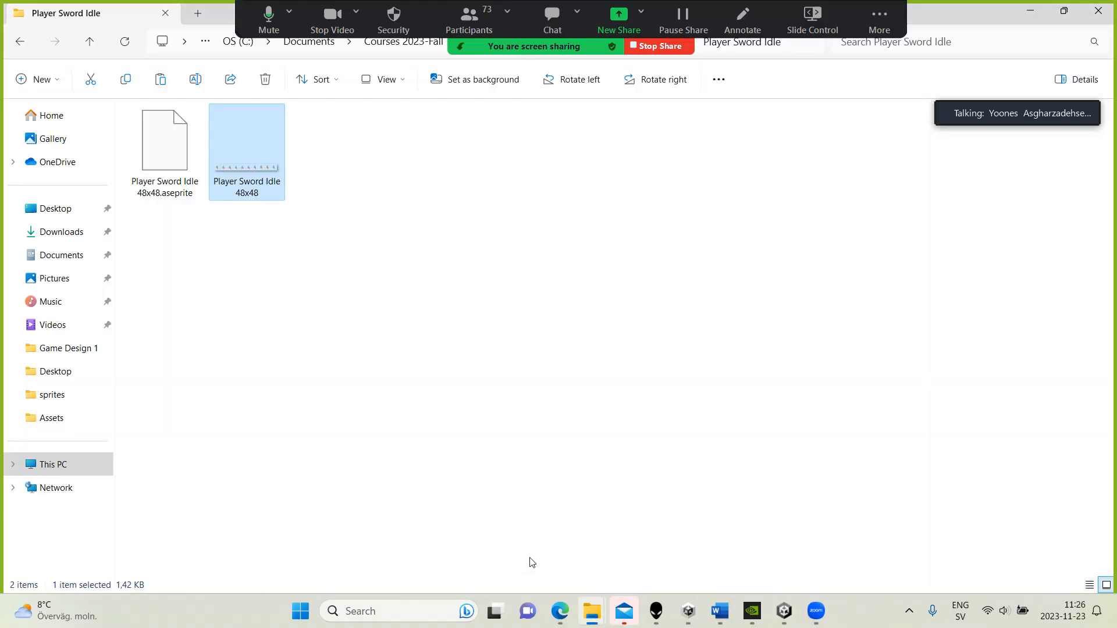
pyautogui.click(22, 42)
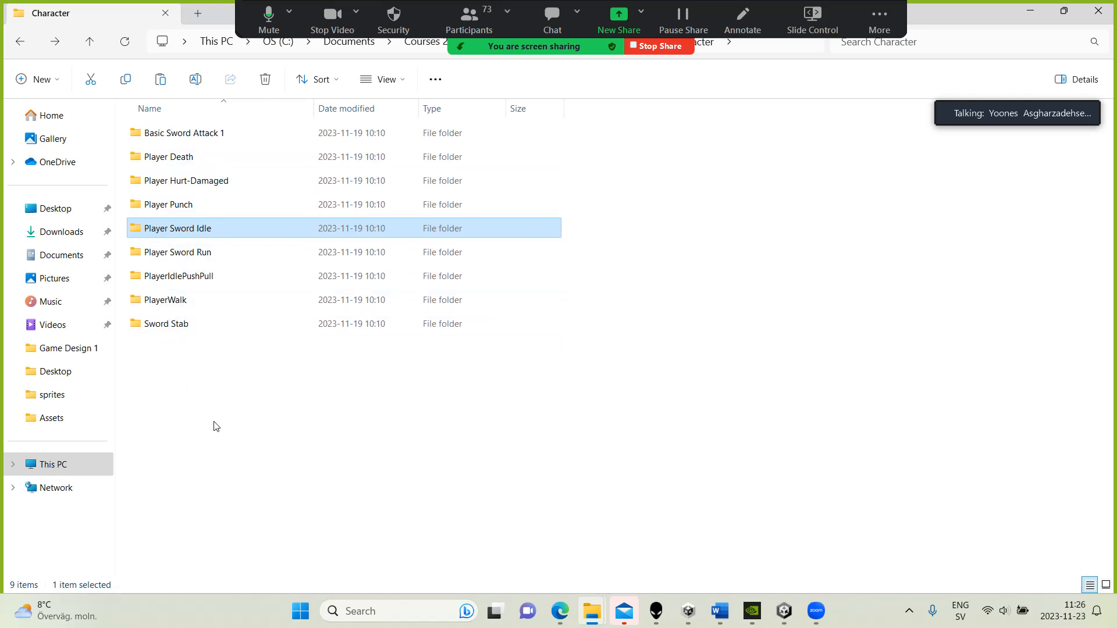
pyautogui.moveTo(592, 611)
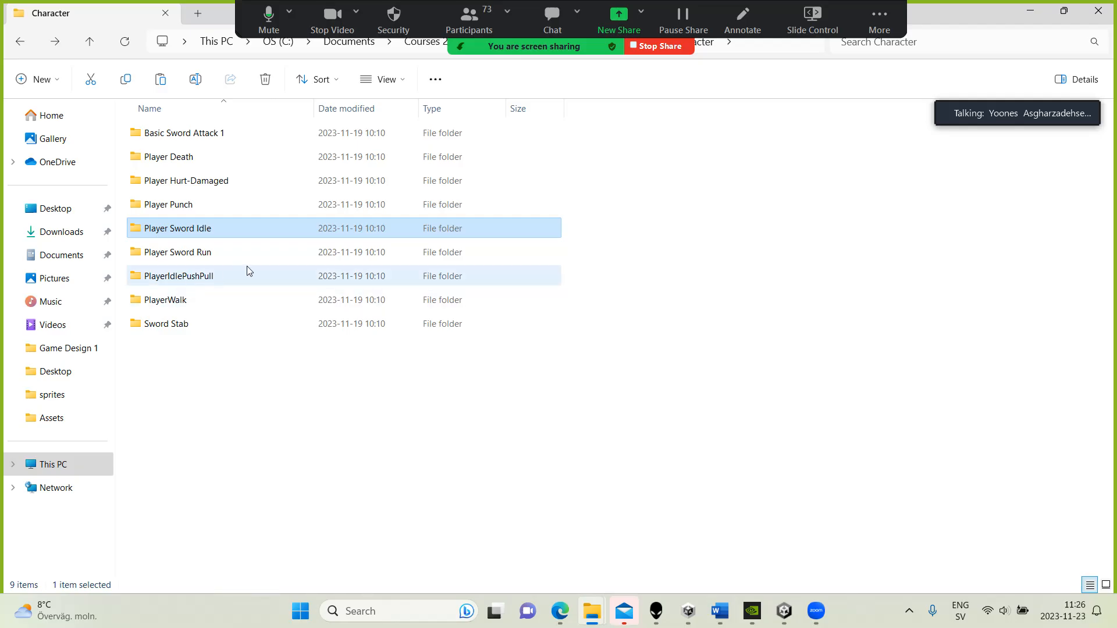
pyautogui.doubleClick(154, 302)
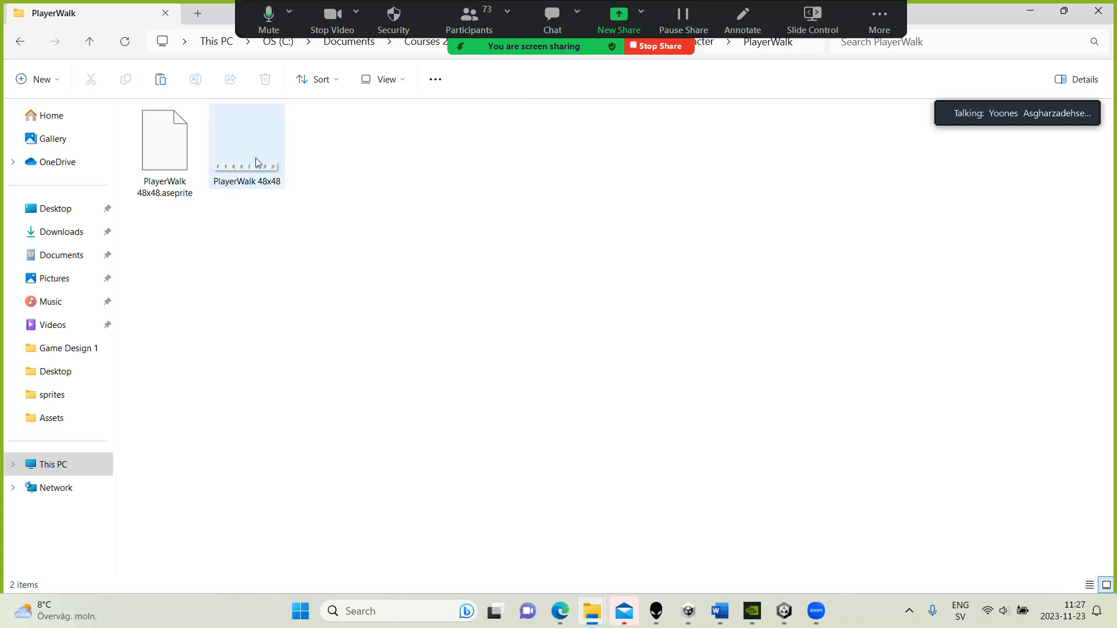
pyautogui.click(253, 170)
pyautogui.moveTo(253, 169); pyautogui.dragTo(756, 263)
pyautogui.moveTo(768, 222); pyautogui.dragTo(768, 222)
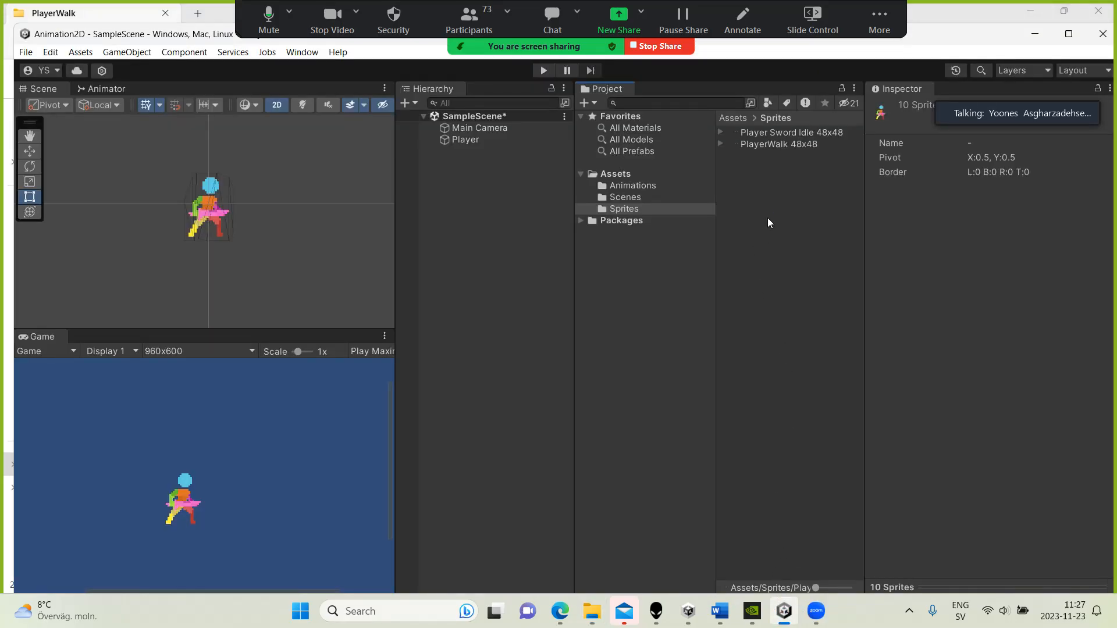
# Set the PlayerWalk 48x48 texture's sprite mode to Multiple and its filter mode to Point (no filter).
pyautogui.click(763, 142)
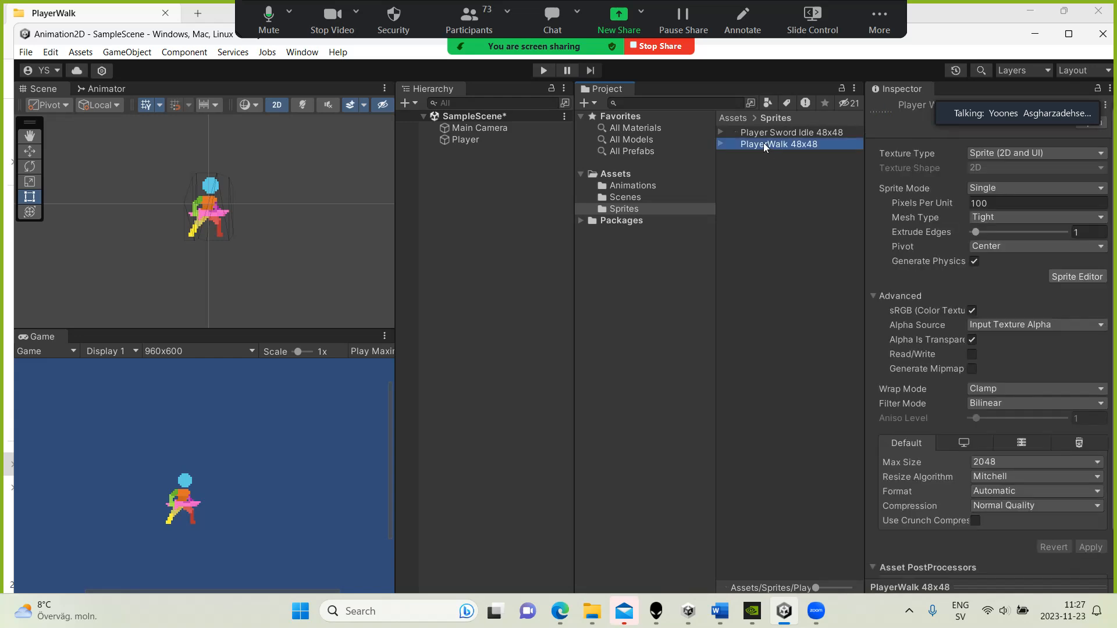
pyautogui.click(985, 186)
pyautogui.click(1007, 217)
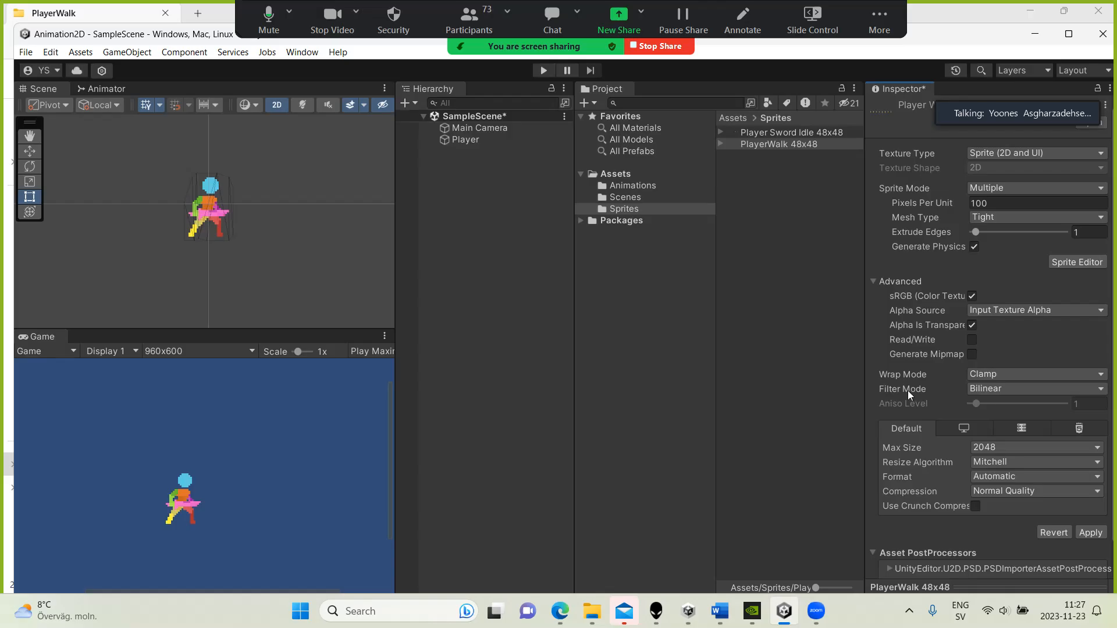
pyautogui.click(1006, 391)
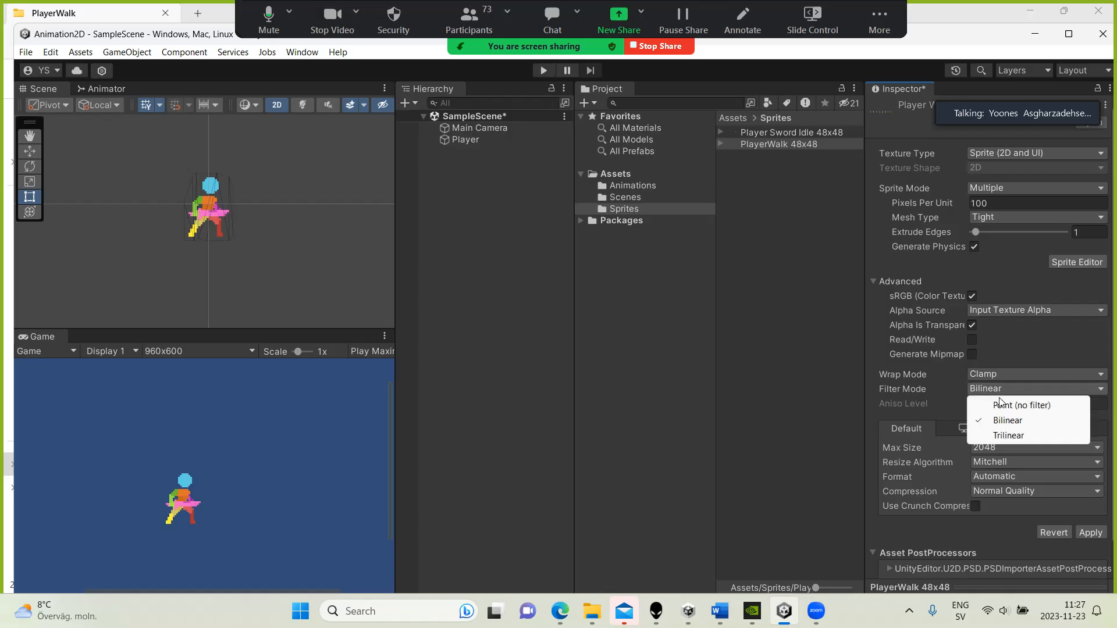
pyautogui.click(999, 405)
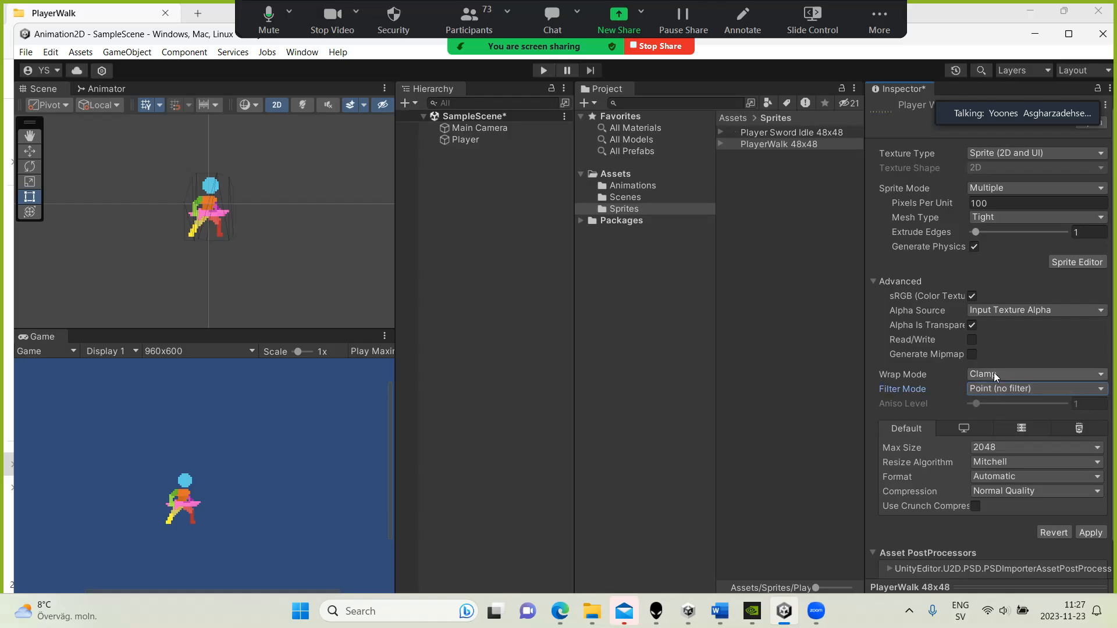
# Slice the PlayerWalk 48x48 sheet by cell count into 8 columns and 1 row in the Sprite Editor and apply it.
pyautogui.click(1067, 261)
pyautogui.click(604, 352)
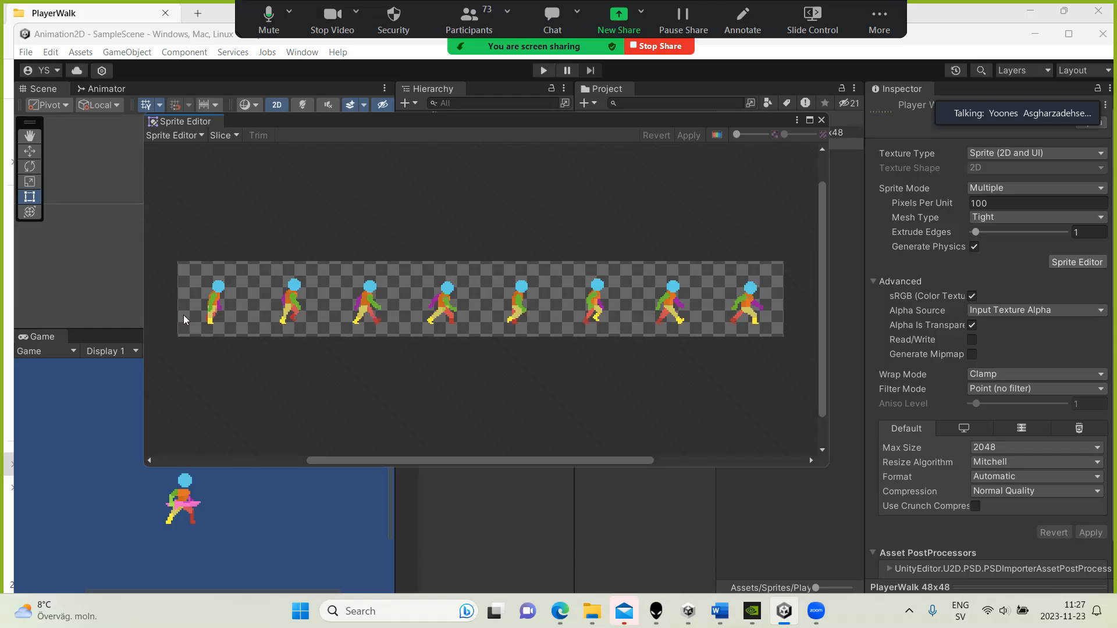
pyautogui.click(222, 136)
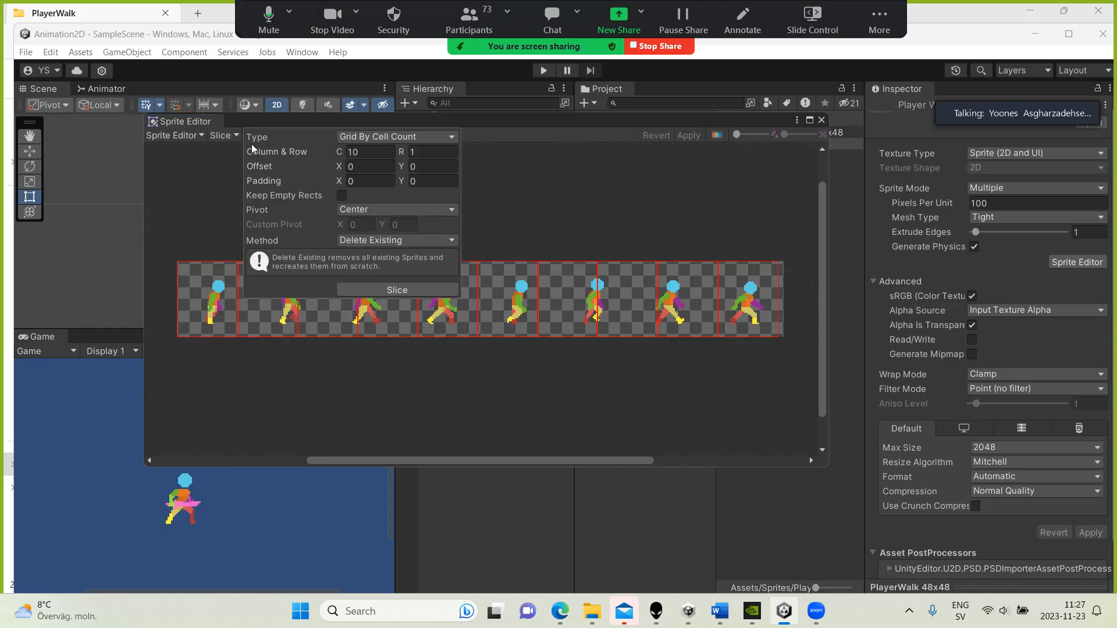
pyautogui.click(352, 153)
pyautogui.write('8')
pyautogui.click(410, 289)
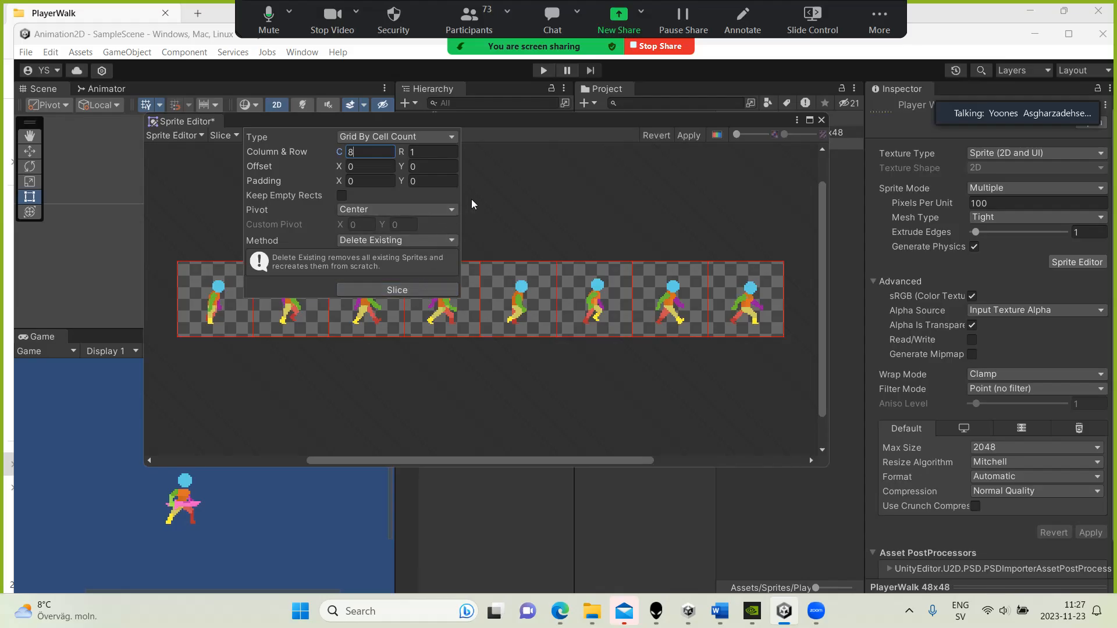
pyautogui.click(496, 215)
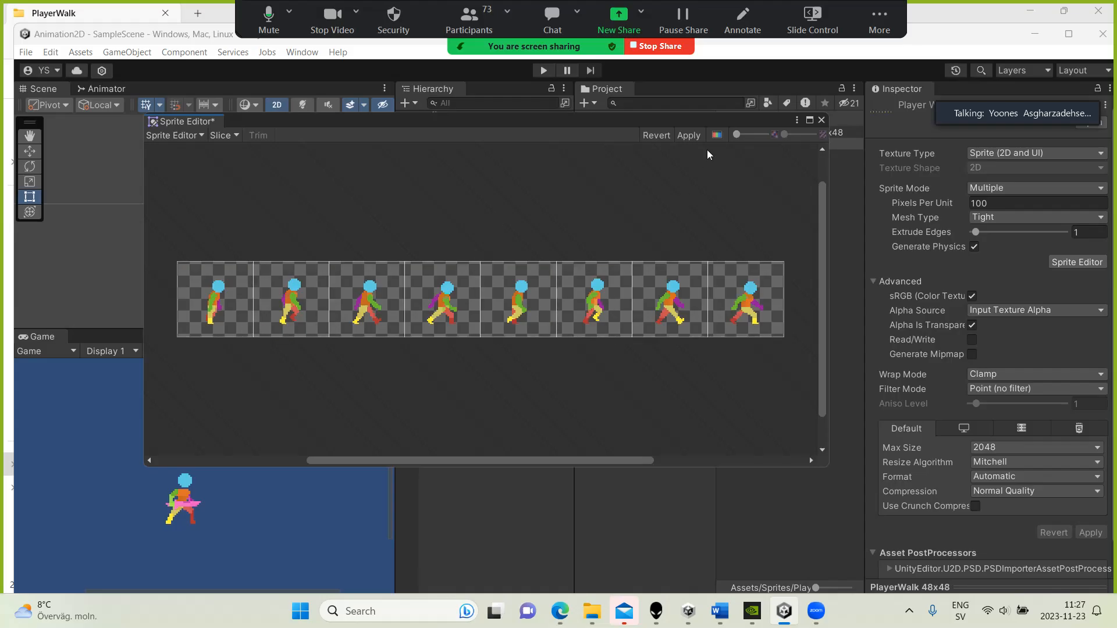
pyautogui.click(691, 137)
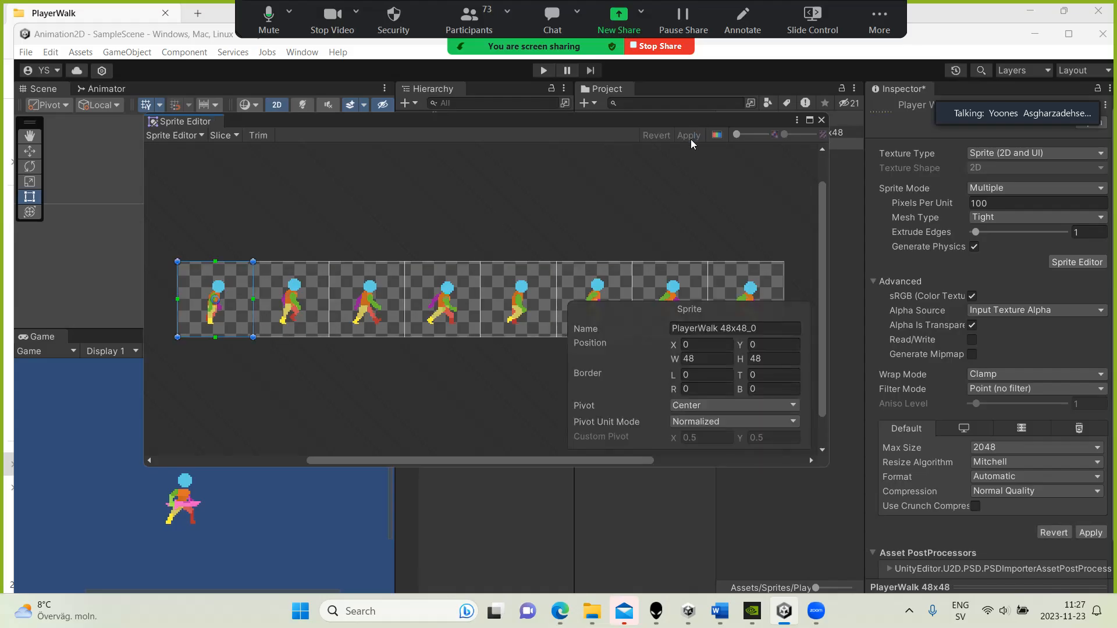
pyautogui.click(822, 120)
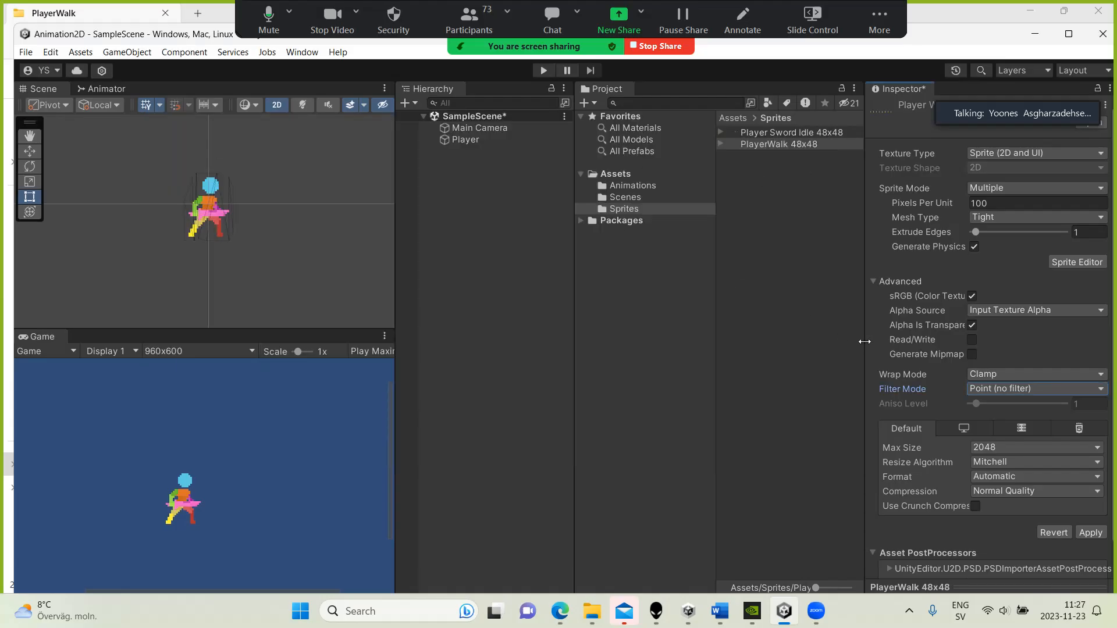
# Expand the PlayerWalk 48x48 sheet with larger thumbnails, then select the Player object and save the sheet's pending import settings.
pyautogui.click(721, 144)
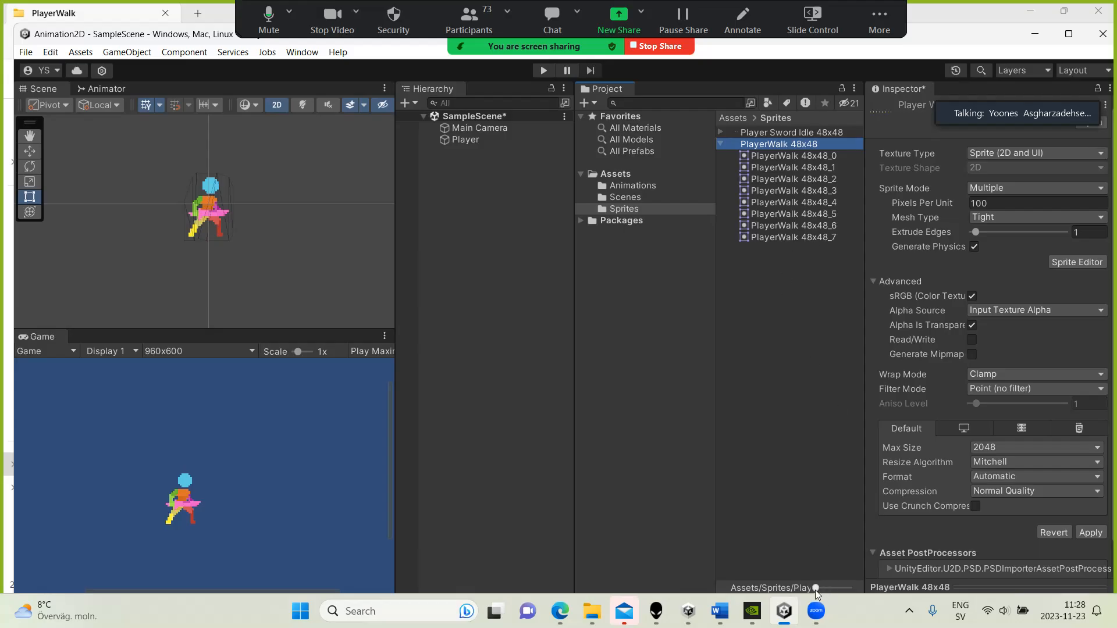
pyautogui.moveTo(816, 588); pyautogui.dragTo(832, 589)
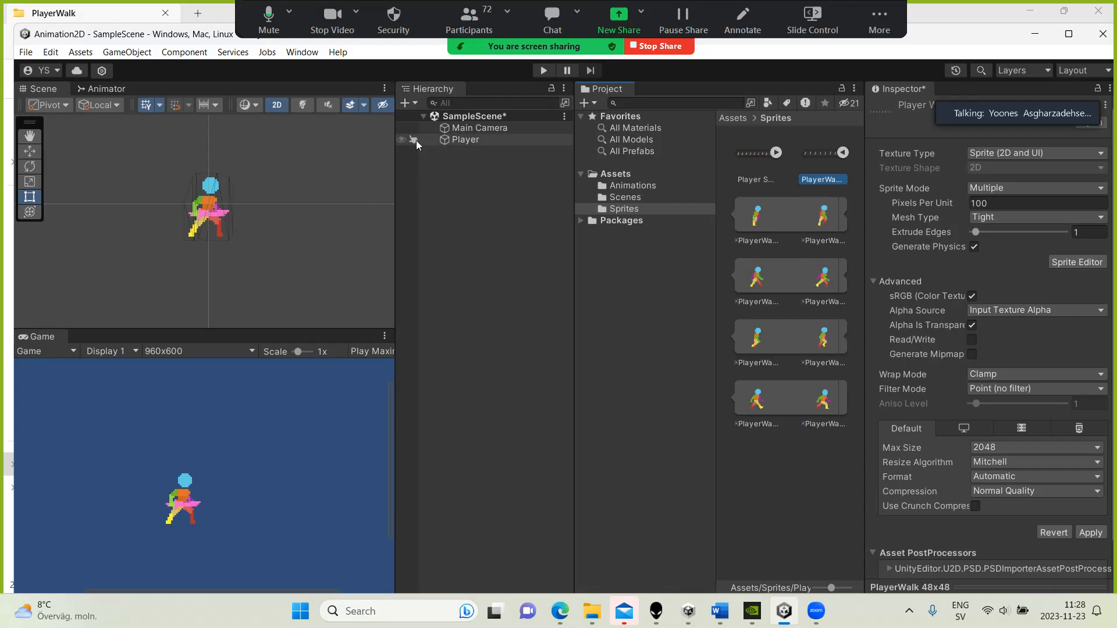
pyautogui.click(467, 141)
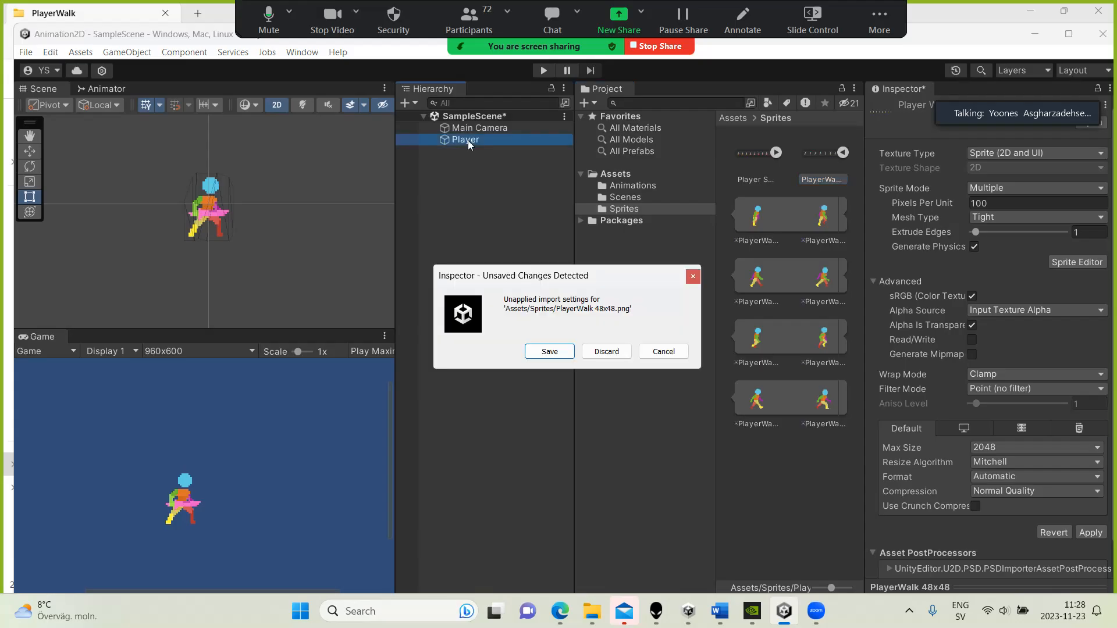
pyautogui.click(549, 353)
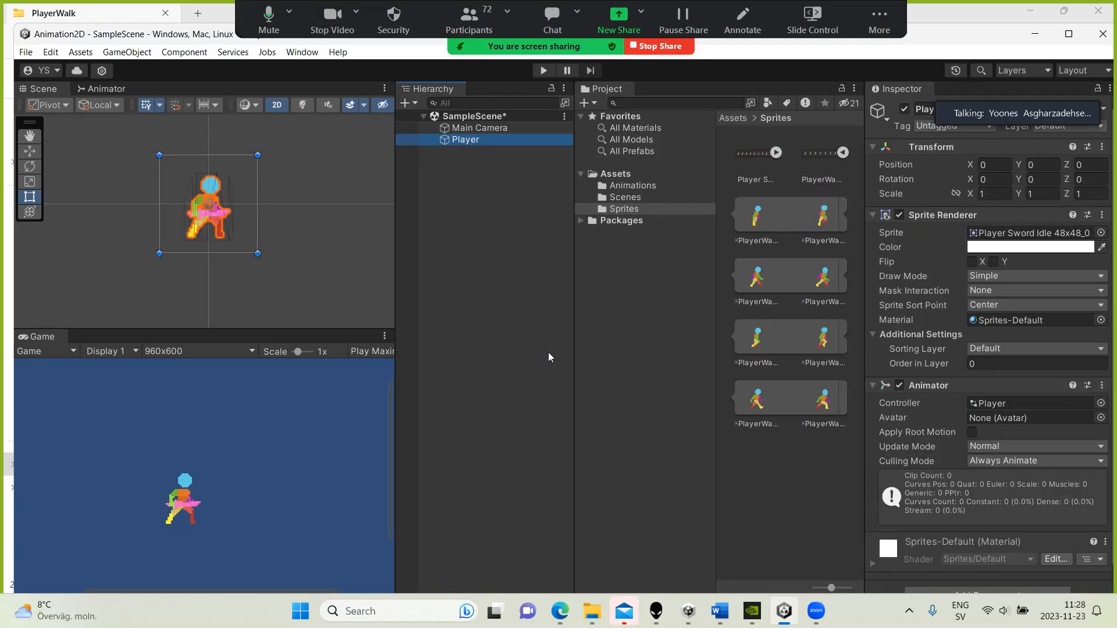
# Open the Animation window for the Player and create a new clip named Walk in the Animations folder.
pyautogui.click(300, 56)
pyautogui.moveTo(385, 303)
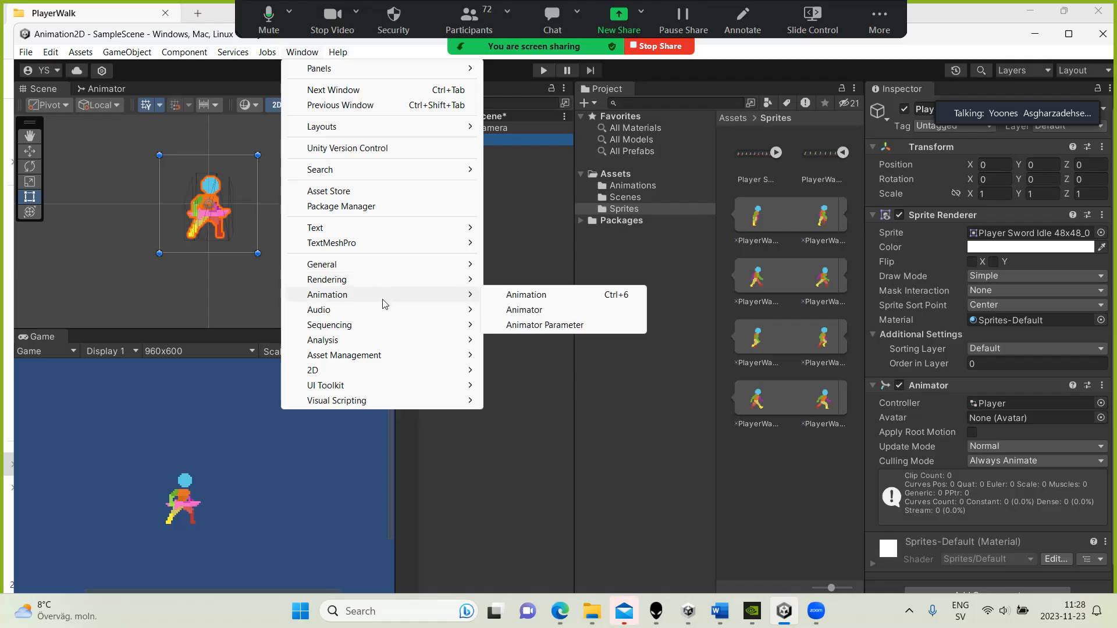
pyautogui.click(520, 295)
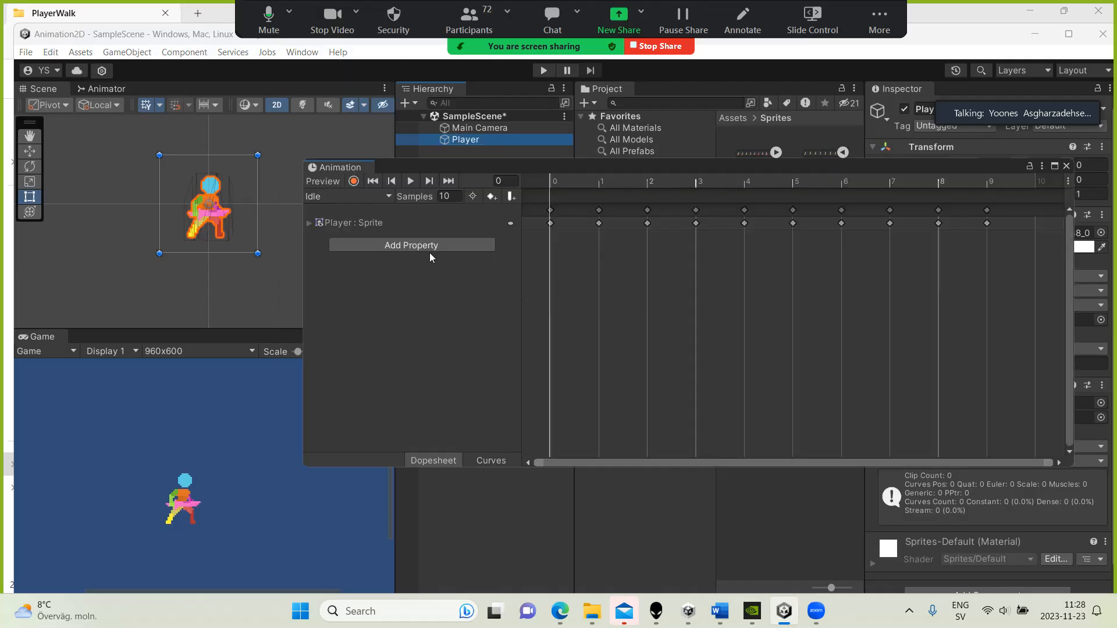
pyautogui.click(337, 198)
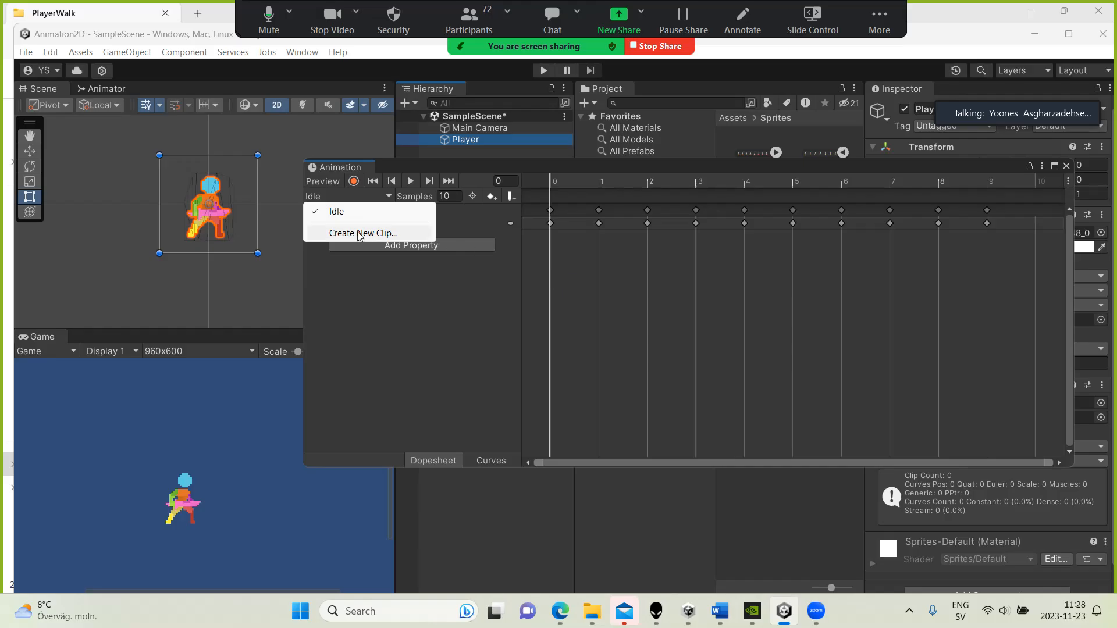
pyautogui.click(740, 367)
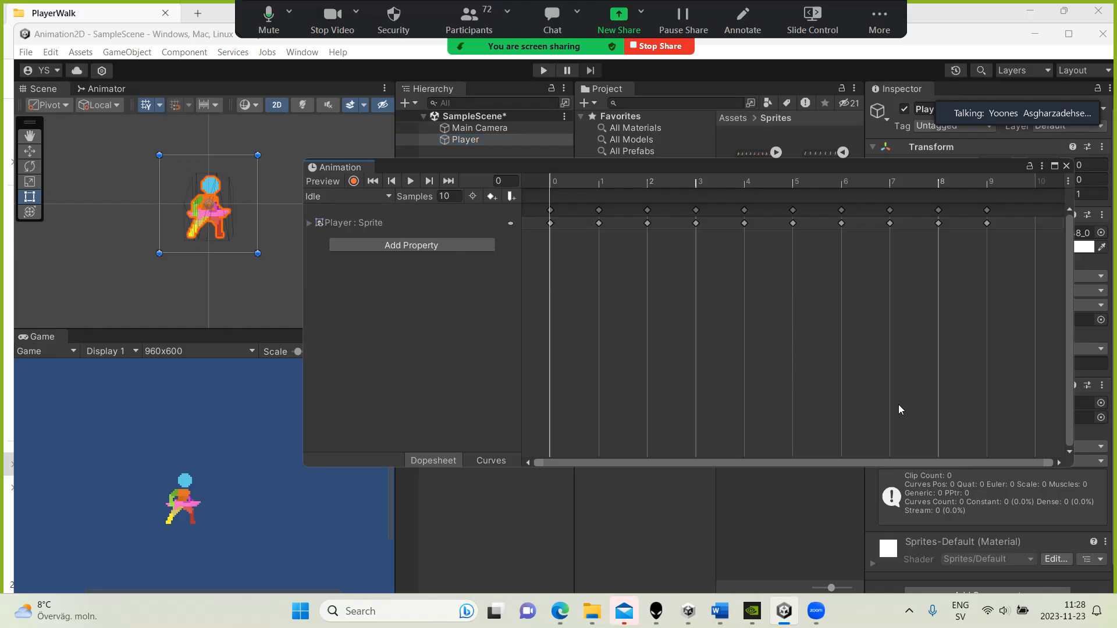
pyautogui.click(348, 196)
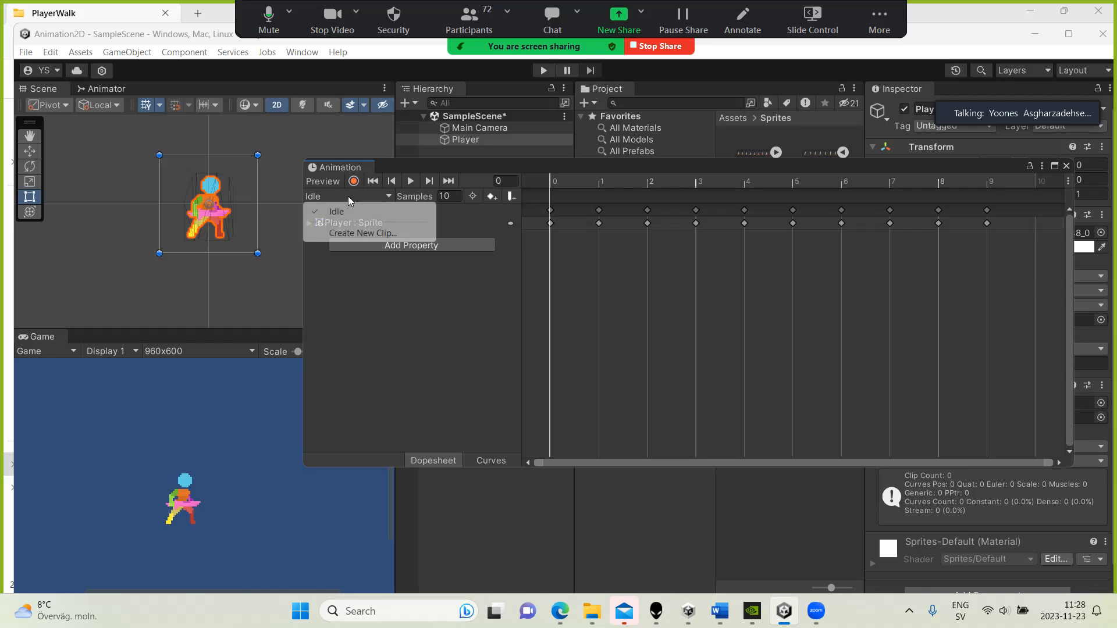
pyautogui.click(351, 233)
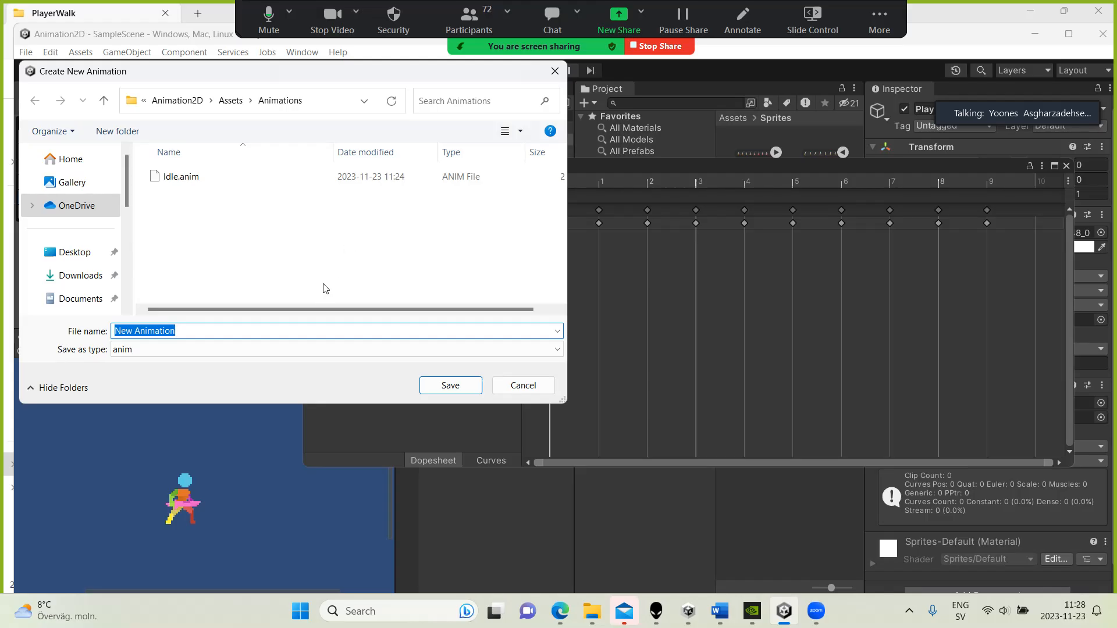
pyautogui.write('Walk')
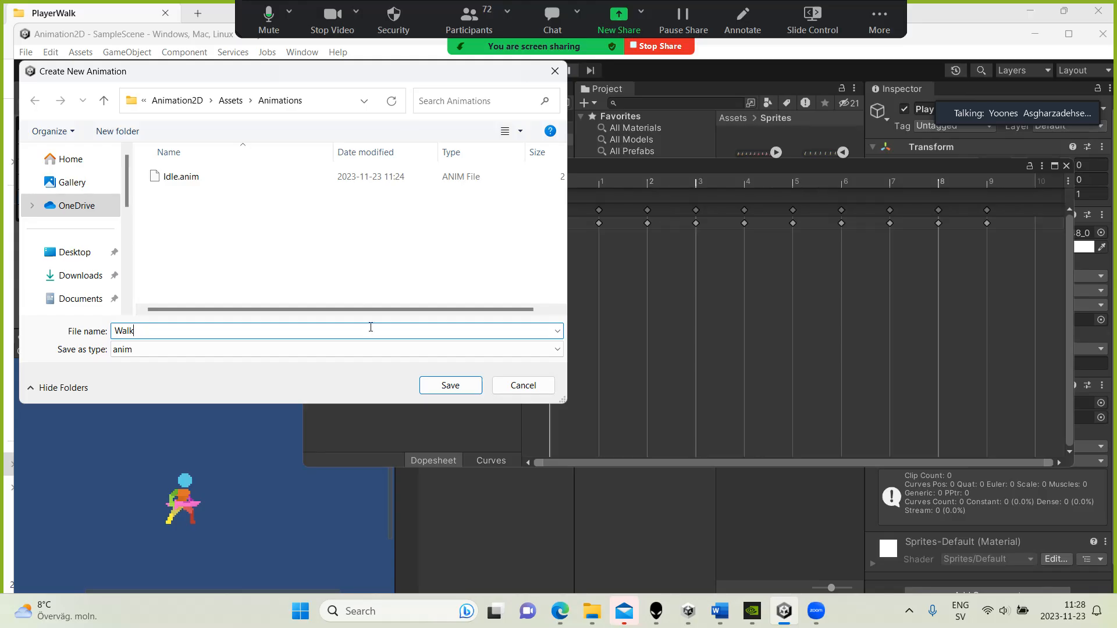
pyautogui.click(451, 386)
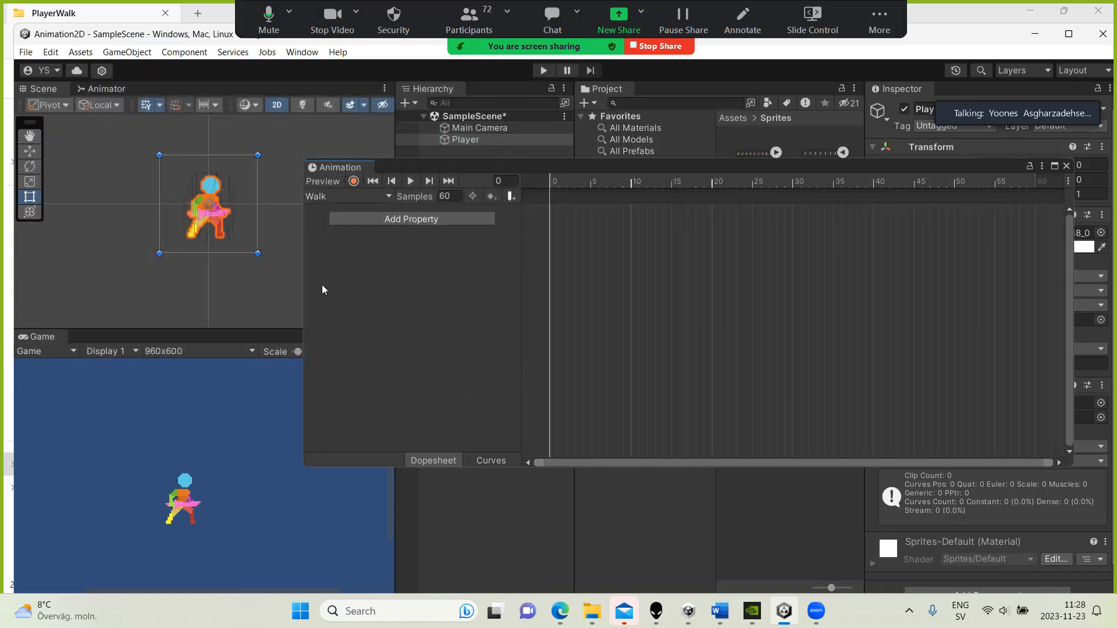
# Switch the Animation window to the Idle clip for comparison and return to the Walk clip.
pyautogui.click(340, 197)
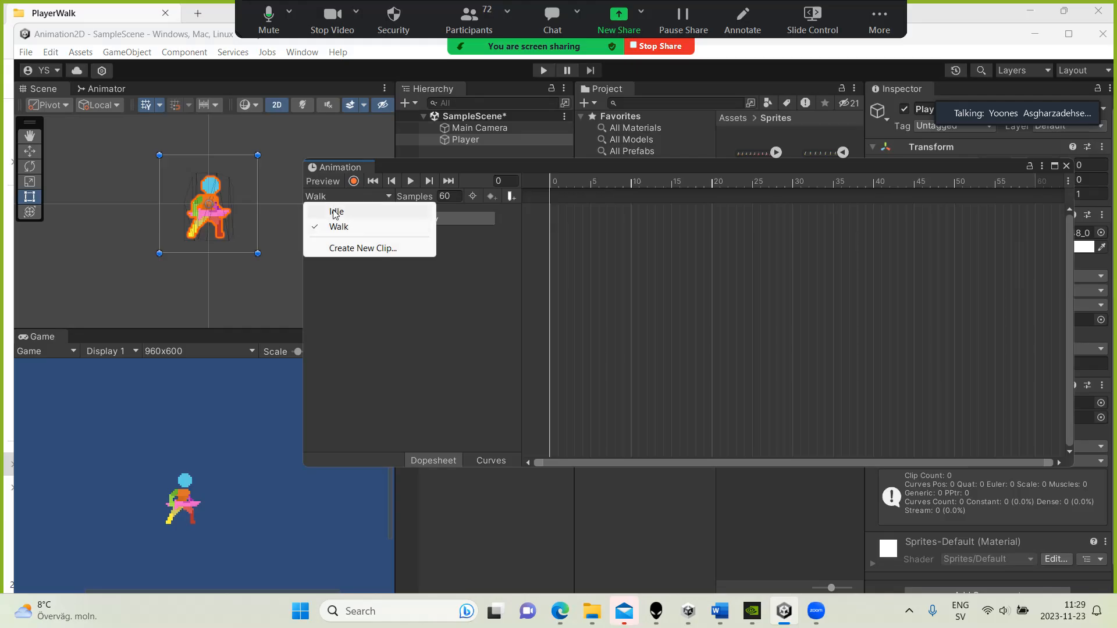
pyautogui.click(344, 217)
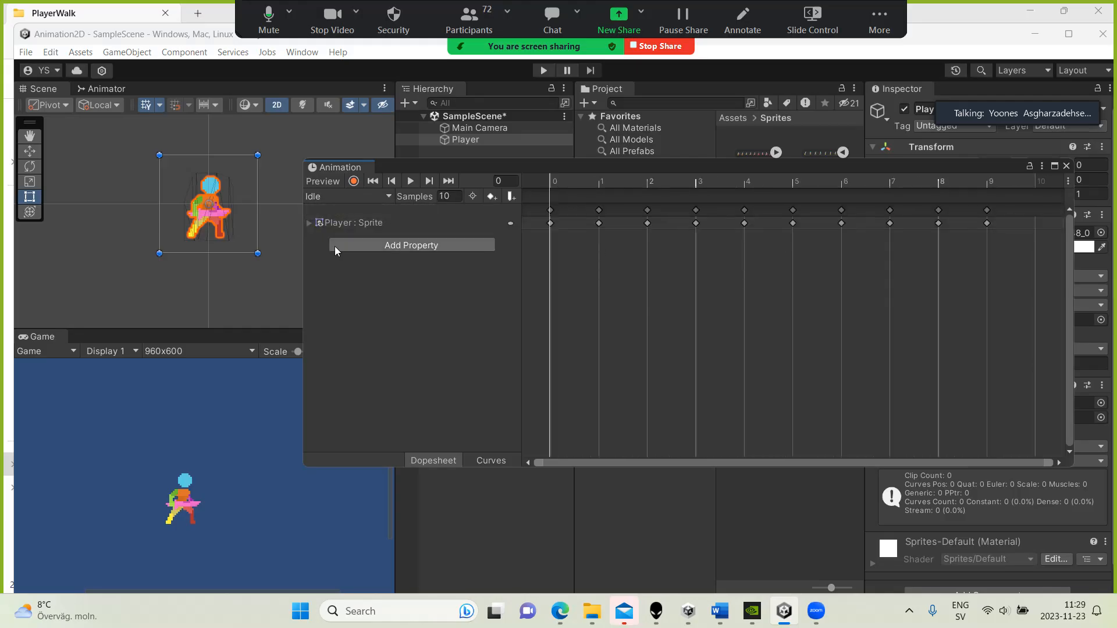
pyautogui.click(329, 201)
pyautogui.click(337, 227)
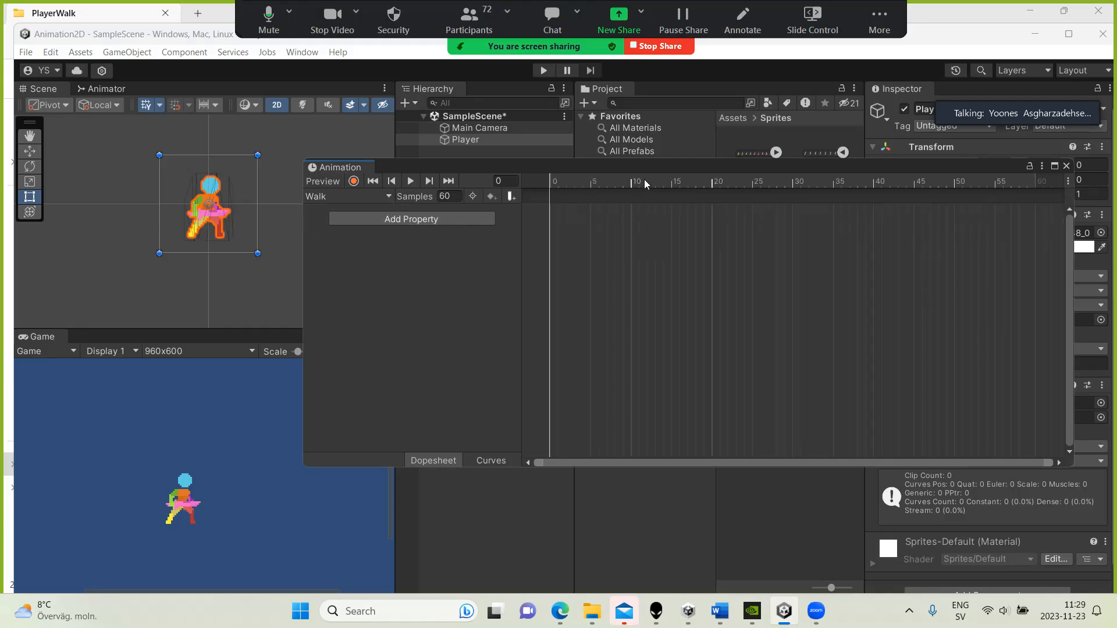
# Move and narrow the Animation window and widen the Project panel so the walk sprites sit beside the timeline.
pyautogui.moveTo(619, 169); pyautogui.dragTo(419, 196)
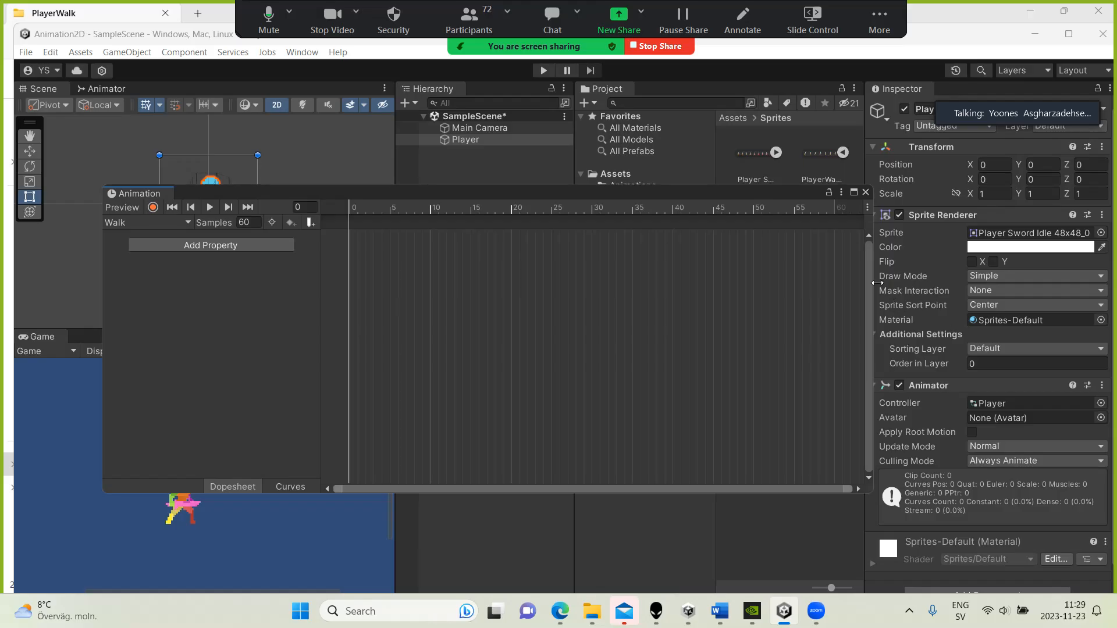
pyautogui.moveTo(868, 284); pyautogui.dragTo(672, 287)
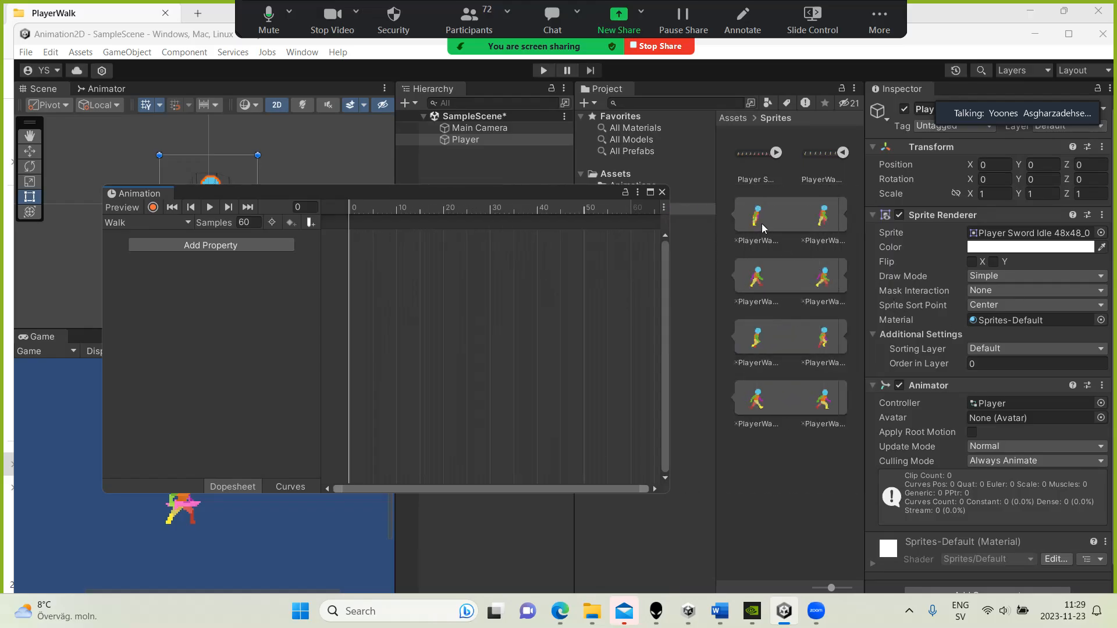
pyautogui.moveTo(866, 195); pyautogui.dragTo(909, 195)
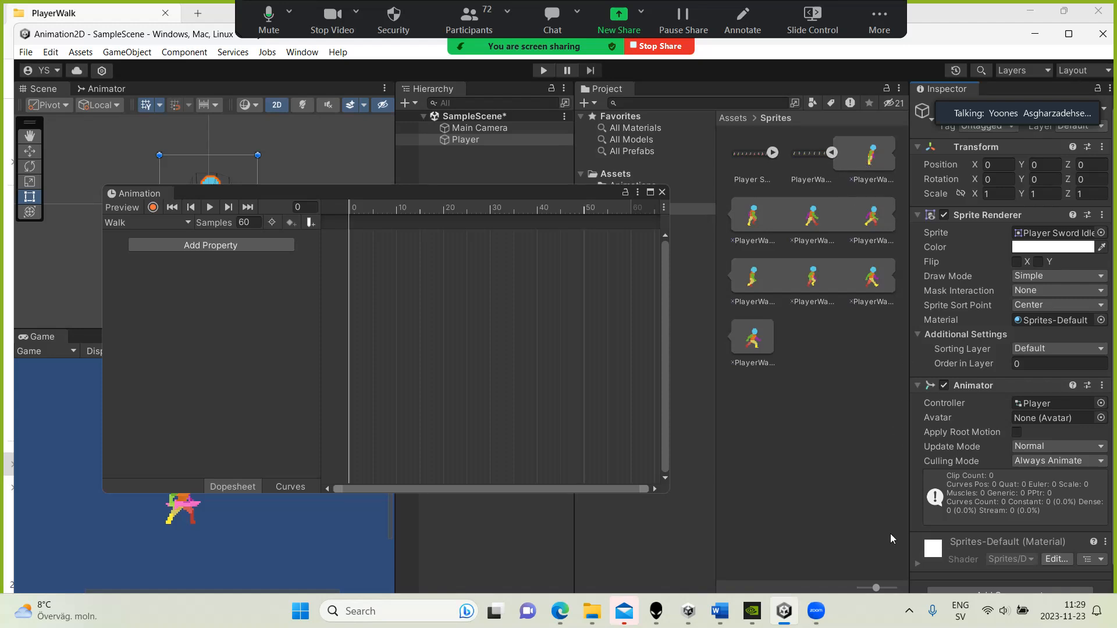
# Show the Sprites folder as a list and add all eight PlayerWalk 48x48 sprites to the Walk clip's timeline.
pyautogui.moveTo(877, 589); pyautogui.dragTo(880, 588)
pyautogui.moveTo(873, 589); pyautogui.dragTo(862, 589)
pyautogui.click(774, 157)
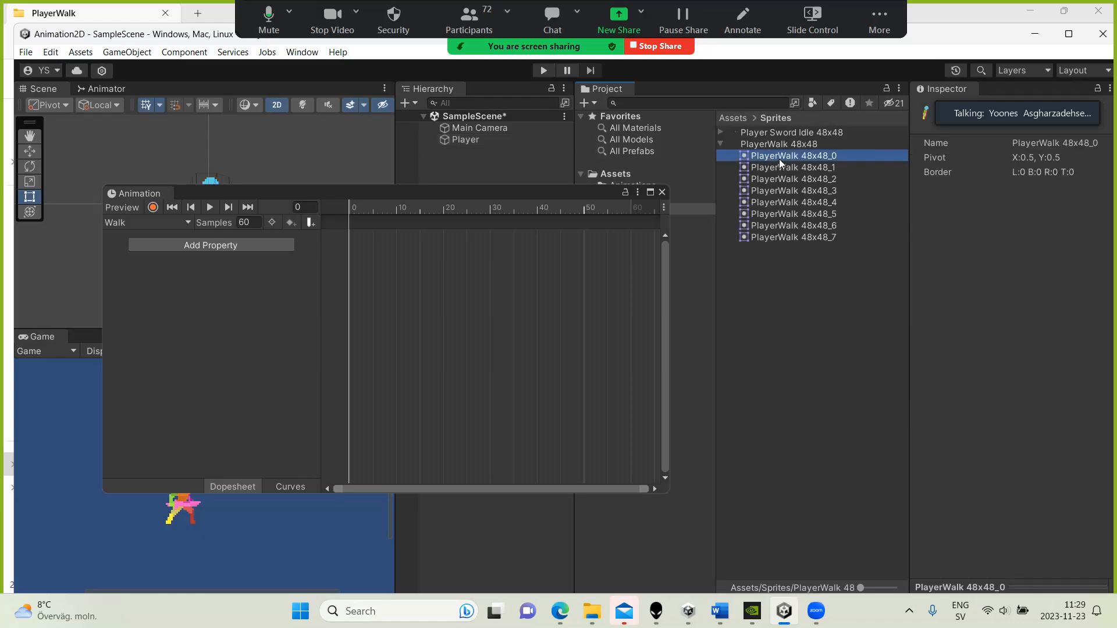
pyautogui.hotkey('shift', 'Down')
pyautogui.hotkey('shift', 'Down')
pyautogui.hotkey('shift', 'Down')
pyautogui.hotkey('shift', 'Down')
pyautogui.hotkey('shift', 'Down')
pyautogui.hotkey('shift', 'Down')
pyautogui.hotkey('shift', 'Down')
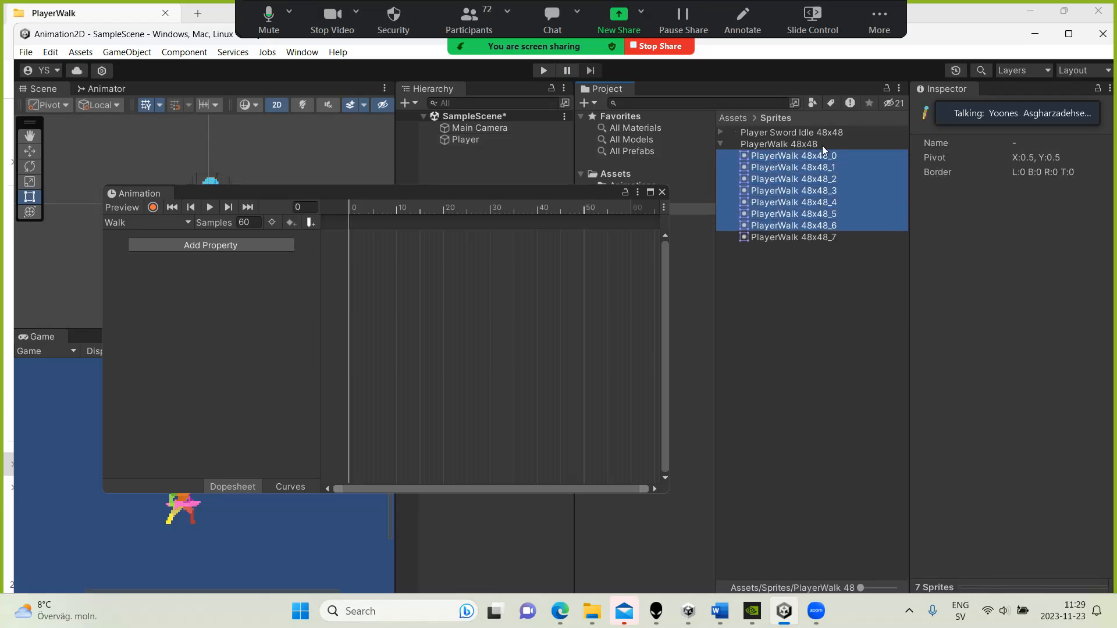
pyautogui.moveTo(794, 168); pyautogui.dragTo(449, 240)
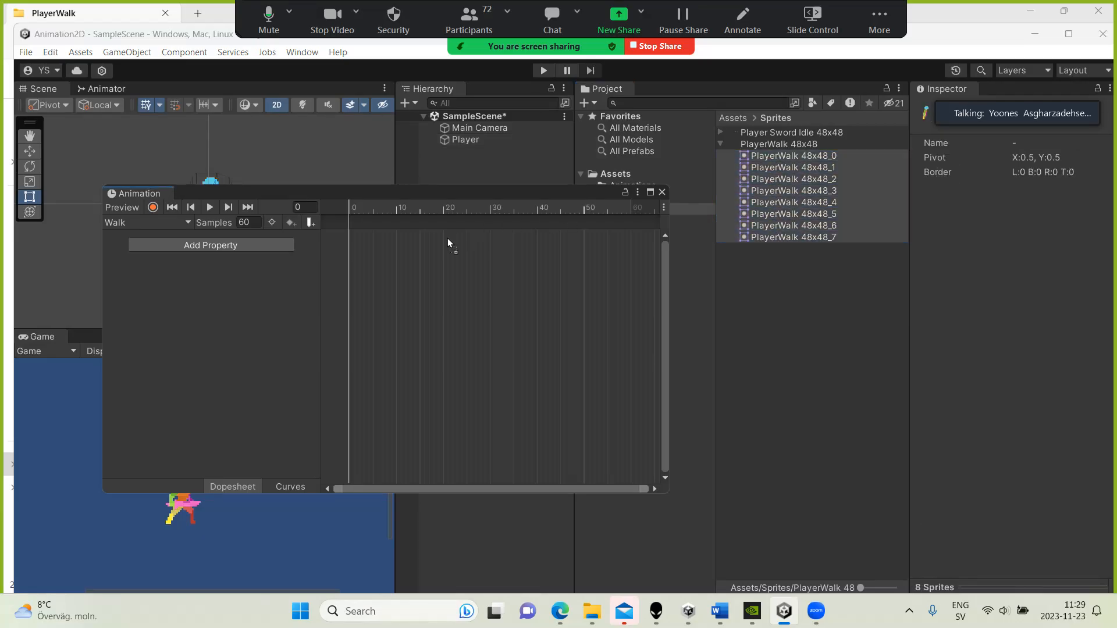
pyautogui.moveTo(382, 268); pyautogui.dragTo(374, 270)
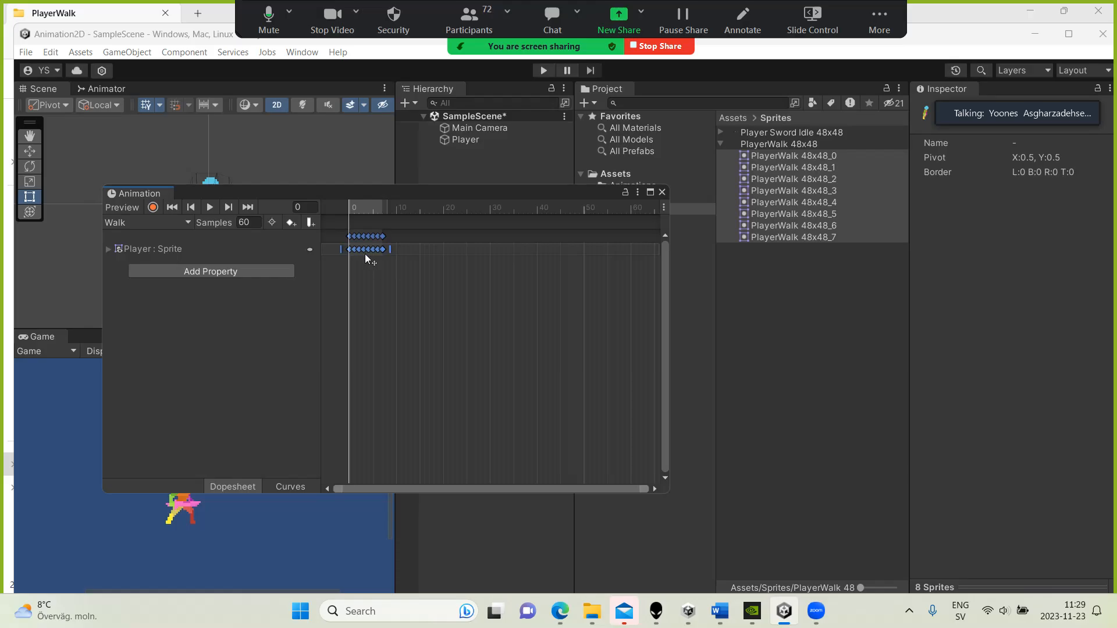
# Set the Walk clip's samples to 10 and play it with the Animation window moved clear of the Game view.
pyautogui.click(246, 224)
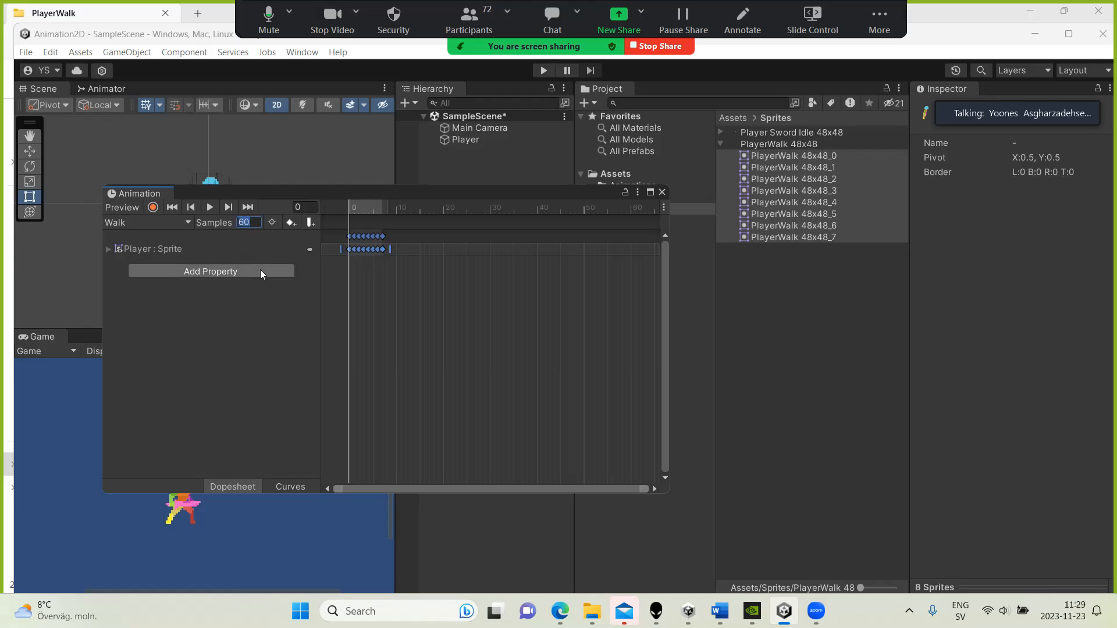
pyautogui.write('10')
pyautogui.click(394, 299)
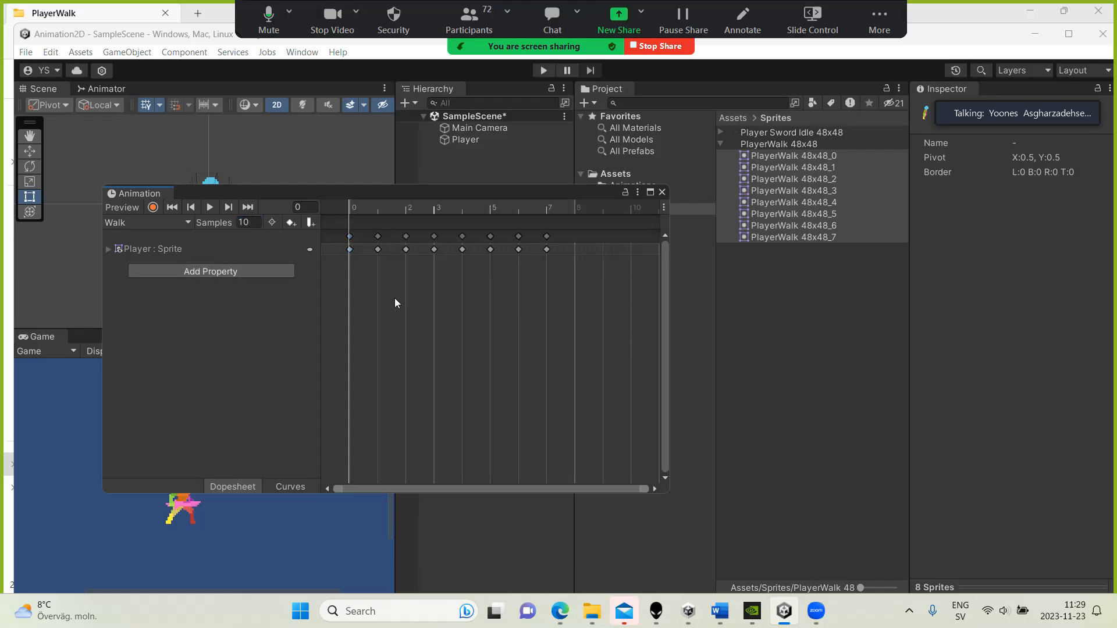
pyautogui.click(209, 207)
pyautogui.moveTo(238, 193); pyautogui.dragTo(470, 204)
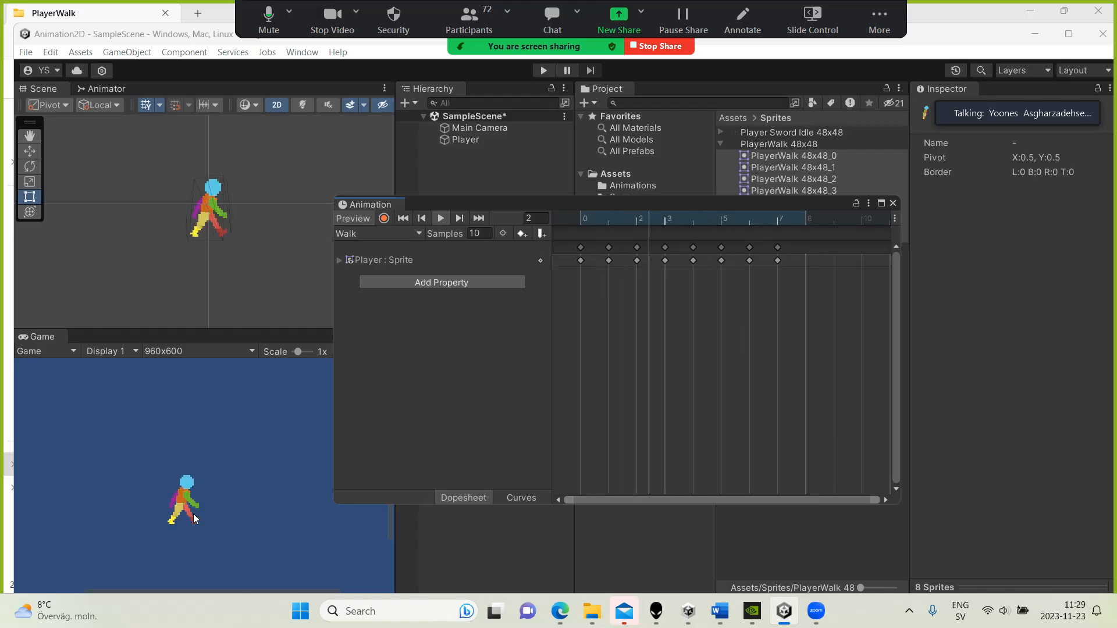
# Play the Idle clip and the Walk clip for comparison, and close the Animation window.
pyautogui.click(409, 234)
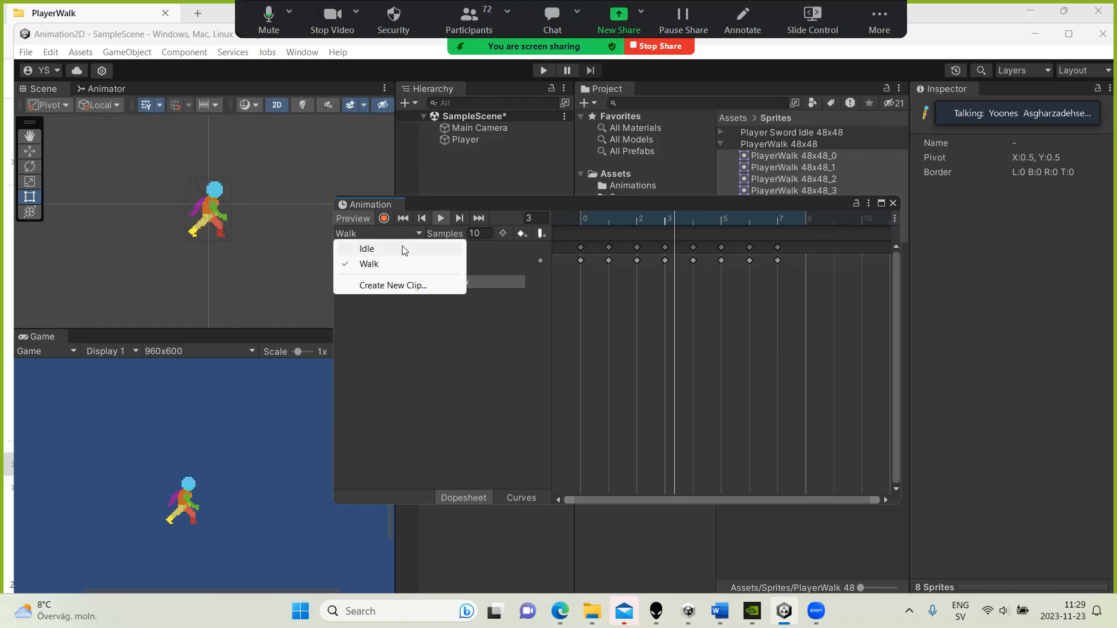
pyautogui.click(403, 249)
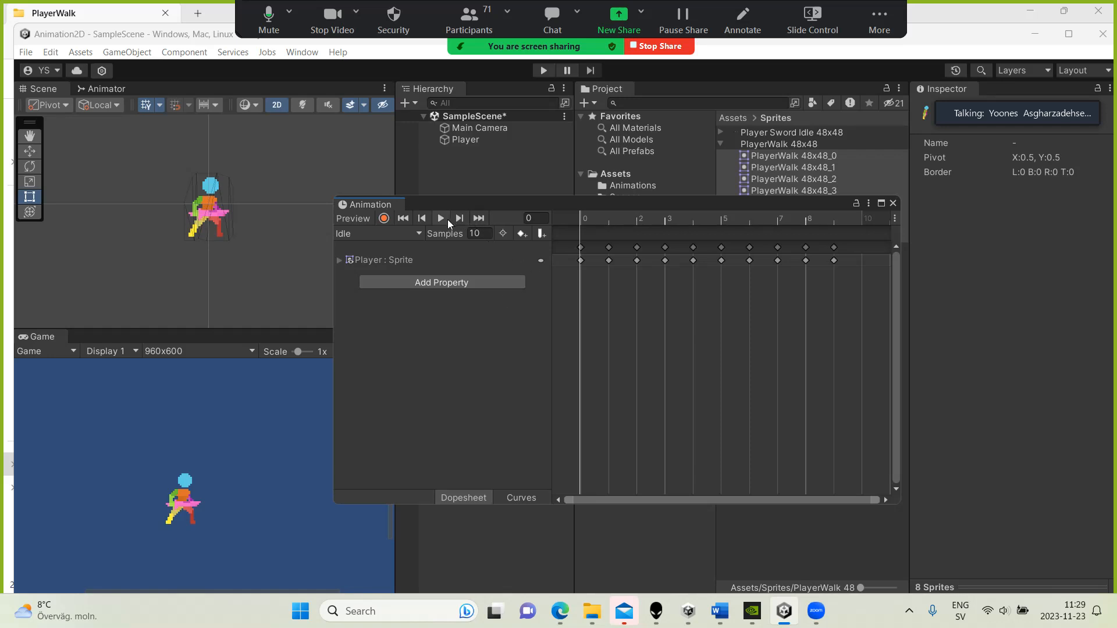
pyautogui.click(442, 218)
pyautogui.click(389, 234)
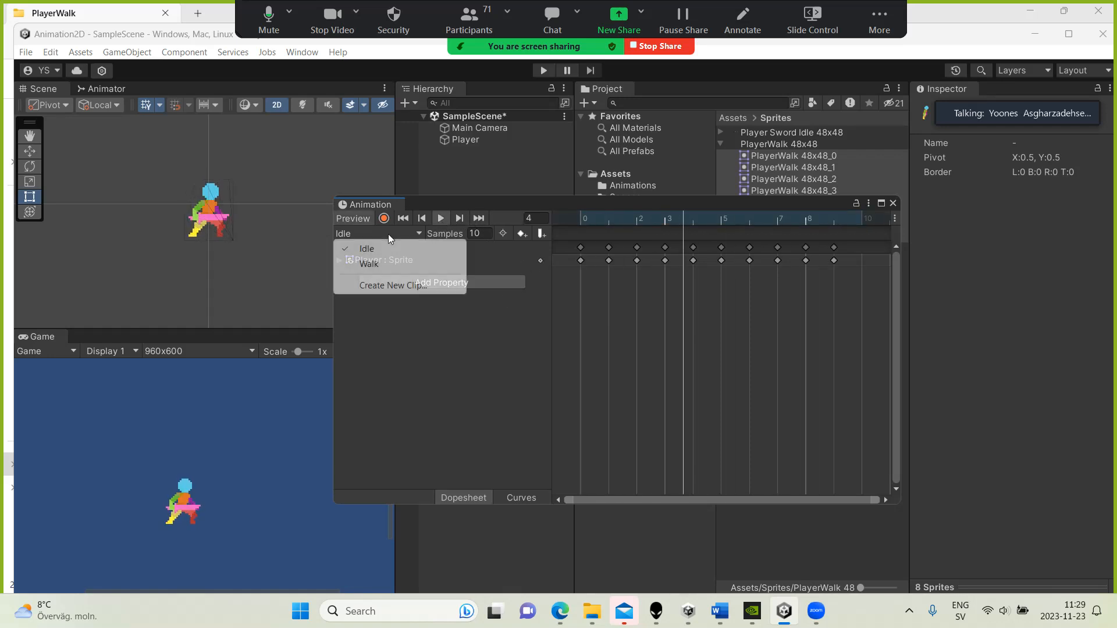
pyautogui.click(378, 265)
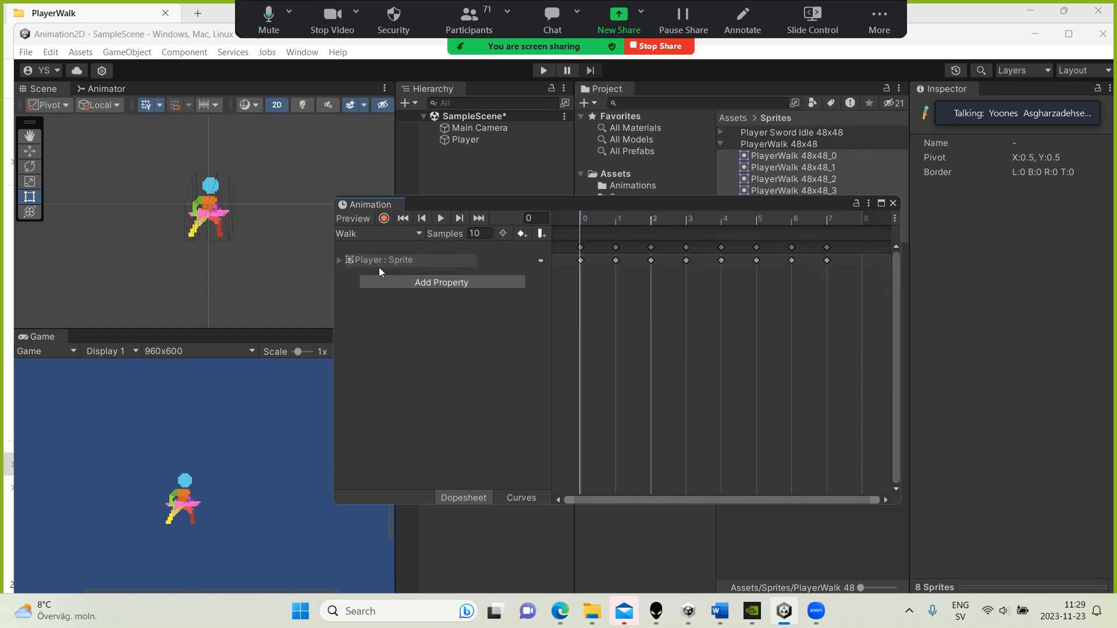
pyautogui.click(441, 218)
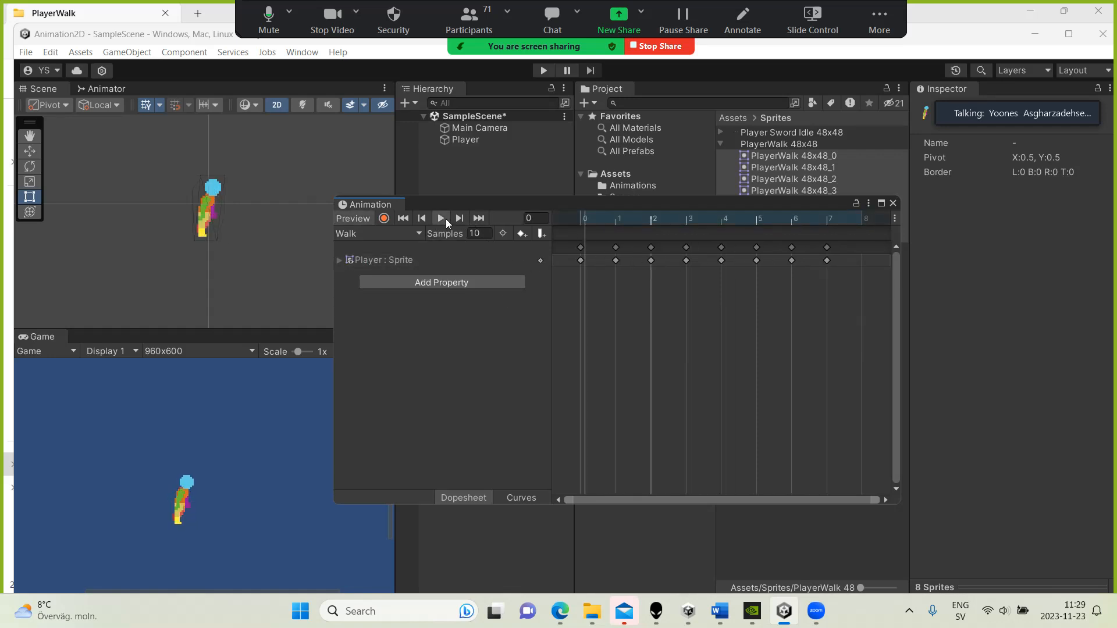
pyautogui.click(894, 204)
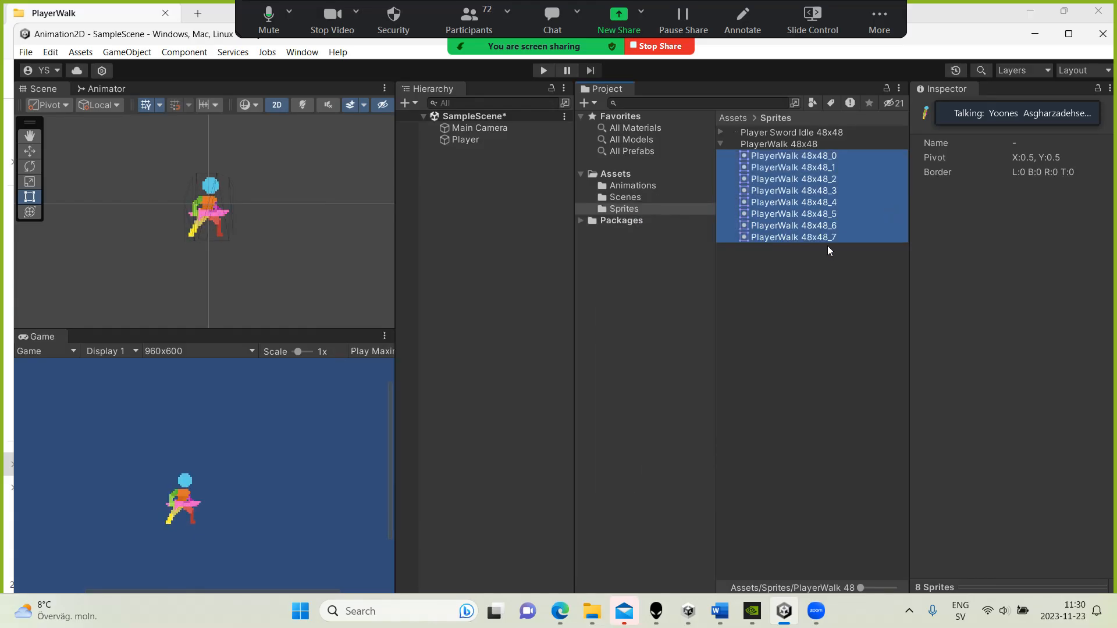
# Collapse the PlayerWalk sheet and import the Player Death 64x64 image from File Explorer's Player Death folder into the Sprites folder.
pyautogui.click(720, 144)
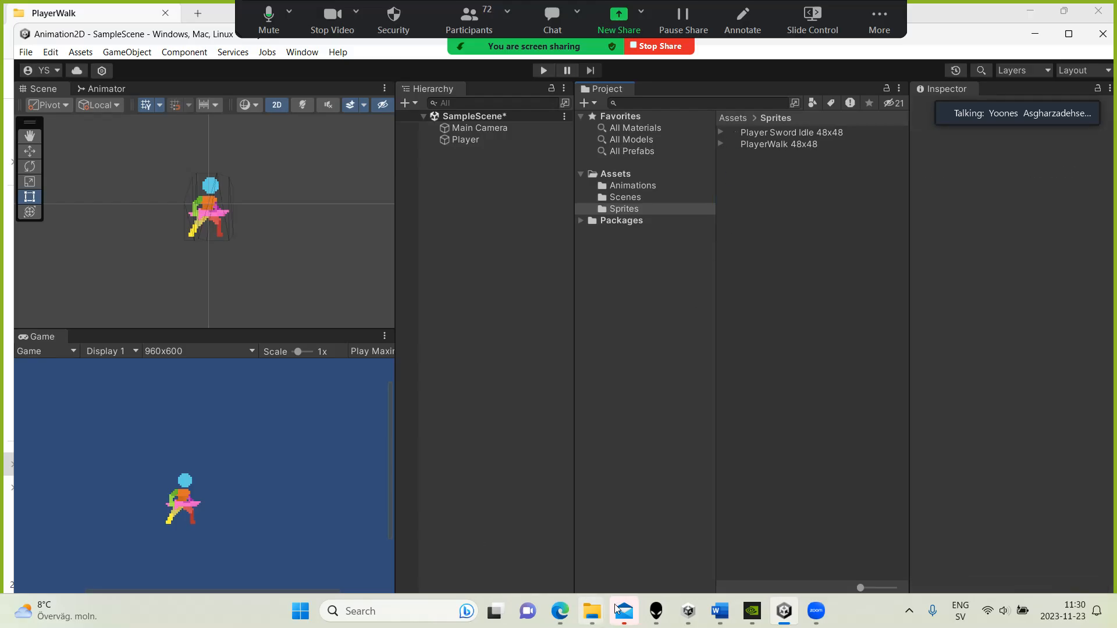
pyautogui.click(584, 599)
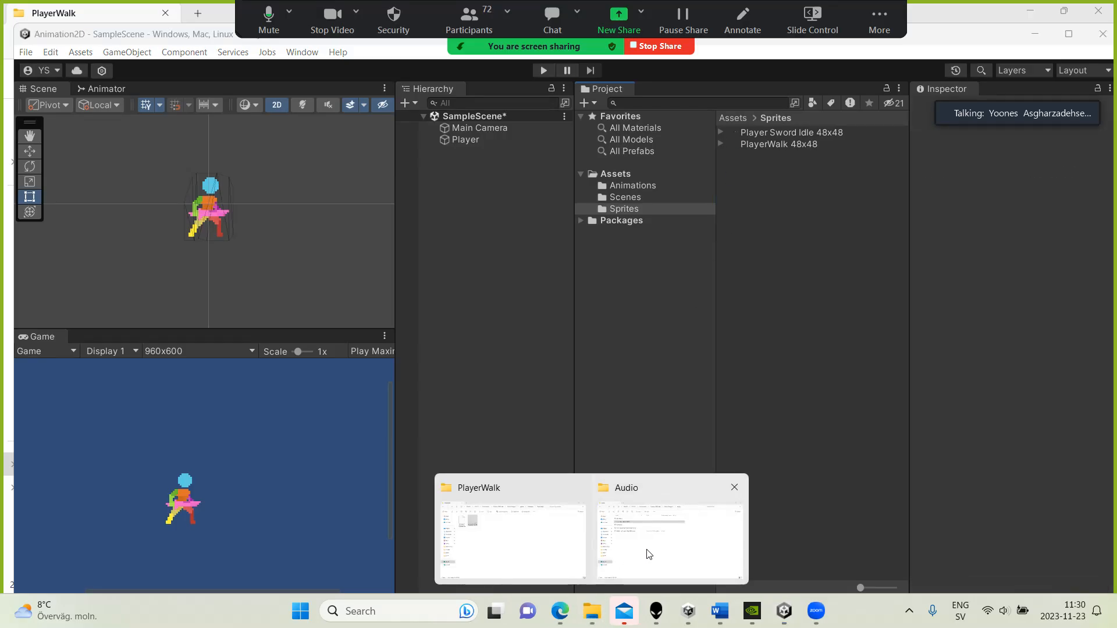
pyautogui.click(522, 550)
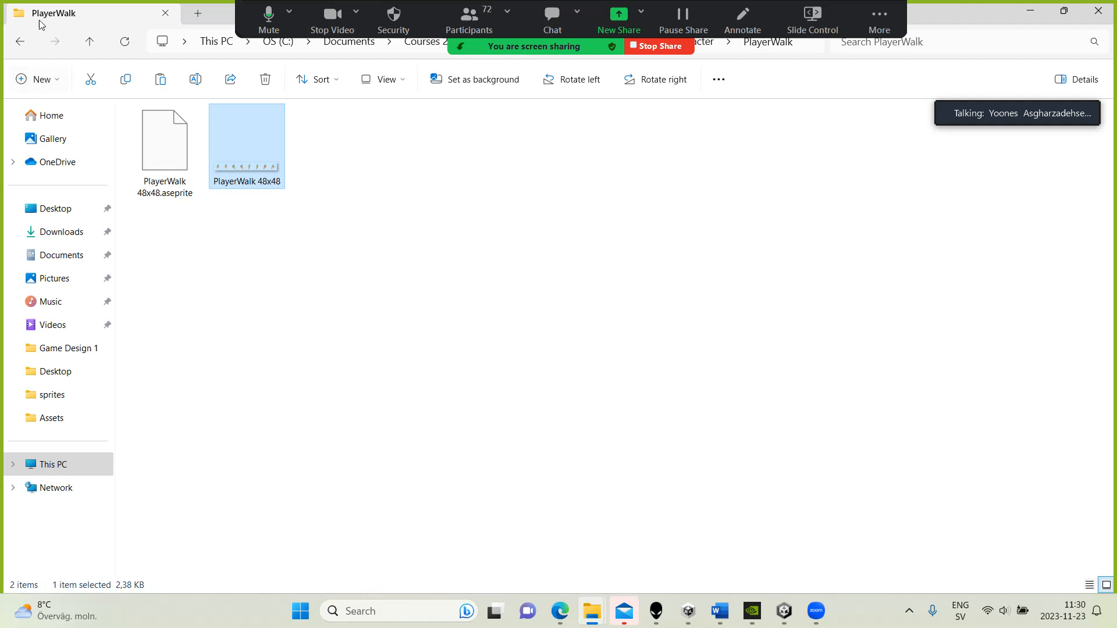
pyautogui.click(20, 41)
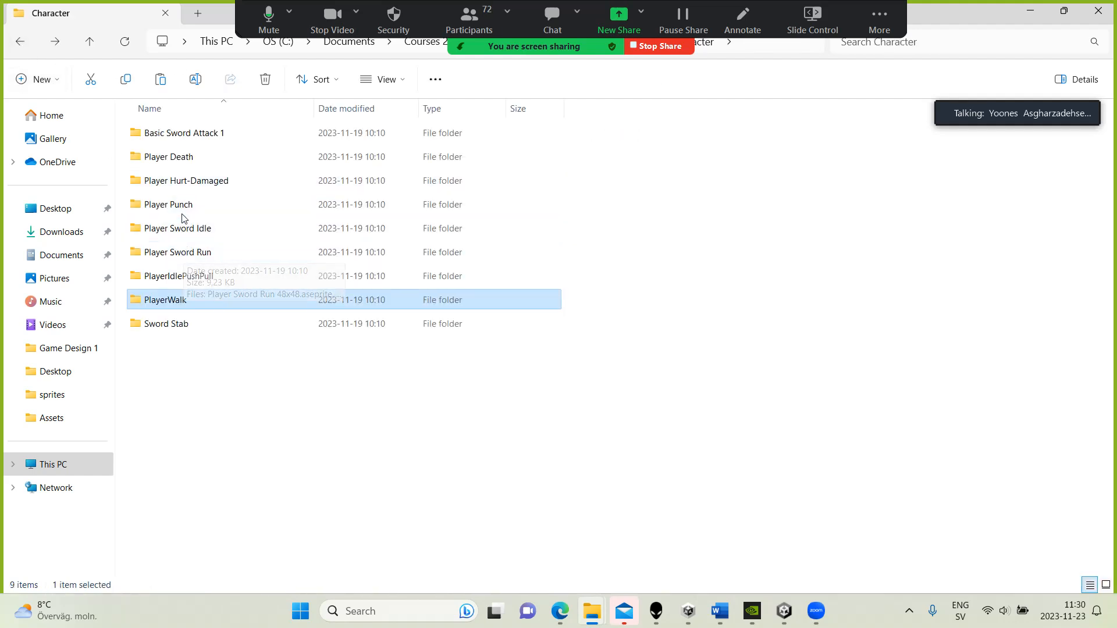
pyautogui.doubleClick(169, 165)
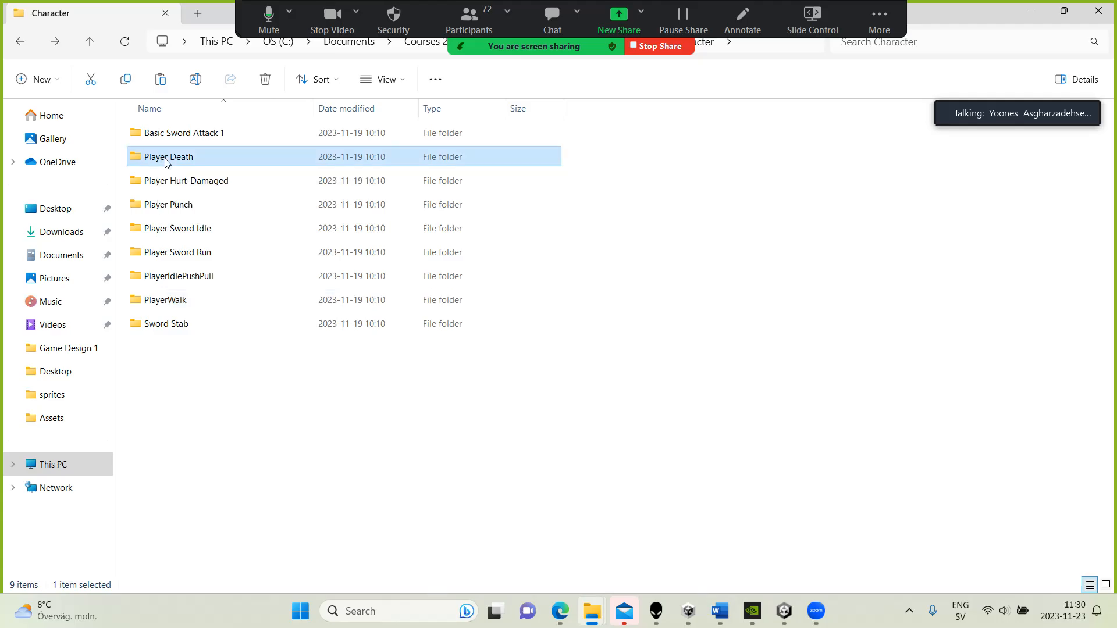
pyautogui.moveTo(249, 178); pyautogui.dragTo(753, 390)
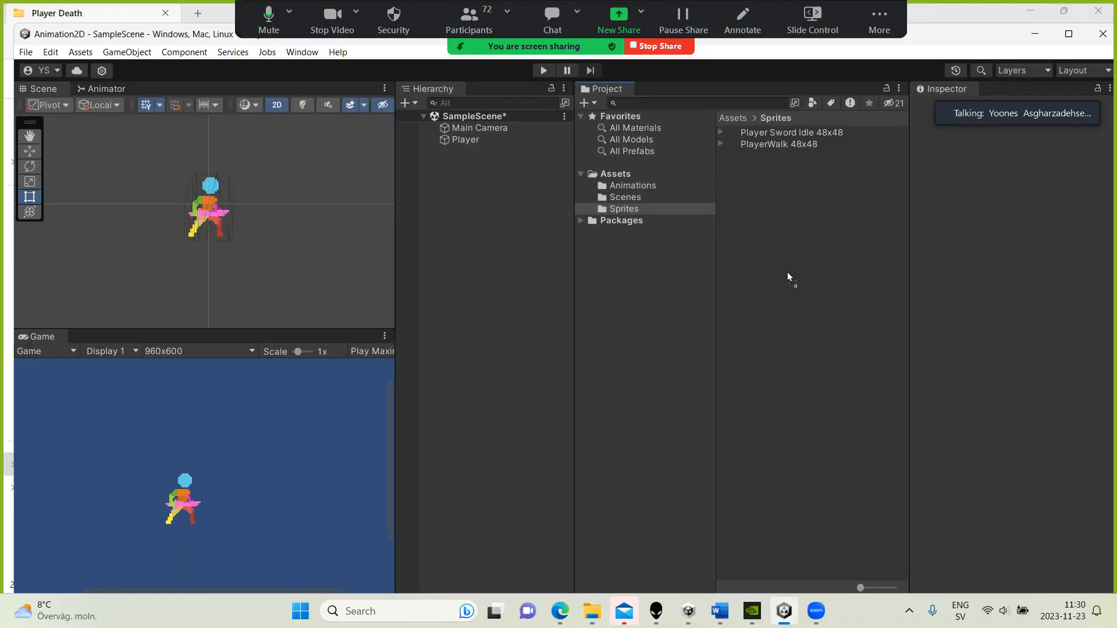
pyautogui.moveTo(787, 271); pyautogui.dragTo(796, 256)
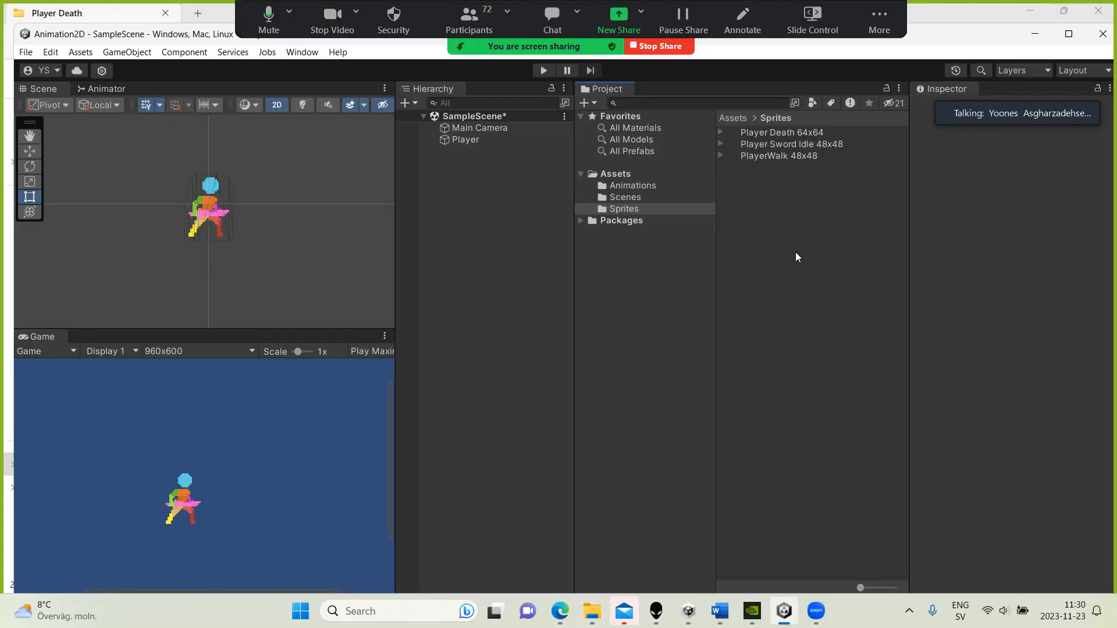
# Set the Player Death 64x64 sheet's Sprite Mode to Multiple and its Filter Mode to Point (no filter).
pyautogui.click(783, 134)
pyautogui.click(1036, 187)
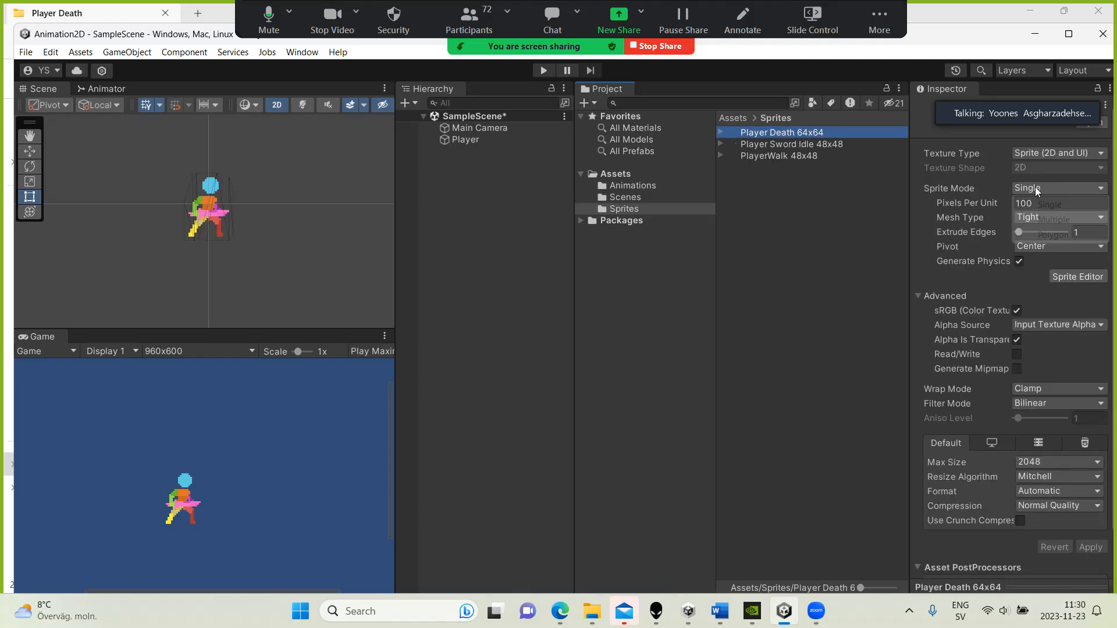
pyautogui.click(1047, 219)
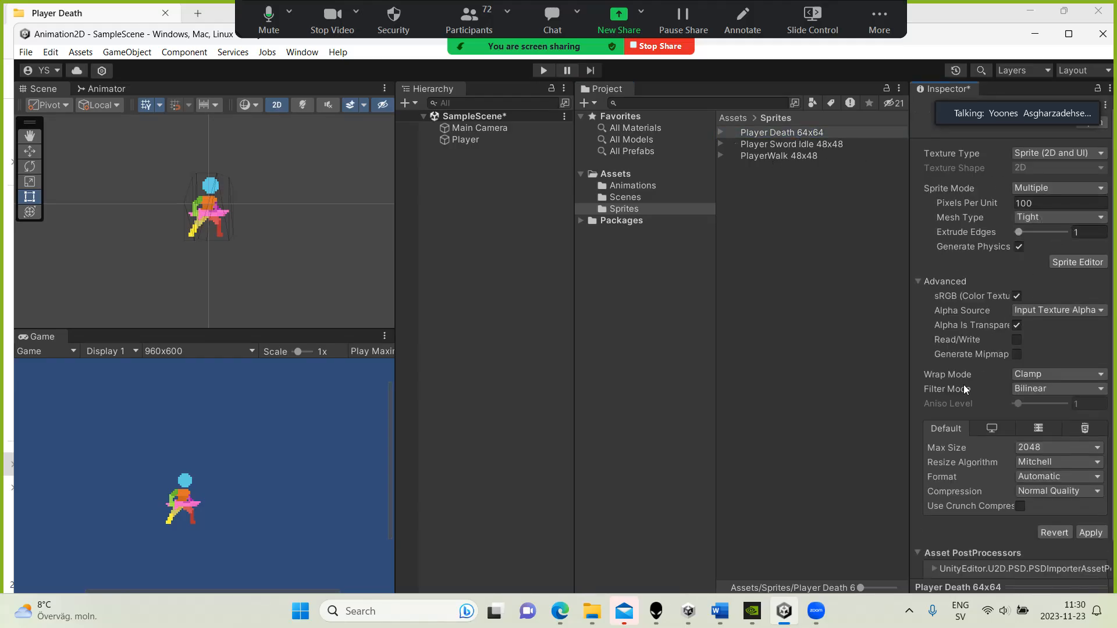
pyautogui.click(1035, 389)
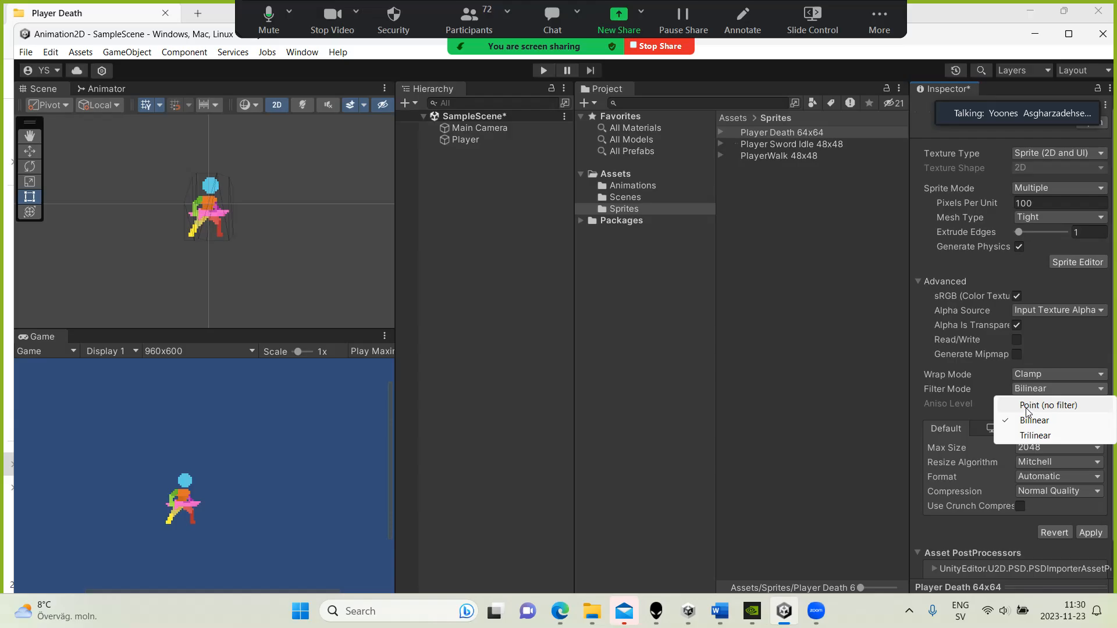
pyautogui.click(1026, 405)
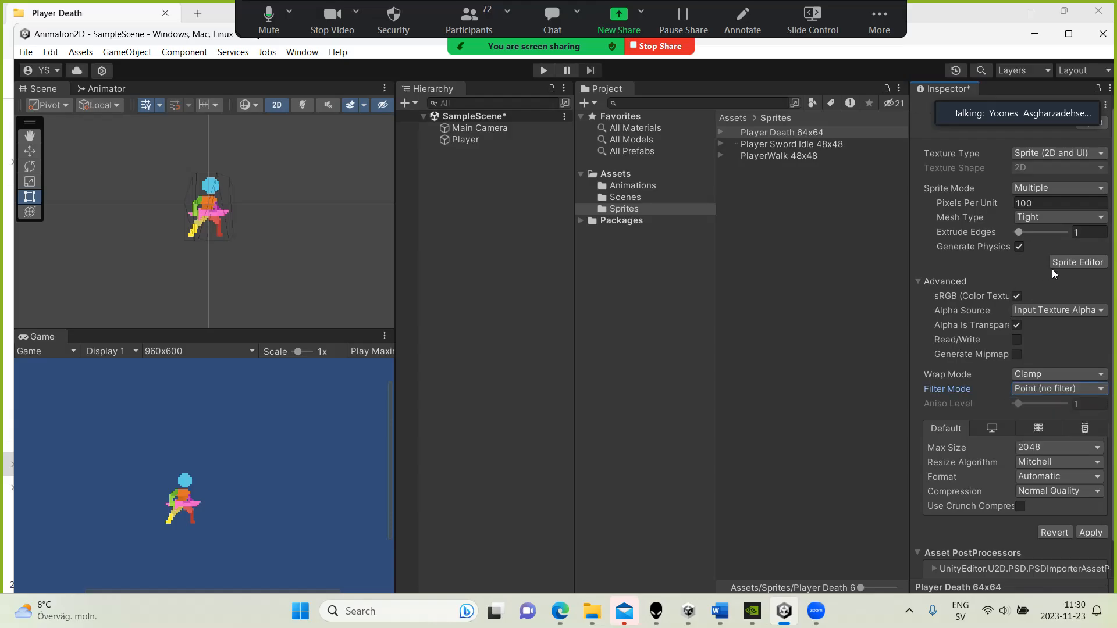
# Apply the import settings and slice the Player Death sheet in the Sprite Editor by cell count into 10 columns and 1 row.
pyautogui.click(1074, 263)
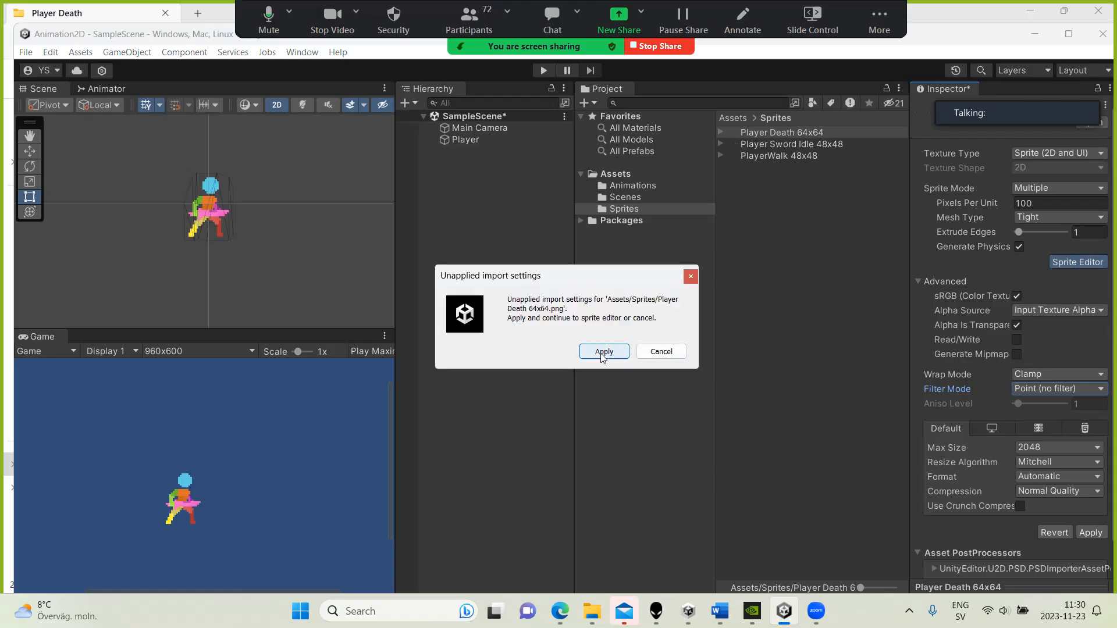
pyautogui.click(603, 352)
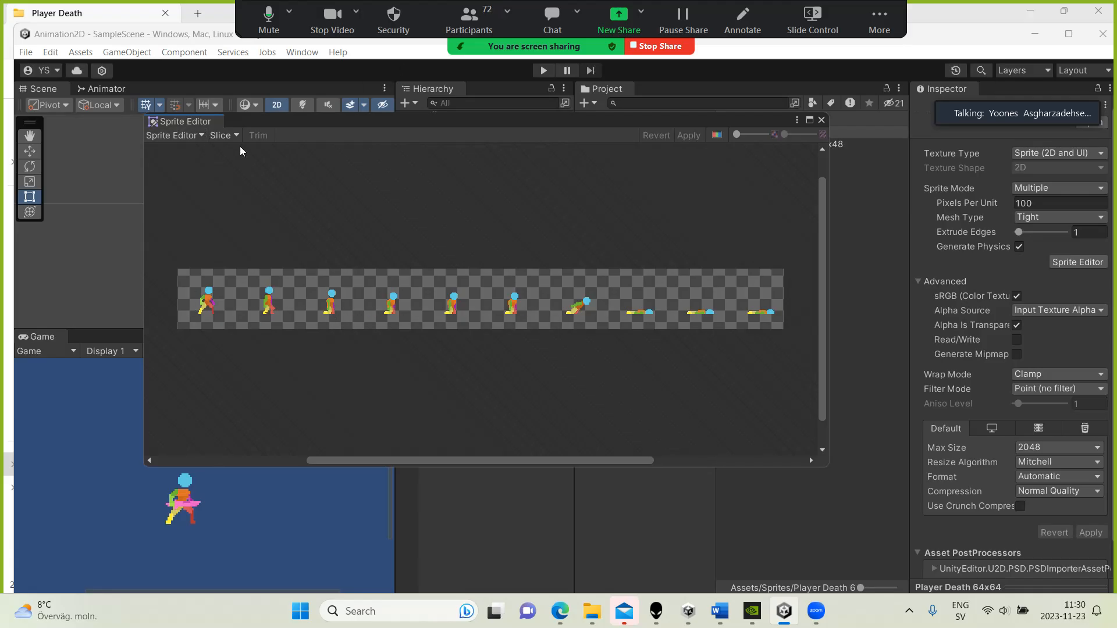
pyautogui.click(222, 135)
pyautogui.click(330, 156)
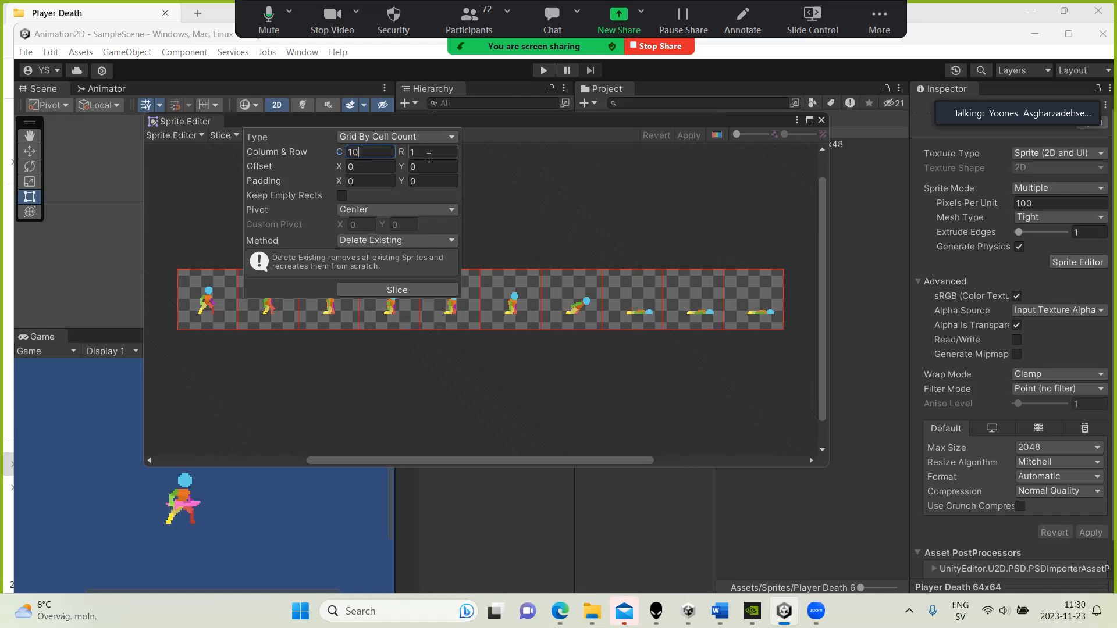
pyautogui.click(389, 291)
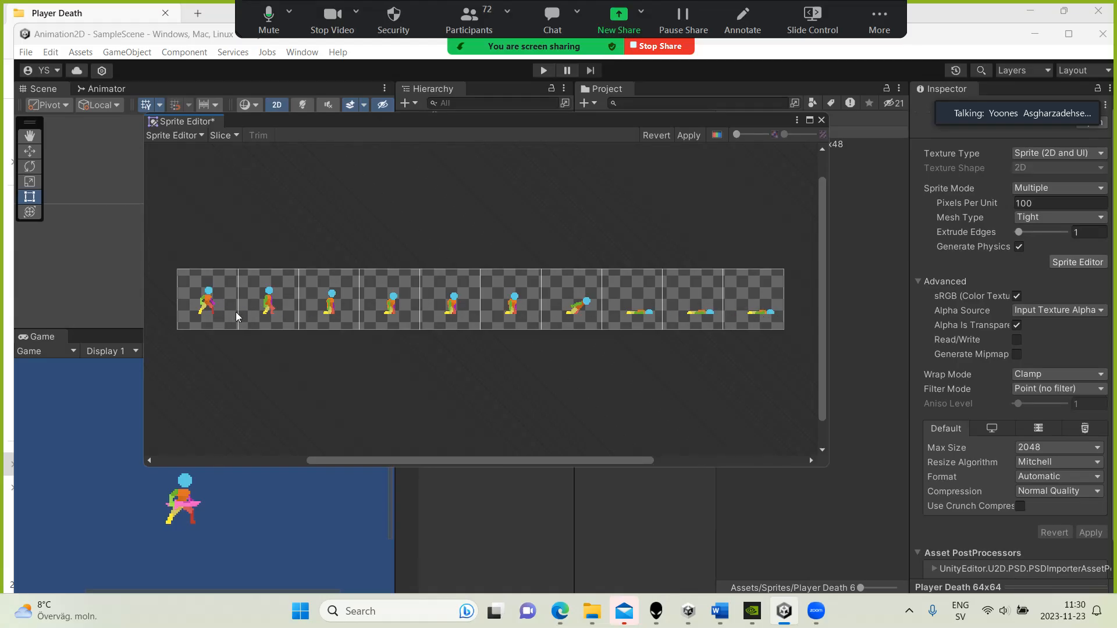
pyautogui.click(690, 136)
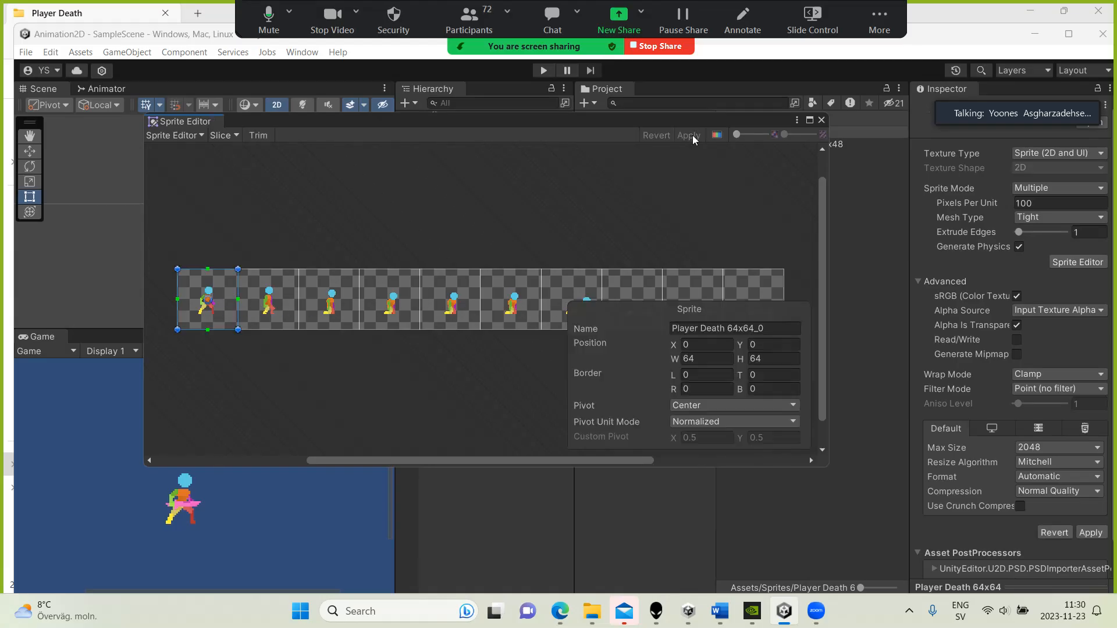
pyautogui.click(821, 120)
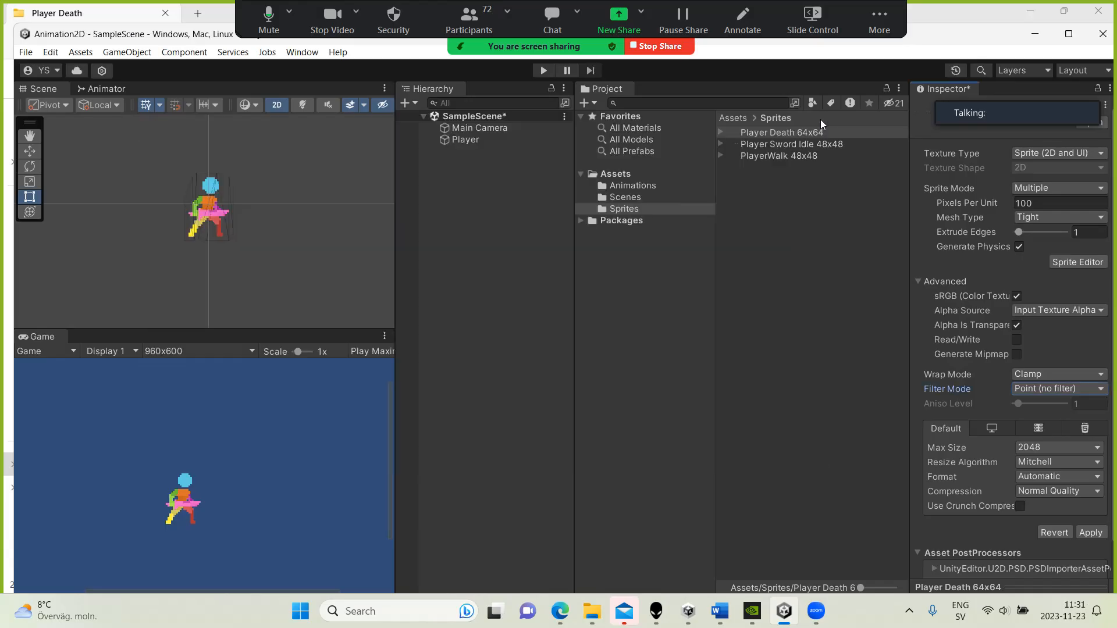
# Check the sliced Player Death sprites, then select the Player object and save the sheet's pending import settings.
pyautogui.click(720, 134)
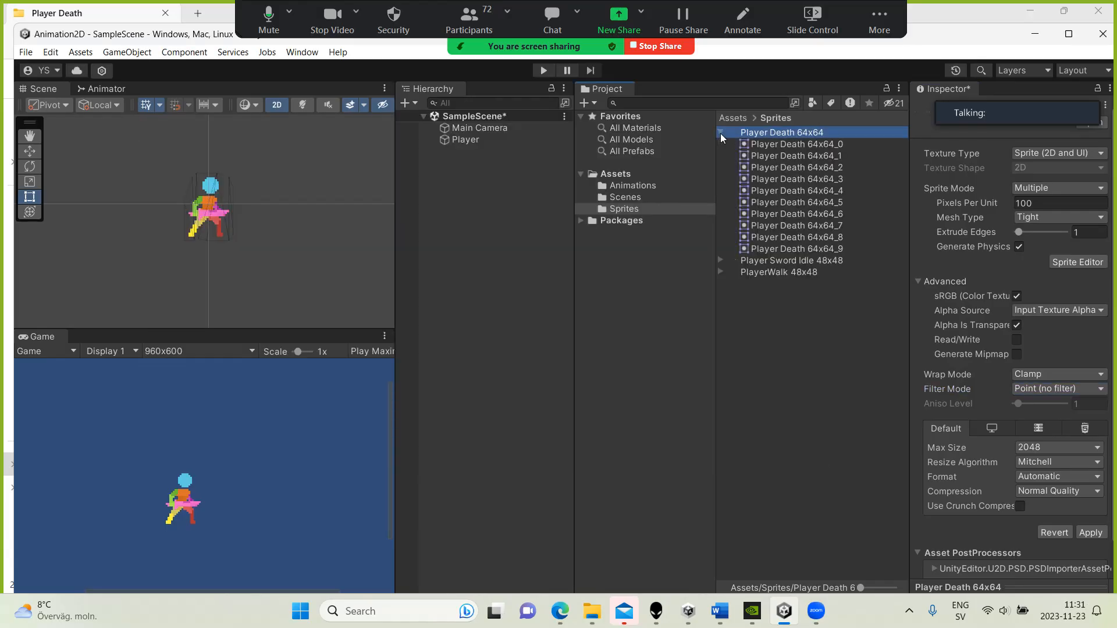
pyautogui.click(720, 133)
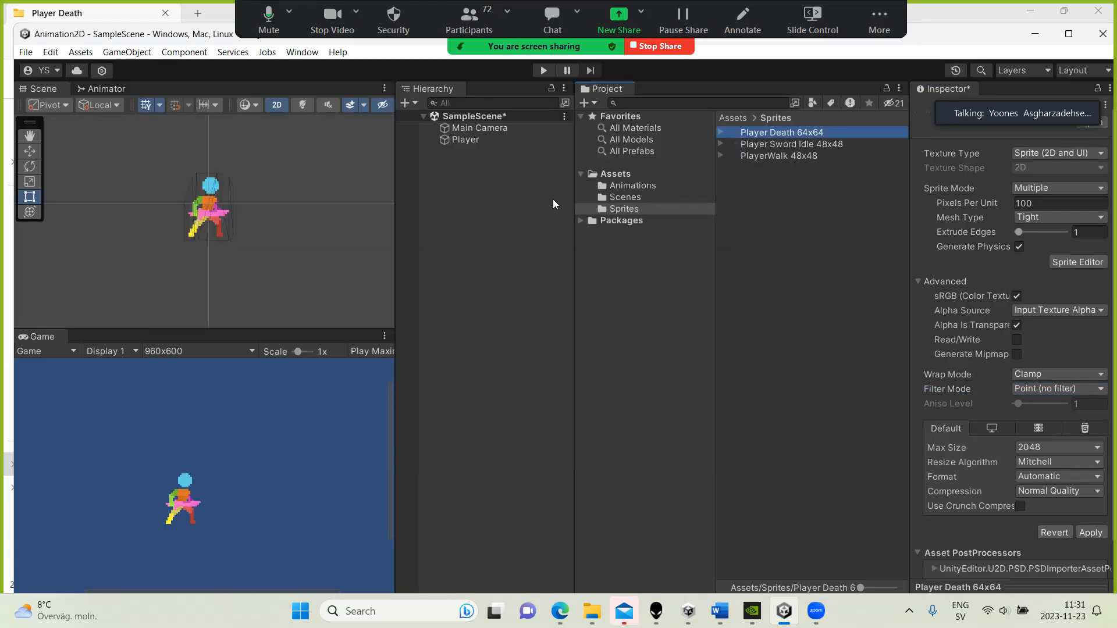
pyautogui.click(456, 141)
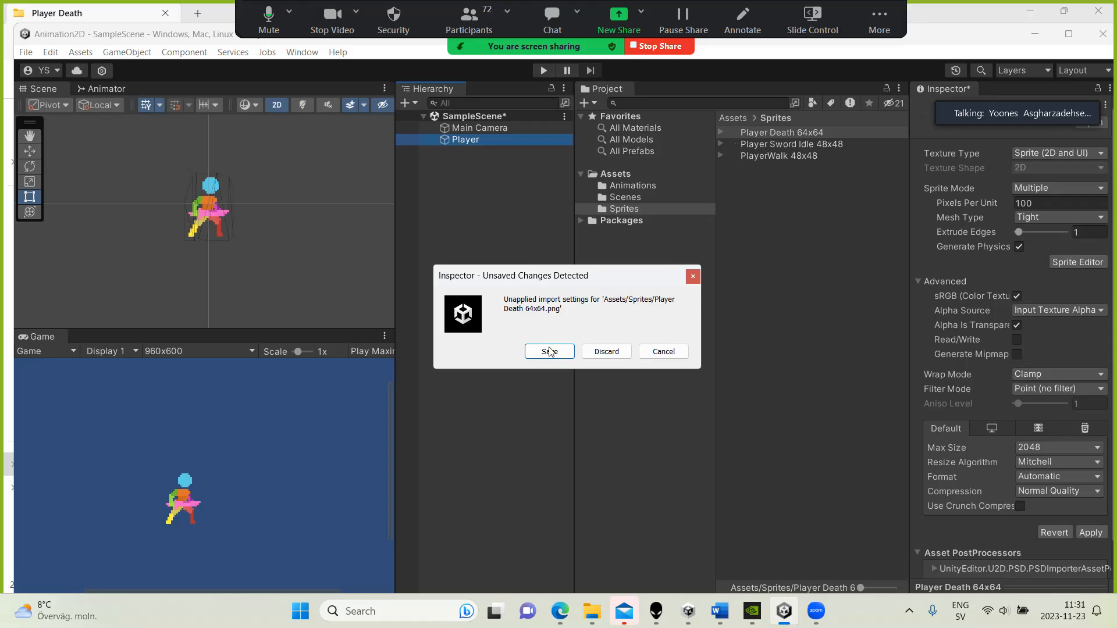
pyautogui.click(549, 352)
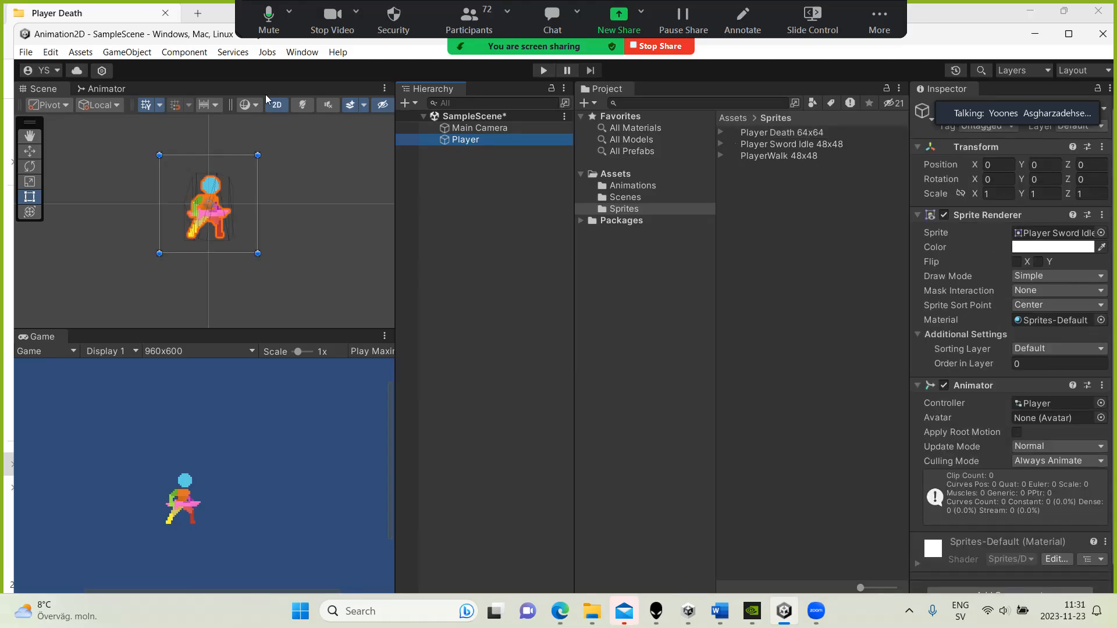
# Open the Animation window for the Player and create a new clip named Death in the Animations folder.
pyautogui.click(302, 52)
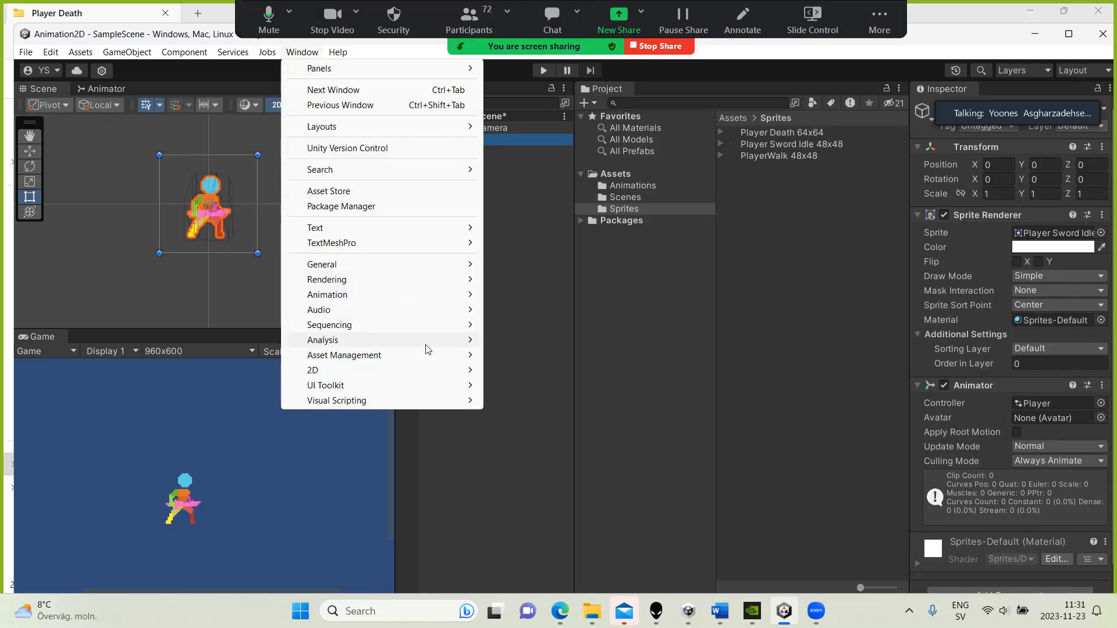
pyautogui.moveTo(455, 297)
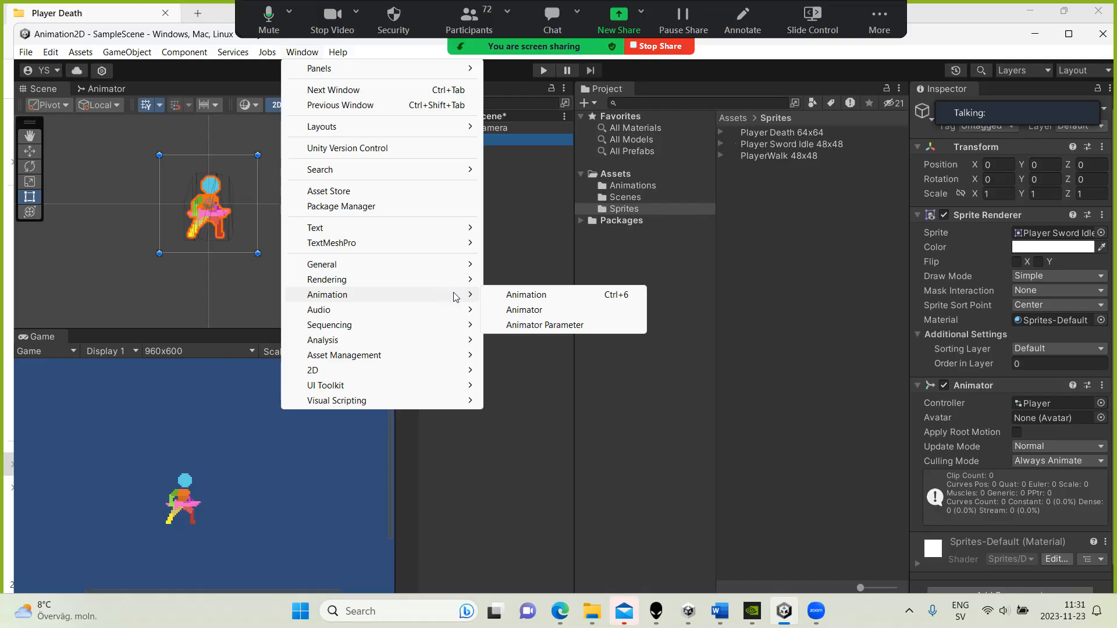
pyautogui.click(524, 295)
pyautogui.click(368, 234)
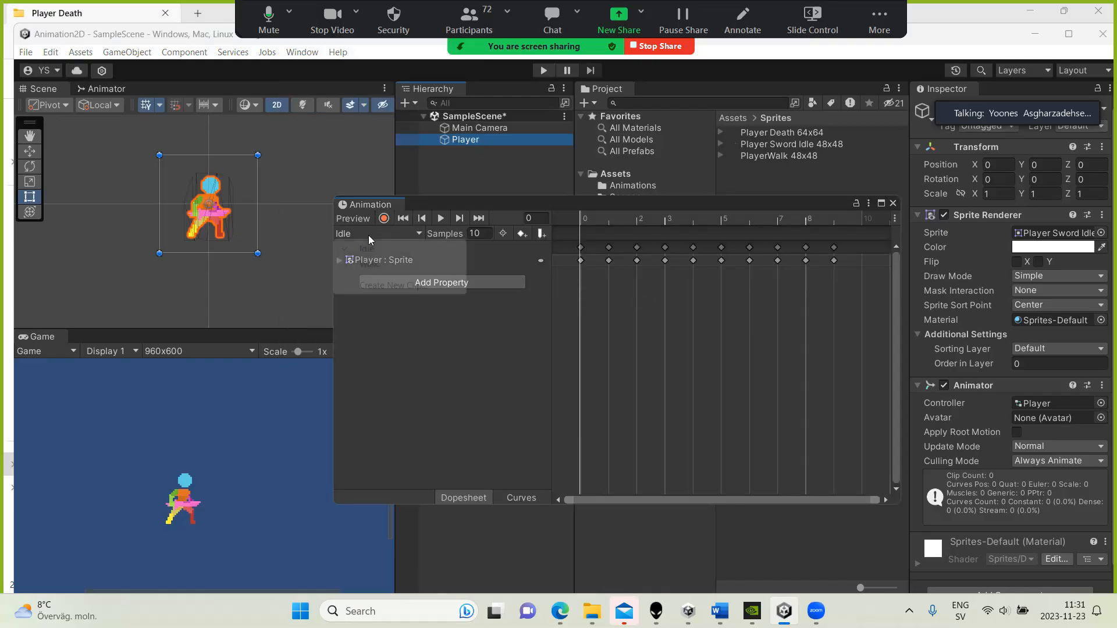
pyautogui.click(390, 286)
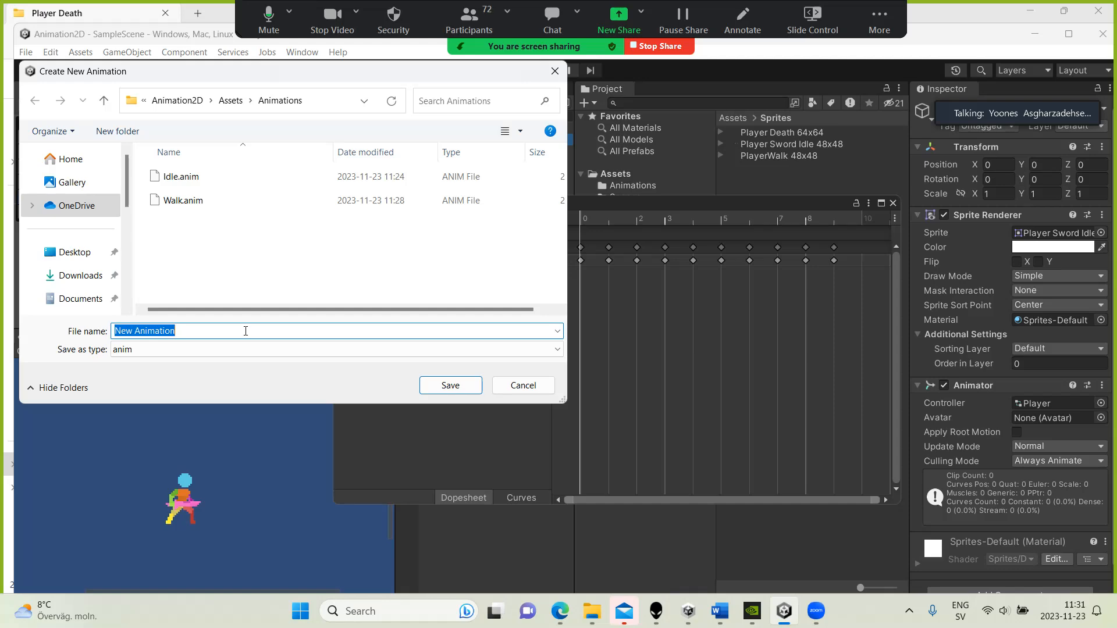
pyautogui.write('Death')
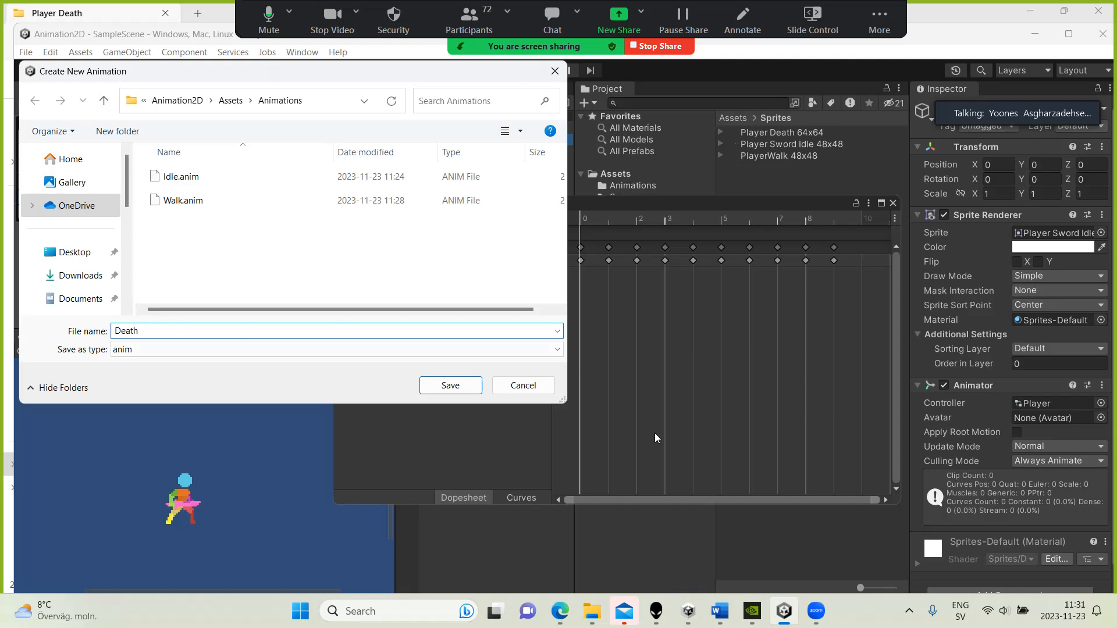
pyautogui.click(457, 389)
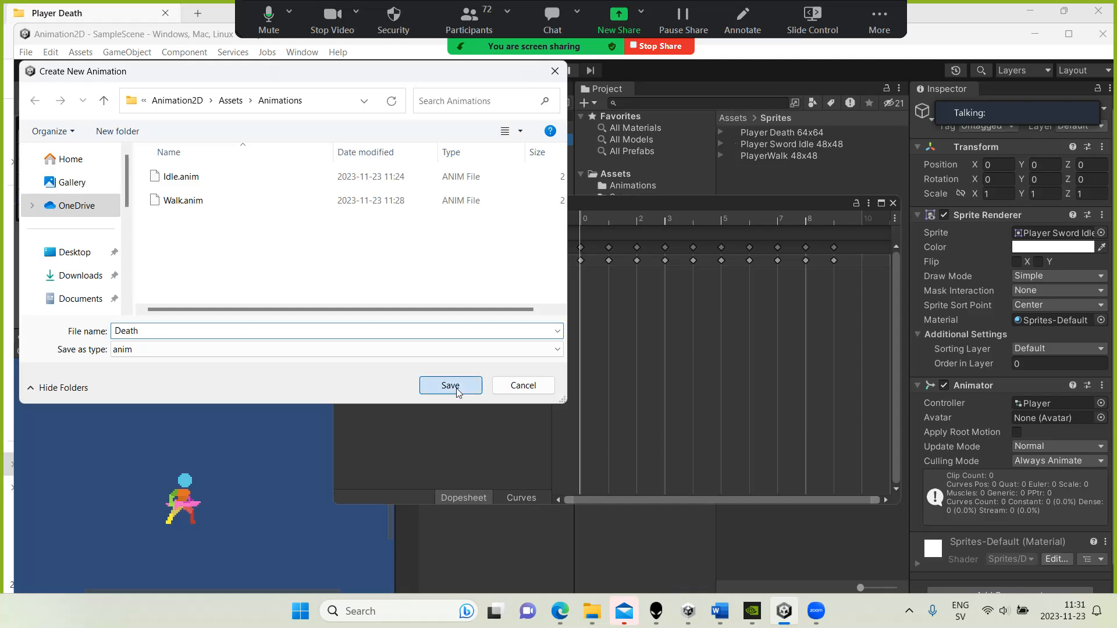
# Add all ten sliced Player Death sprites, 64x64_0 to 64x64_9, to the Death clip's timeline starting at frame 0.
pyautogui.moveTo(715, 204); pyautogui.dragTo(386, 195)
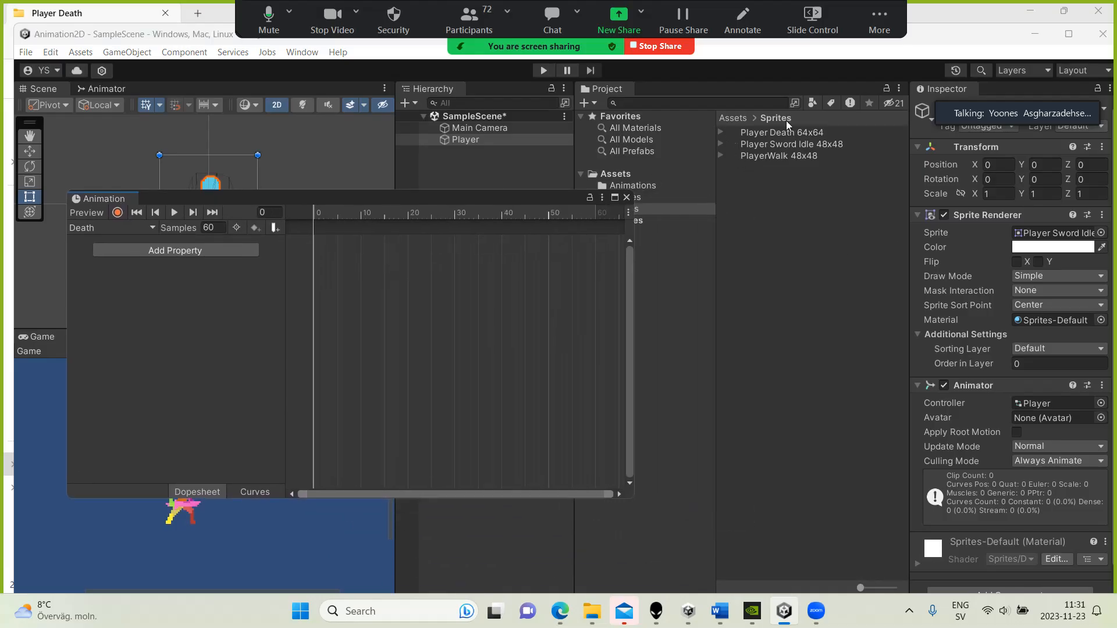
pyautogui.click(721, 133)
pyautogui.click(788, 156)
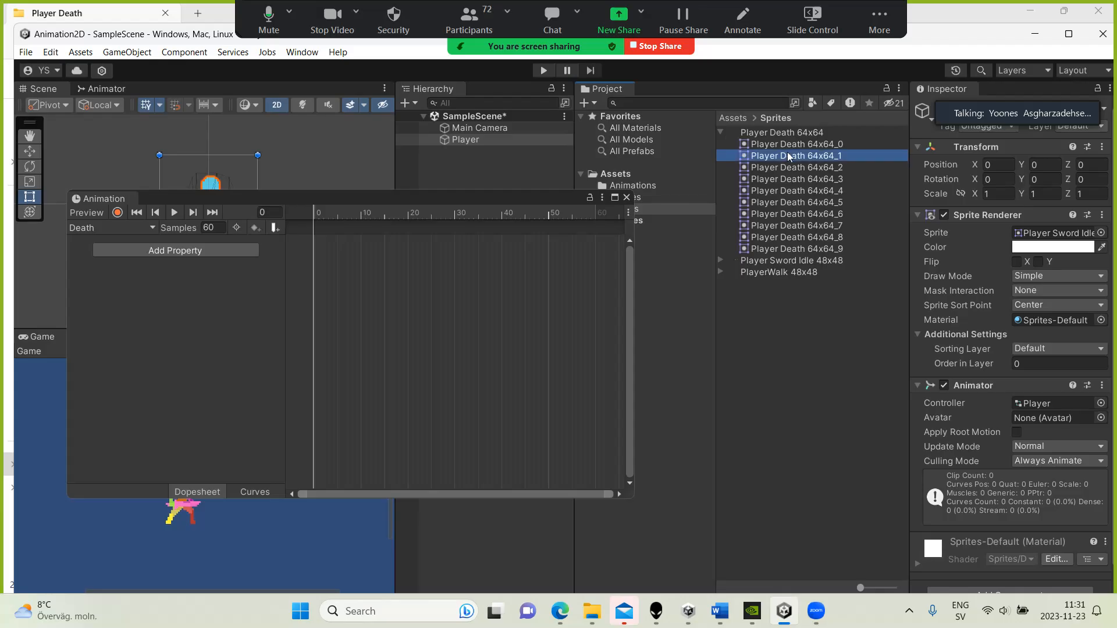
pyautogui.click(788, 148)
pyautogui.hotkey('shift', 'Down')
pyautogui.hotkey('shift', 'Down')
pyautogui.hotkey('shift', 'Down')
pyautogui.hotkey('shift', 'Down')
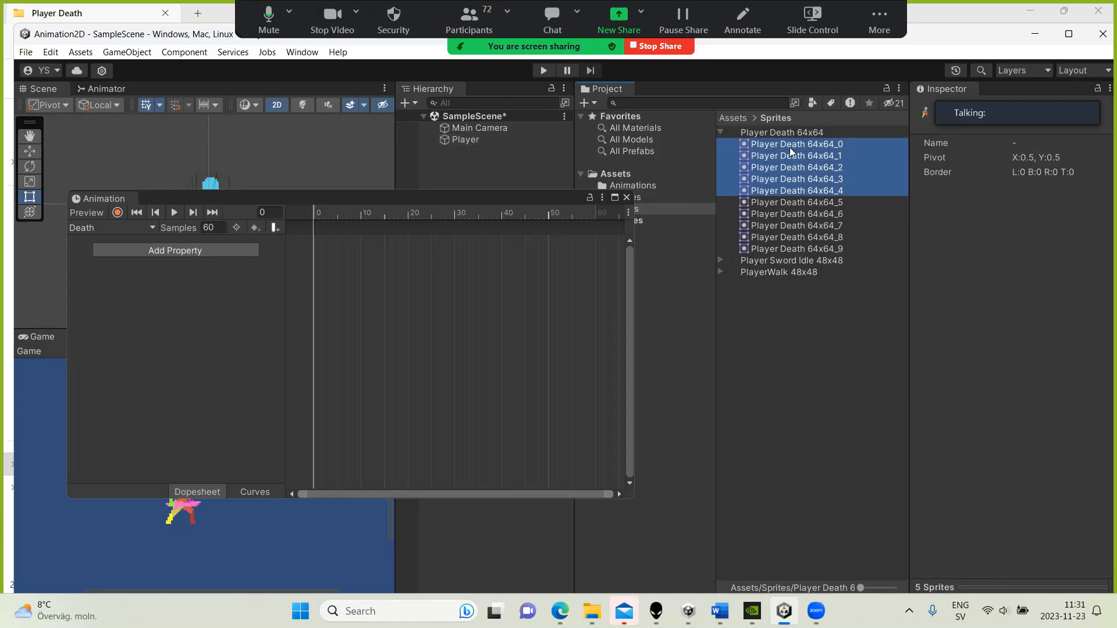
pyautogui.hotkey('shift', 'Down')
pyautogui.hotkey('shift', 'Down')
pyautogui.hotkey('shift', 'Down')
pyautogui.hotkey('shift', 'Down')
pyautogui.hotkey('shift', 'Down')
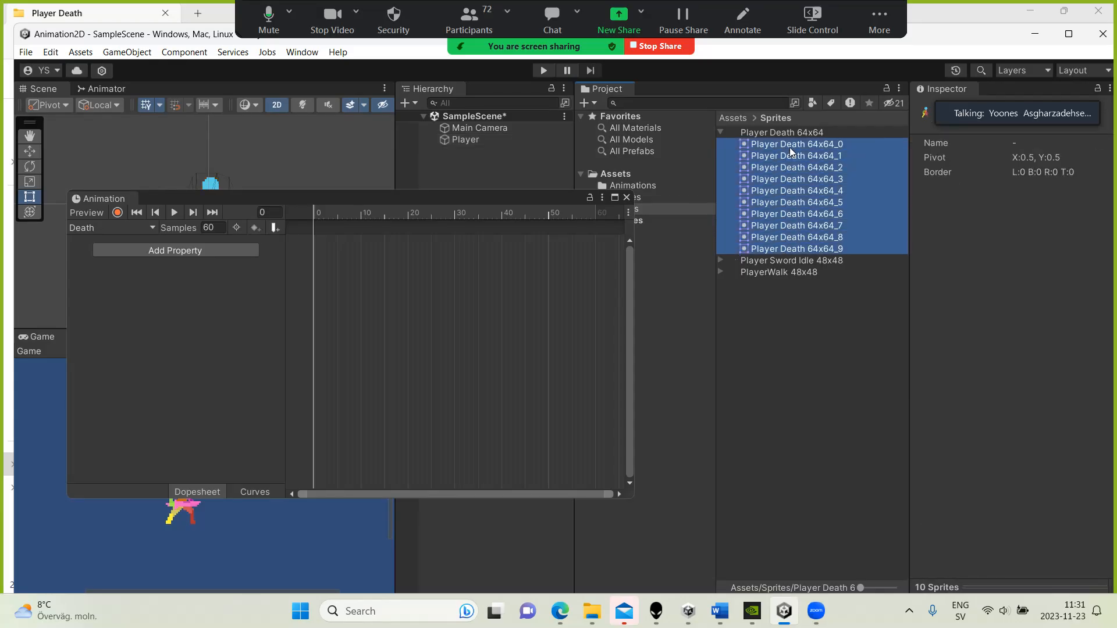
pyautogui.moveTo(791, 147); pyautogui.dragTo(486, 218)
pyautogui.moveTo(336, 263); pyautogui.dragTo(335, 266)
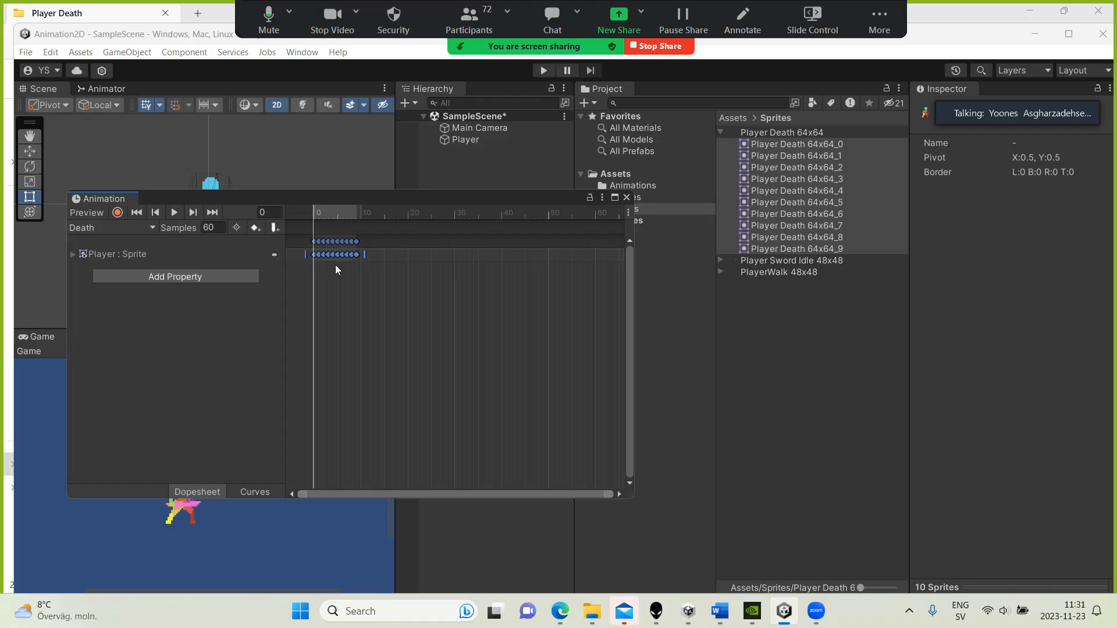
# Set the Death clip's Samples to 10 and preview the animation, then close the Animation window.
pyautogui.click(221, 229)
pyautogui.write('10')
pyautogui.press('Return')
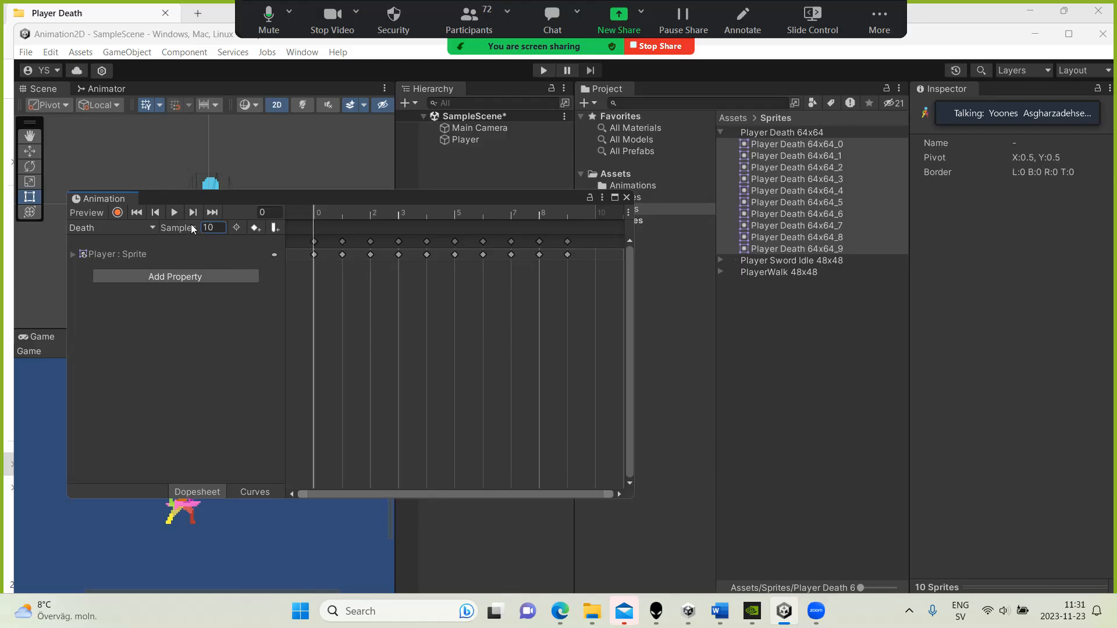
pyautogui.click(175, 212)
pyautogui.moveTo(219, 197); pyautogui.dragTo(584, 199)
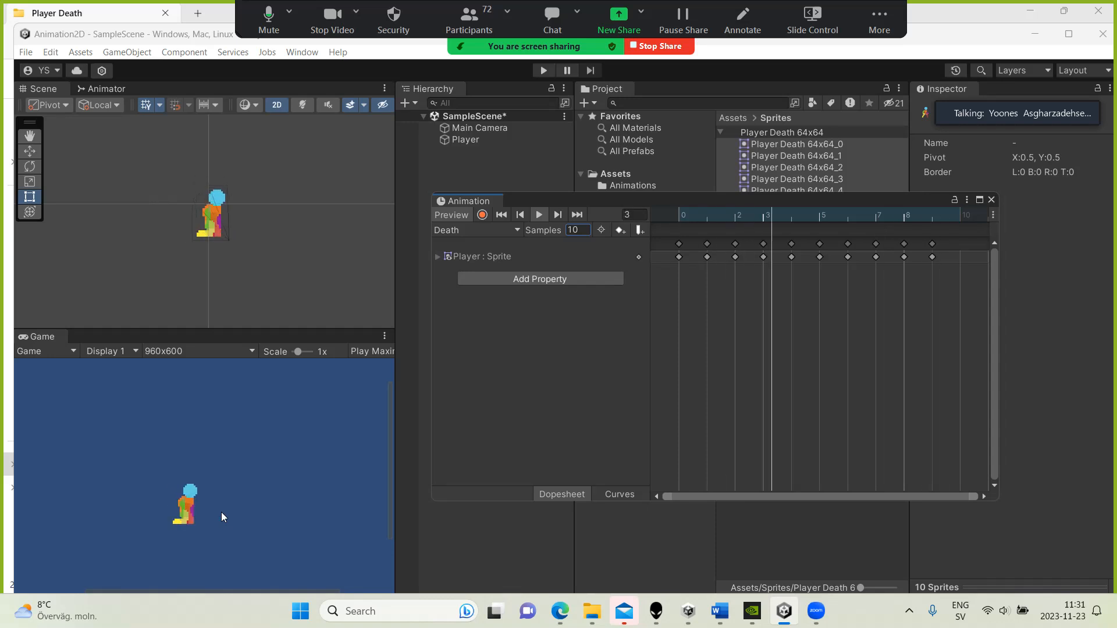
pyautogui.click(992, 199)
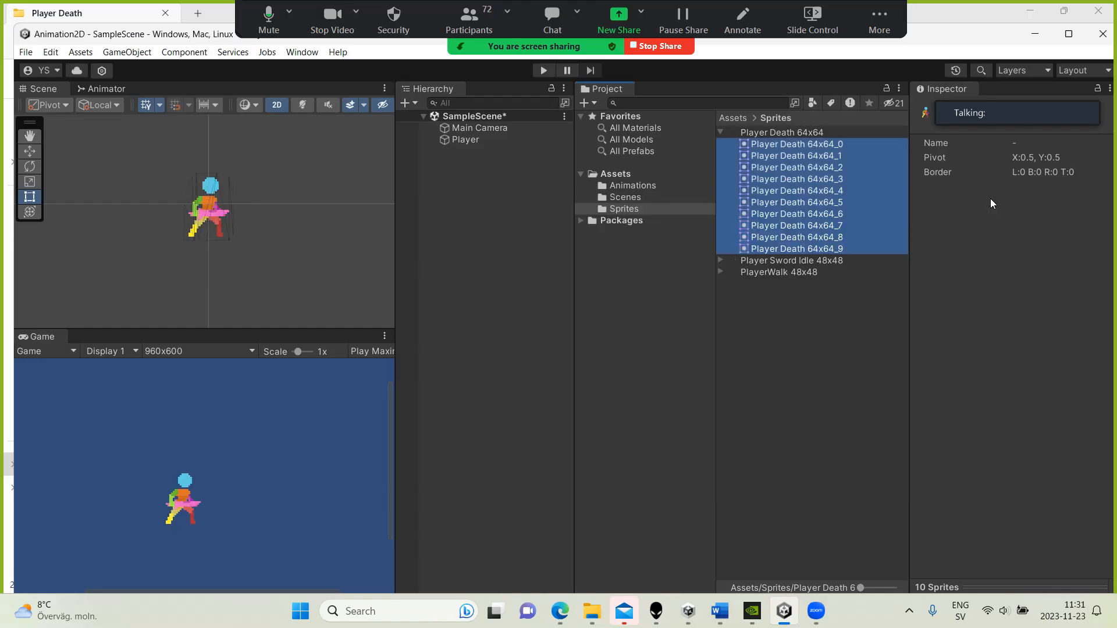
# Collapse the Player Death sheet and import the Player Sword Run 48x48 image from File Explorer's Player Sword Run folder into the Sprites folder.
pyautogui.click(721, 132)
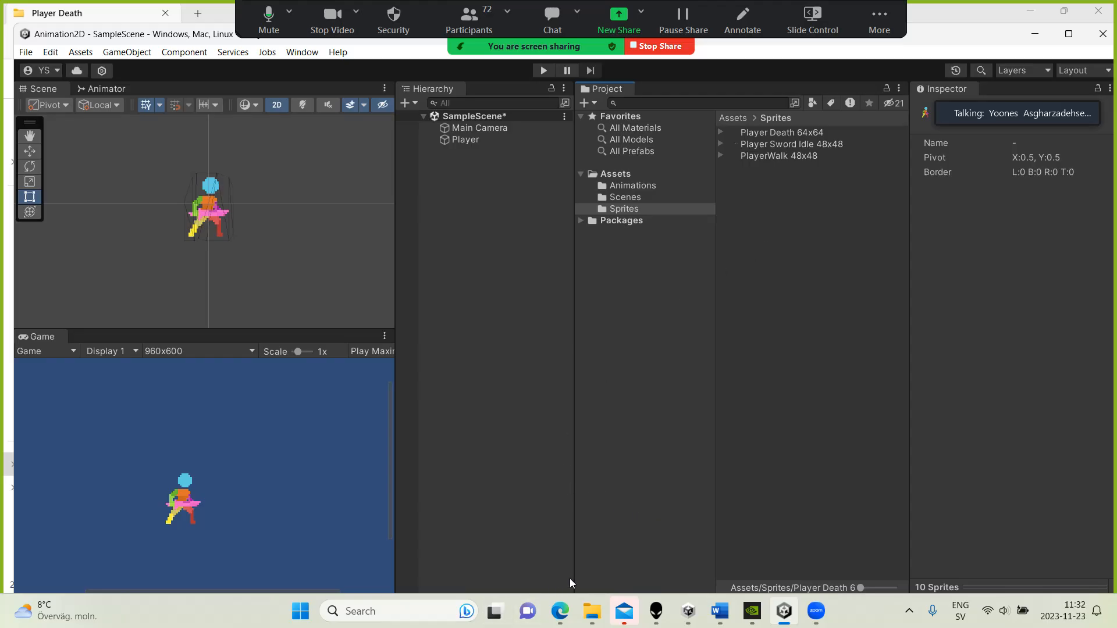
pyautogui.moveTo(592, 611)
pyautogui.click(526, 568)
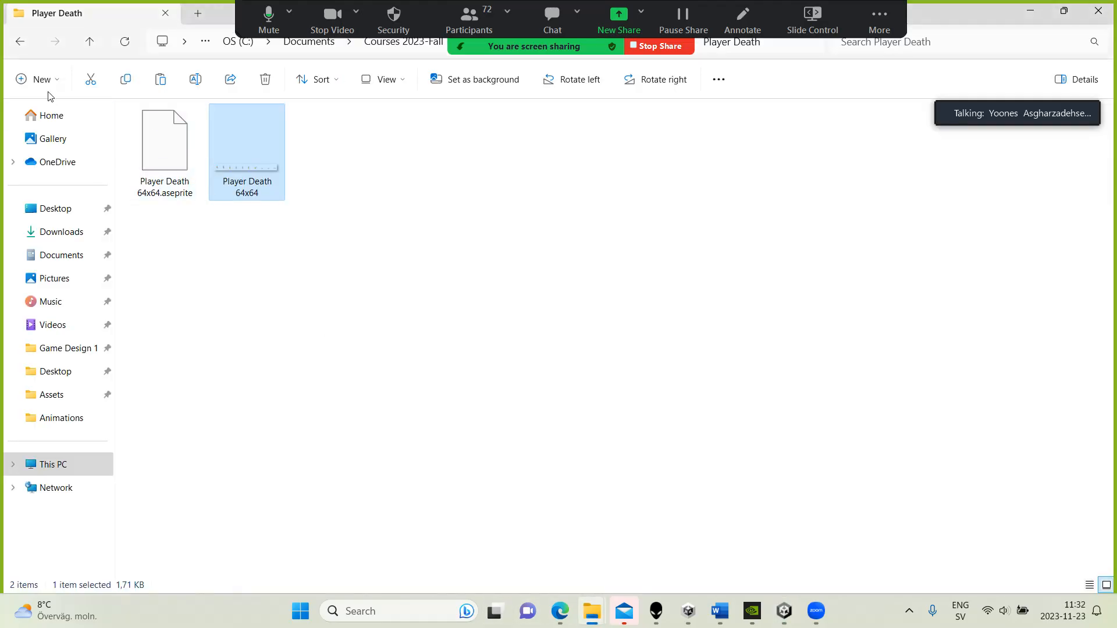
pyautogui.click(21, 42)
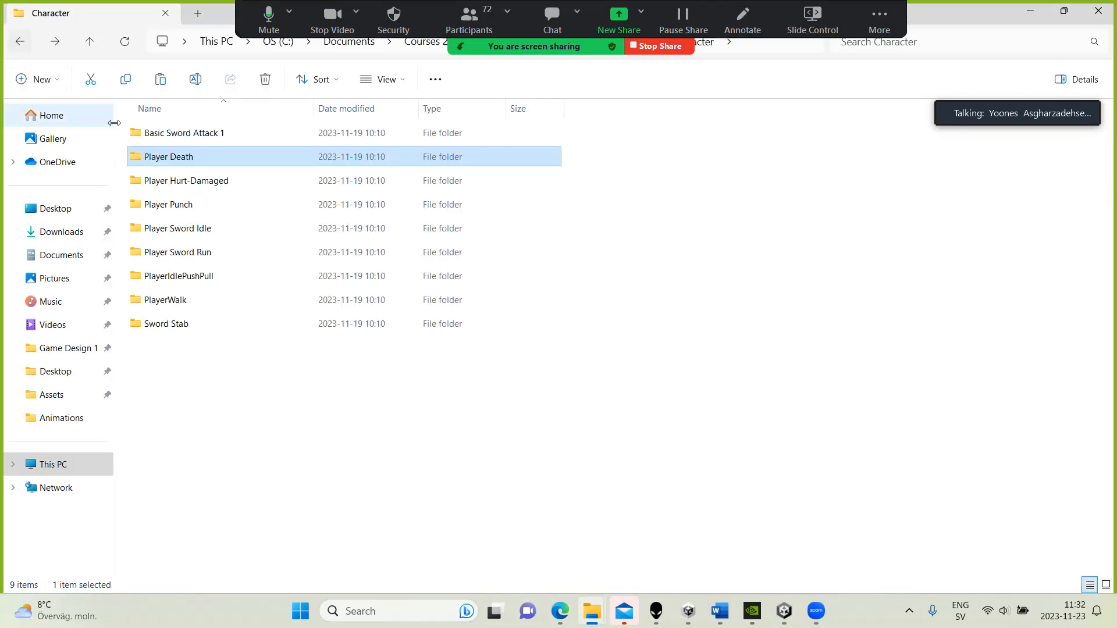
pyautogui.doubleClick(171, 254)
pyautogui.moveTo(256, 168); pyautogui.dragTo(747, 403)
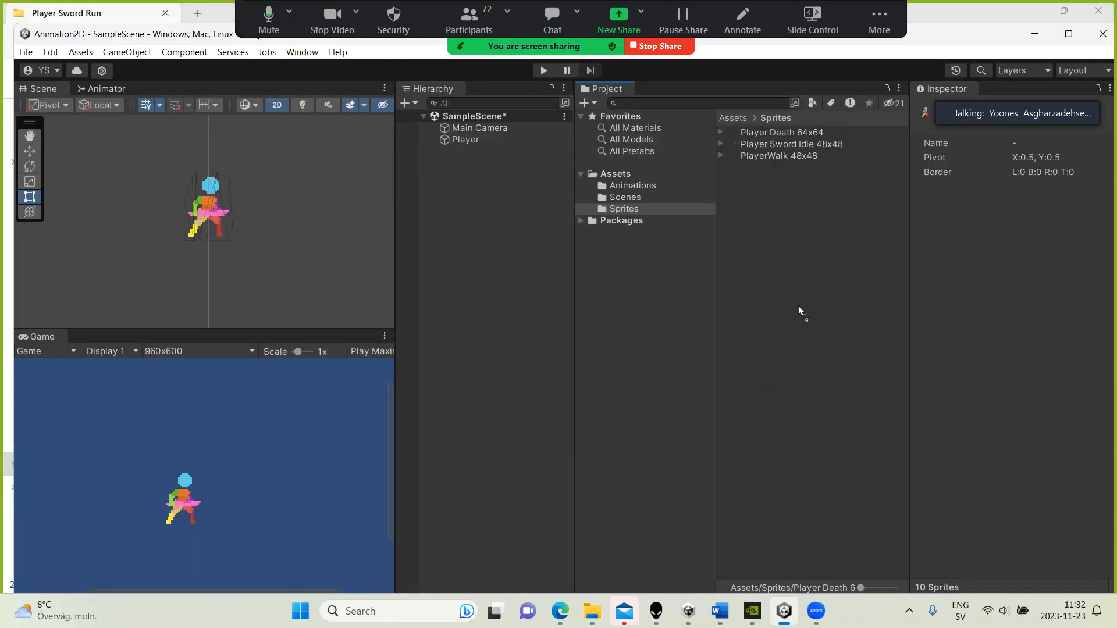
pyautogui.moveTo(799, 307); pyautogui.dragTo(801, 300)
# Set the Player Sword Run 48x48 sheet's Sprite Mode to Multiple and its Filter Mode to Point (no filter).
pyautogui.click(770, 156)
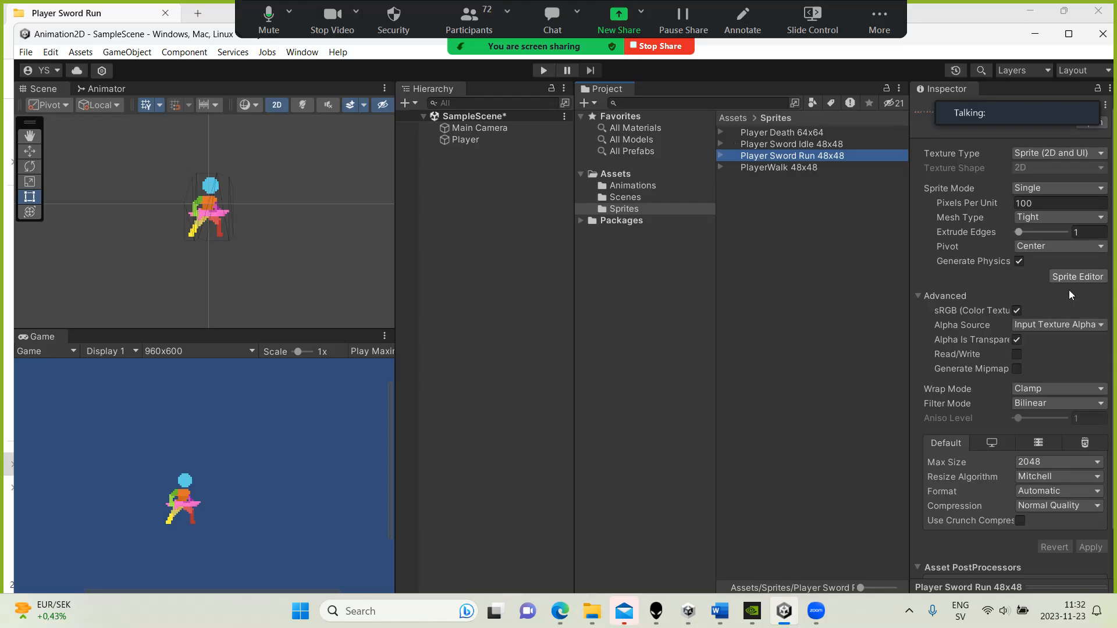
pyautogui.click(1043, 190)
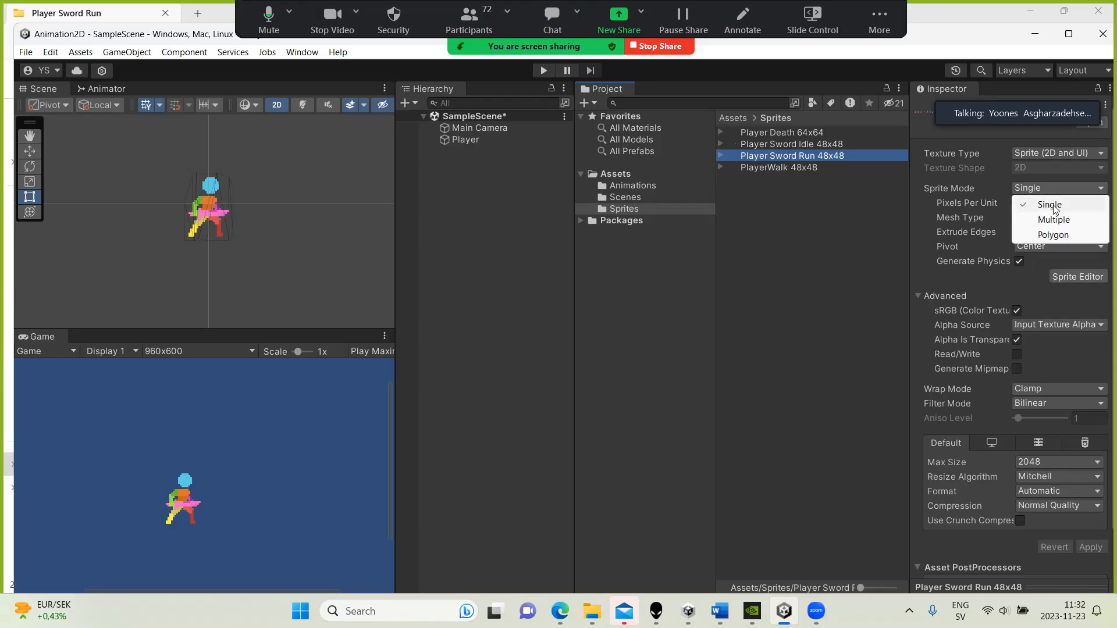
pyautogui.click(1054, 220)
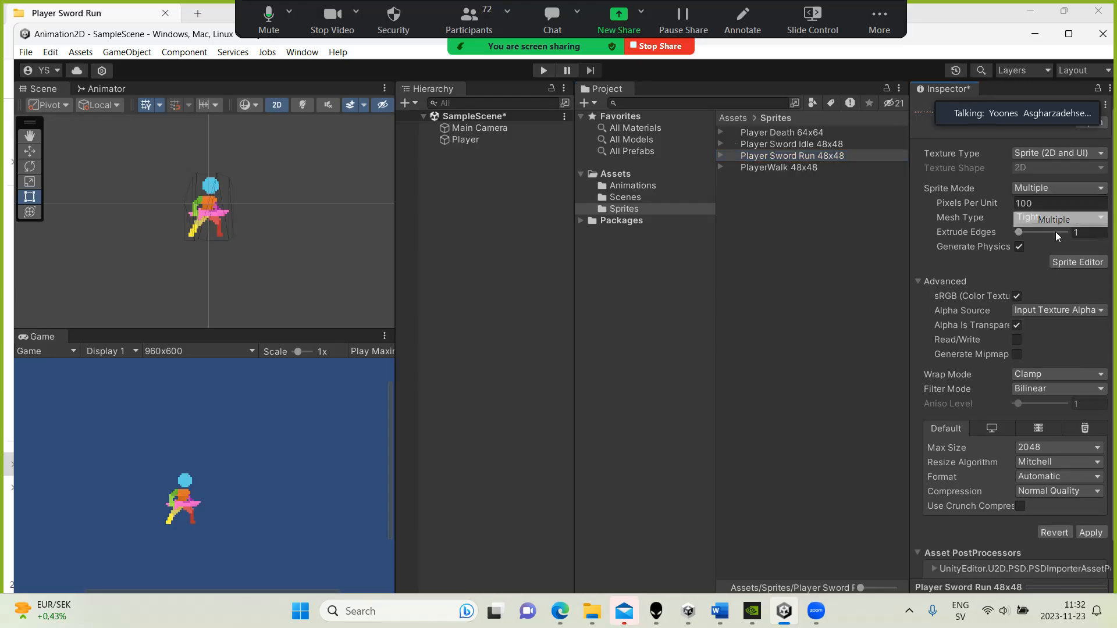
pyautogui.click(1035, 389)
pyautogui.click(1037, 404)
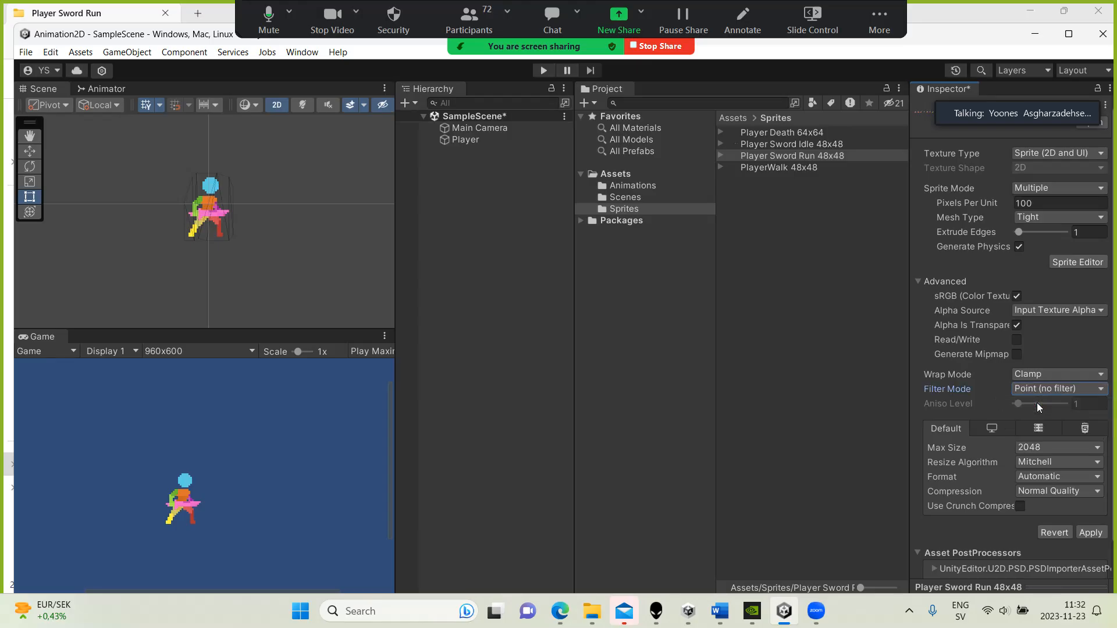
# Apply the import settings and slice the Player Sword Run sheet in the Sprite Editor by cell count into 8 columns and 1 row.
pyautogui.click(1071, 260)
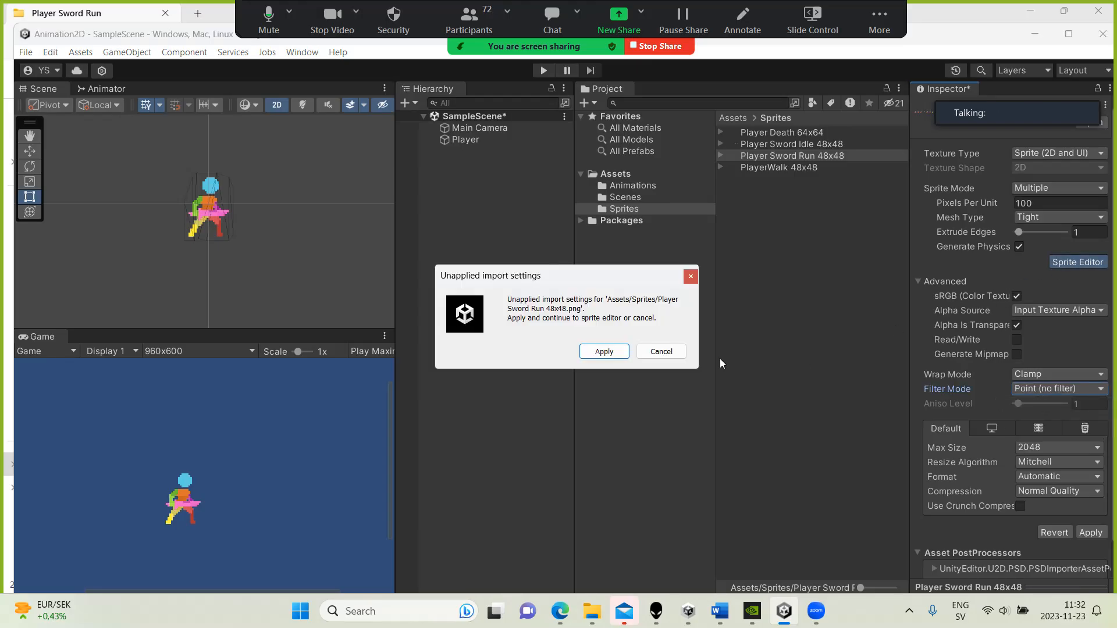
pyautogui.click(605, 351)
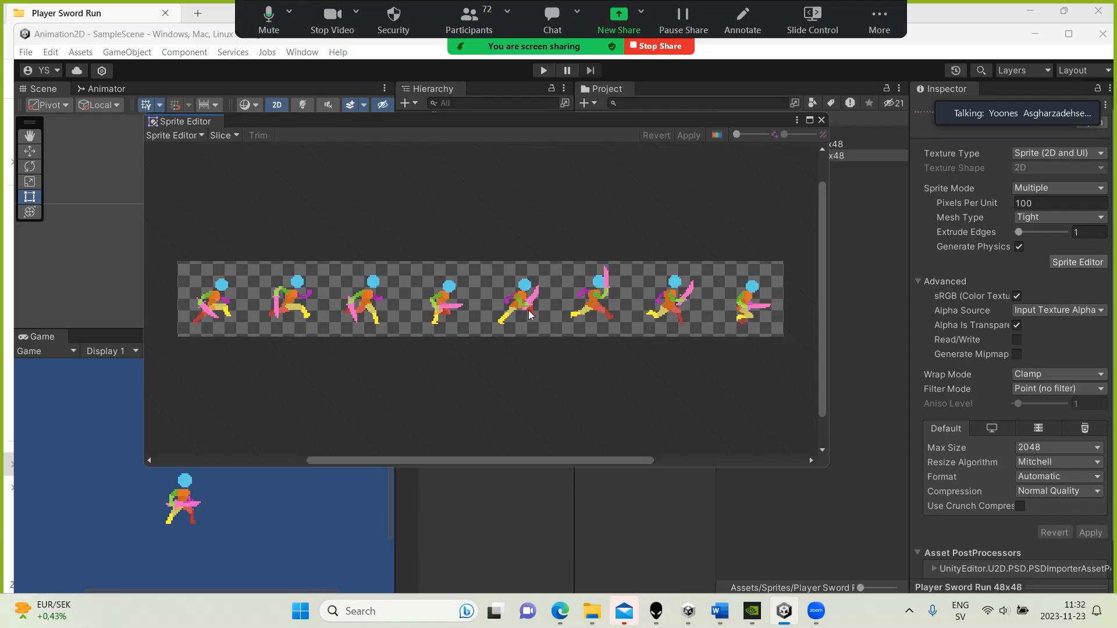
pyautogui.click(224, 135)
pyautogui.click(350, 151)
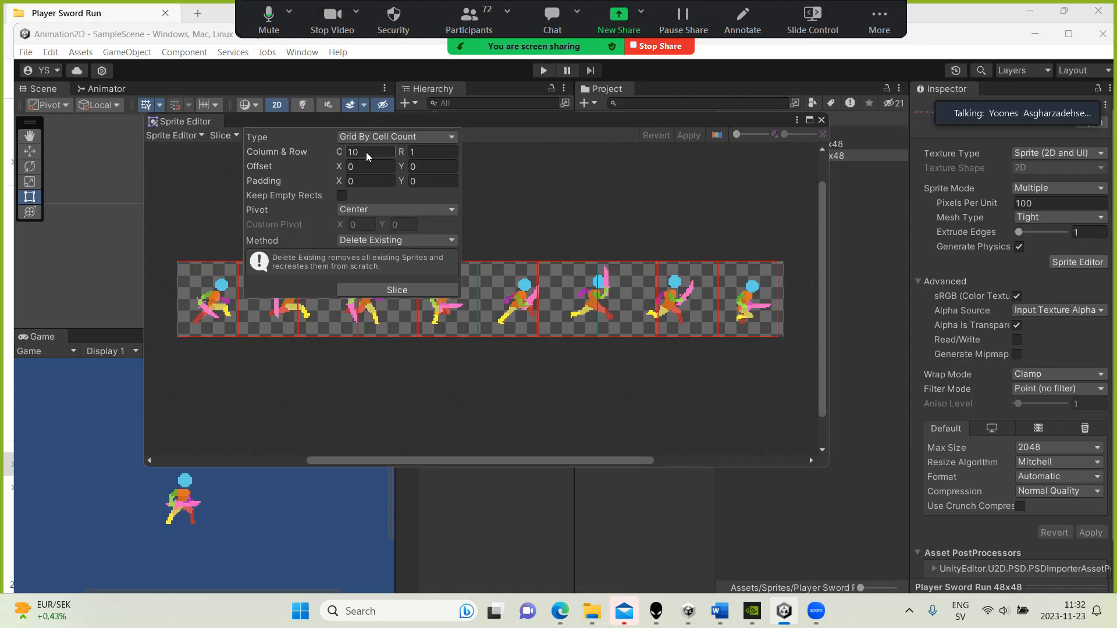
pyautogui.write('8')
pyautogui.click(390, 290)
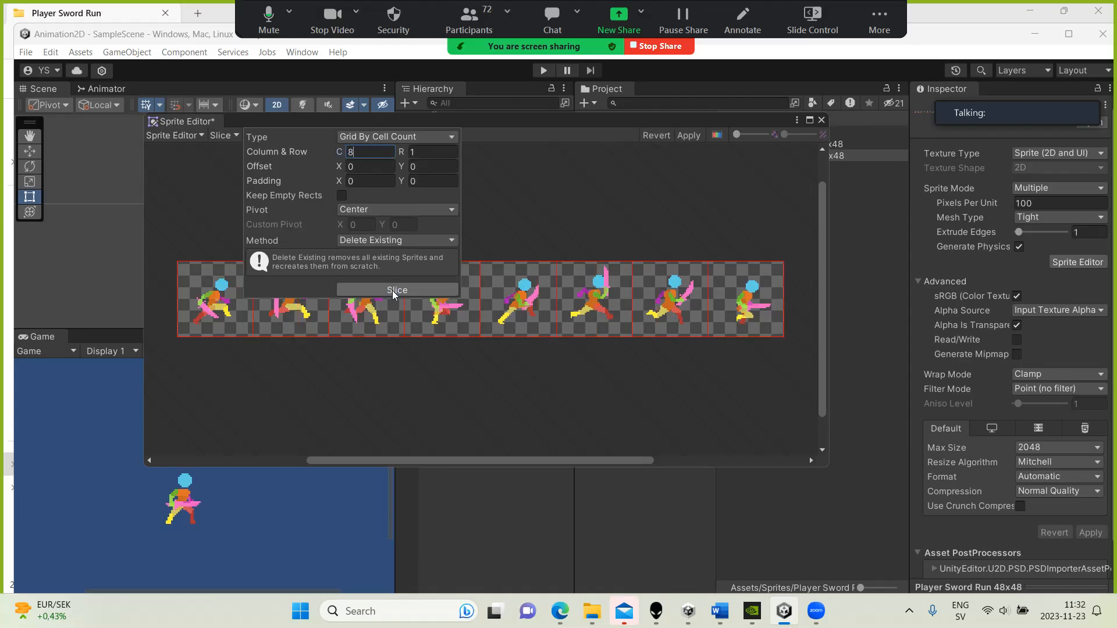
pyautogui.click(501, 194)
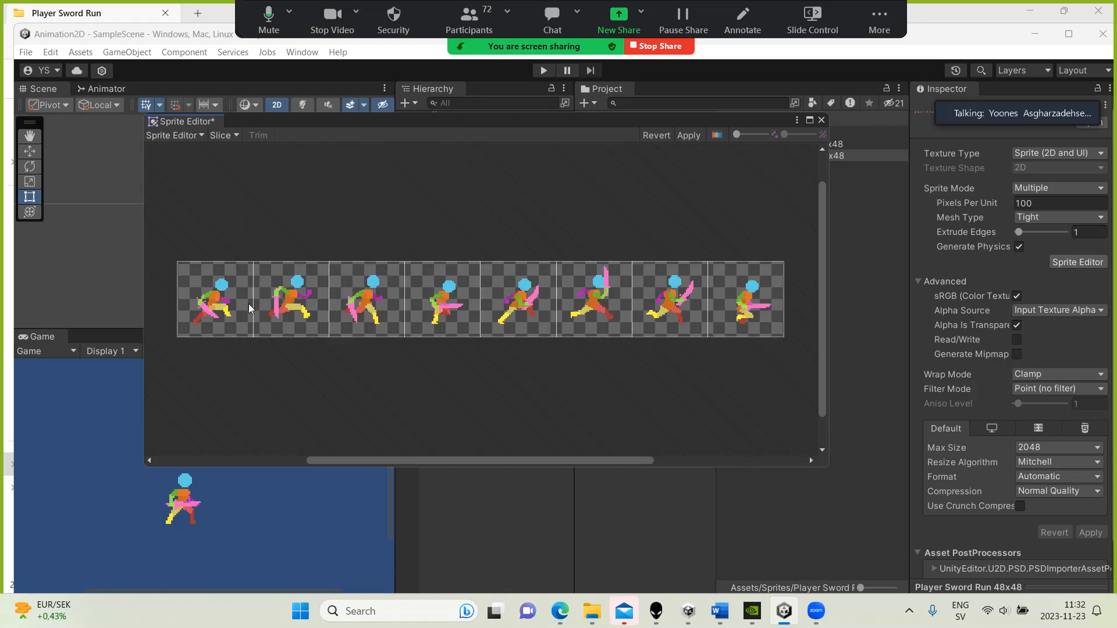
# Apply the Player Sword Run slices, close the Sprite Editor, and select the Player object, saving the sheet's pending import settings.
pyautogui.click(689, 135)
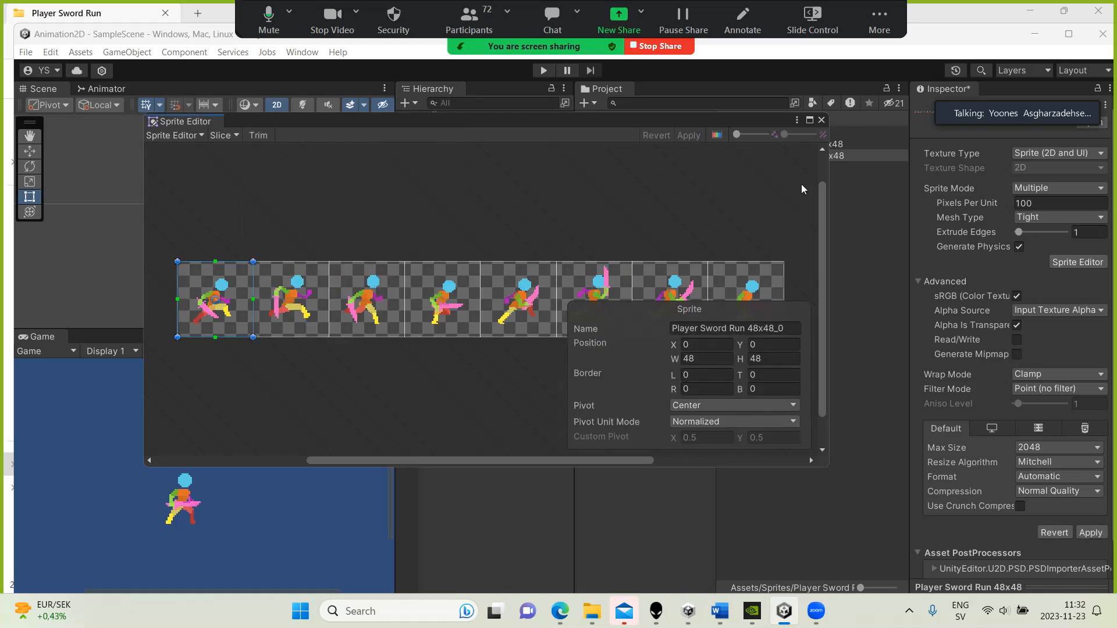
pyautogui.click(822, 119)
pyautogui.click(463, 140)
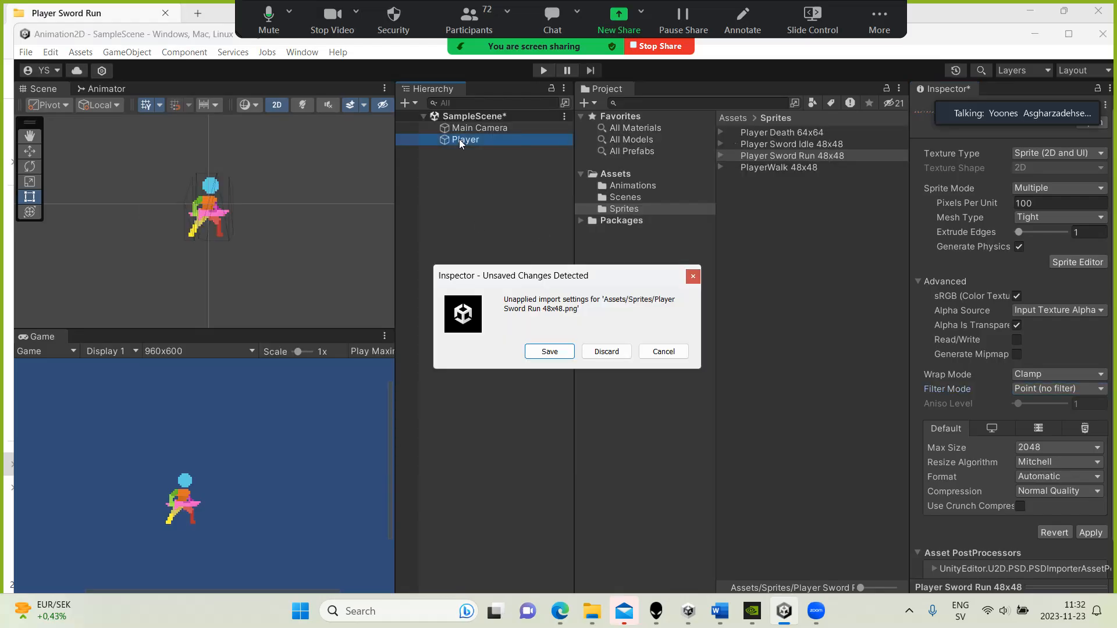
pyautogui.click(549, 351)
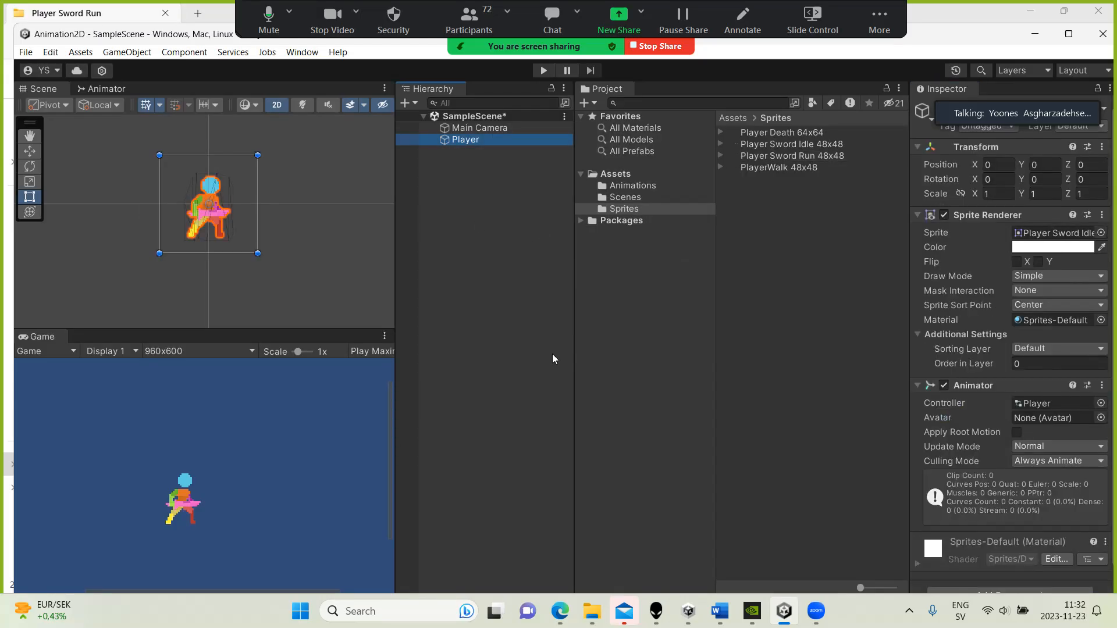
# Open the Animation window for the Player and create a new clip named Run in the Animations folder.
pyautogui.click(301, 54)
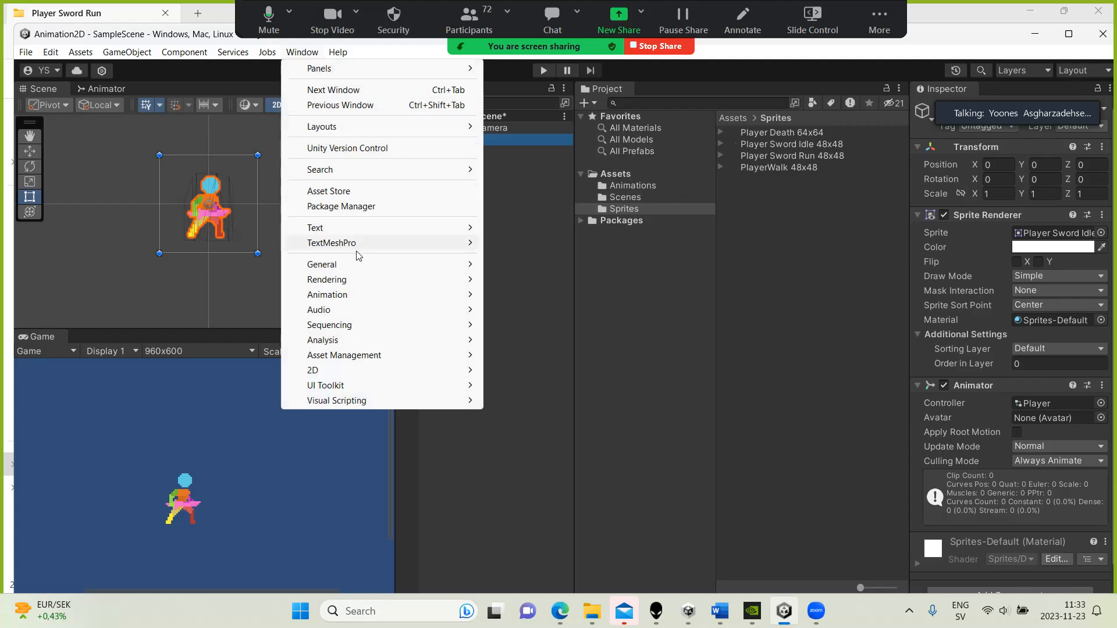
pyautogui.moveTo(422, 294)
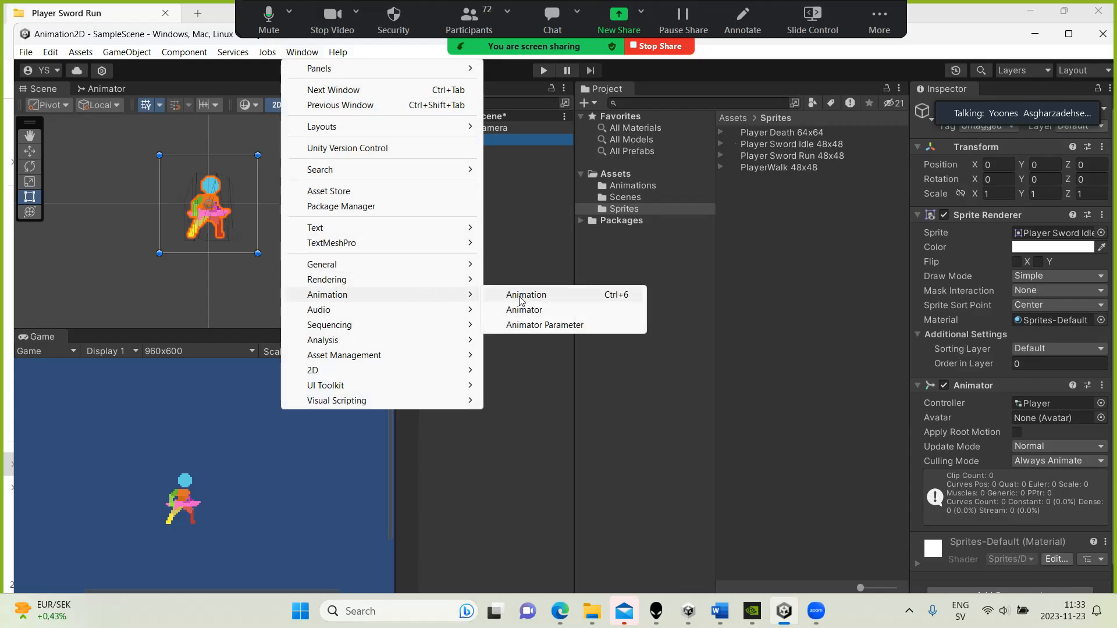
pyautogui.click(521, 297)
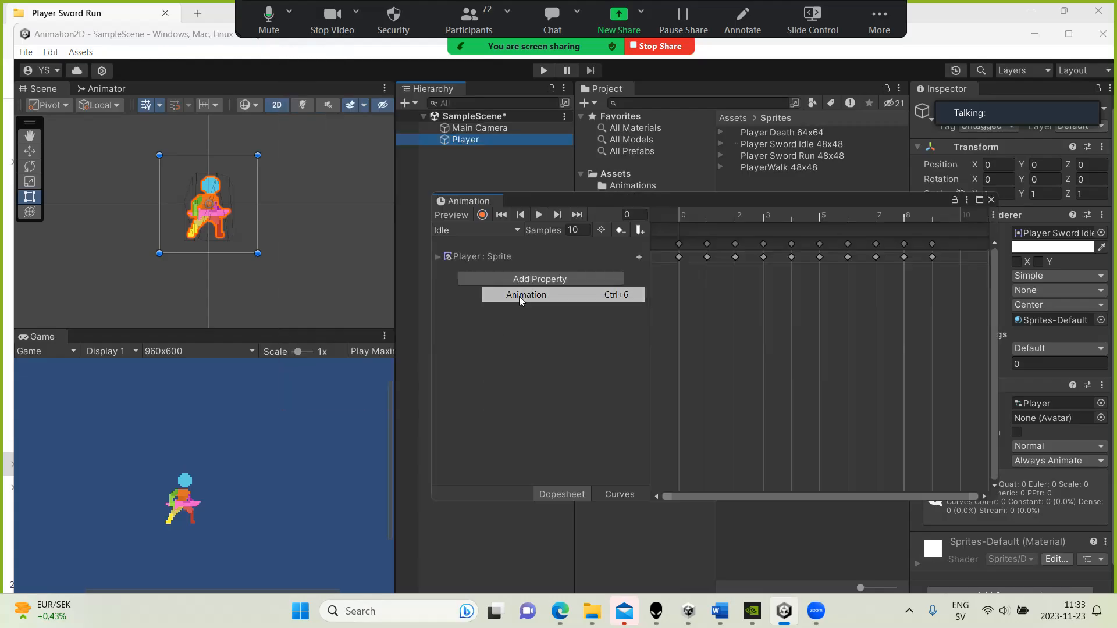
pyautogui.click(458, 233)
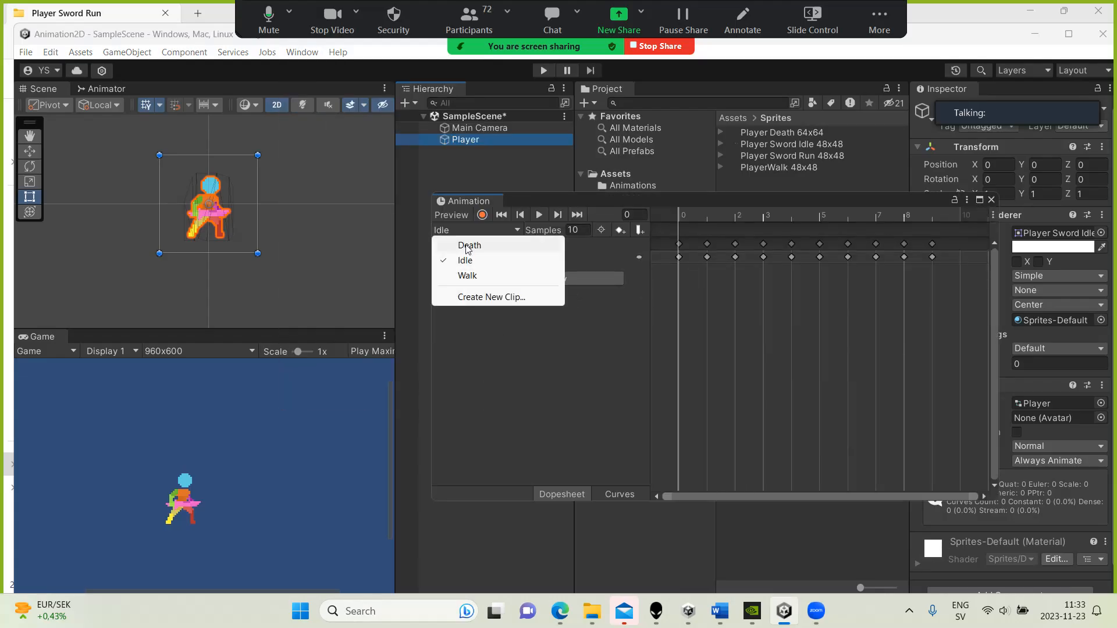
pyautogui.click(498, 298)
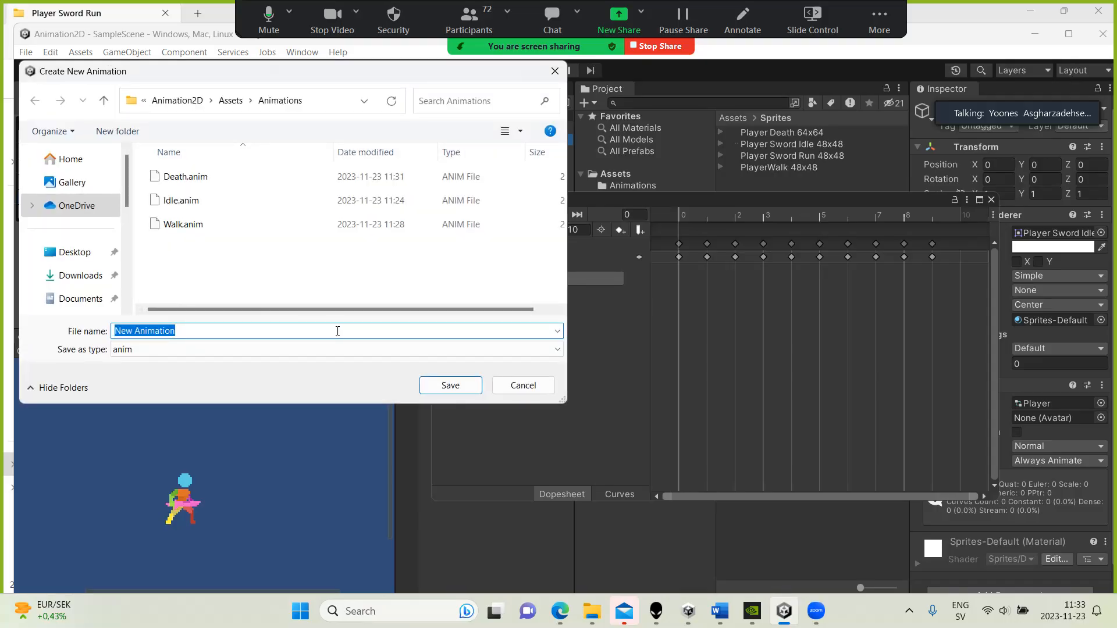
pyautogui.write('Run')
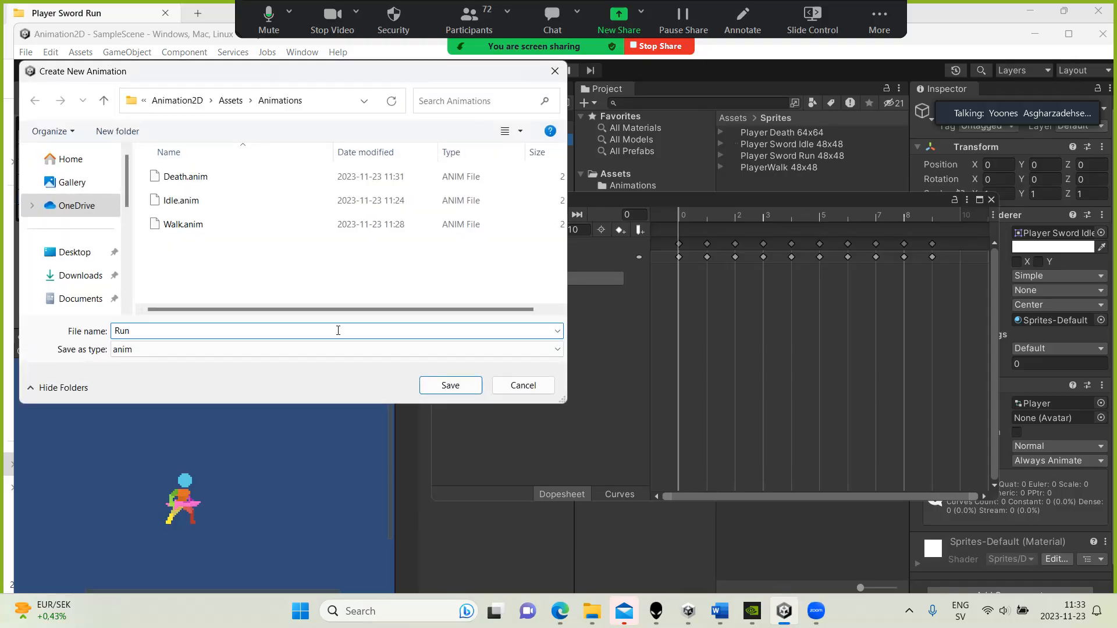
pyautogui.click(456, 387)
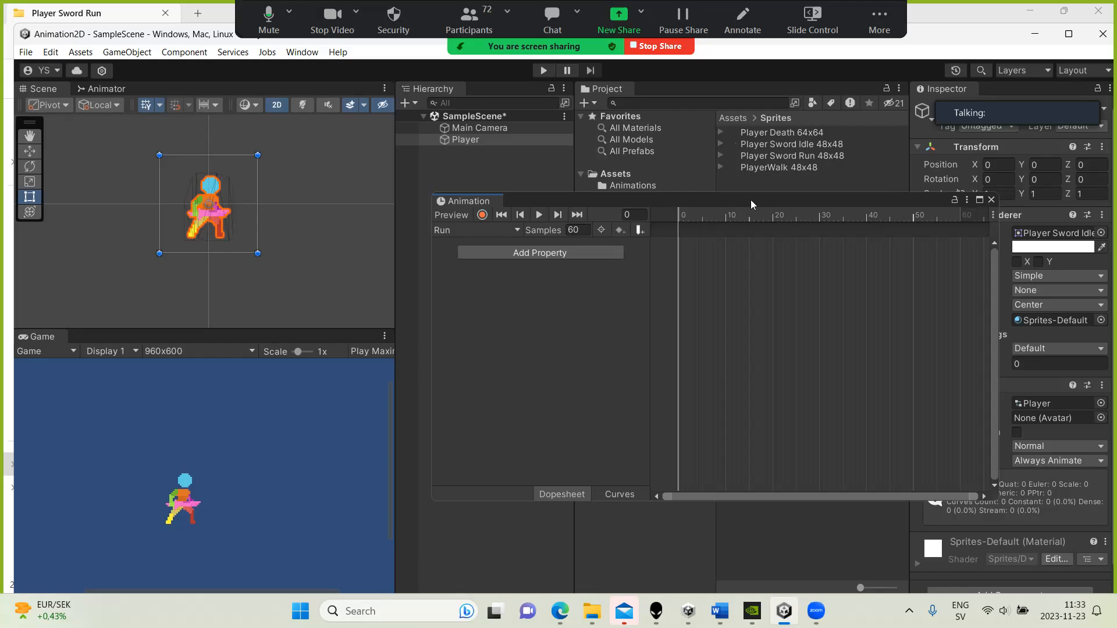
# Expand the Player Sword Run 48x48 sheet and add its sprites _0 to _7 to the Run clip's timeline.
pyautogui.moveTo(751, 200); pyautogui.dragTo(568, 261)
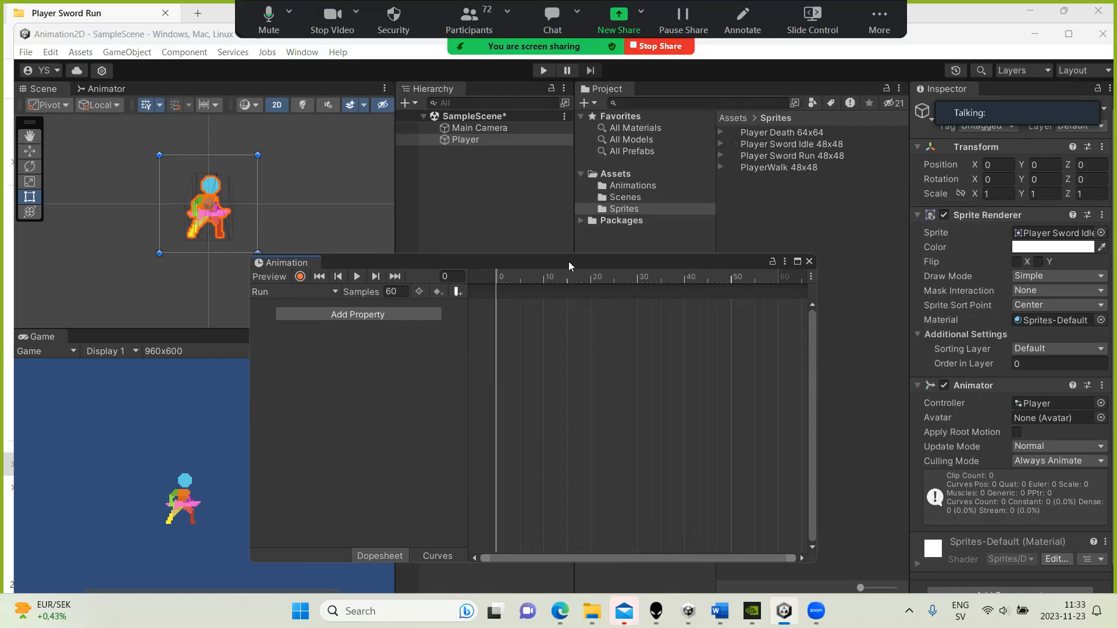
pyautogui.click(720, 156)
pyautogui.click(764, 169)
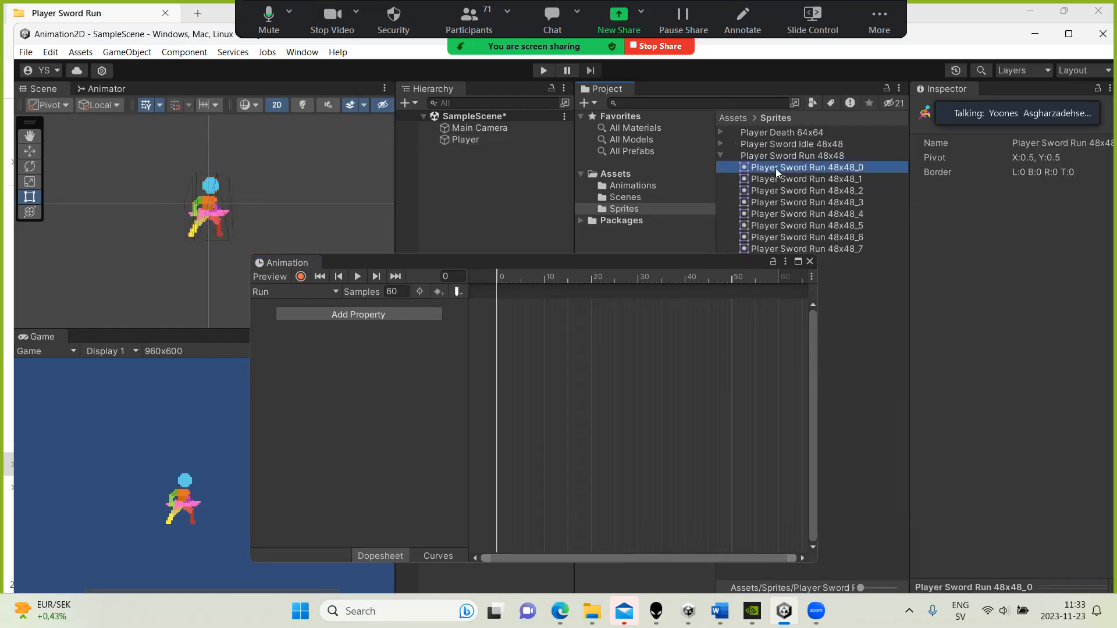
pyautogui.hotkey('shift', 'Down')
pyautogui.hotkey('shift', 'Down')
pyautogui.hotkey('shift', 'Down')
pyautogui.hotkey('shift', 'Down')
pyautogui.hotkey('shift', 'Down')
pyautogui.hotkey('shift', 'Down')
pyautogui.hotkey('shift', 'Down')
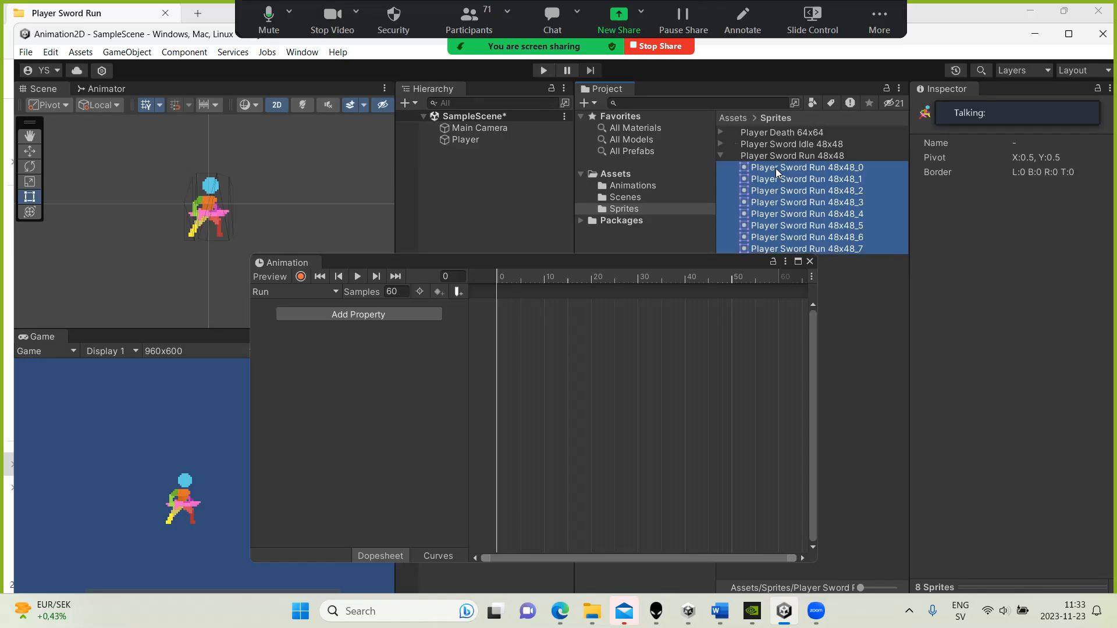
pyautogui.moveTo(768, 175); pyautogui.dragTo(533, 343)
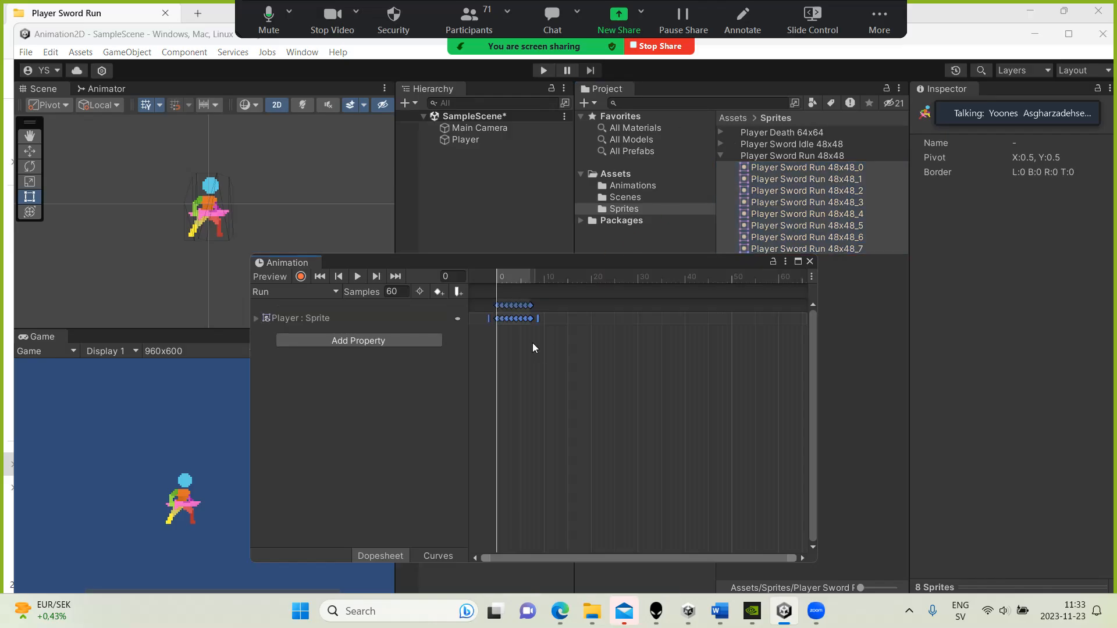
# Set the Run clip's sample rate to 10.
pyautogui.click(398, 292)
pyautogui.write('10')
pyautogui.click(557, 412)
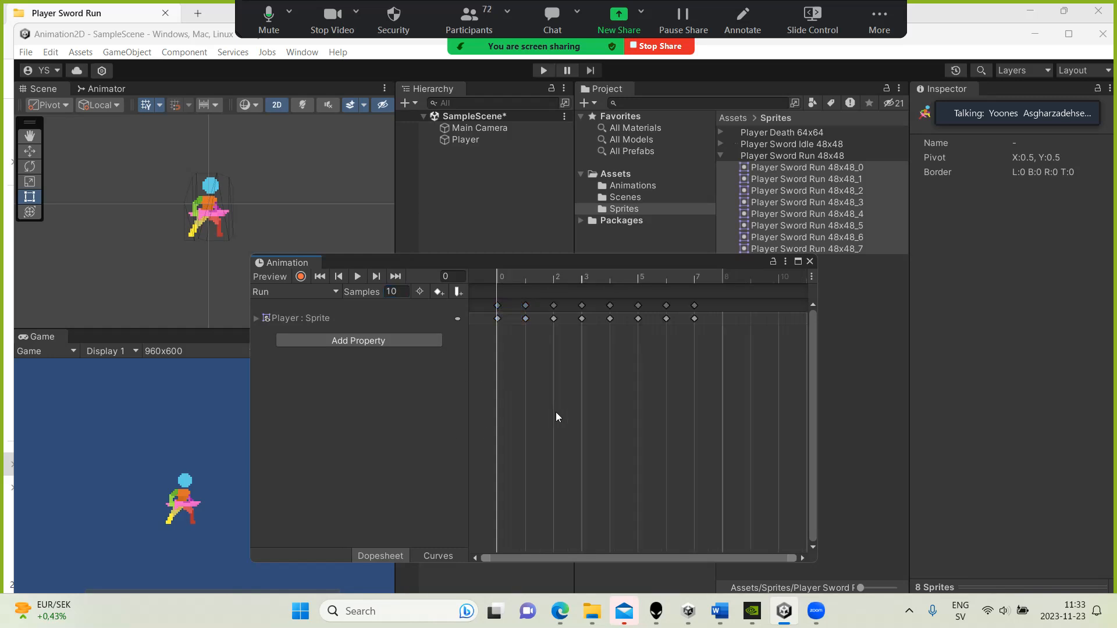
# Inspect the Run clip's keyframes at frames 2 and 7 and play the clip on the Player.
pyautogui.click(552, 306)
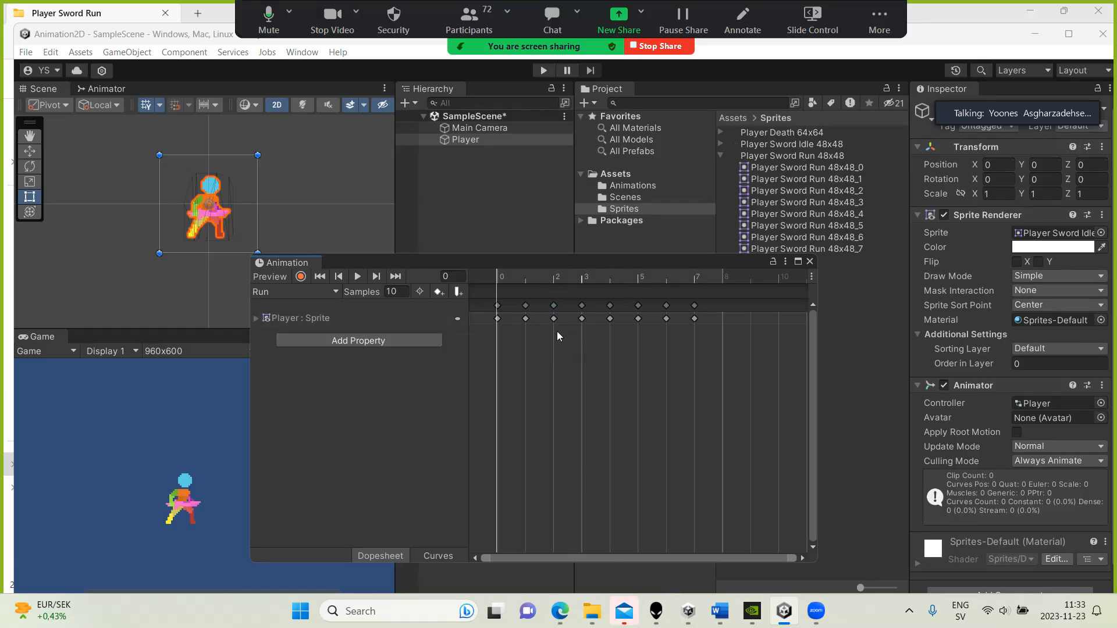
pyautogui.moveTo(554, 319)
pyautogui.mouseDown()
pyautogui.moveTo(571, 317)
pyautogui.moveTo(555, 319)
pyautogui.mouseUp()
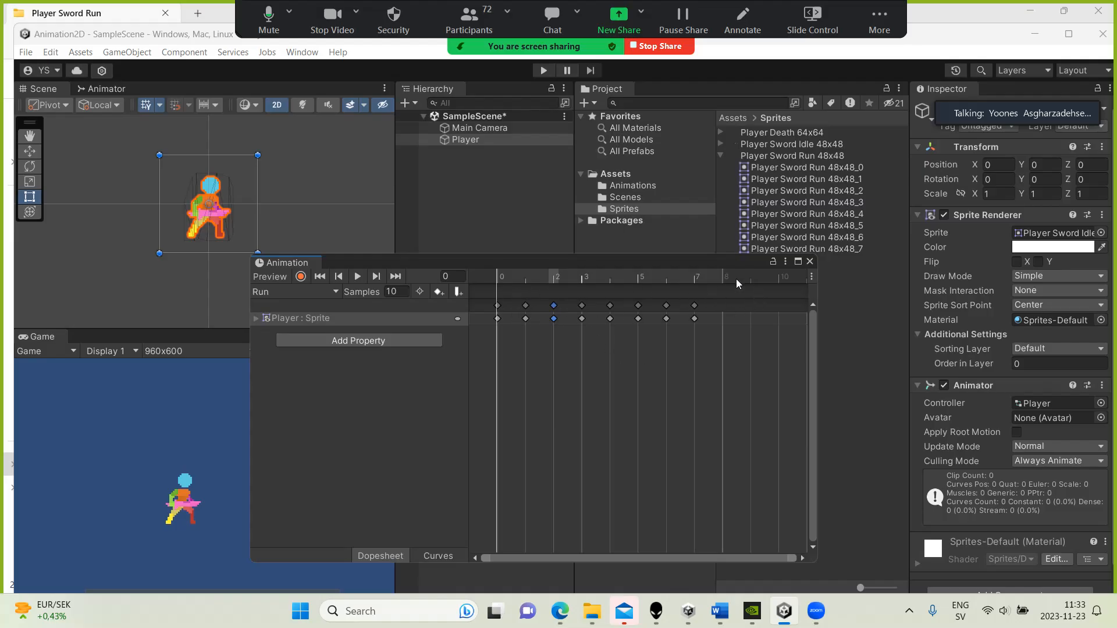
pyautogui.click(696, 282)
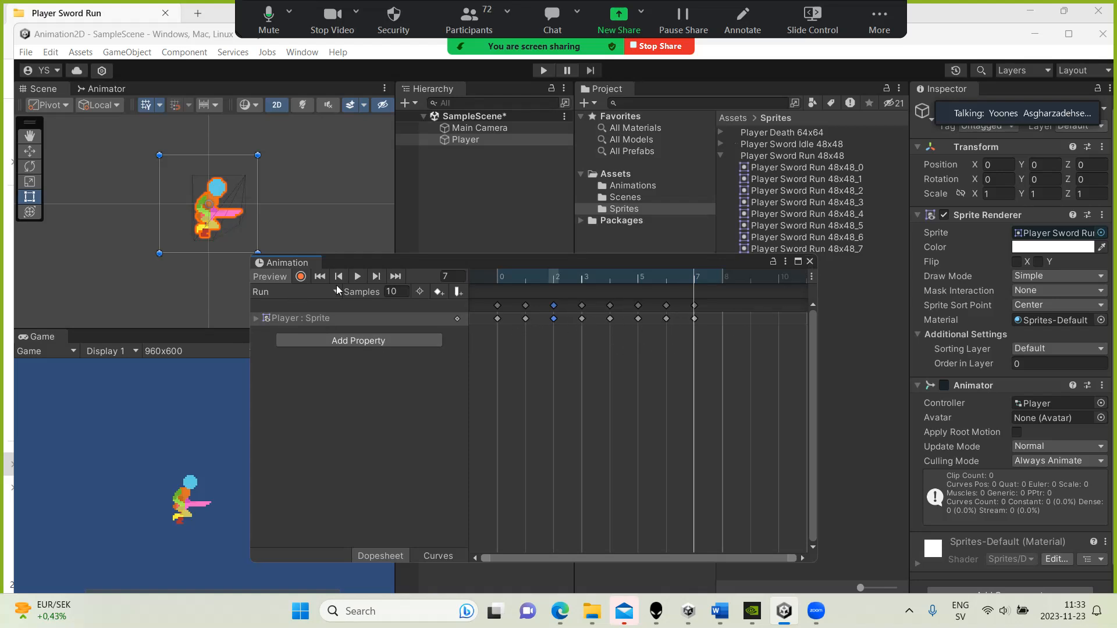
pyautogui.click(358, 275)
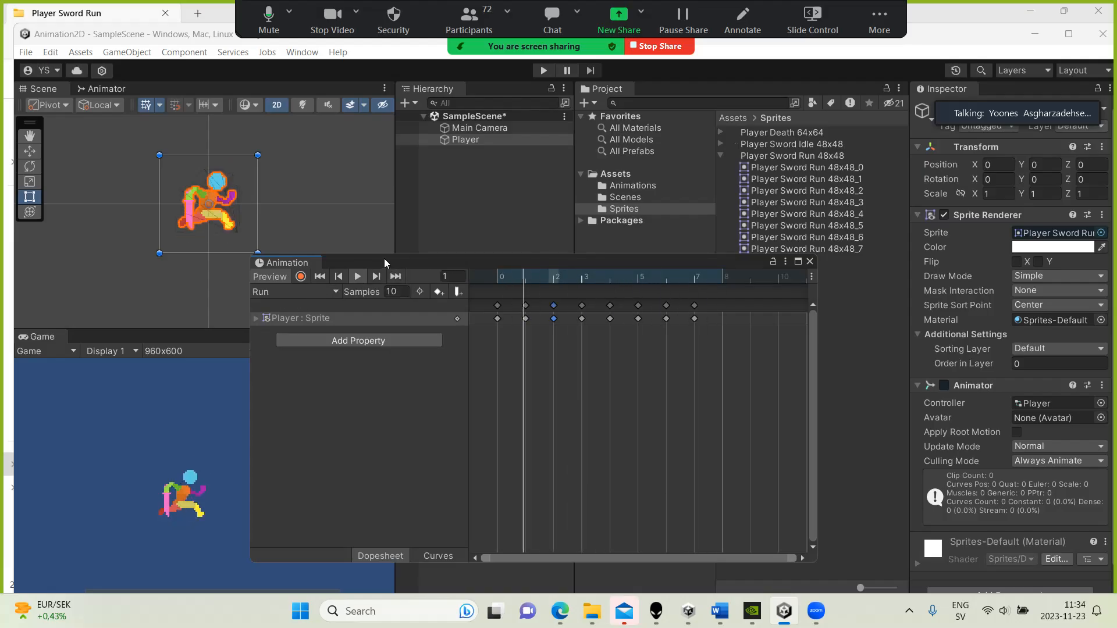
pyautogui.moveTo(384, 259); pyautogui.dragTo(472, 239)
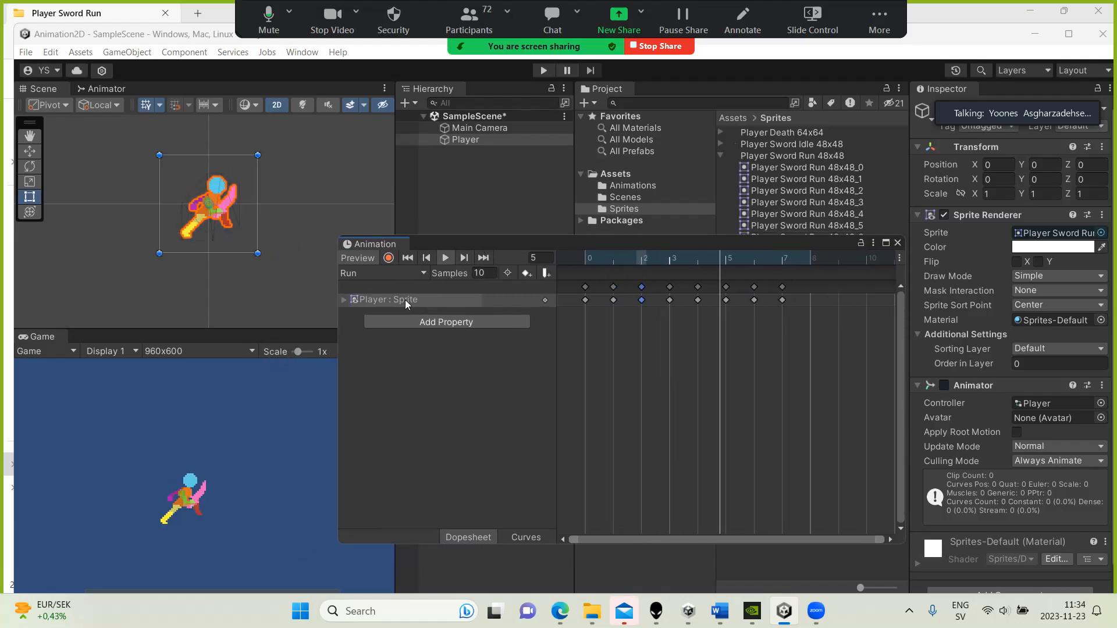
# Switch to the Death clip, preview it, and close the Animation window.
pyautogui.click(372, 273)
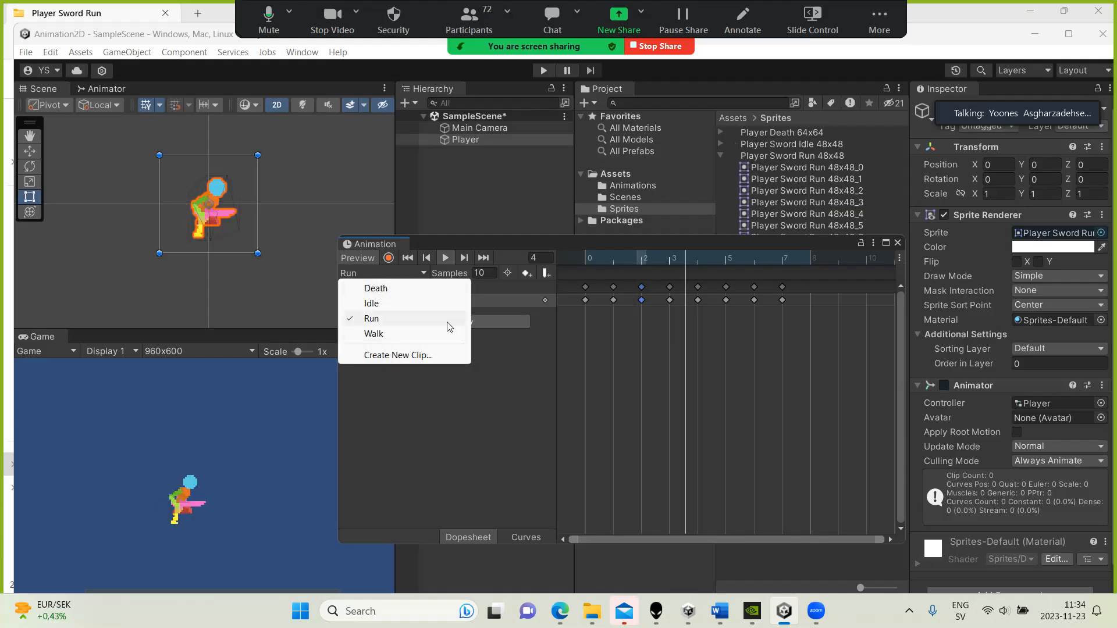
pyautogui.click(398, 290)
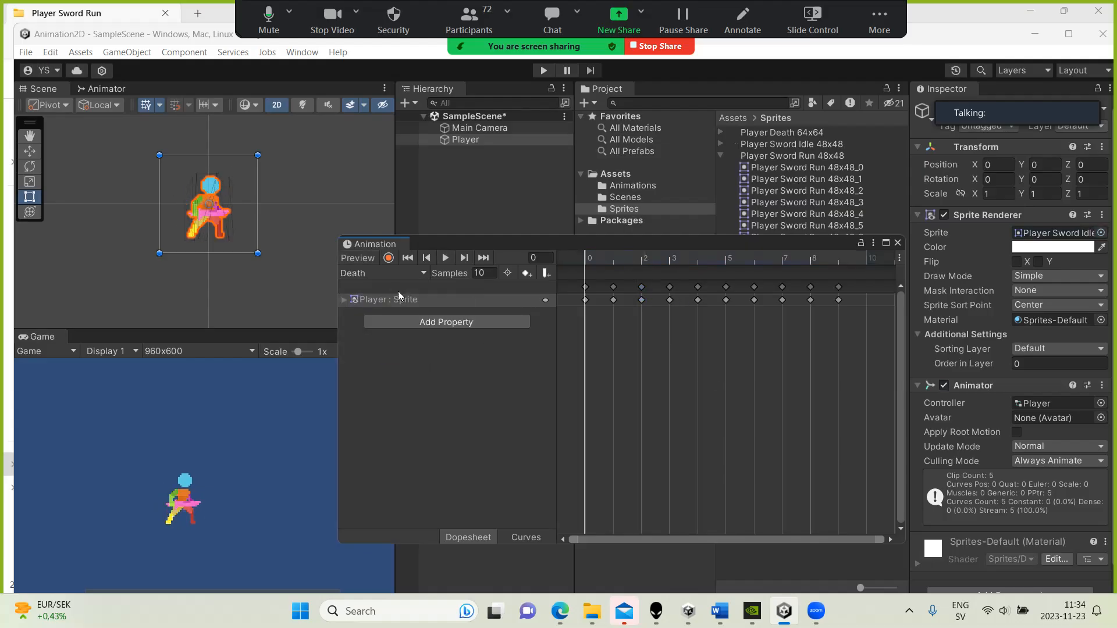
pyautogui.click(447, 257)
pyautogui.click(897, 244)
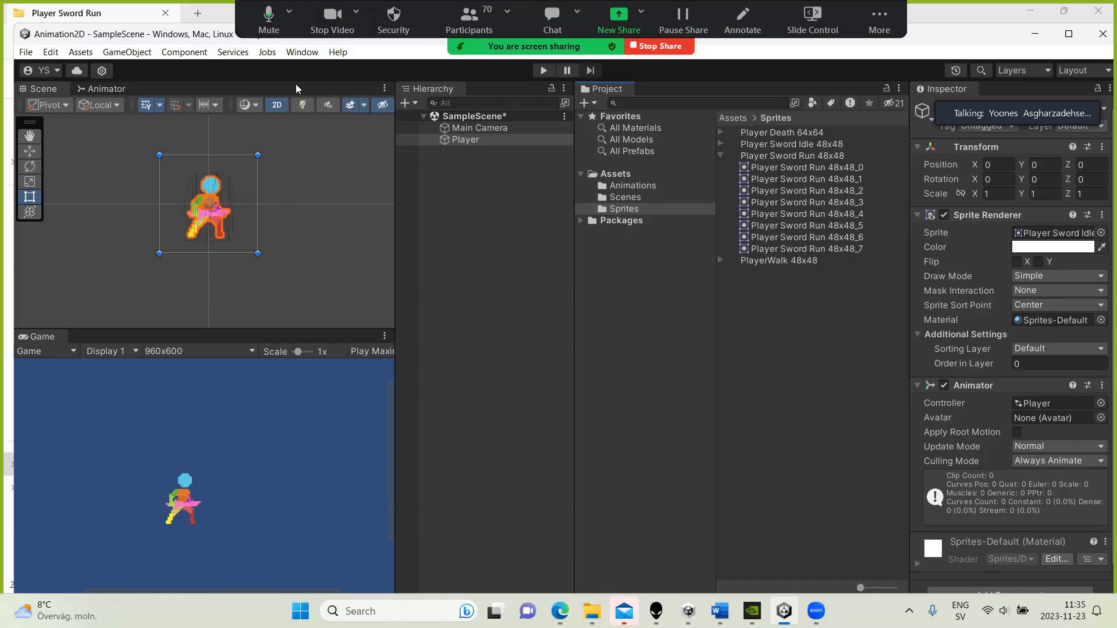
# Select the Player object and open its controller in the Animator window.
pyautogui.click(297, 52)
pyautogui.click(513, 222)
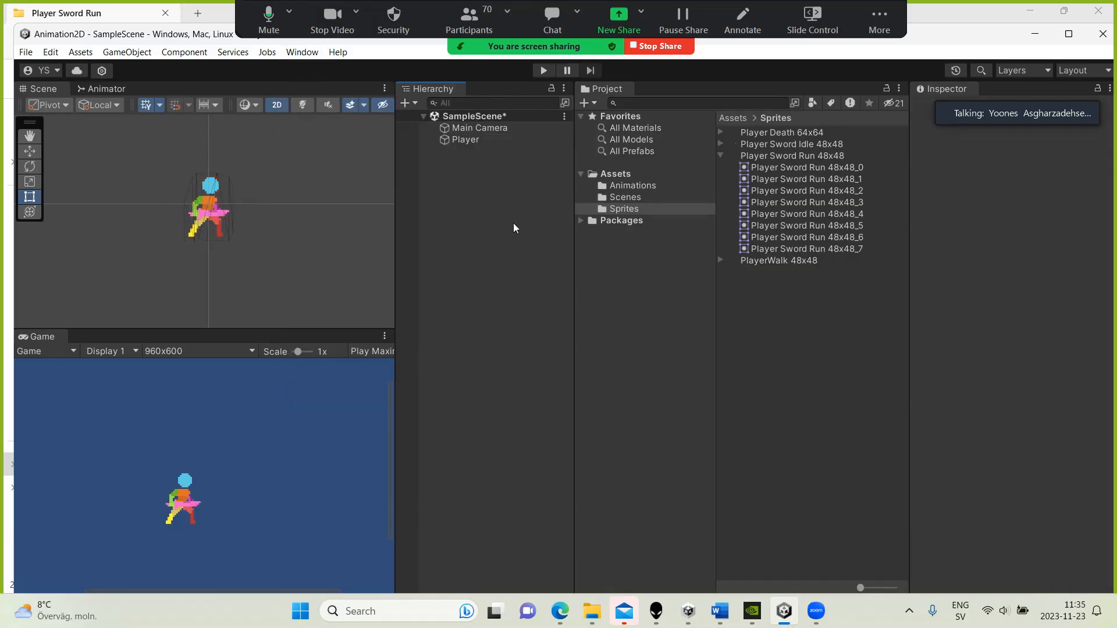
pyautogui.click(448, 140)
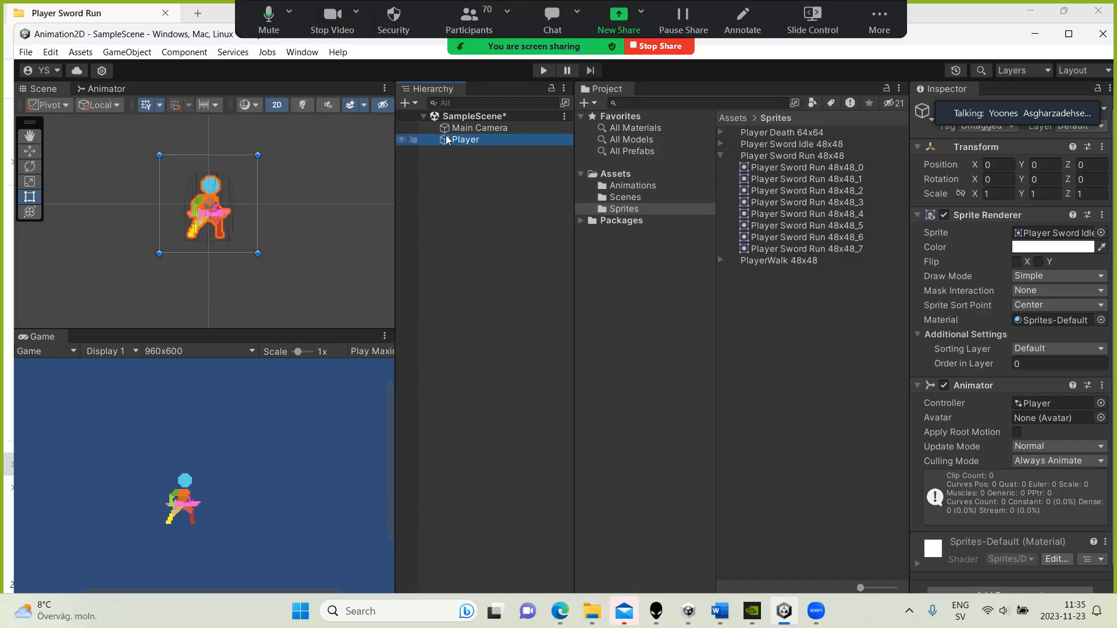
pyautogui.click(302, 51)
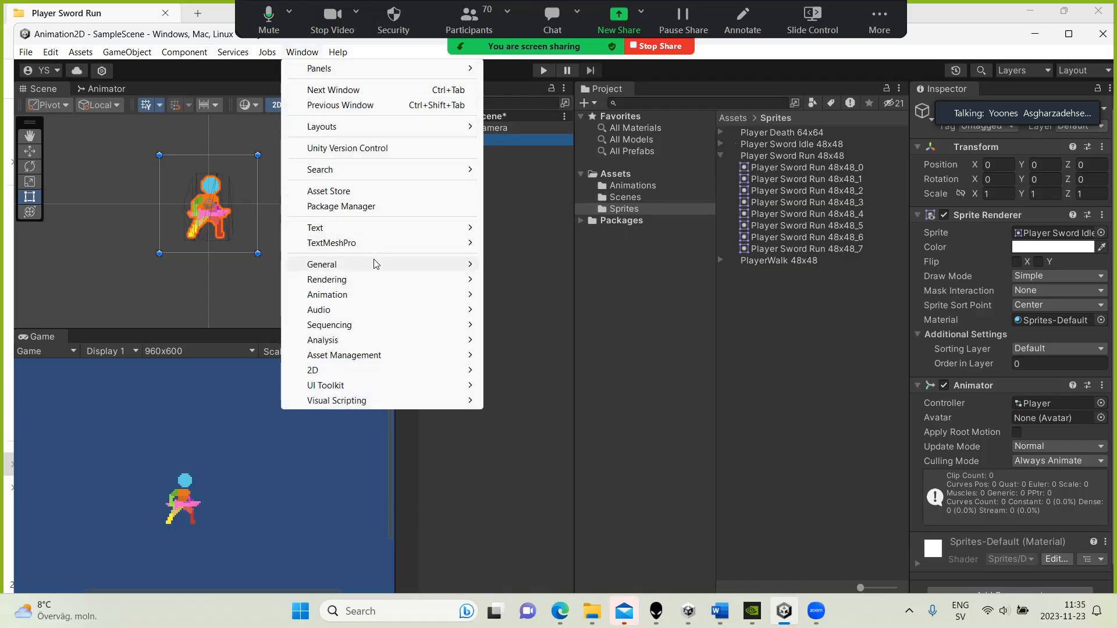
pyautogui.moveTo(393, 298)
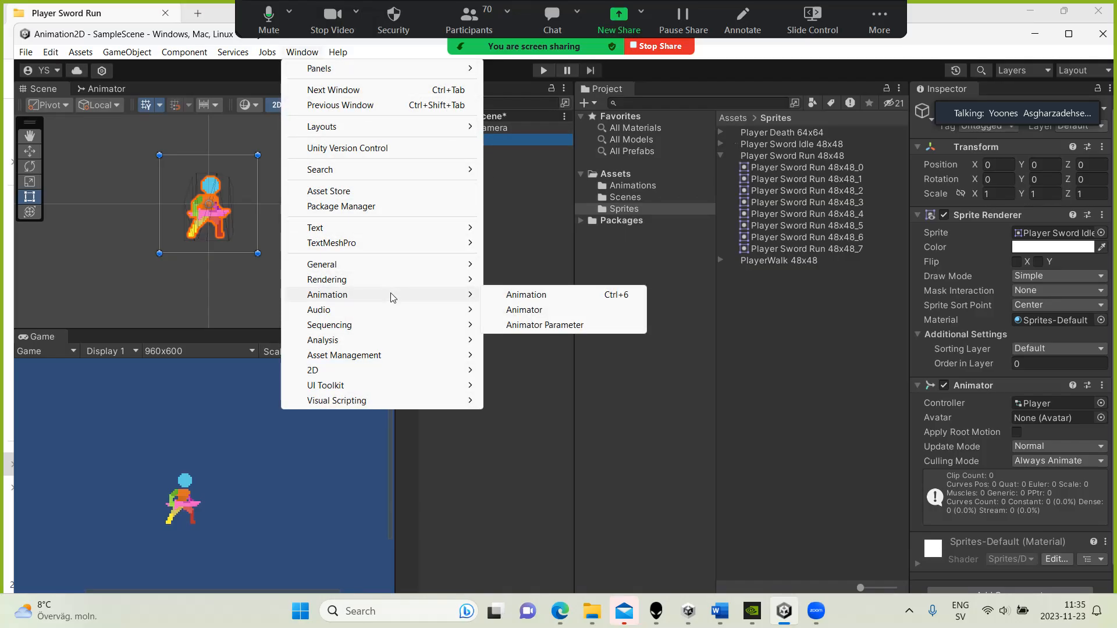
pyautogui.click(519, 311)
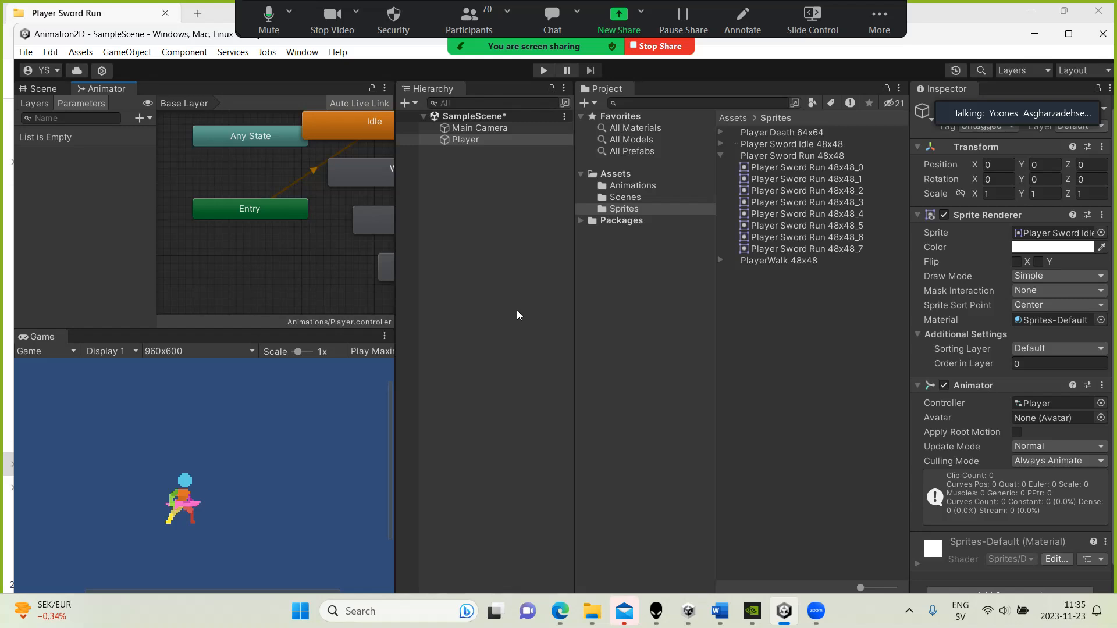
# Narrow the Project and Hierarchy areas and widen the Animator view until the Idle, Walk, Death and Run states fit.
pyautogui.moveTo(717, 309); pyautogui.dragTo(783, 315)
pyautogui.moveTo(572, 309); pyautogui.dragTo(728, 307)
pyautogui.moveTo(394, 282); pyautogui.dragTo(450, 282)
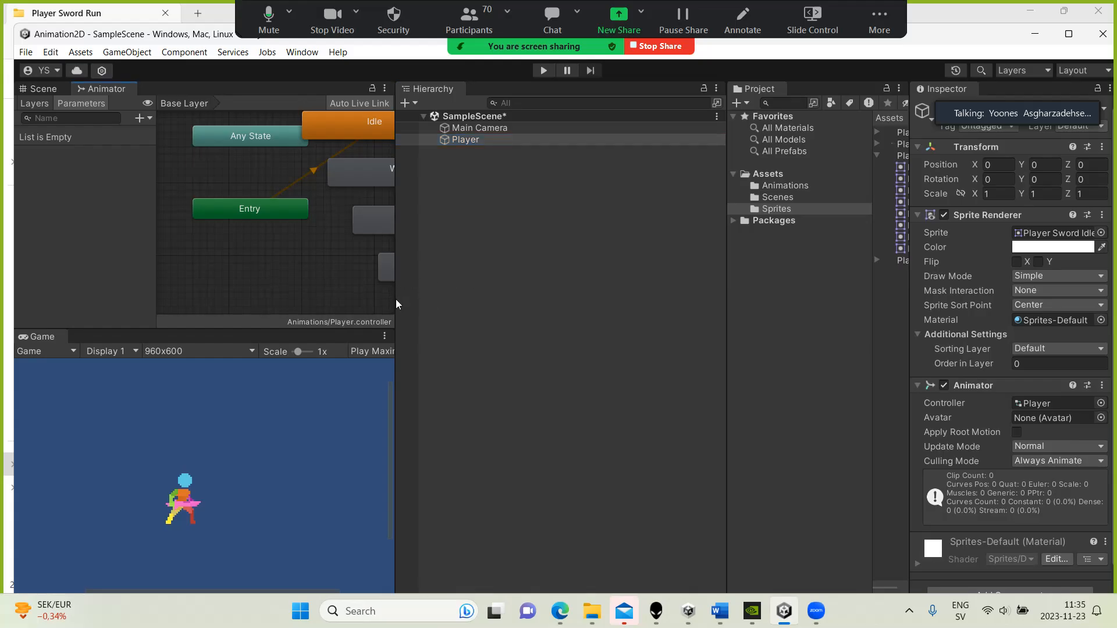
pyautogui.moveTo(397, 298); pyautogui.dragTo(603, 293)
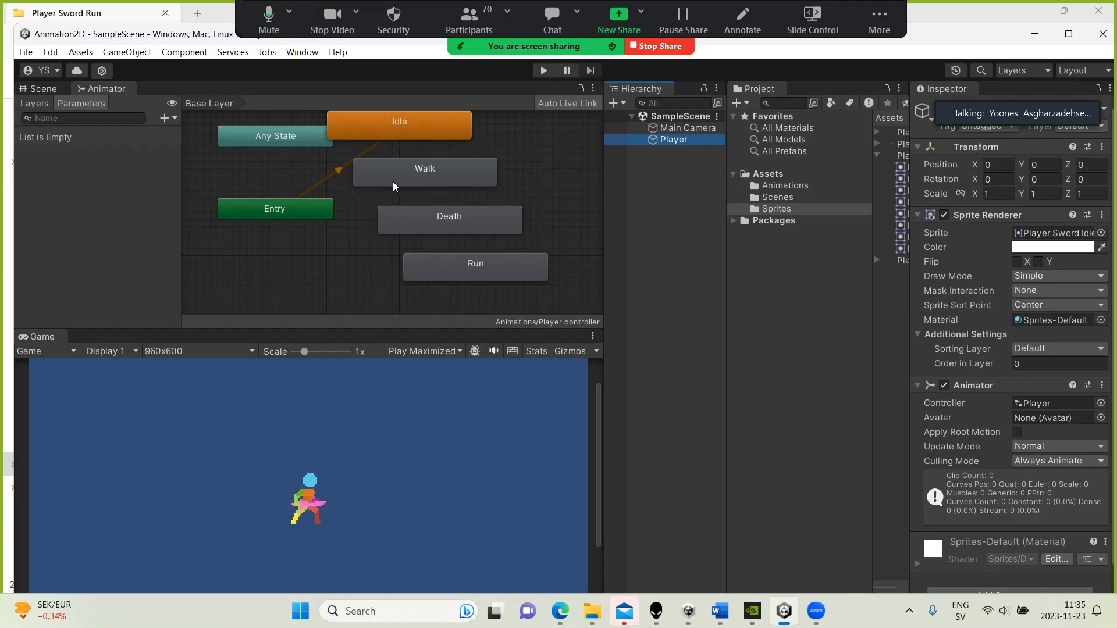
# Align the Walk, Death and Run states in one column and separate the Any State node from the Idle state.
pyautogui.moveTo(368, 177); pyautogui.dragTo(449, 181)
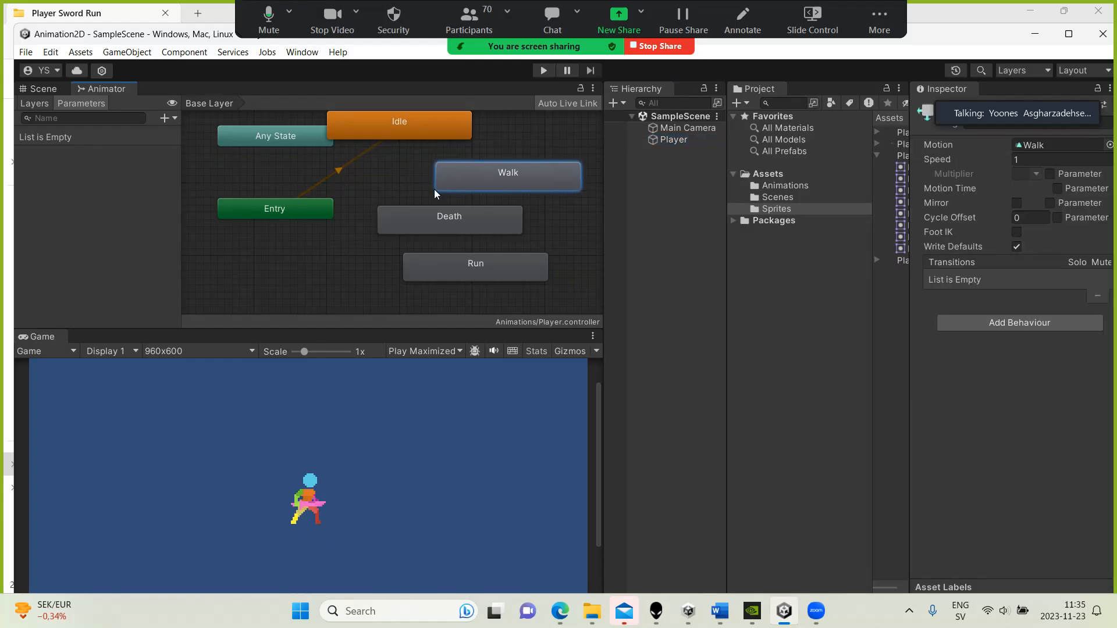
pyautogui.moveTo(392, 225); pyautogui.dragTo(448, 225)
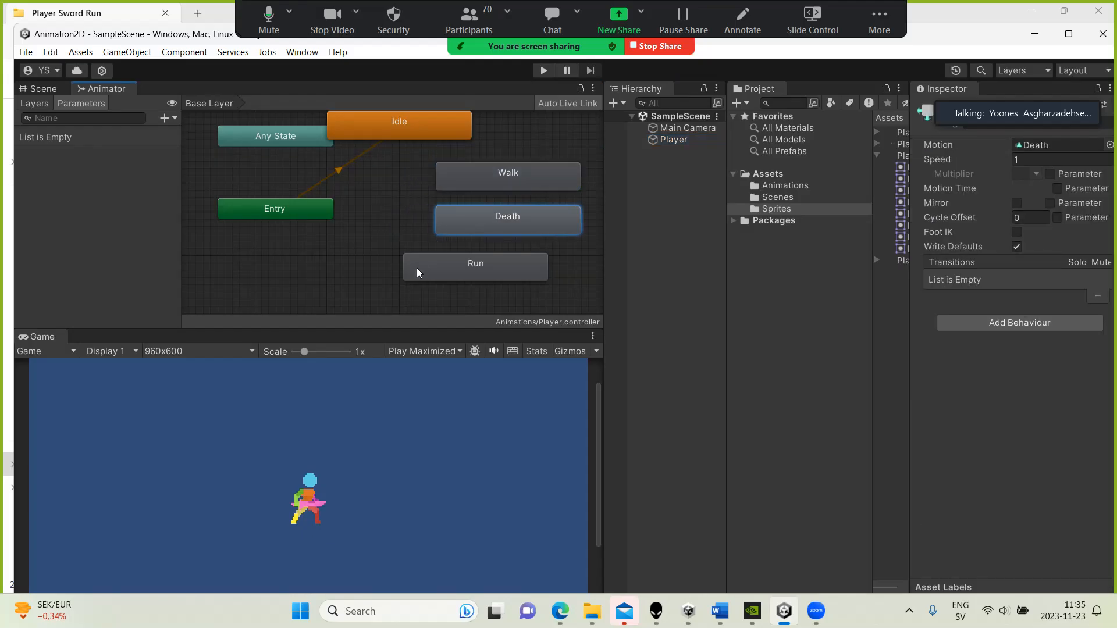
pyautogui.moveTo(417, 267); pyautogui.dragTo(448, 267)
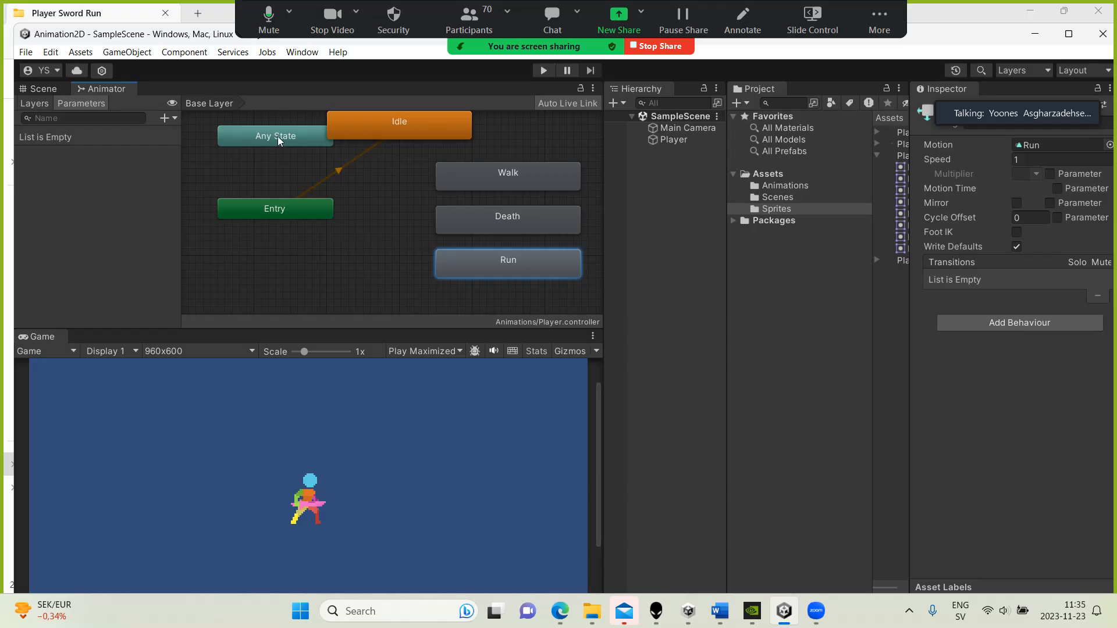
pyautogui.moveTo(277, 137); pyautogui.dragTo(257, 135)
pyautogui.moveTo(345, 124); pyautogui.dragTo(345, 136)
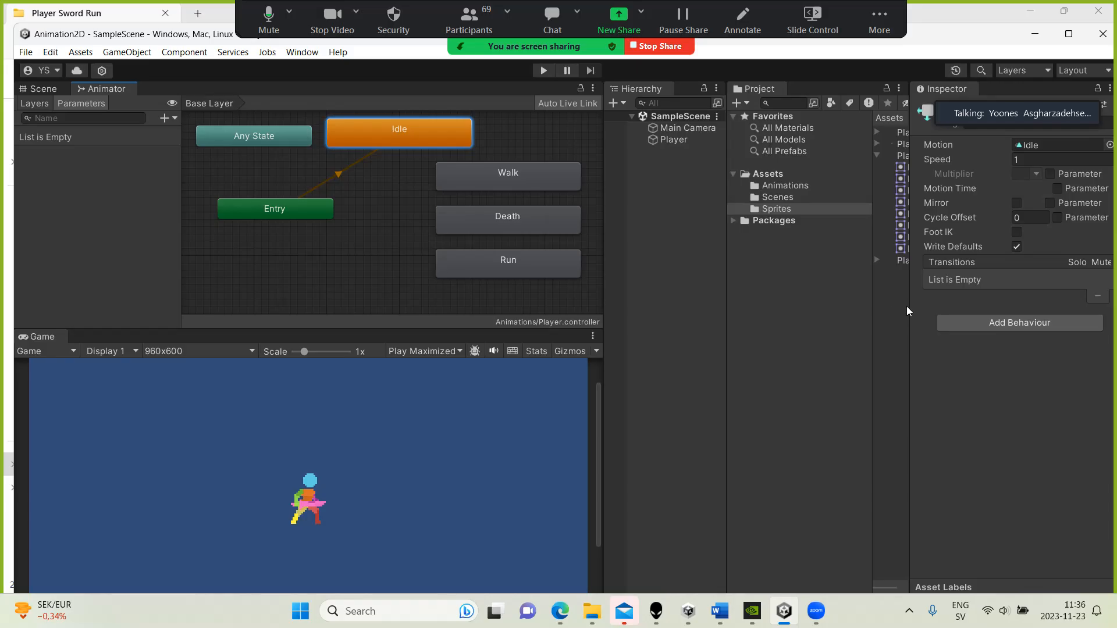
# Narrow the Inspector, move Any State and Entry away from the other states, and place Idle between Entry and Walk.
pyautogui.moveTo(909, 308); pyautogui.dragTo(970, 305)
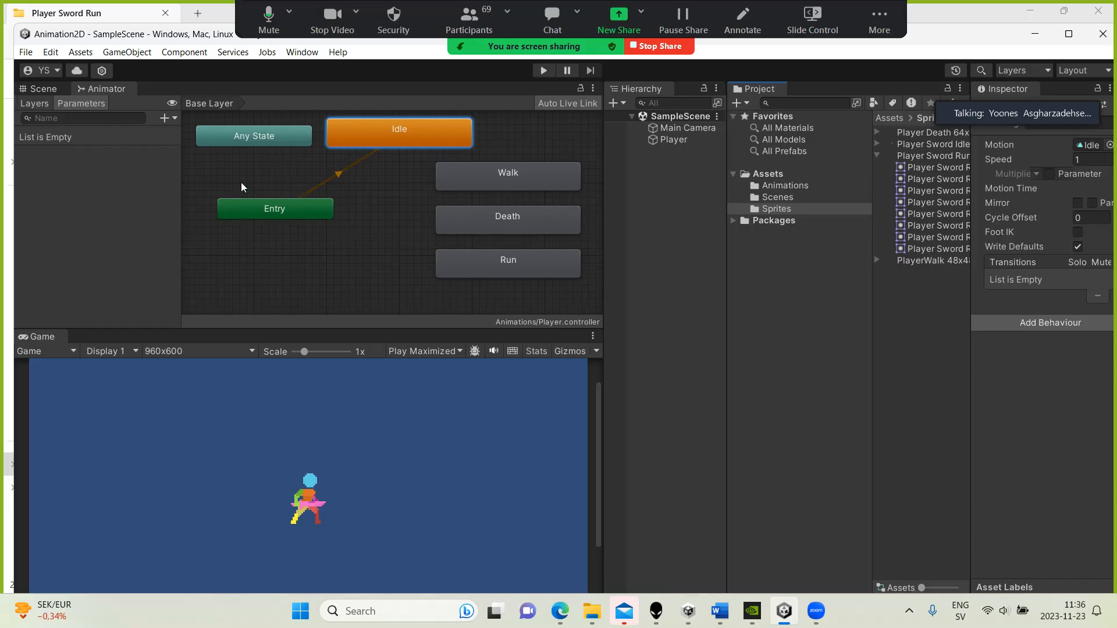
pyautogui.moveTo(294, 141); pyautogui.dragTo(219, 144)
pyautogui.moveTo(317, 218); pyautogui.dragTo(284, 255)
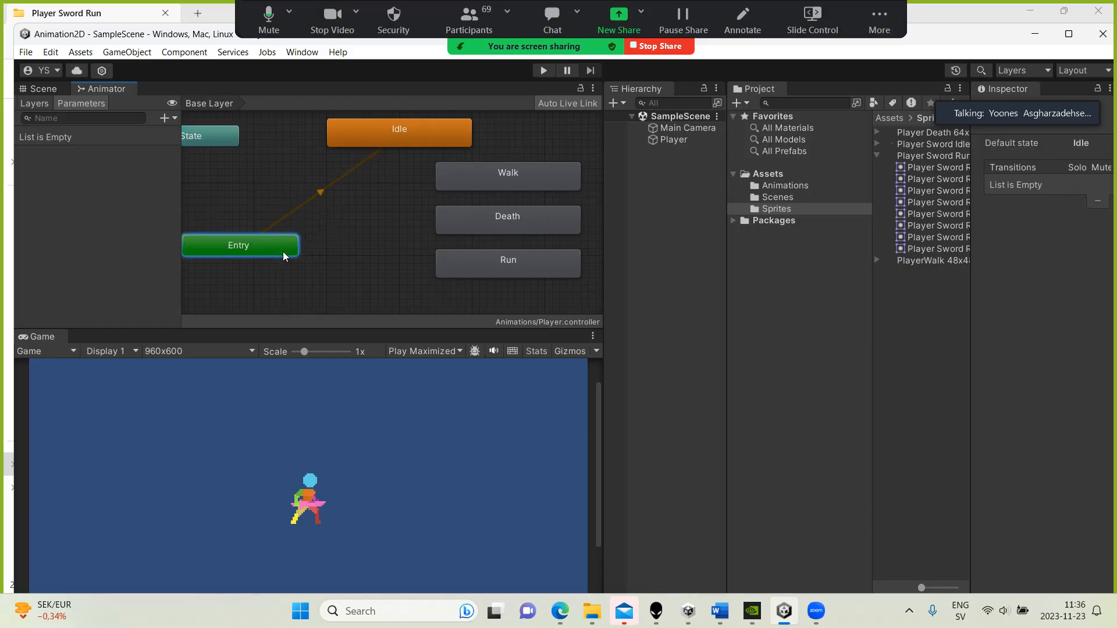
pyautogui.moveTo(423, 141); pyautogui.dragTo(375, 178)
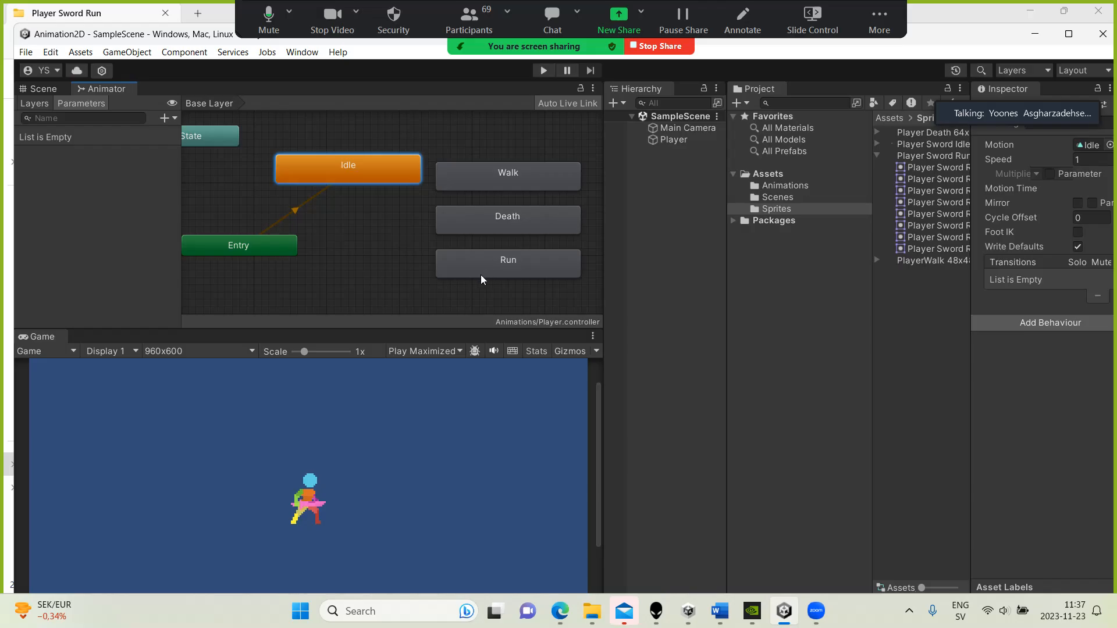
# Make a trial transition from the Entry node to the Run state and delete it again.
pyautogui.rightClick(273, 250)
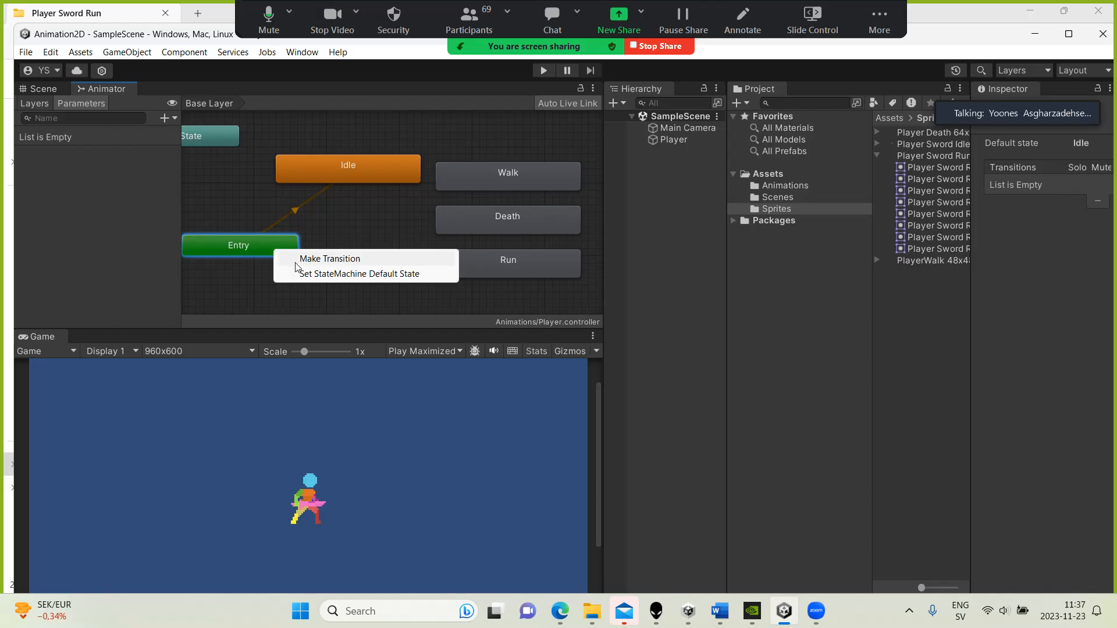
pyautogui.click(343, 261)
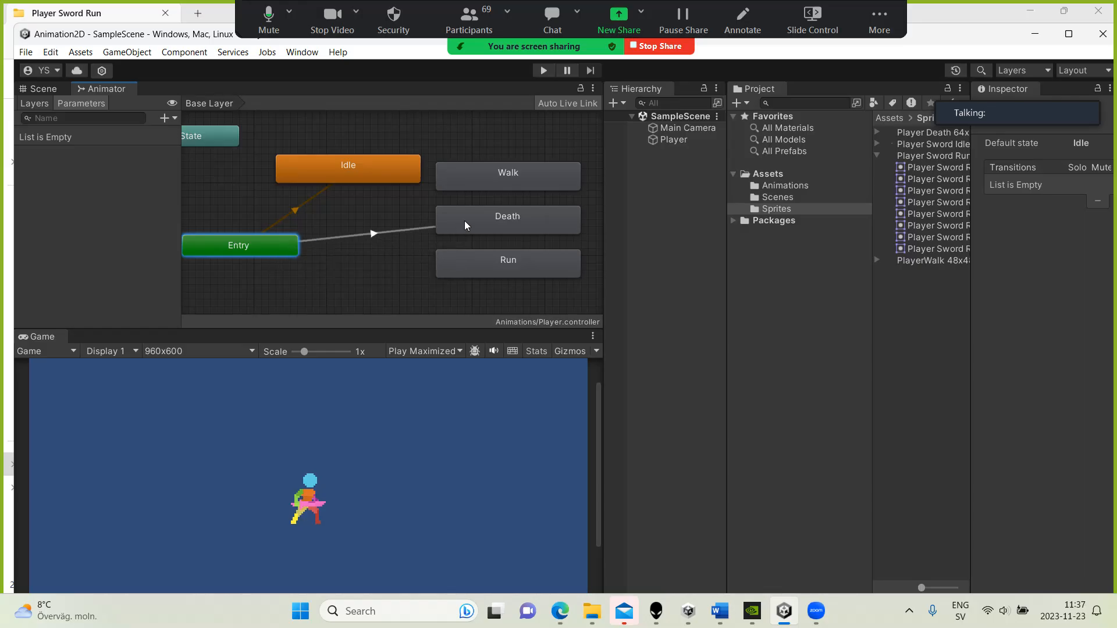
pyautogui.click(457, 265)
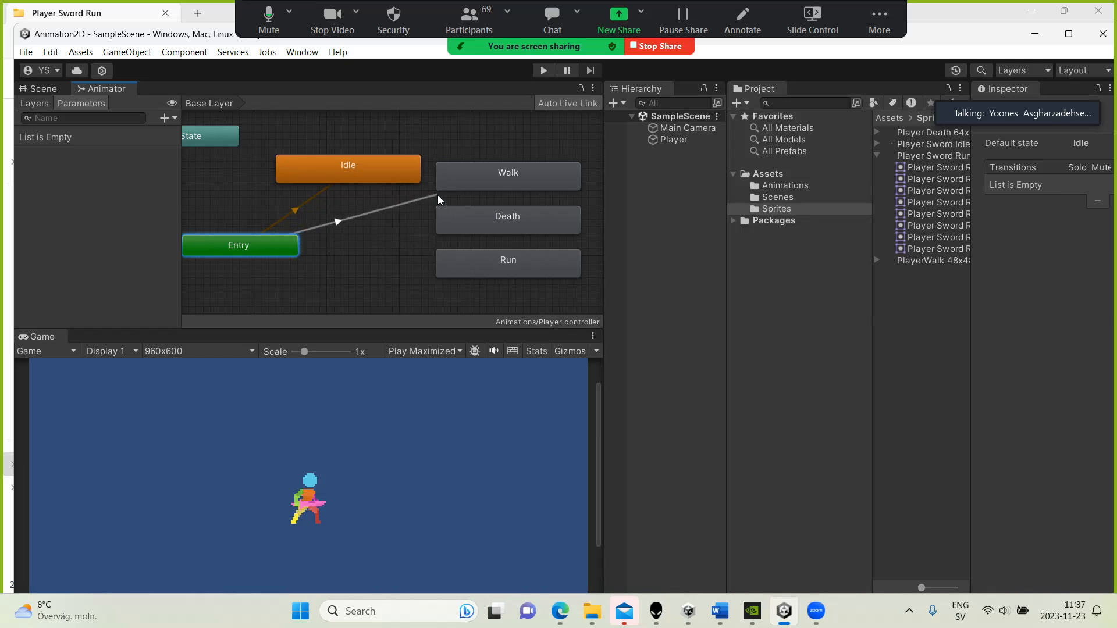
pyautogui.click(465, 264)
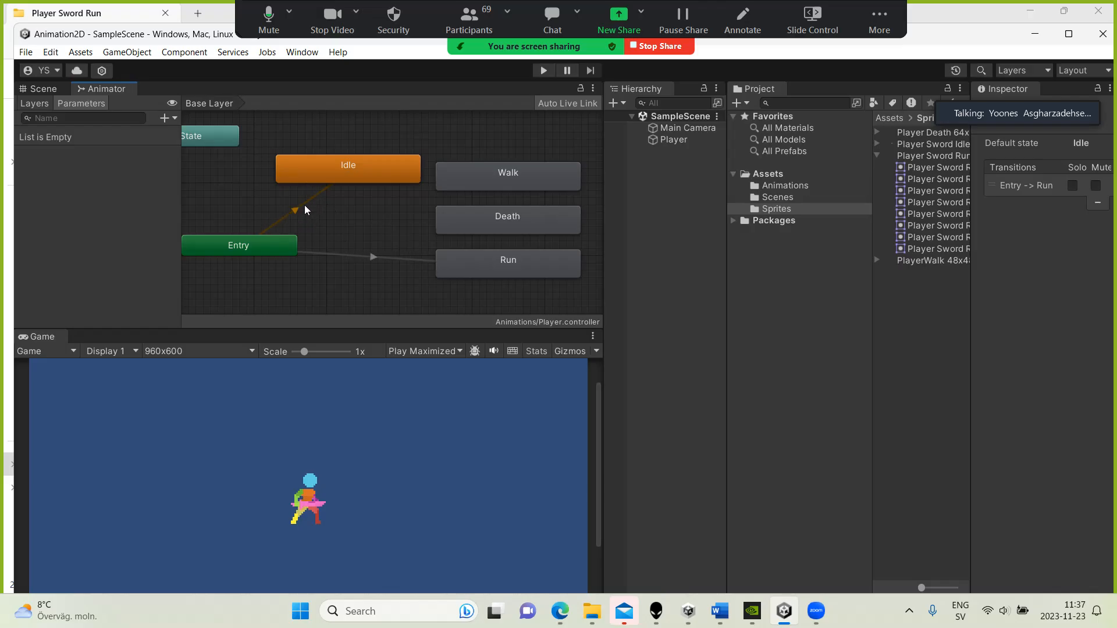
pyautogui.click(394, 260)
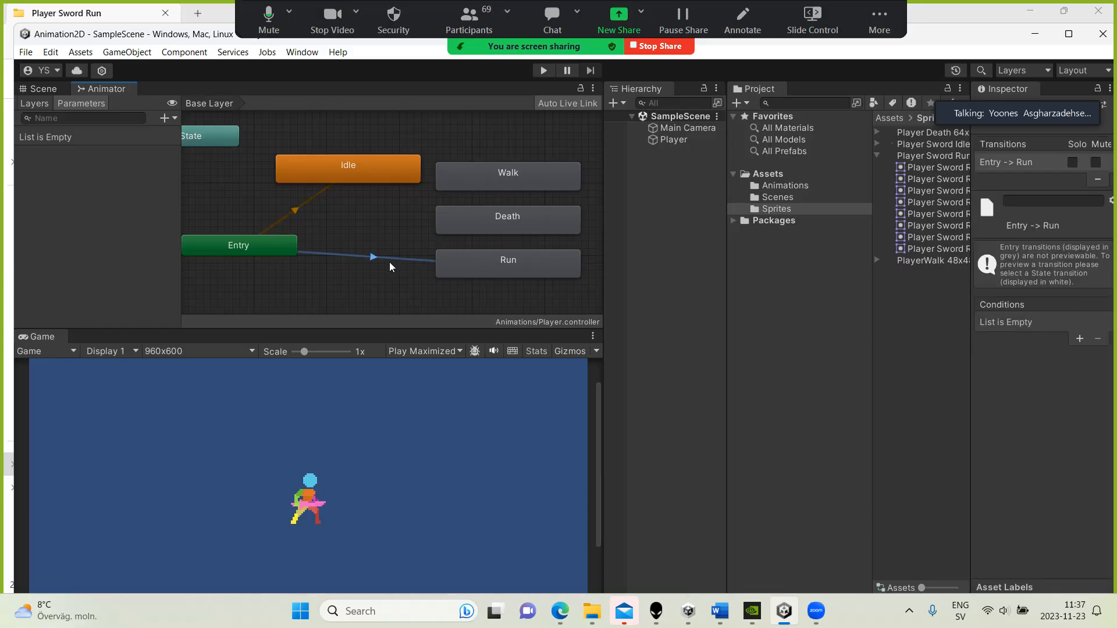
pyautogui.press('Delete')
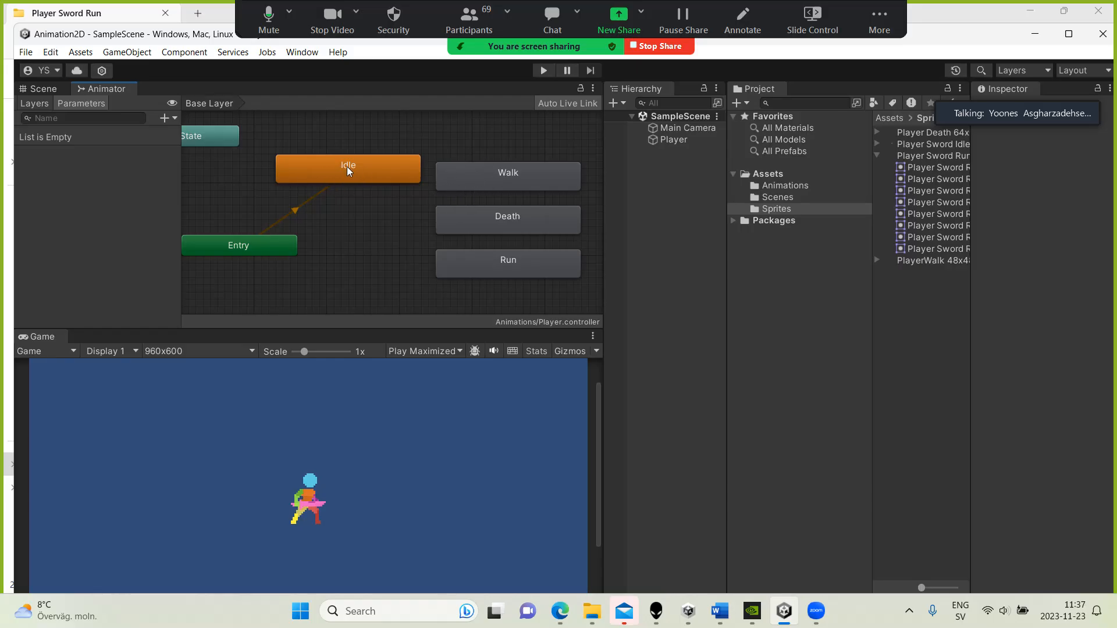
# Set Run as the layer default state and shift it slightly toward the Entry node.
pyautogui.click(484, 181)
pyautogui.rightClick(484, 182)
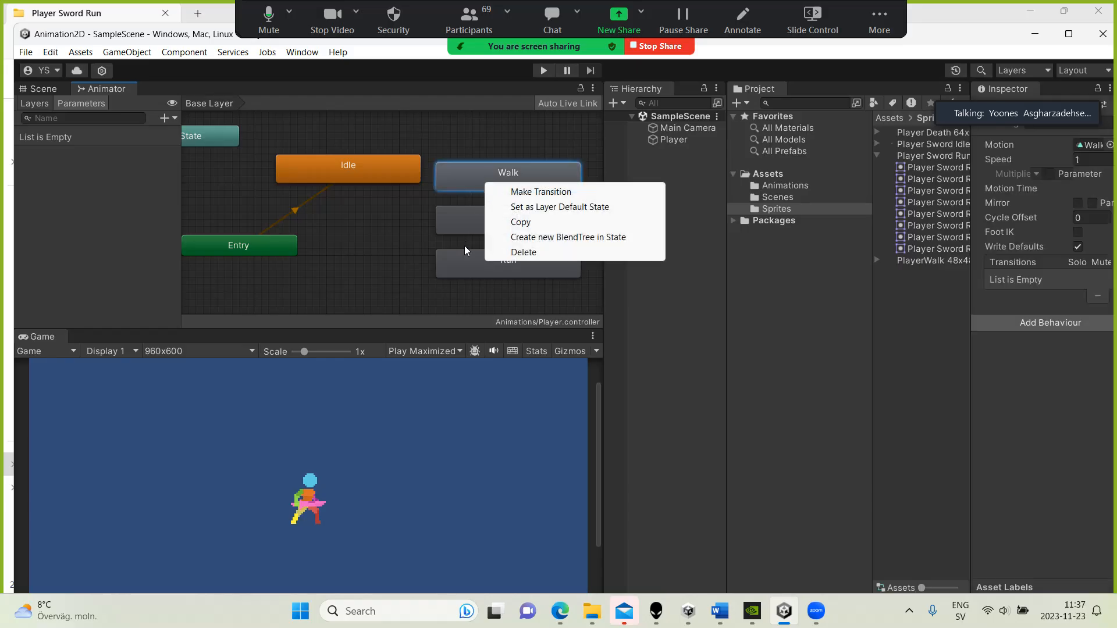
pyautogui.rightClick(466, 266)
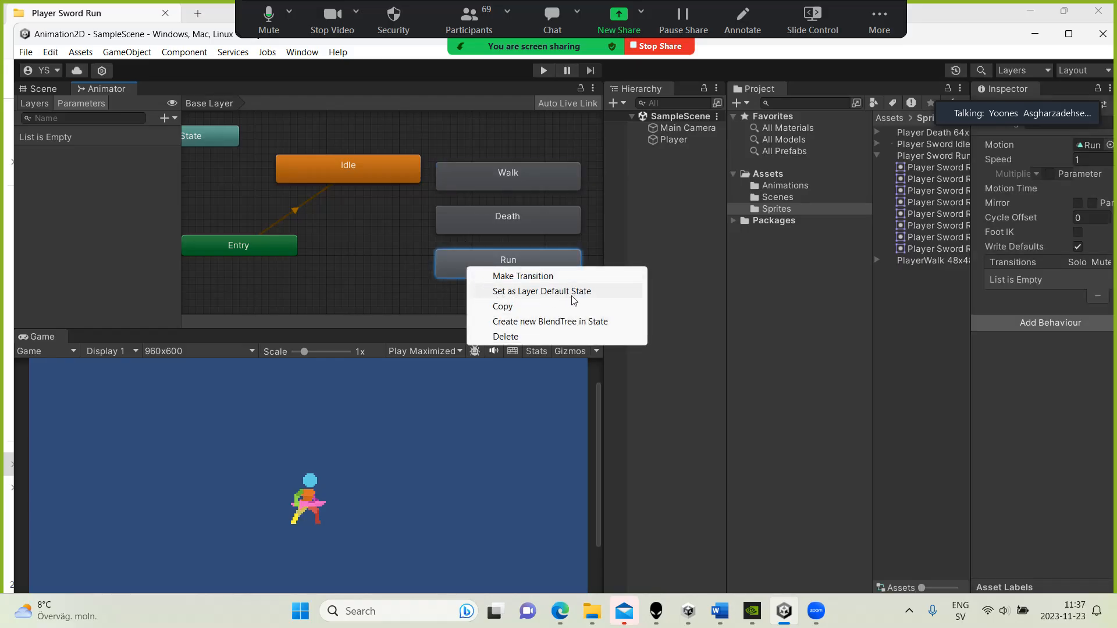
pyautogui.click(506, 292)
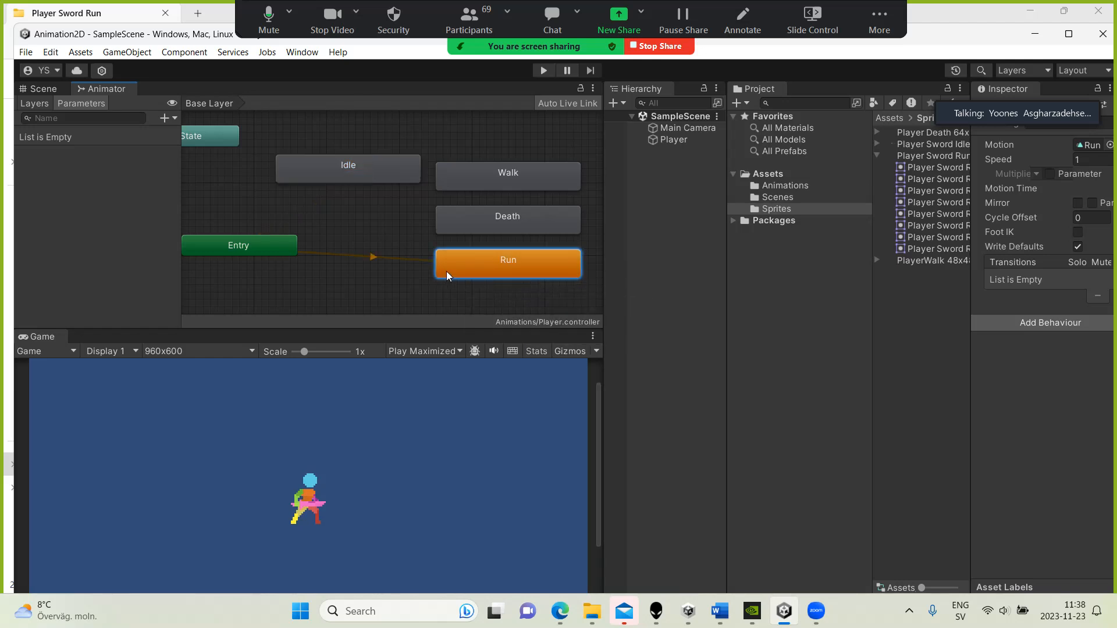
pyautogui.moveTo(472, 274)
pyautogui.mouseDown()
pyautogui.moveTo(381, 284)
pyautogui.moveTo(454, 281)
pyautogui.mouseUp()
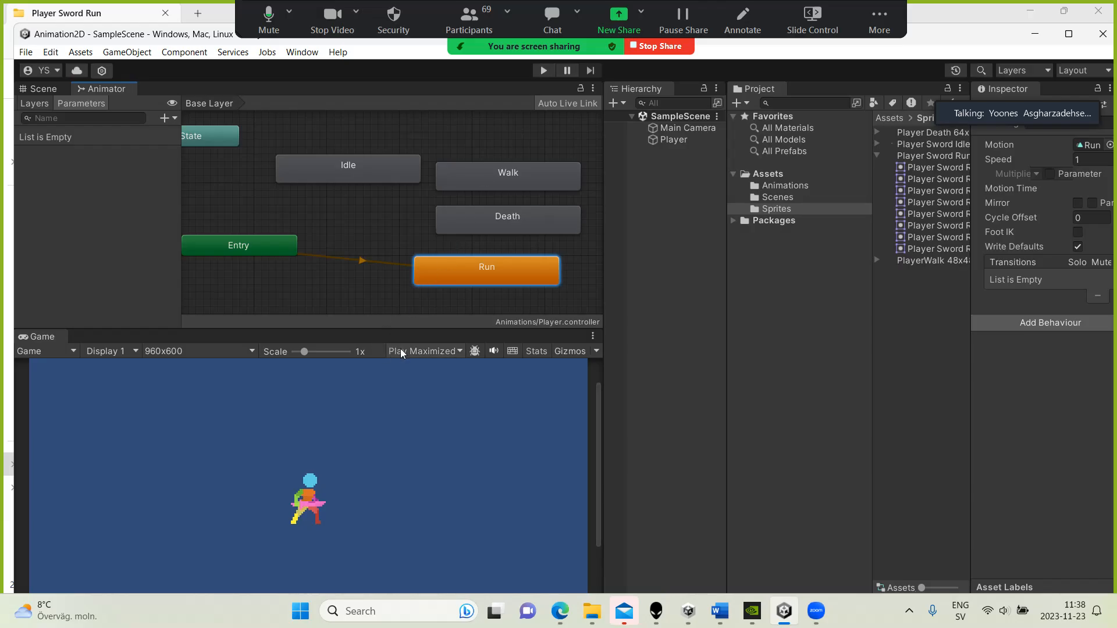
# Switch the Game view to Play Focused and test the default animation briefly in Play mode.
pyautogui.click(460, 351)
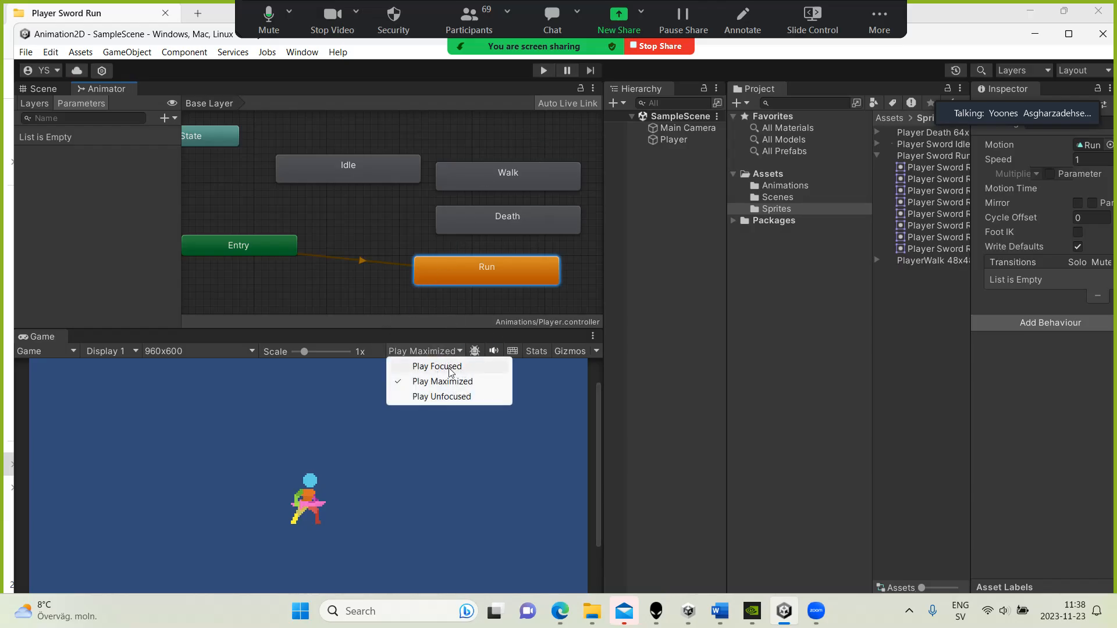
pyautogui.click(442, 367)
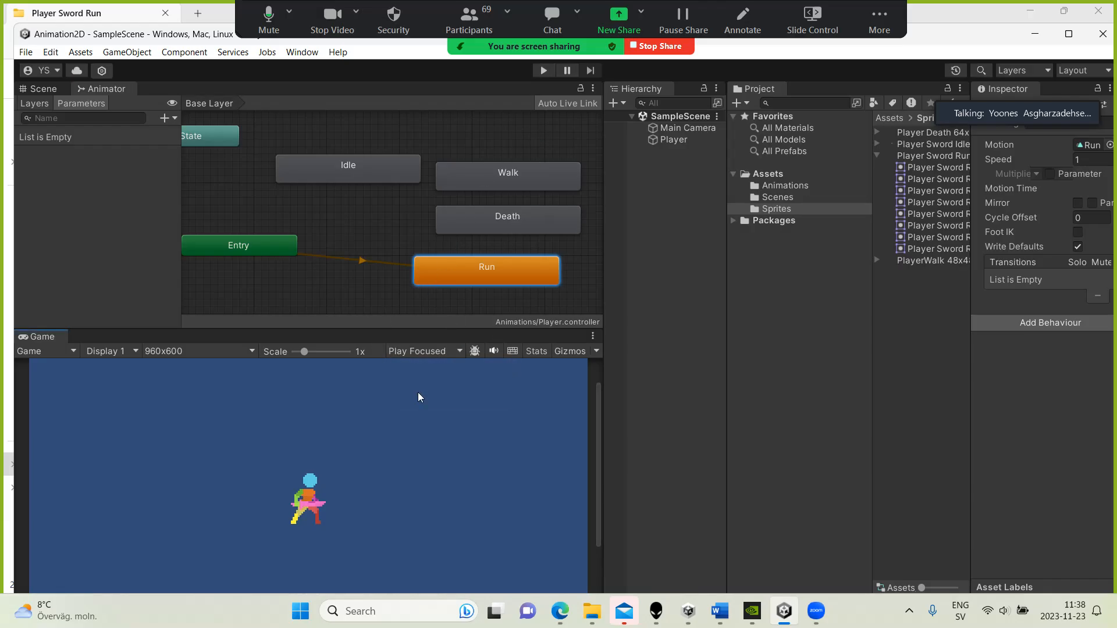
pyautogui.click(546, 70)
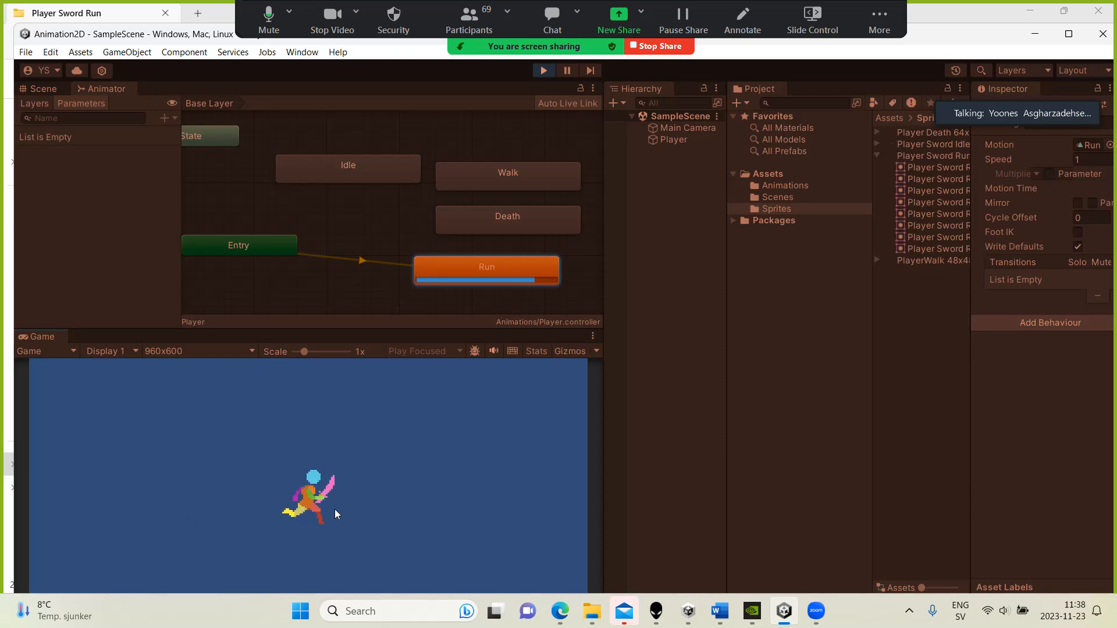
pyautogui.click(546, 72)
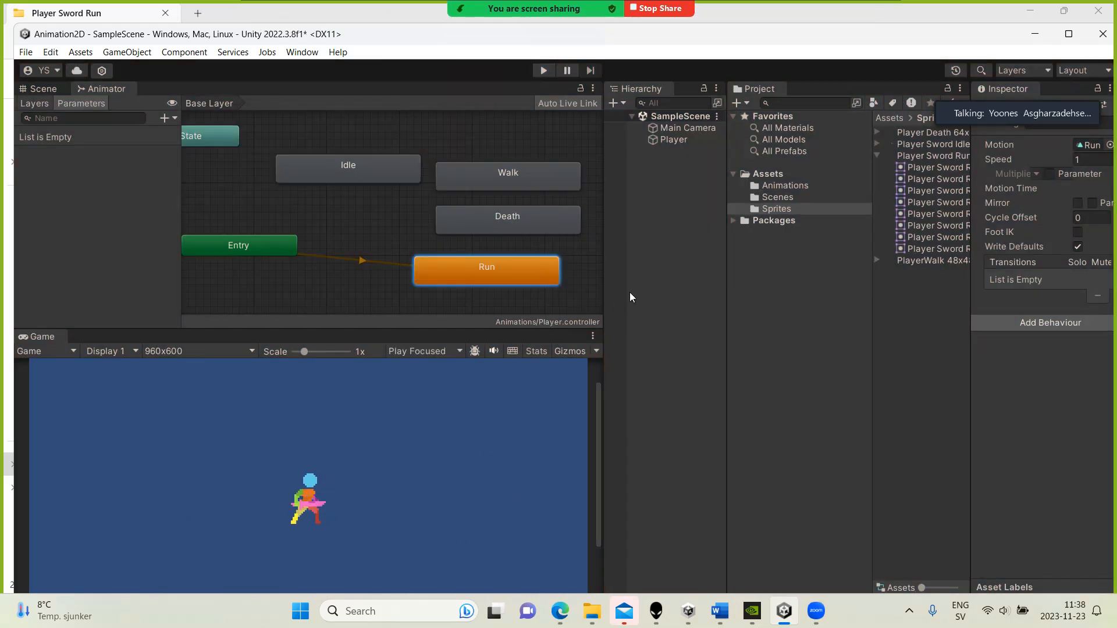
# Widen the Project and Inspector areas and show the settings of the Run clip from the Animations folder.
pyautogui.moveTo(872, 301); pyautogui.dragTo(821, 300)
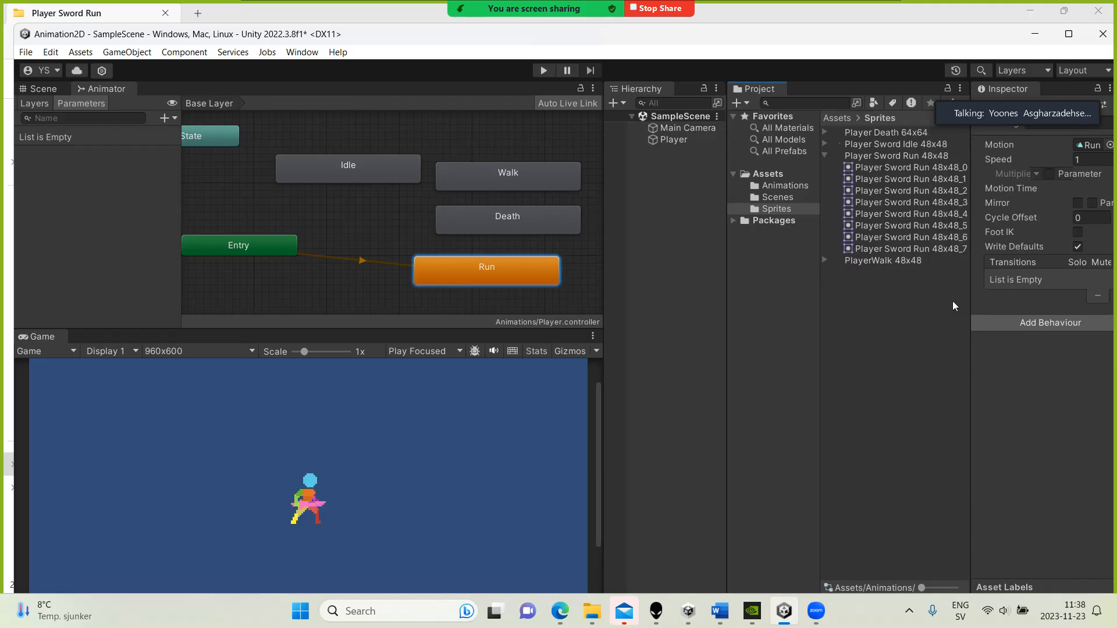
pyautogui.moveTo(969, 295); pyautogui.dragTo(929, 307)
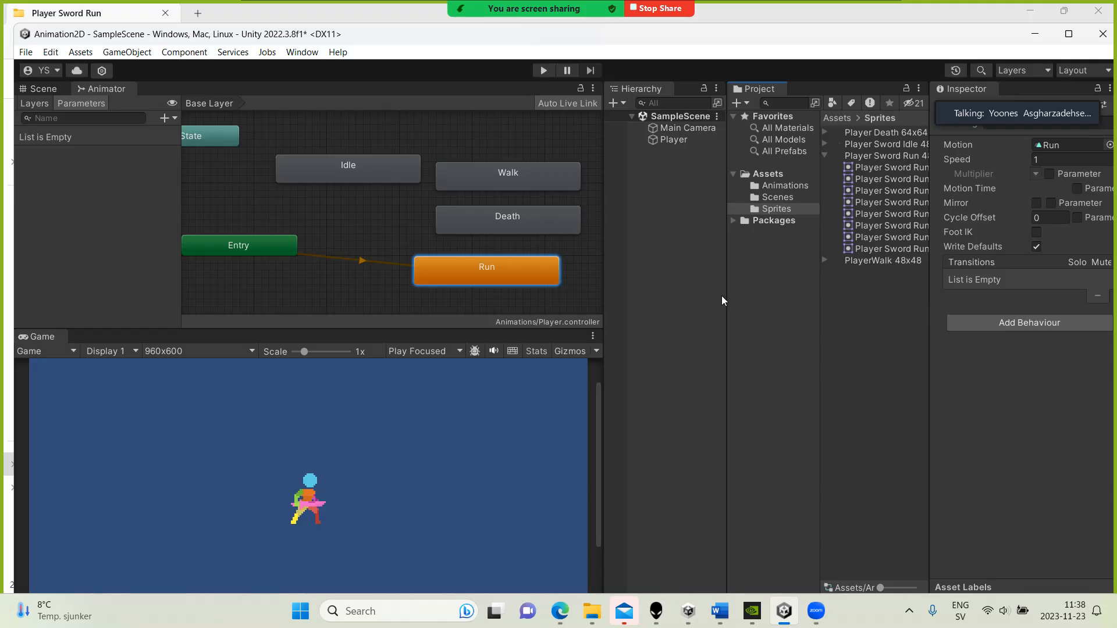
pyautogui.moveTo(728, 294); pyautogui.dragTo(687, 294)
pyautogui.click(737, 186)
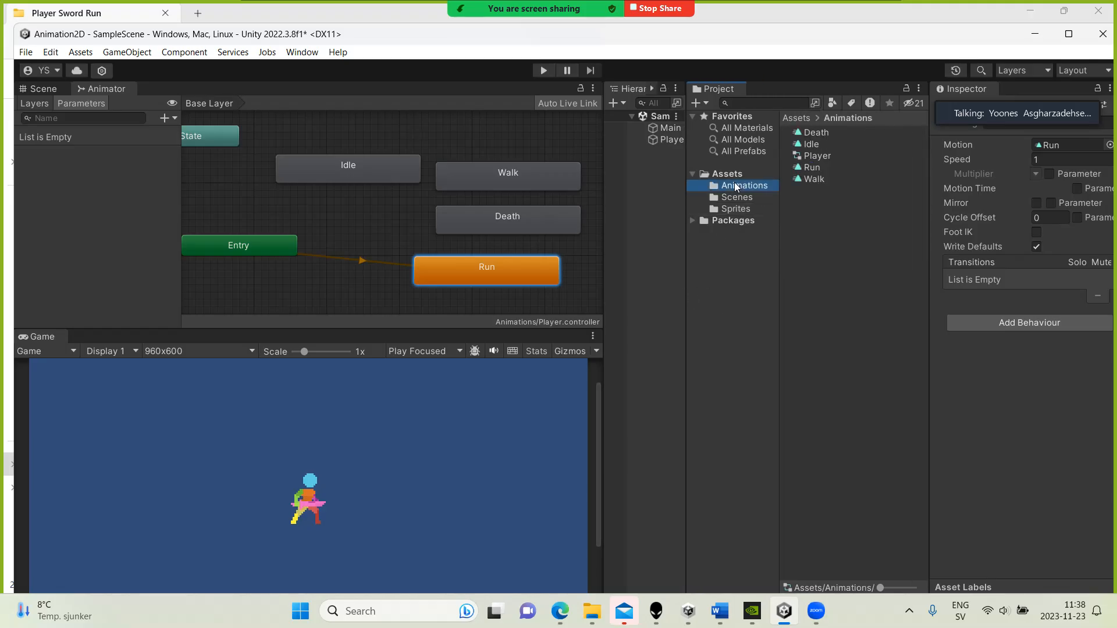
pyautogui.click(813, 170)
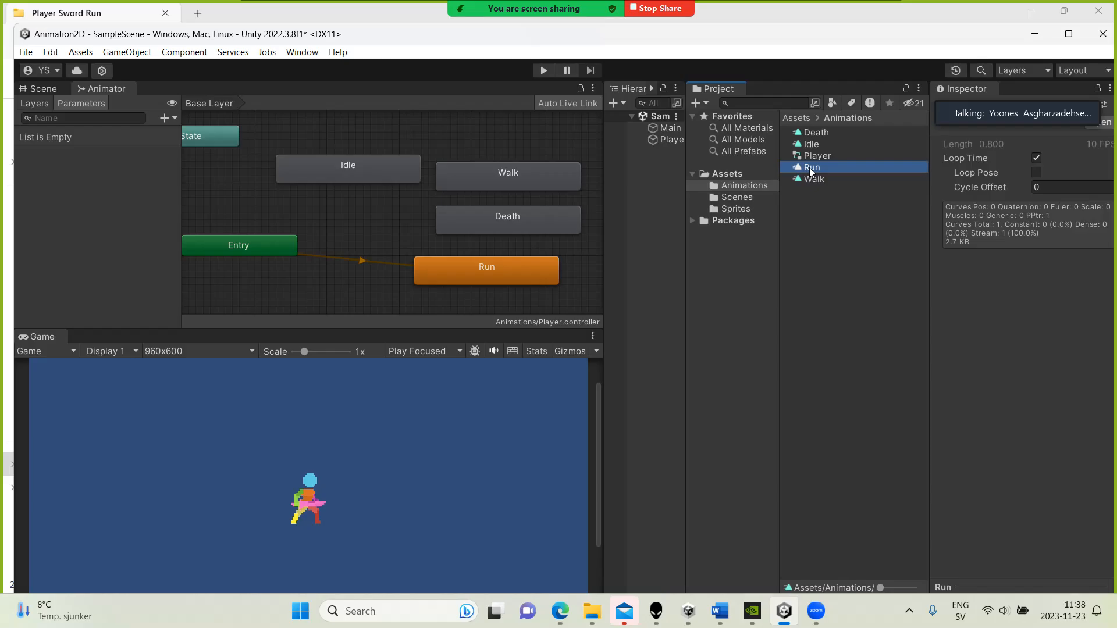
# Turn off Loop Time on the Run clip to test it in Play mode, and turn it back on.
pyautogui.click(1037, 161)
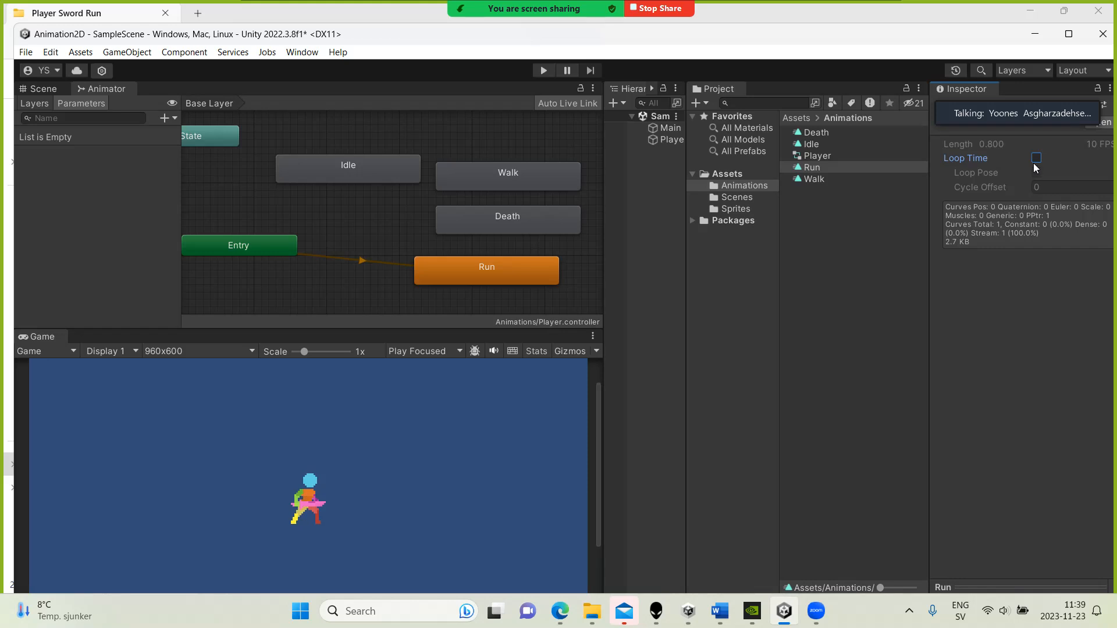
pyautogui.click(544, 70)
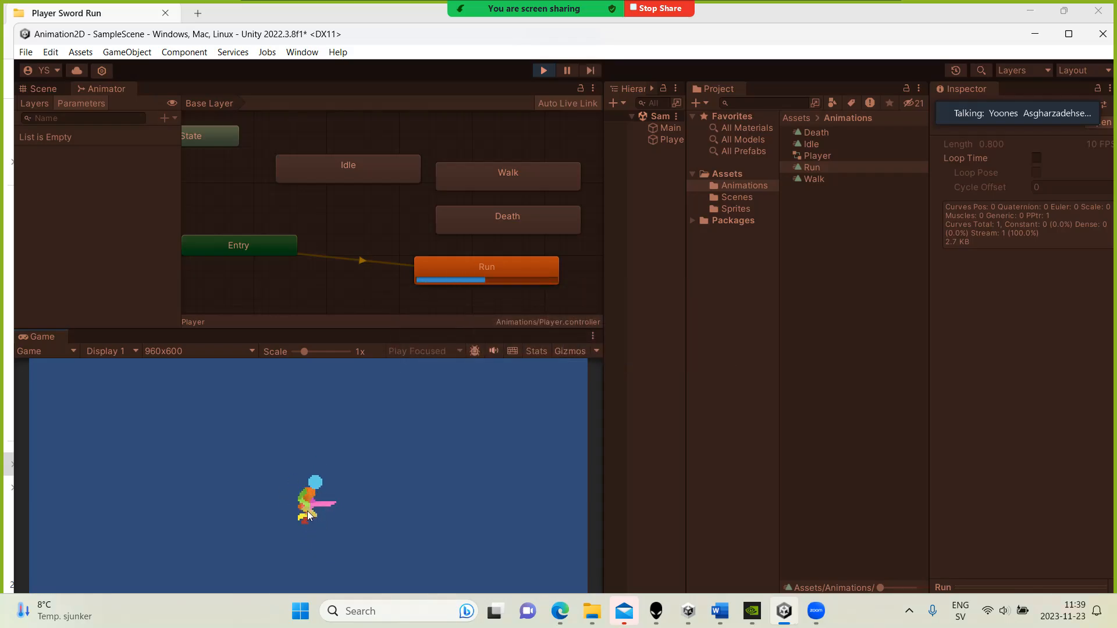
pyautogui.click(543, 71)
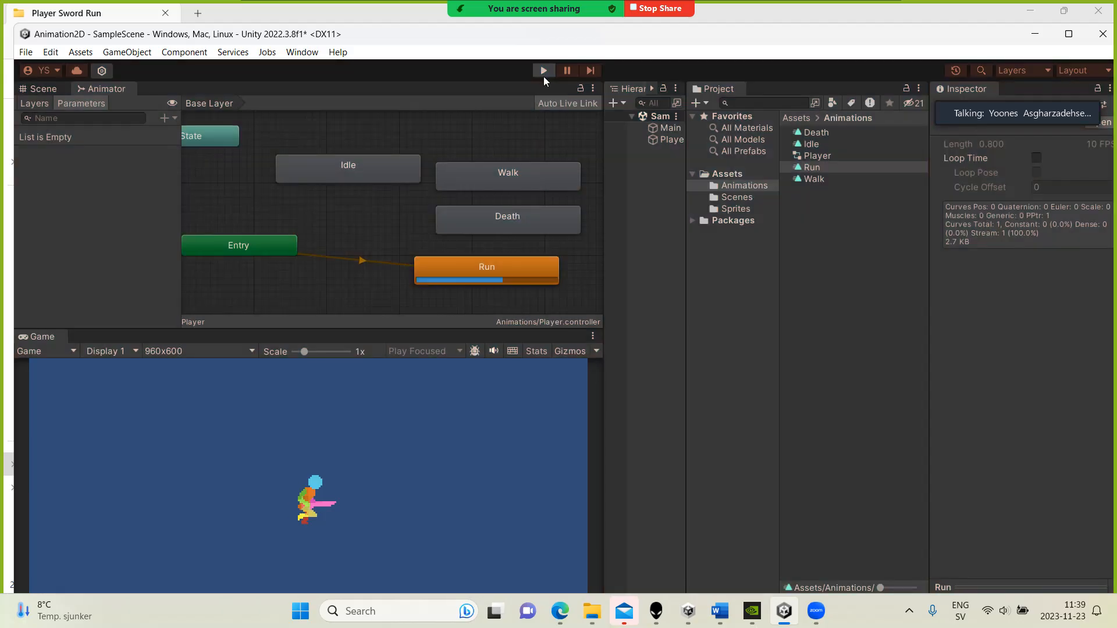
pyautogui.click(1036, 158)
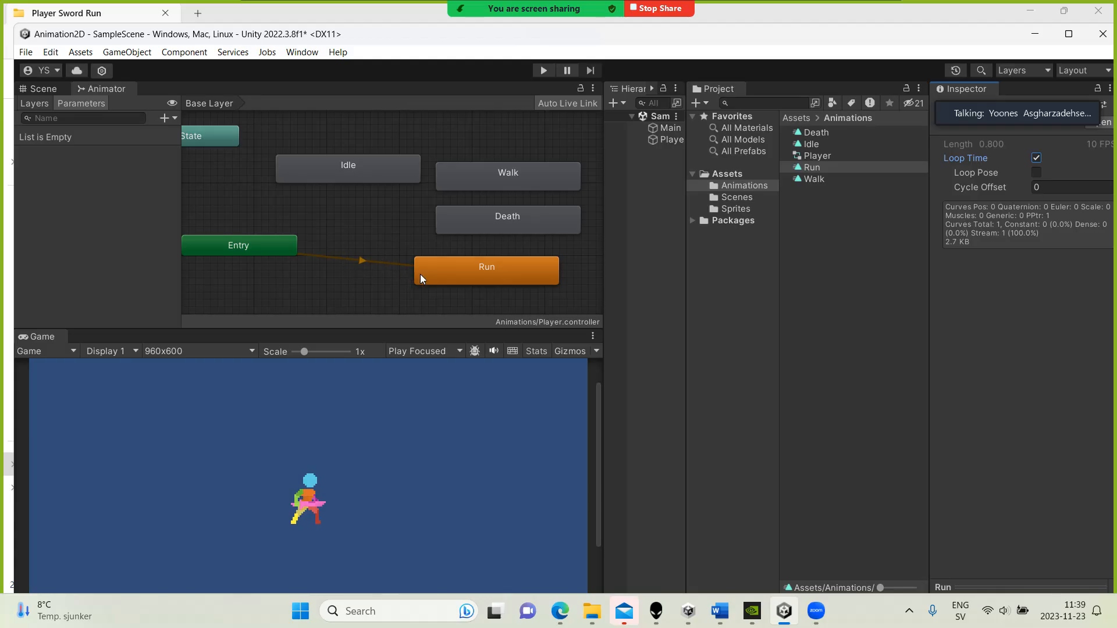
# Set the Idle state as the layer default state.
pyautogui.click(326, 171)
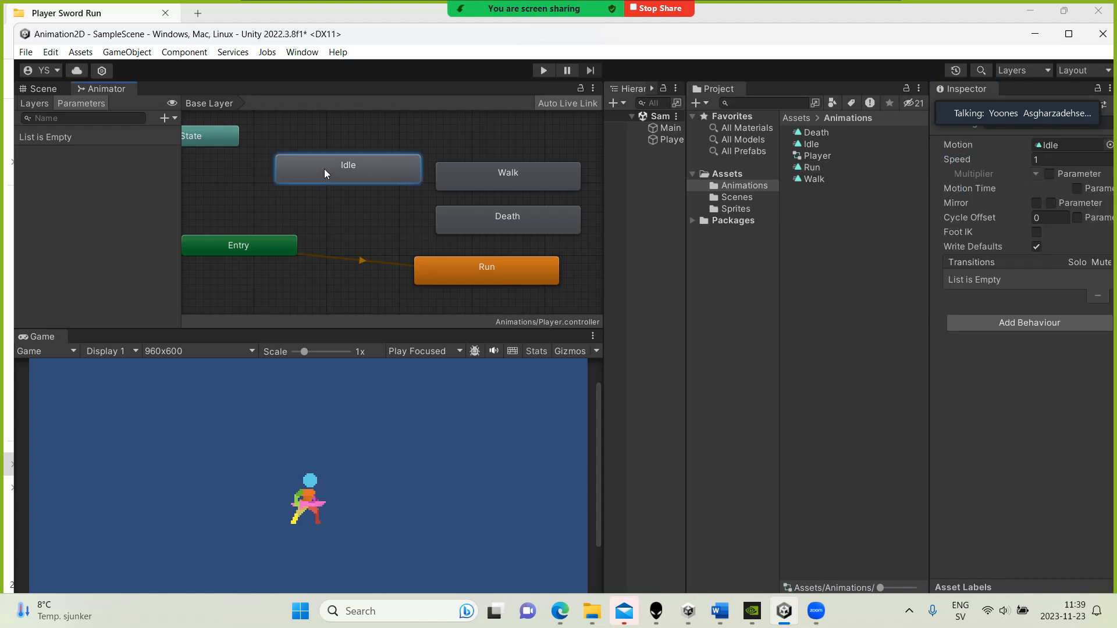
pyautogui.rightClick(324, 169)
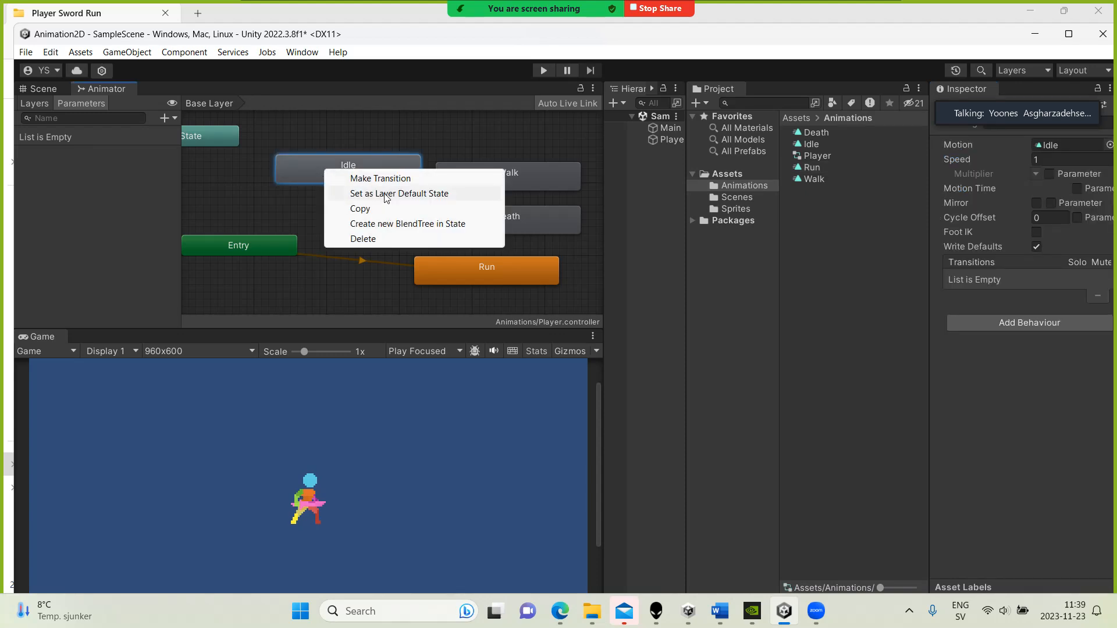
pyautogui.click(365, 194)
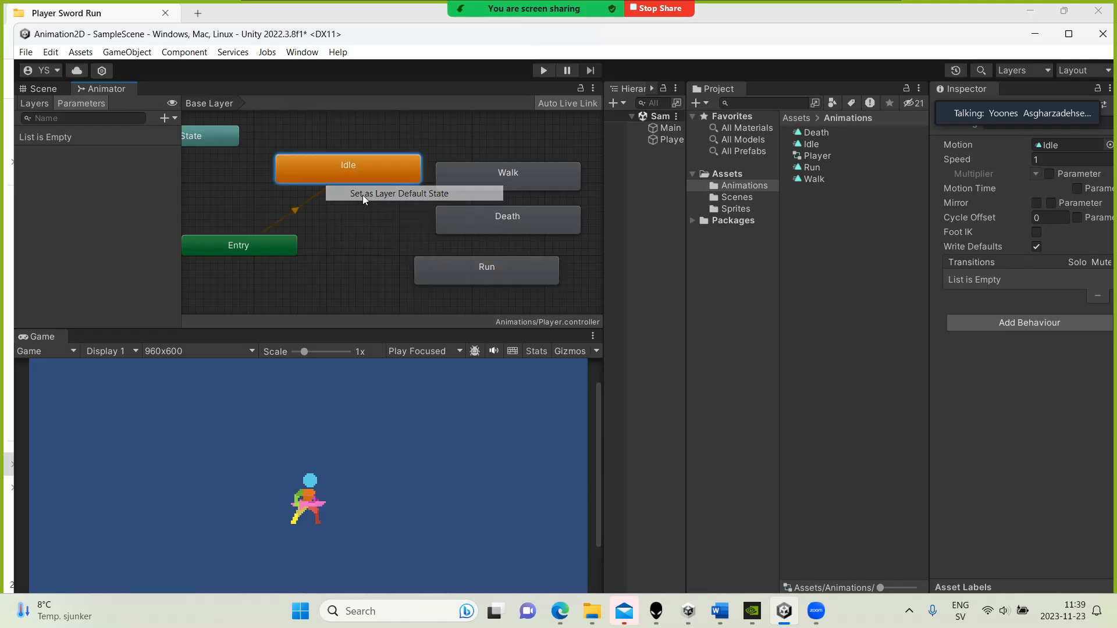
# Rearrange the states with Death above Idle, Walk level with Idle and Run below Walk, and move Entry slightly lower.
pyautogui.moveTo(367, 181); pyautogui.dragTo(329, 200)
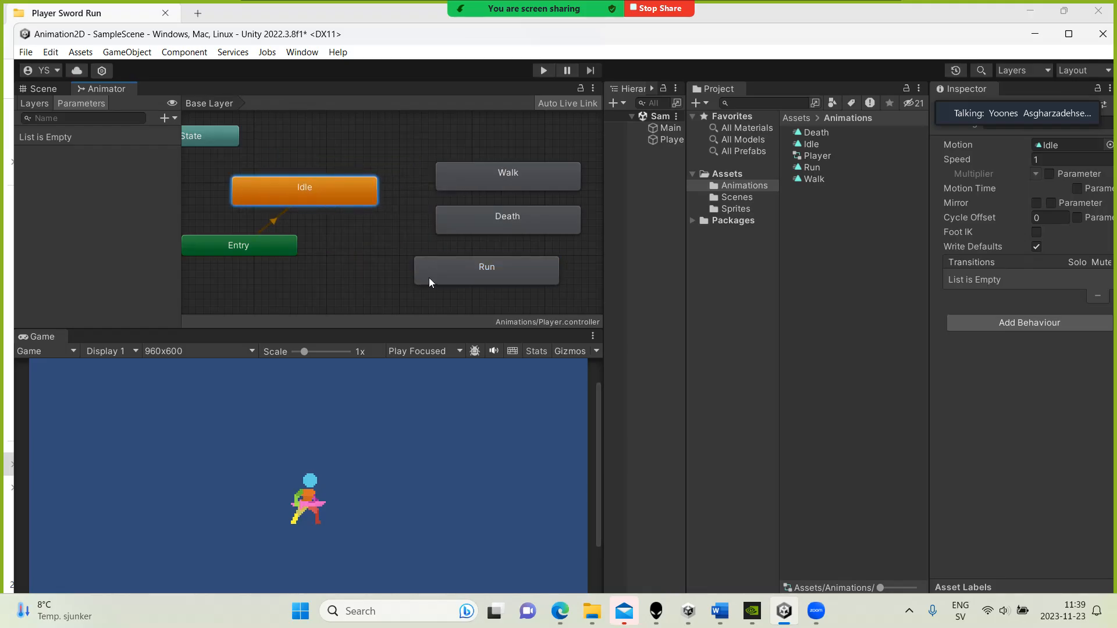
pyautogui.moveTo(429, 277); pyautogui.dragTo(451, 281)
pyautogui.moveTo(464, 233); pyautogui.dragTo(290, 146)
pyautogui.moveTo(354, 199); pyautogui.dragTo(382, 196)
pyautogui.moveTo(288, 250); pyautogui.dragTo(285, 254)
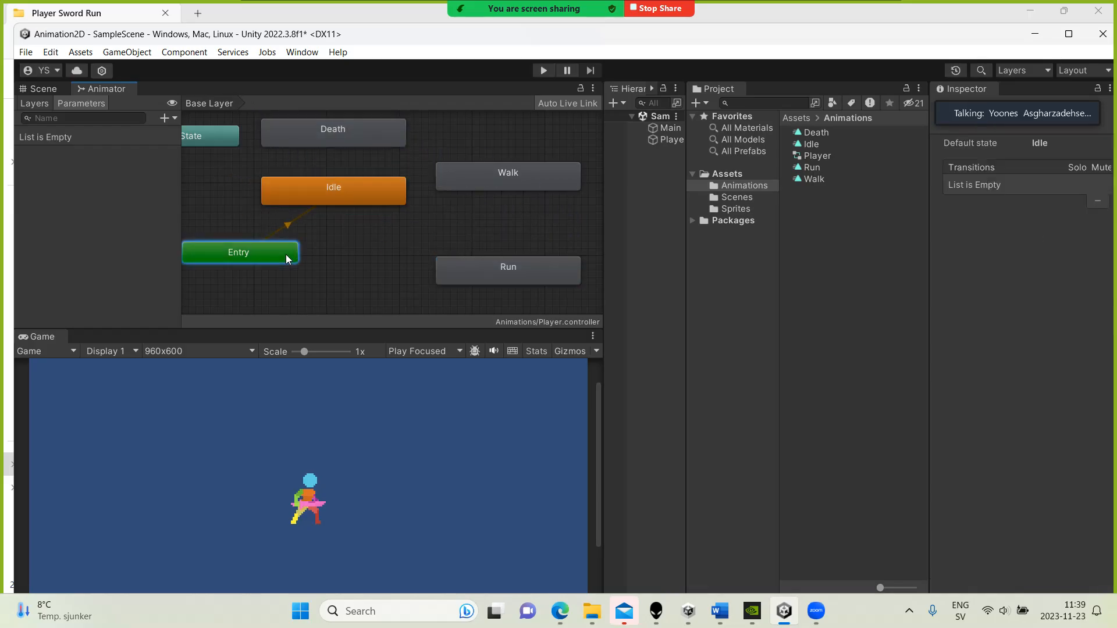
pyautogui.moveTo(448, 270); pyautogui.dragTo(455, 278)
pyautogui.moveTo(461, 182); pyautogui.dragTo(466, 200)
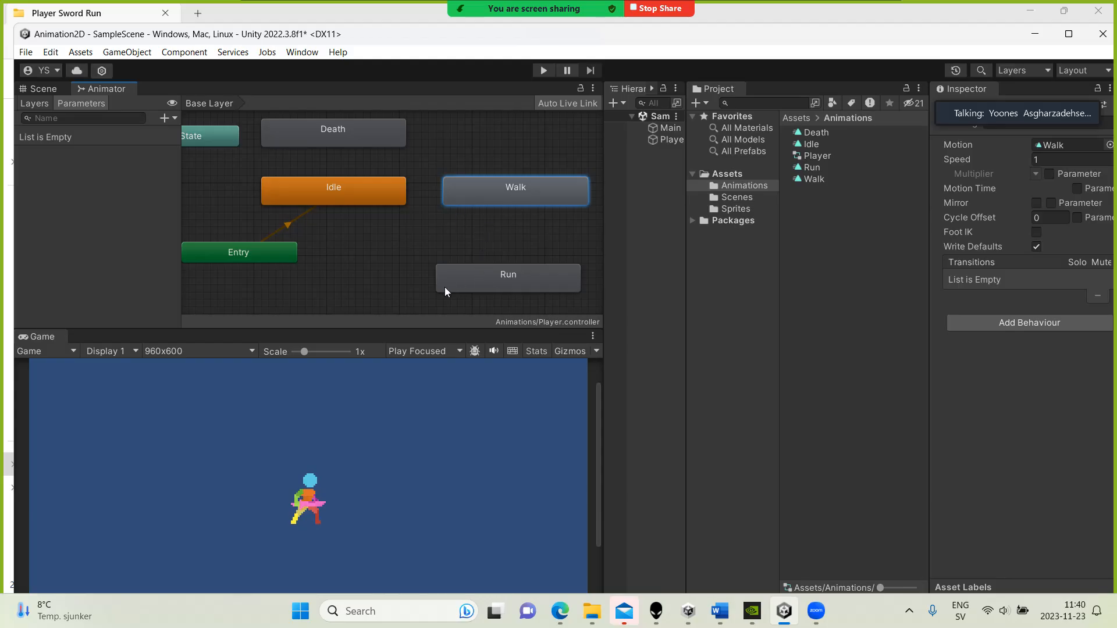
pyautogui.moveTo(445, 287); pyautogui.dragTo(455, 283)
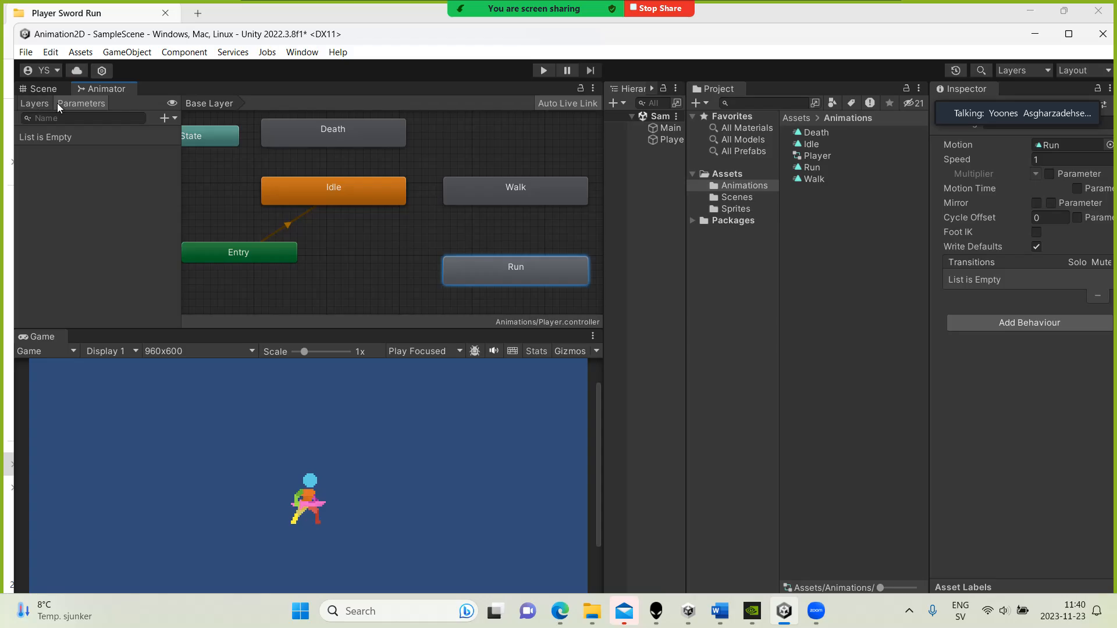
# View the controller's layers list, return to its parameters and shift the Idle state slightly away from Walk.
pyautogui.click(37, 104)
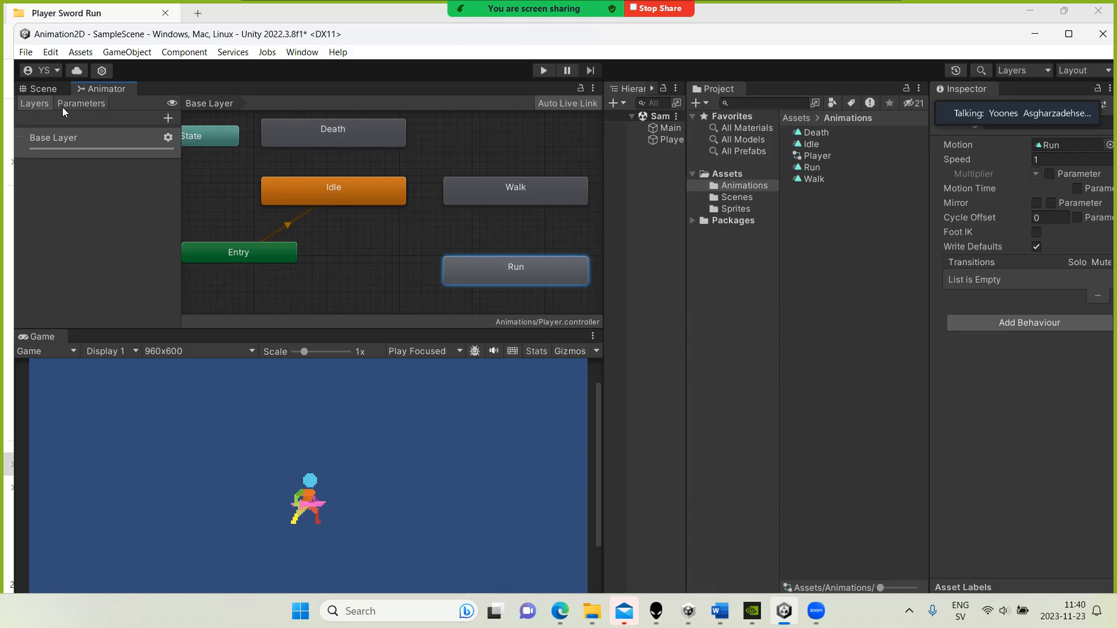
pyautogui.click(81, 103)
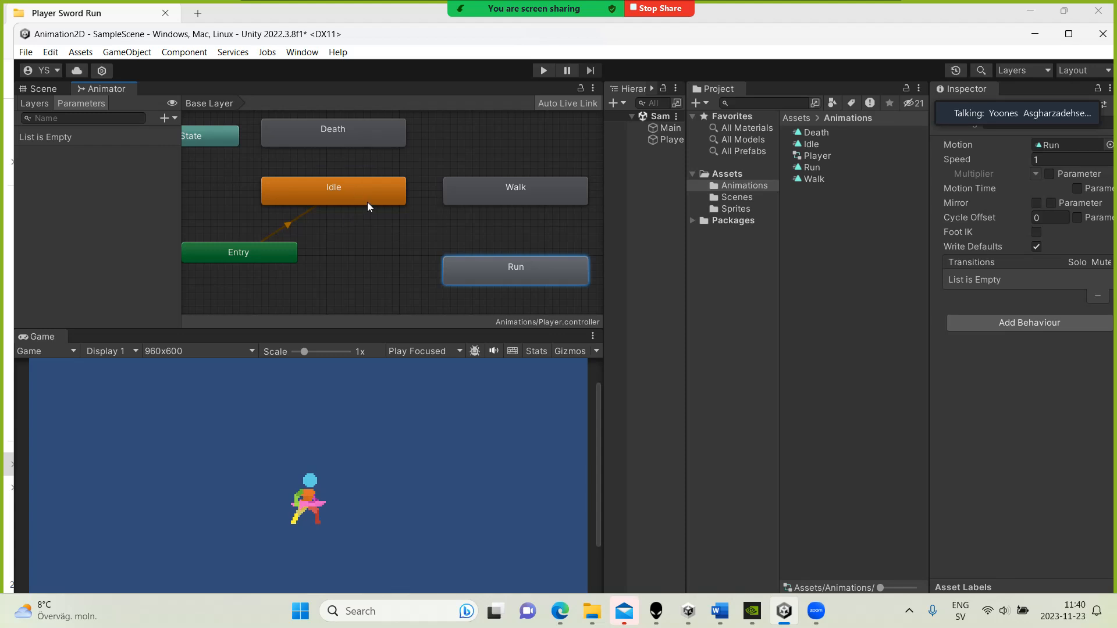
pyautogui.moveTo(367, 202); pyautogui.dragTo(362, 202)
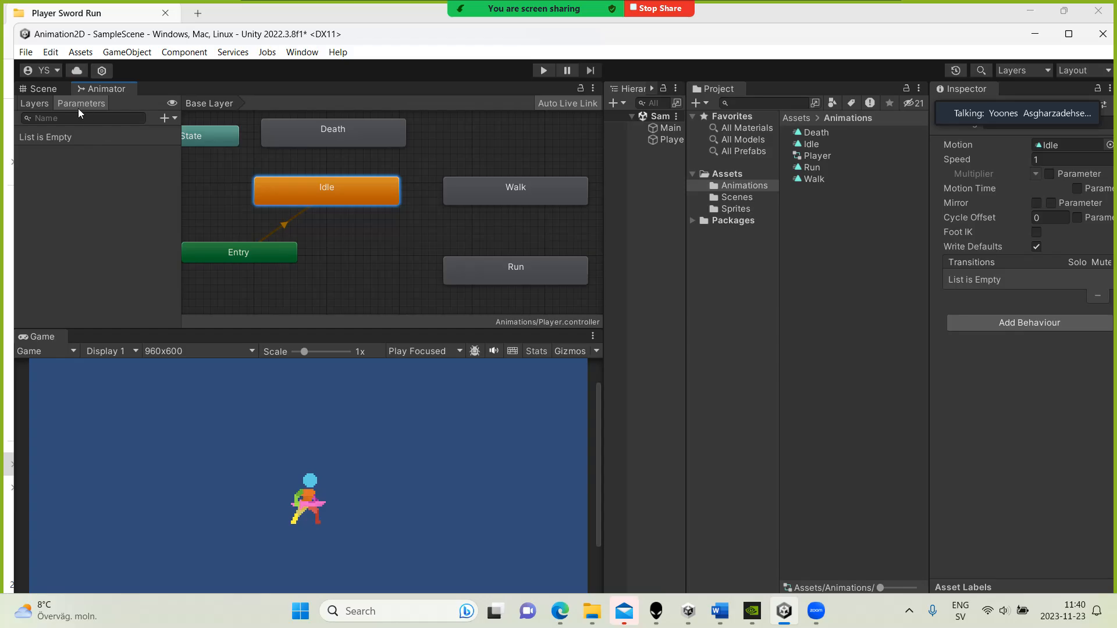
# Add a Float parameter named Speed to the Animator controller.
pyautogui.click(164, 118)
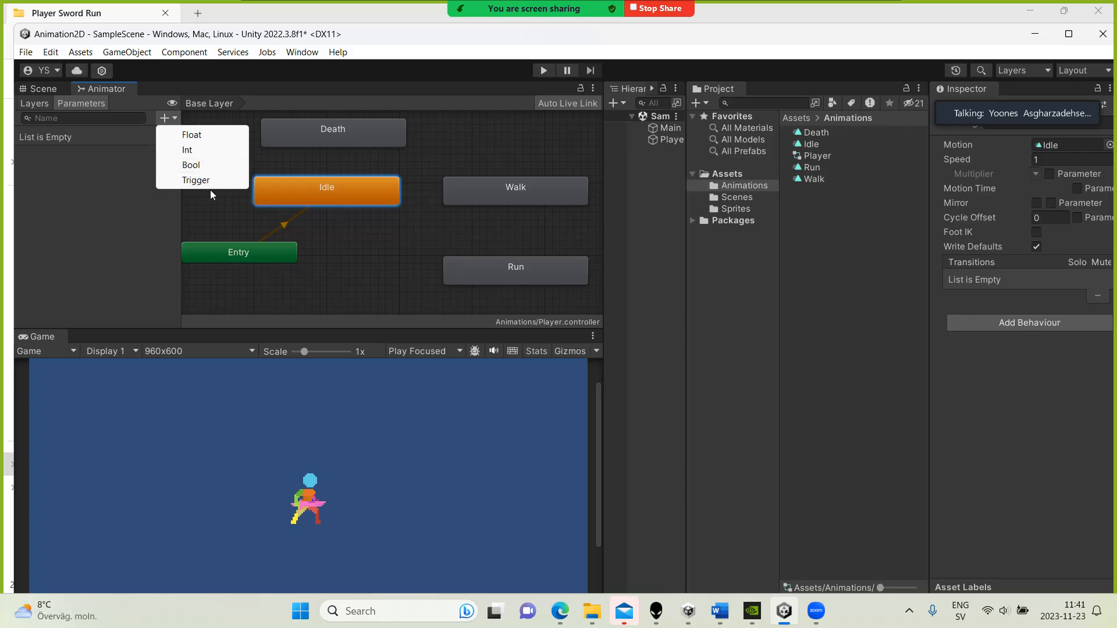
pyautogui.click(190, 139)
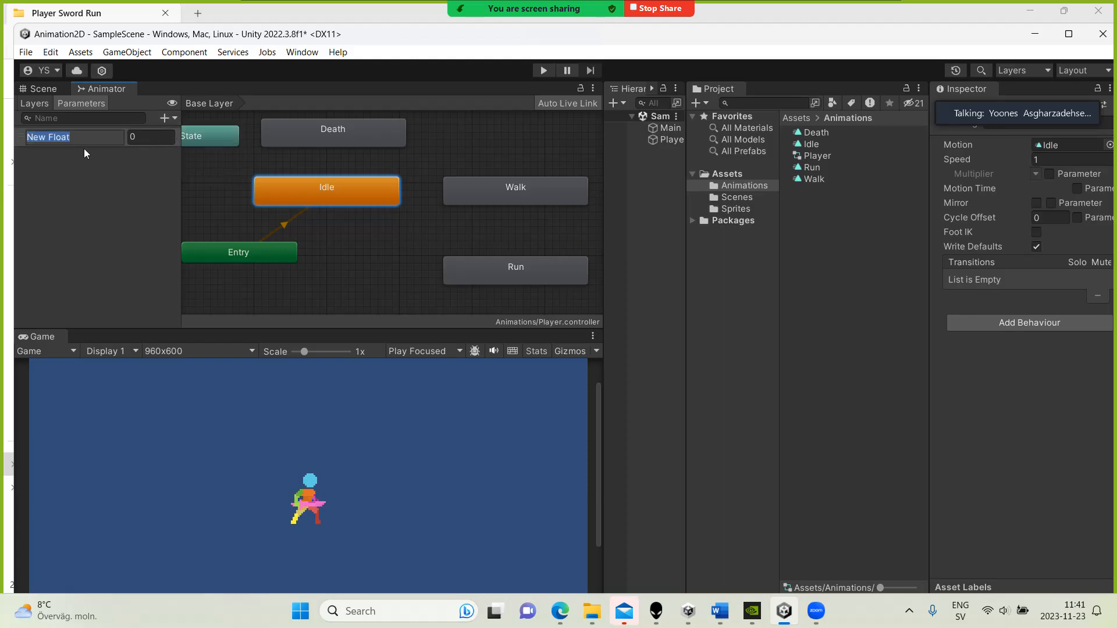
pyautogui.write('Speeed')
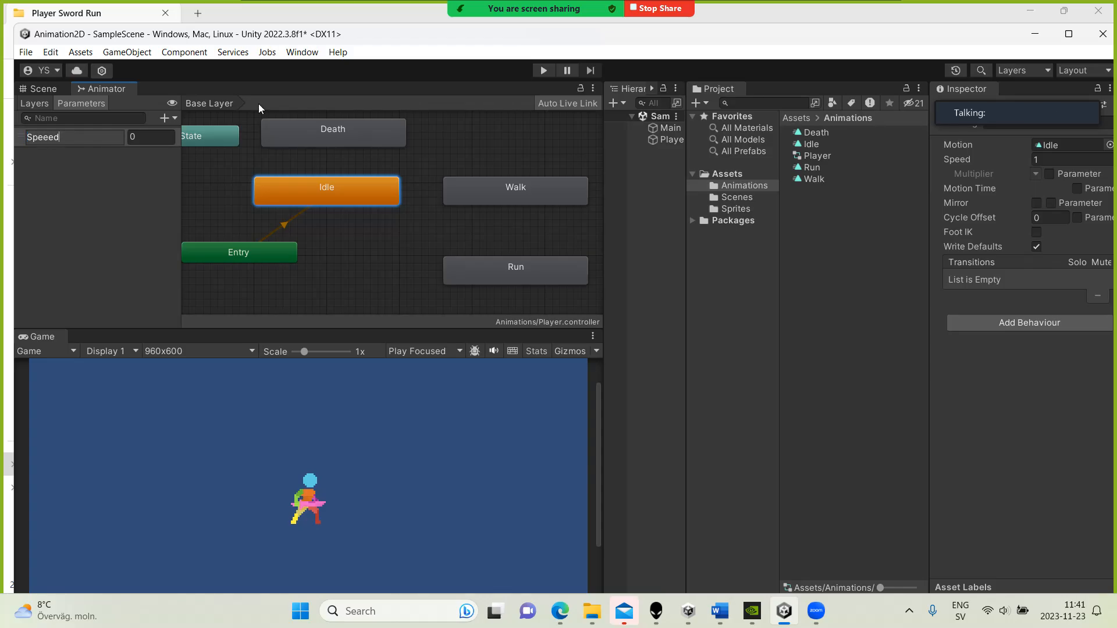
pyautogui.press('BackSpace')
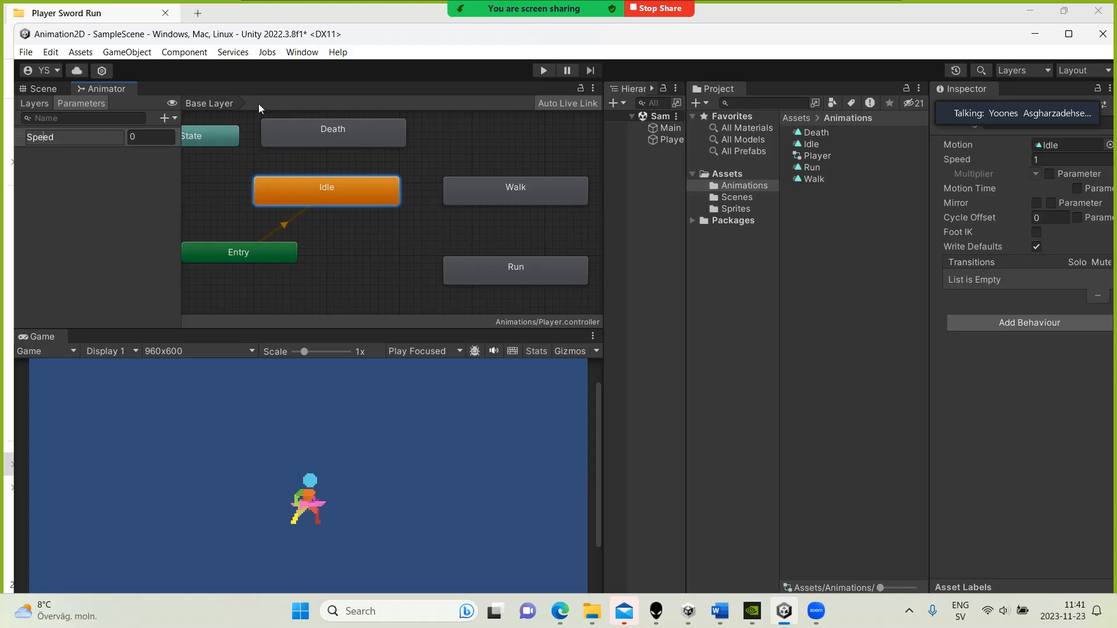
pyautogui.click(102, 211)
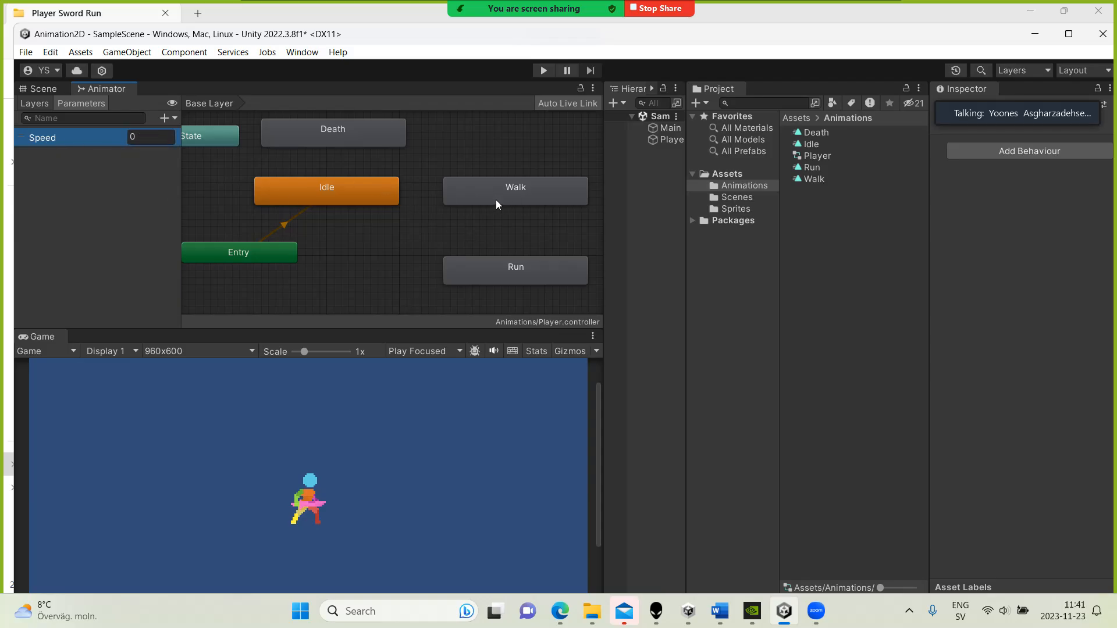
# Make a transition from the Idle state to the Walk state and space the two states slightly apart.
pyautogui.click(370, 196)
pyautogui.rightClick(372, 199)
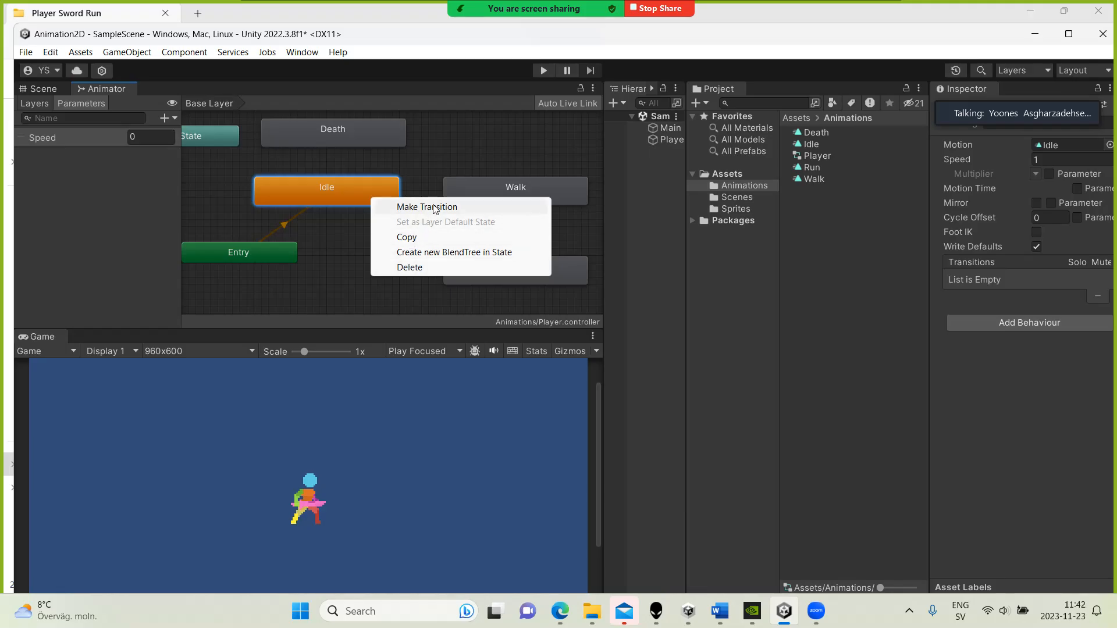
pyautogui.click(412, 208)
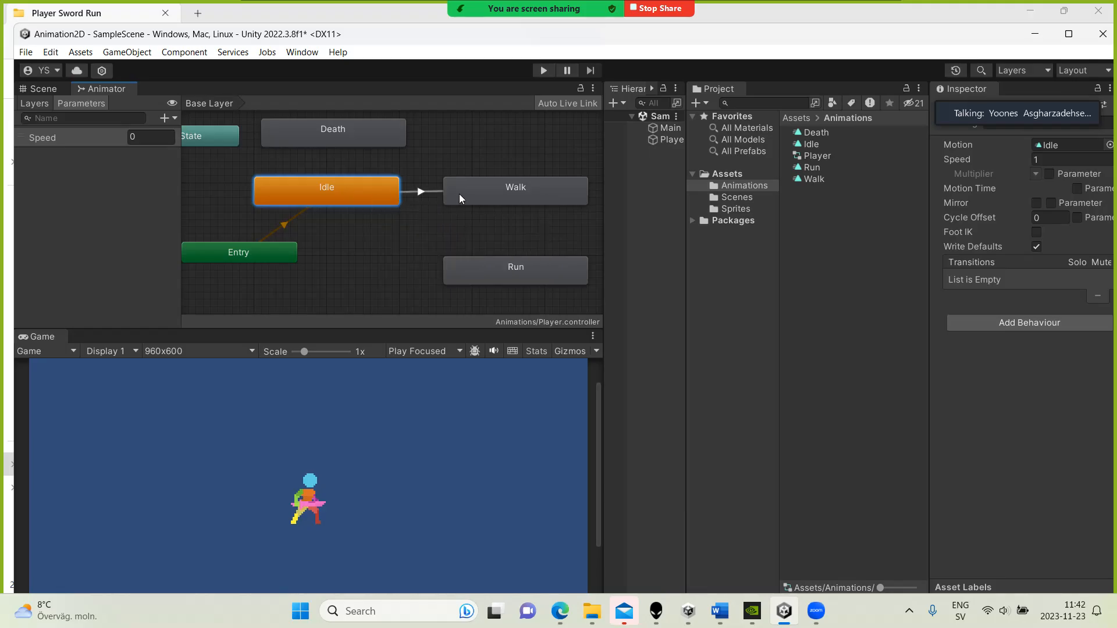
pyautogui.click(478, 194)
pyautogui.moveTo(465, 201)
pyautogui.mouseDown()
pyautogui.moveTo(477, 198)
pyautogui.moveTo(454, 197)
pyautogui.mouseUp()
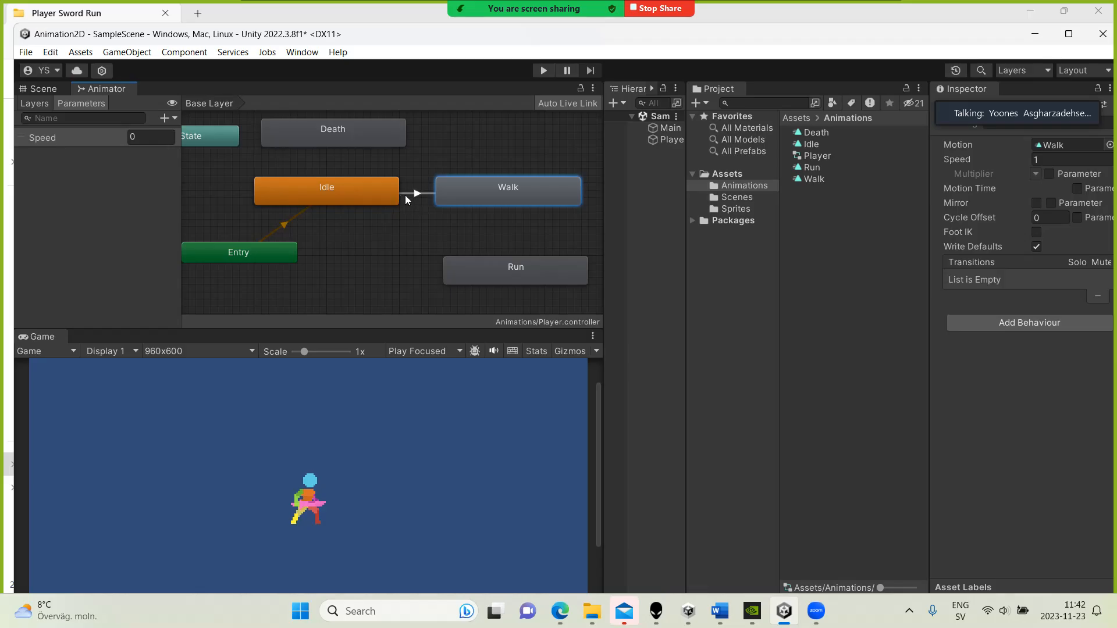
pyautogui.moveTo(373, 202); pyautogui.dragTo(358, 203)
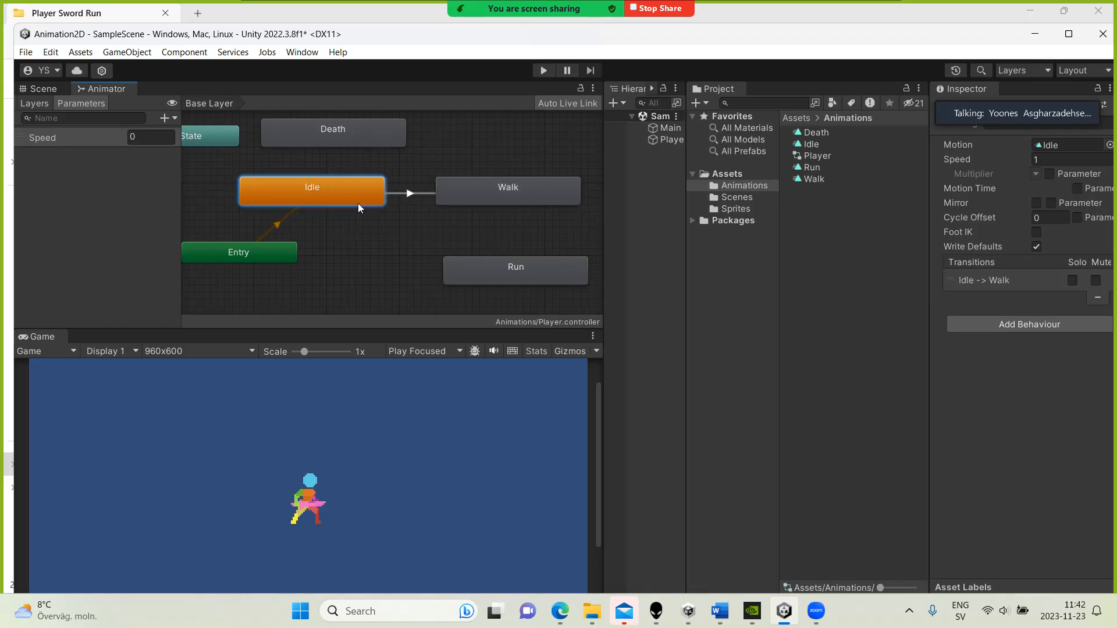
# Show the Idle to Walk transition's properties, widen the Inspector and move the meeting overlay off it.
pyautogui.click(424, 193)
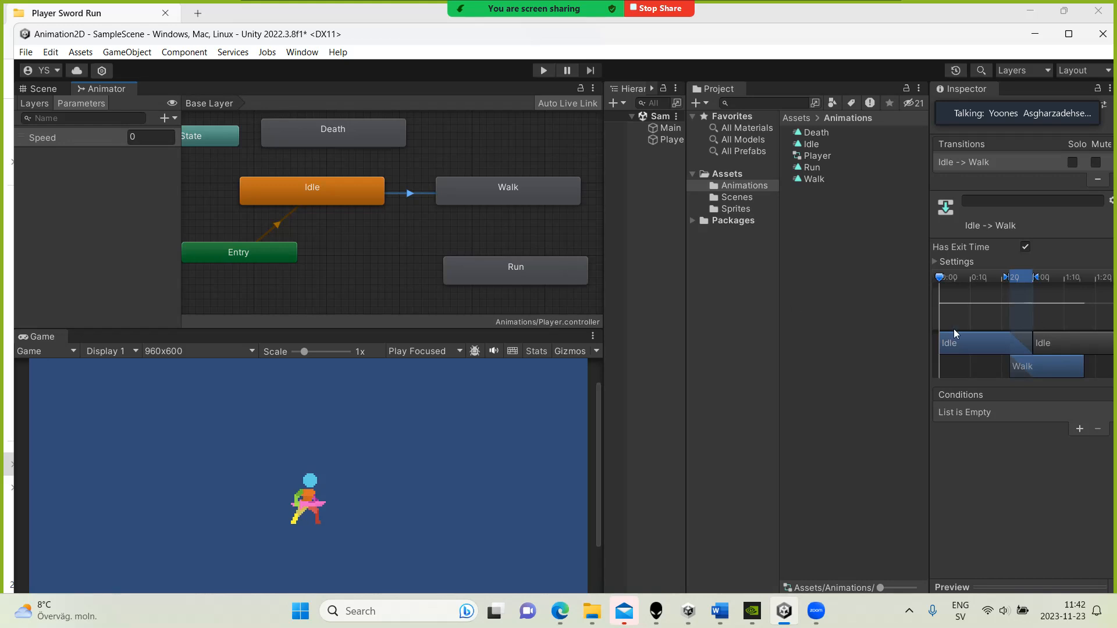
pyautogui.moveTo(931, 180); pyautogui.dragTo(883, 179)
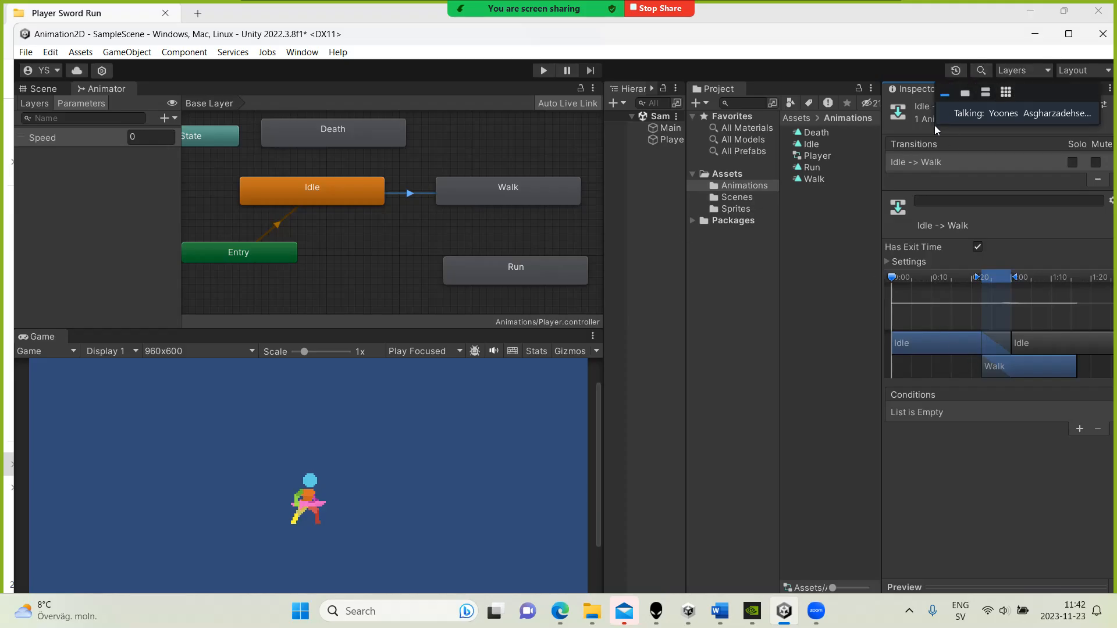
pyautogui.click(449, 199)
pyautogui.click(349, 194)
pyautogui.click(445, 203)
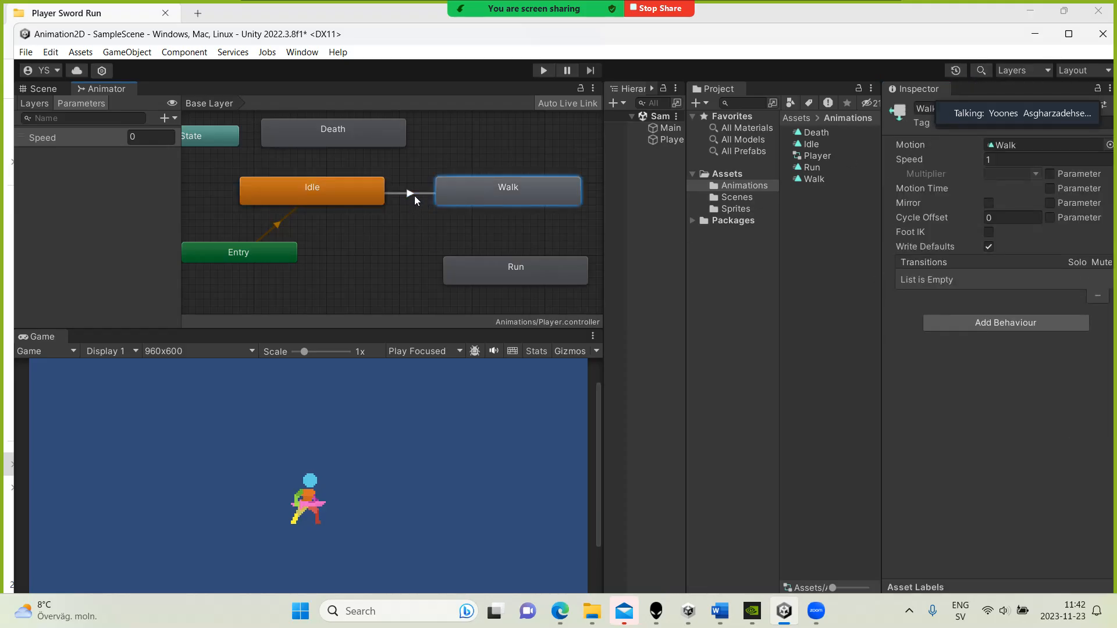
pyautogui.click(417, 193)
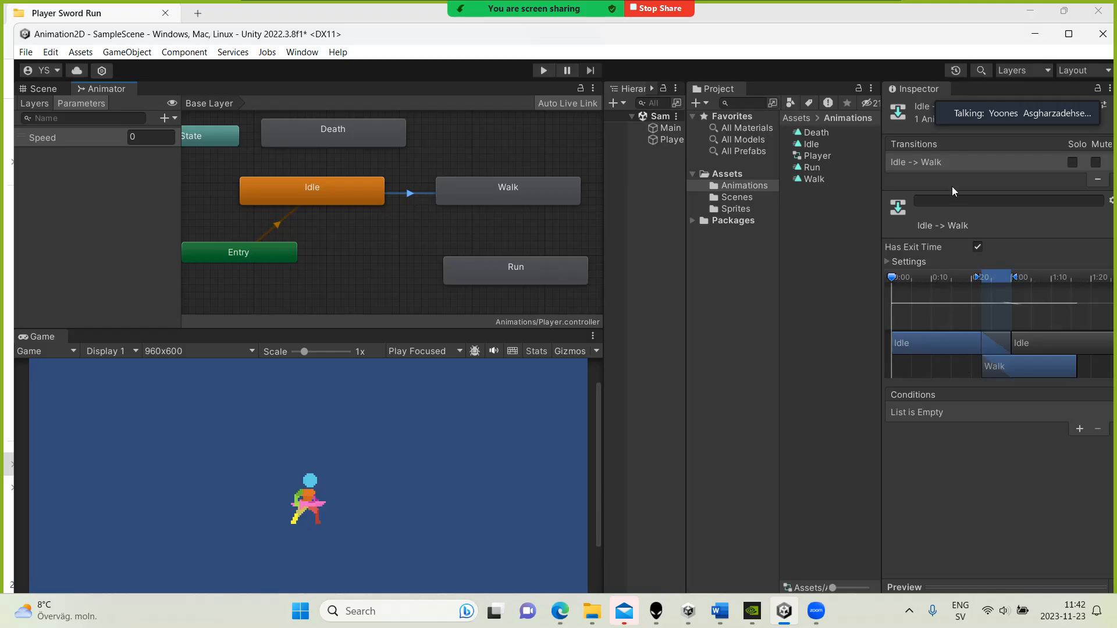
pyautogui.moveTo(944, 113); pyautogui.dragTo(947, 43)
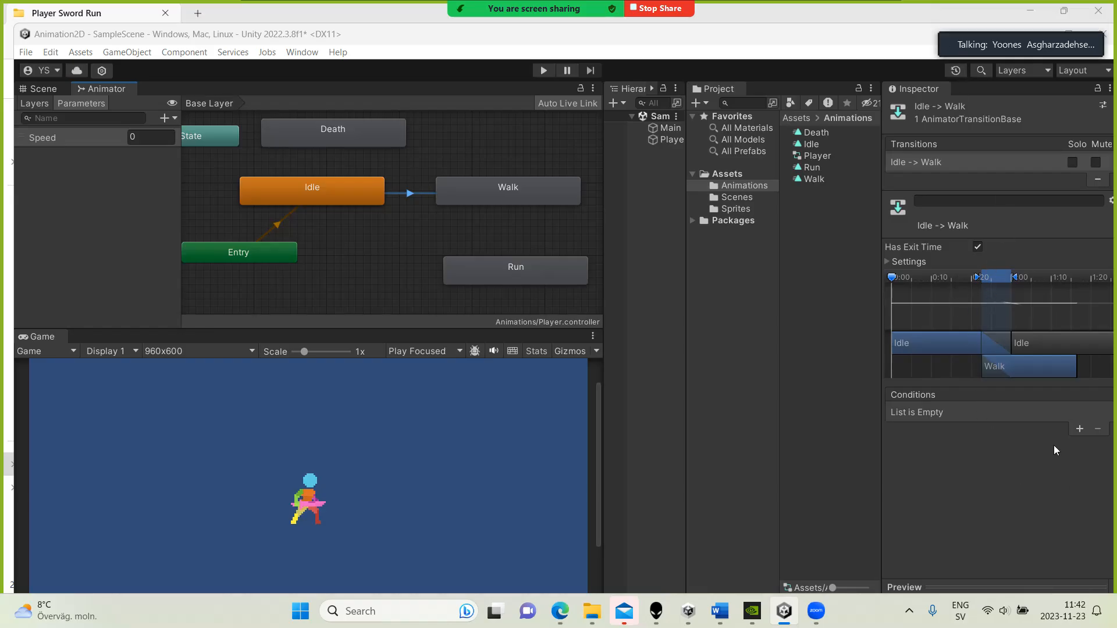
# Add a condition to the Idle to Walk transition requiring Speed Greater than 0.1.
pyautogui.click(1079, 429)
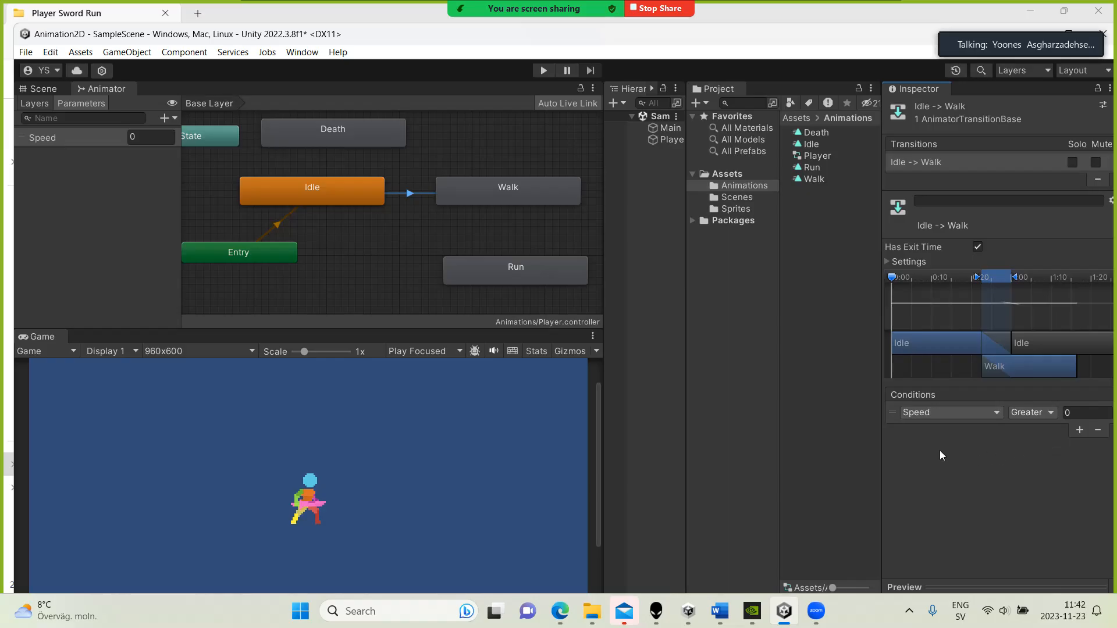
pyautogui.click(954, 414)
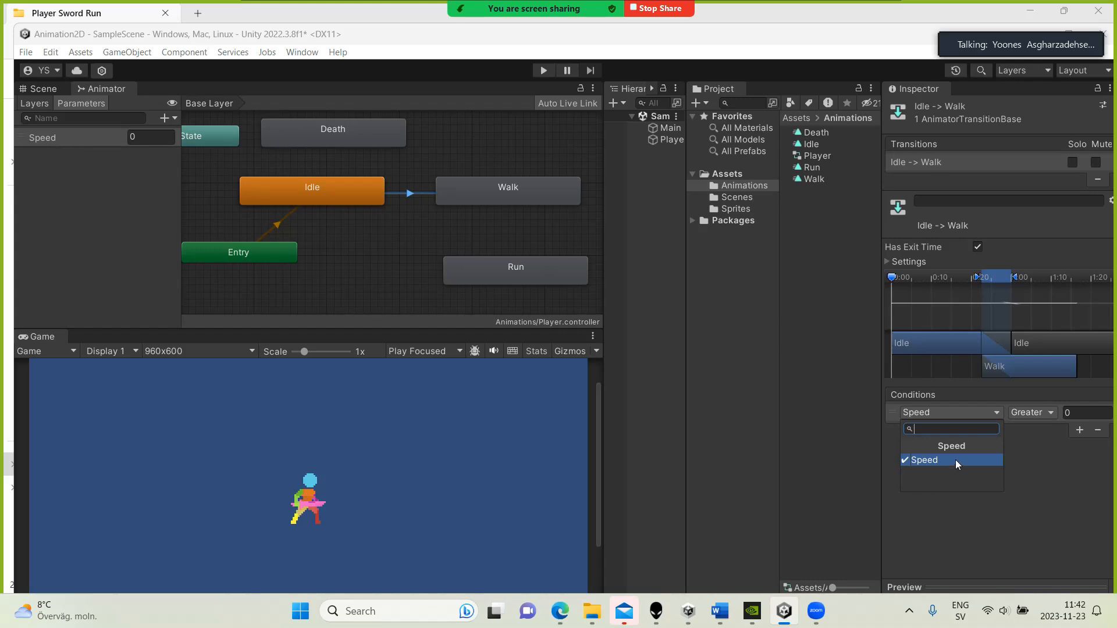
pyautogui.click(1026, 470)
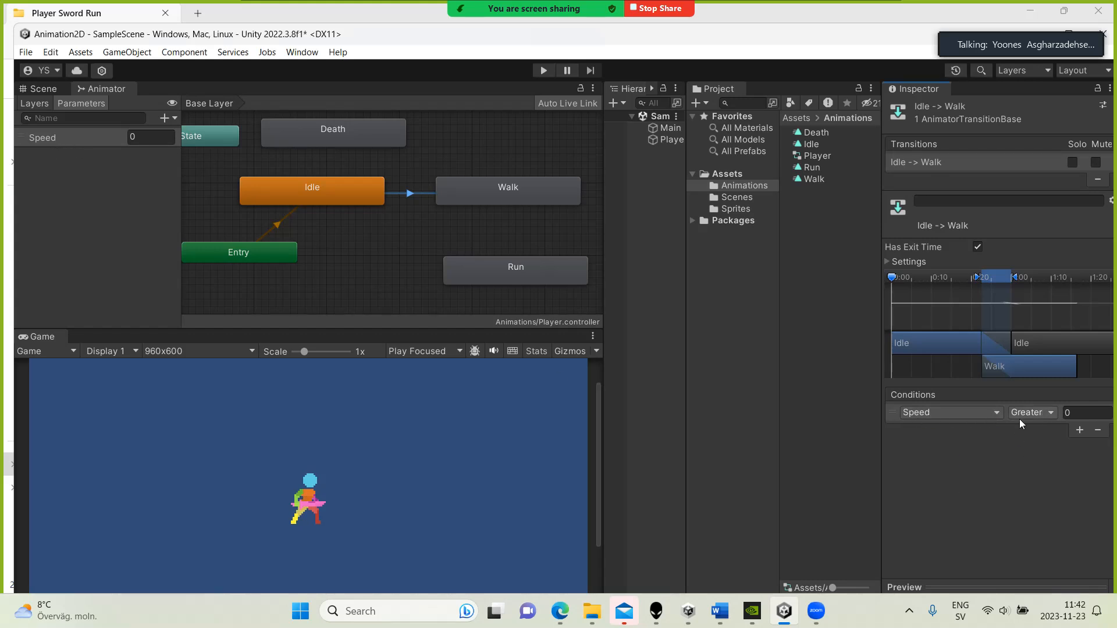
pyautogui.click(1082, 414)
pyautogui.write('.1')
pyautogui.press('Return')
# Test the Idle to Walk transition in Play mode with Speed set to 0.5, and stop playing.
pyautogui.click(543, 70)
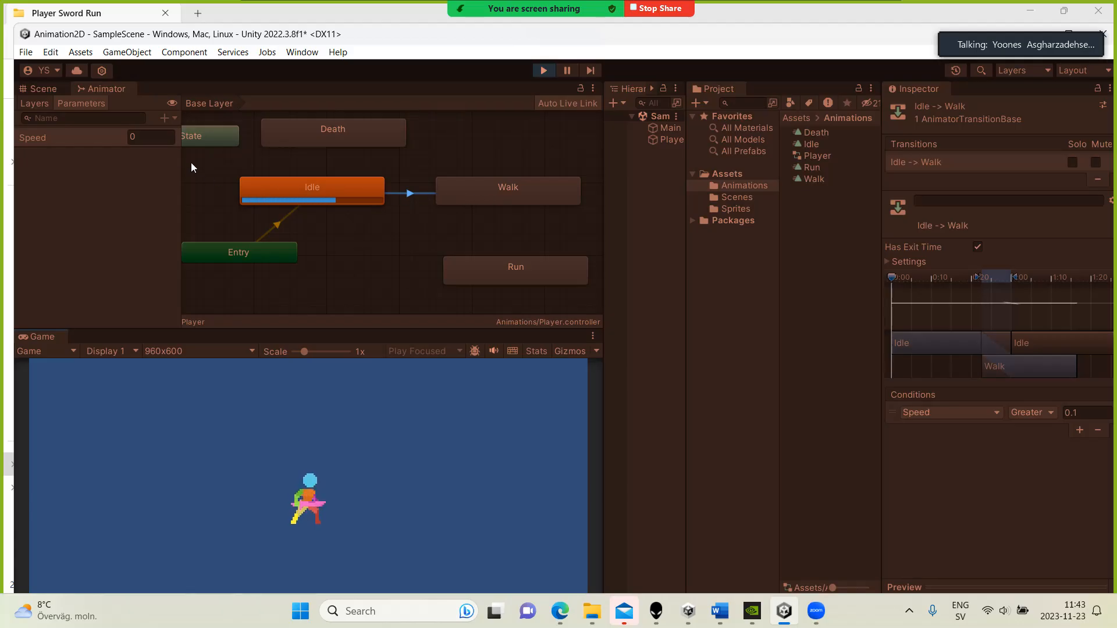
pyautogui.click(142, 139)
pyautogui.write('0.5')
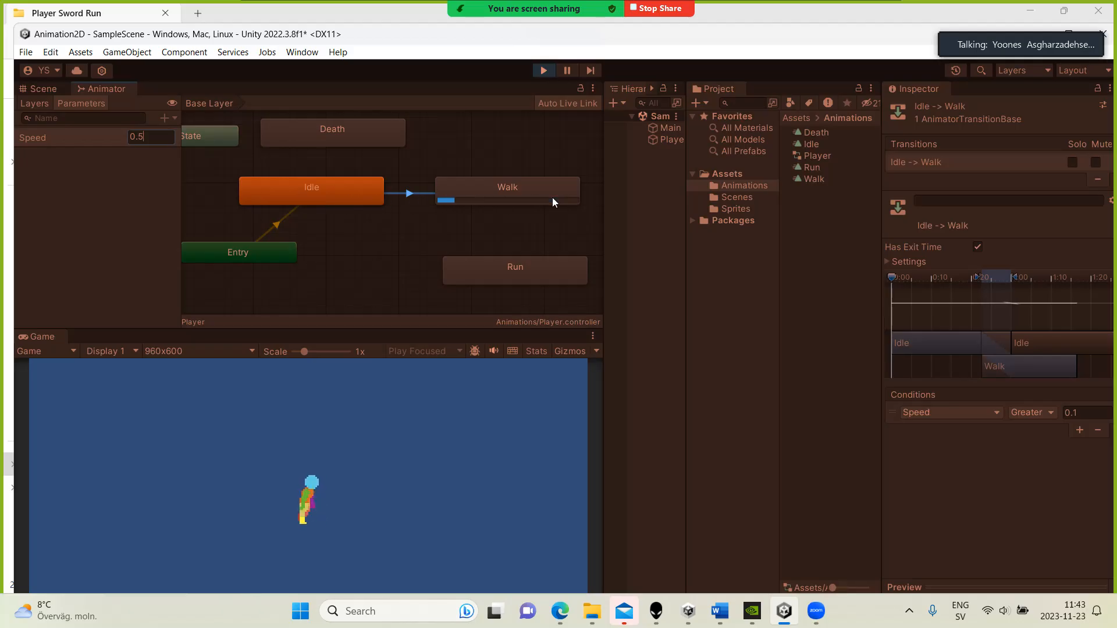
pyautogui.click(543, 71)
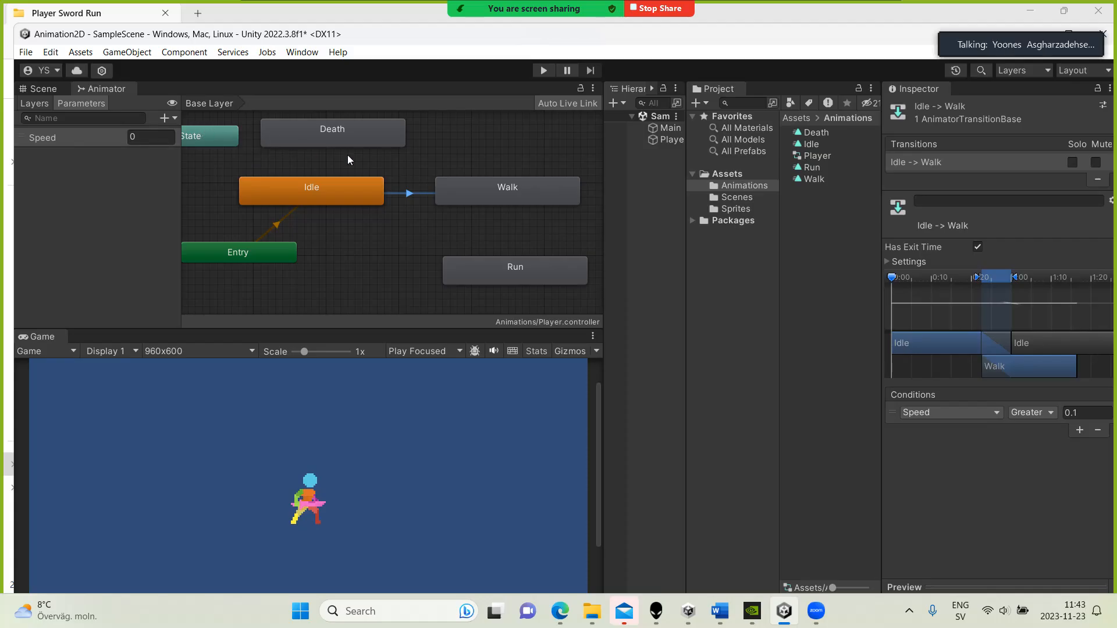
# Make a transition from Walk to Run and align the Run state directly beneath Walk.
pyautogui.rightClick(473, 193)
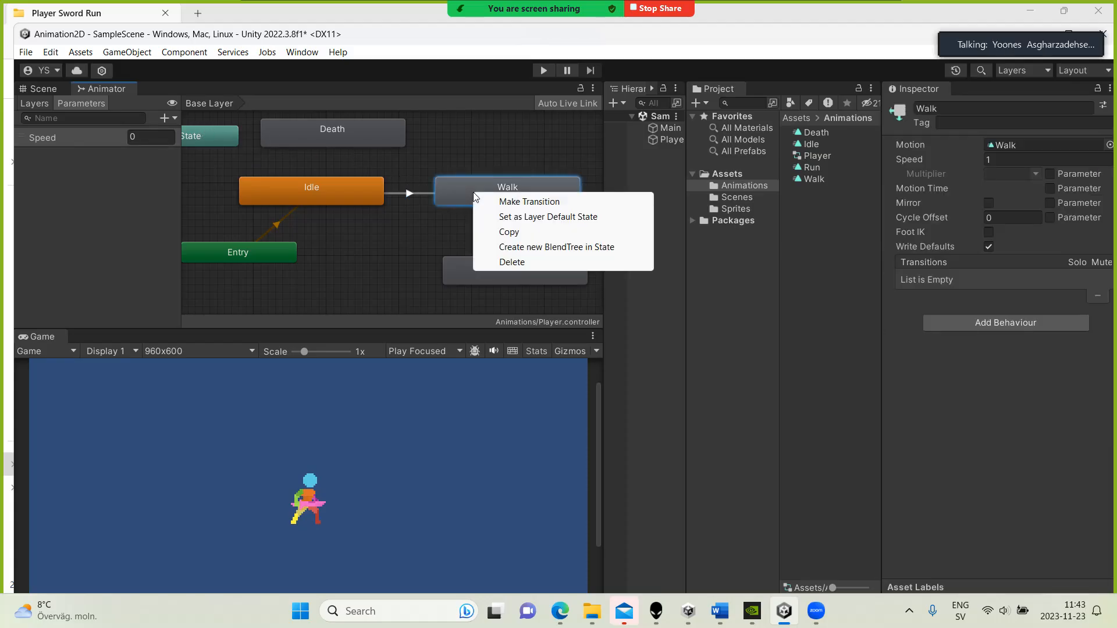
pyautogui.click(521, 203)
pyautogui.click(515, 265)
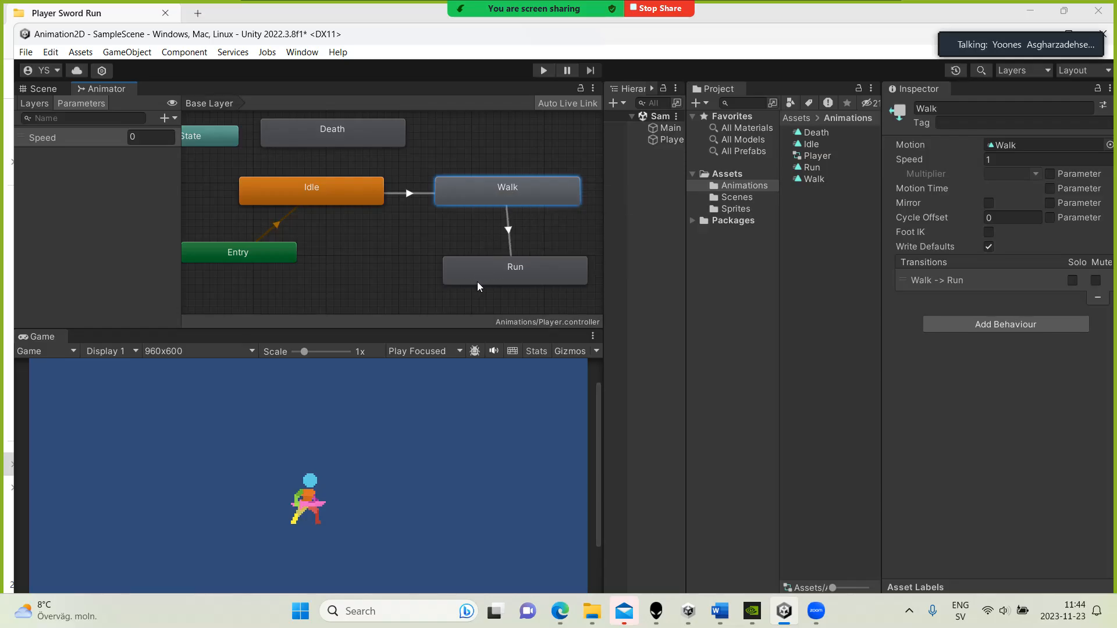
pyautogui.moveTo(466, 282); pyautogui.dragTo(459, 291)
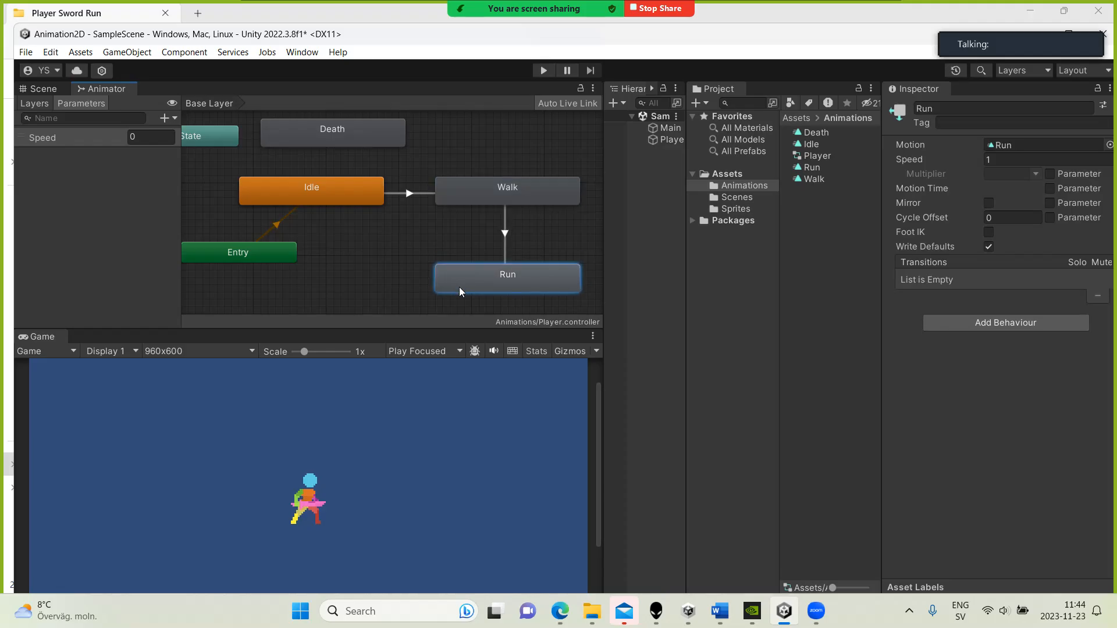
# Add a condition to the Walk to Run transition requiring Speed Greater than 2.
pyautogui.click(505, 227)
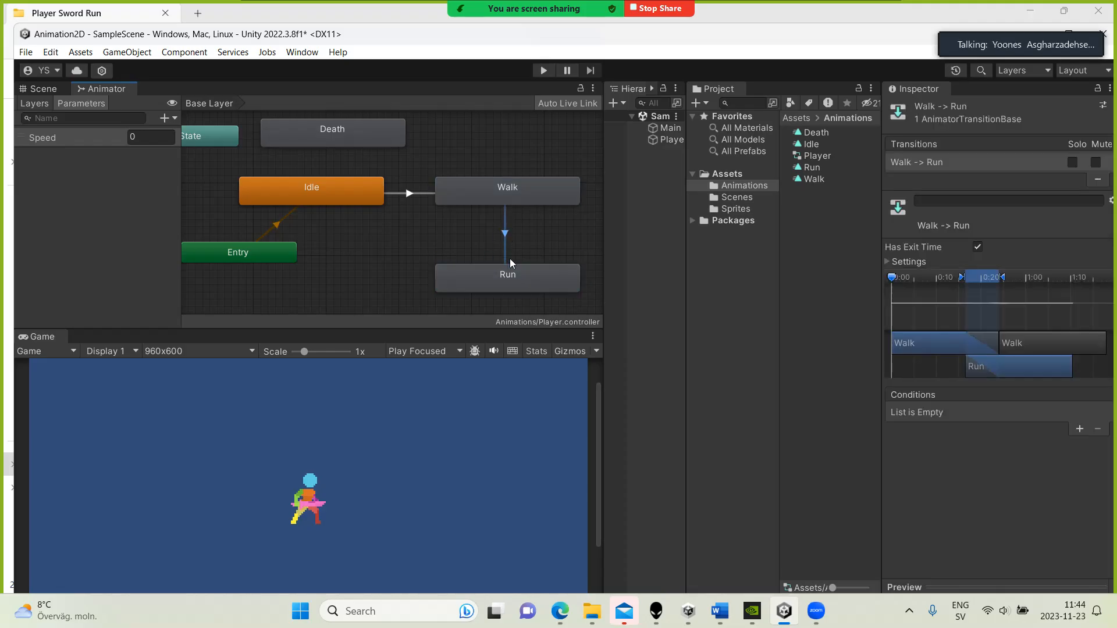
pyautogui.click(1080, 429)
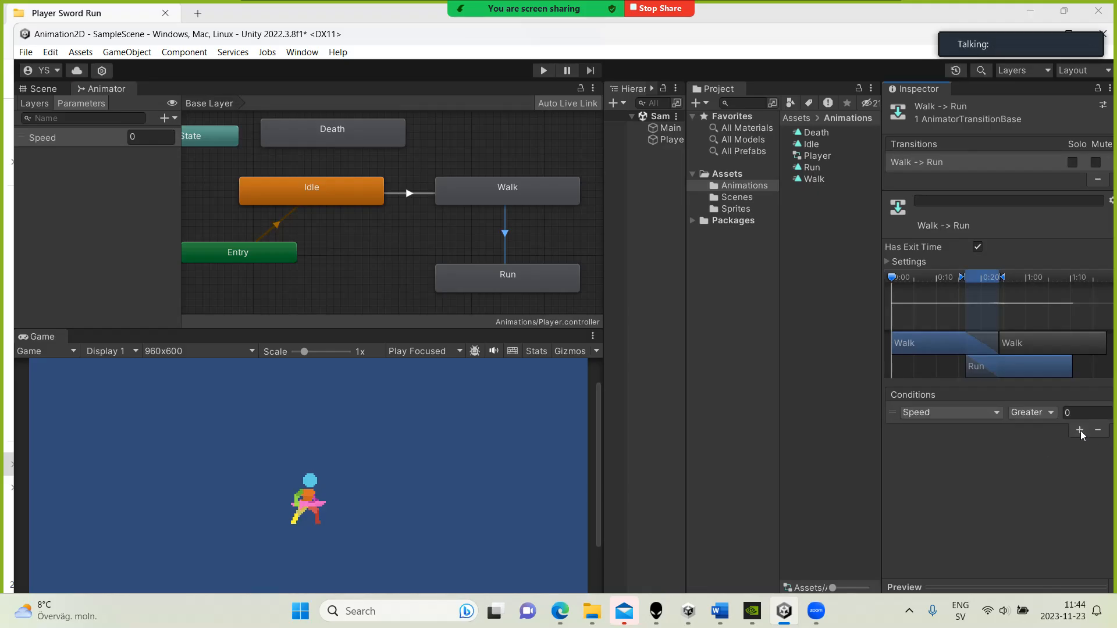
pyautogui.click(977, 416)
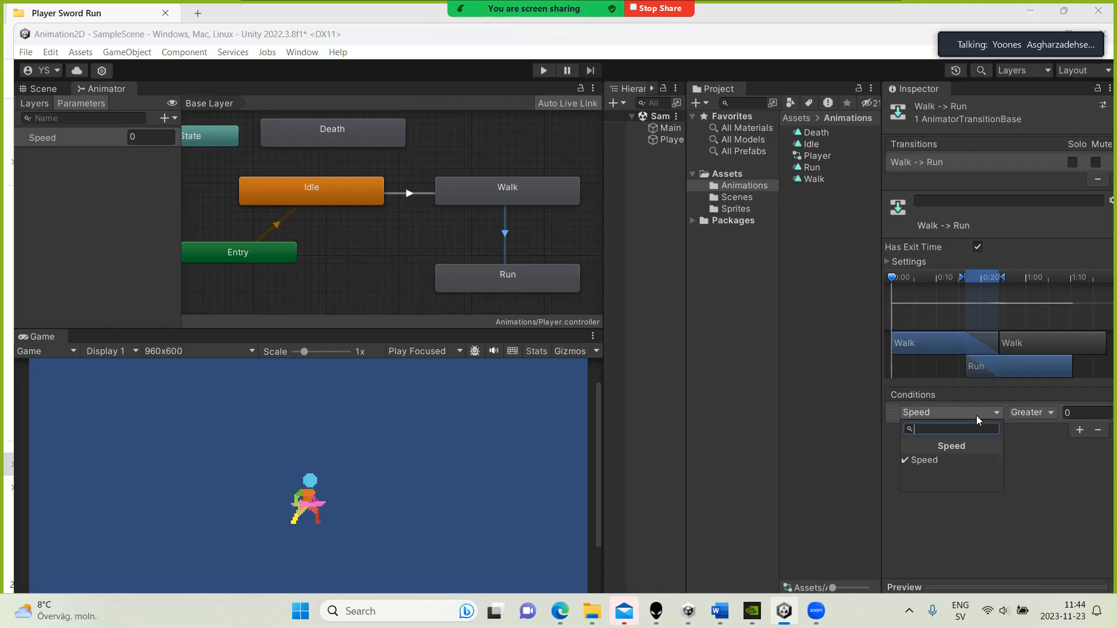
pyautogui.click(959, 460)
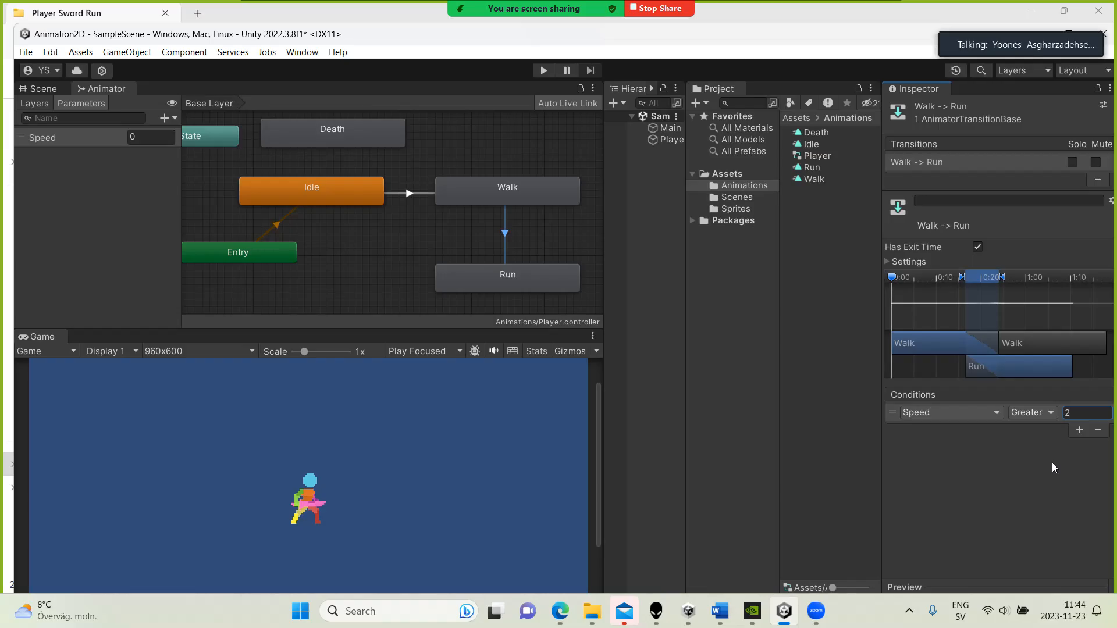
pyautogui.press('BackSpace')
pyautogui.write('2')
pyautogui.press('Return')
# Test both transitions in Play mode with Speed set to 1 and then 3, and stop playing.
pyautogui.click(544, 71)
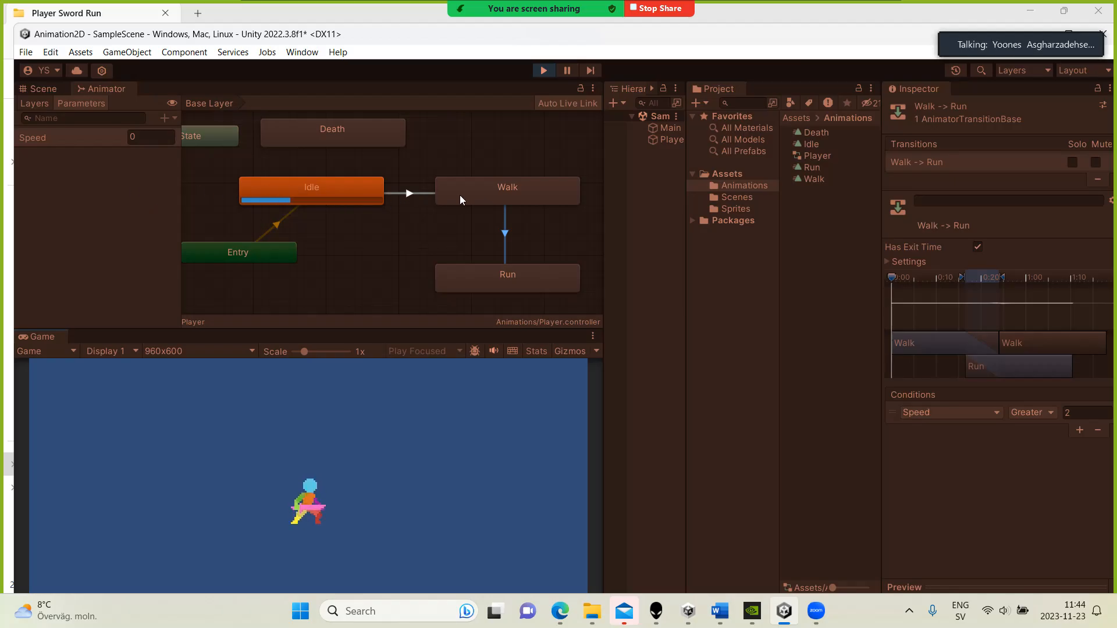
pyautogui.click(142, 138)
pyautogui.write('1')
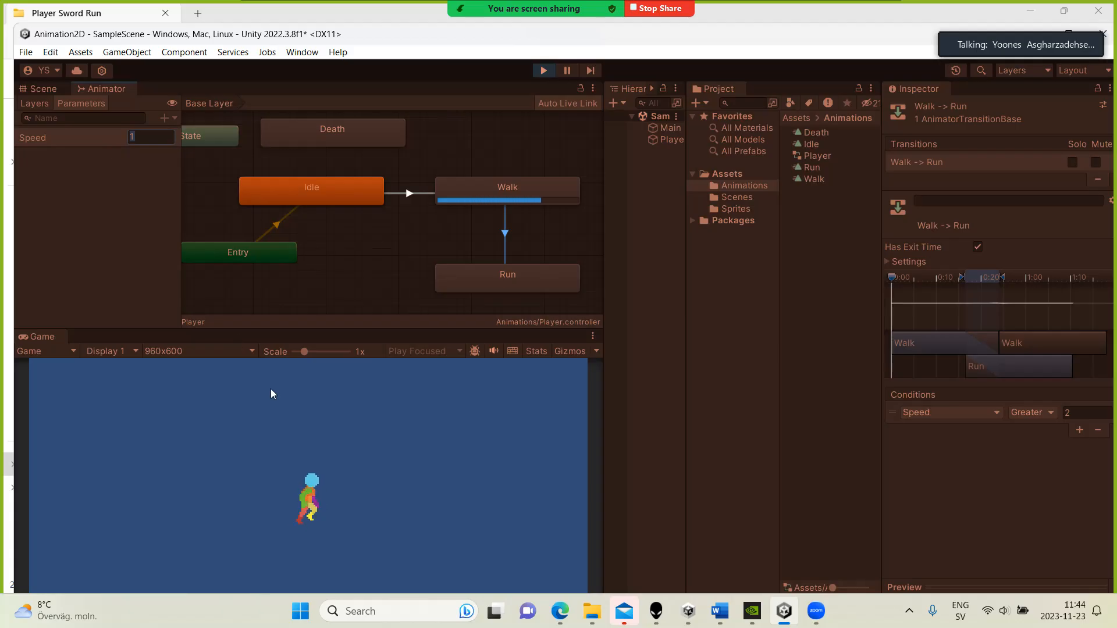
pyautogui.write('3')
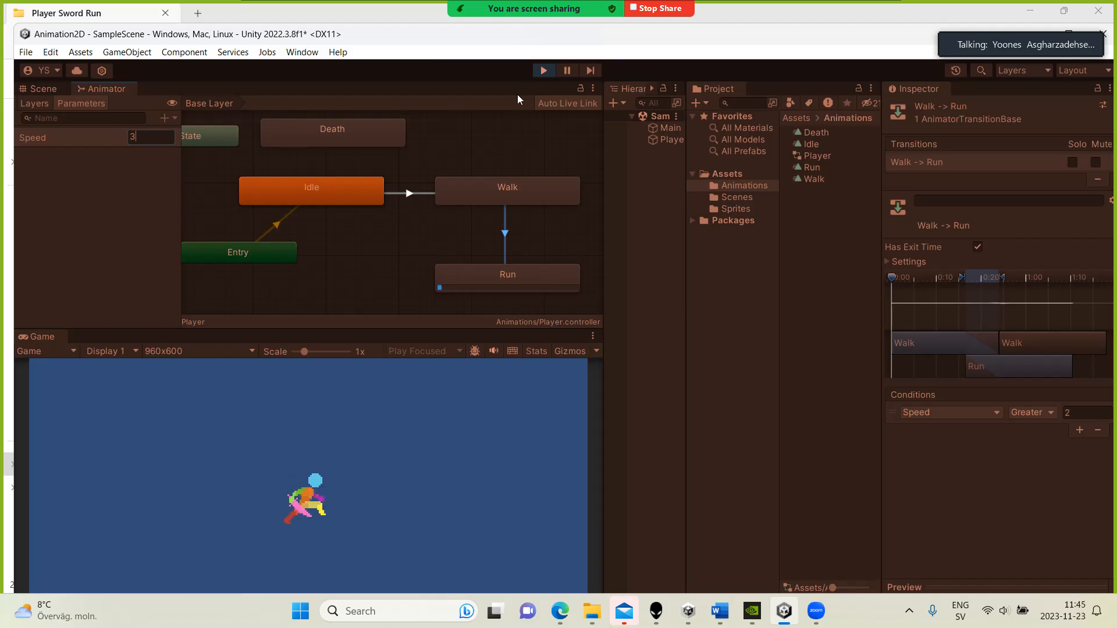
pyautogui.click(544, 70)
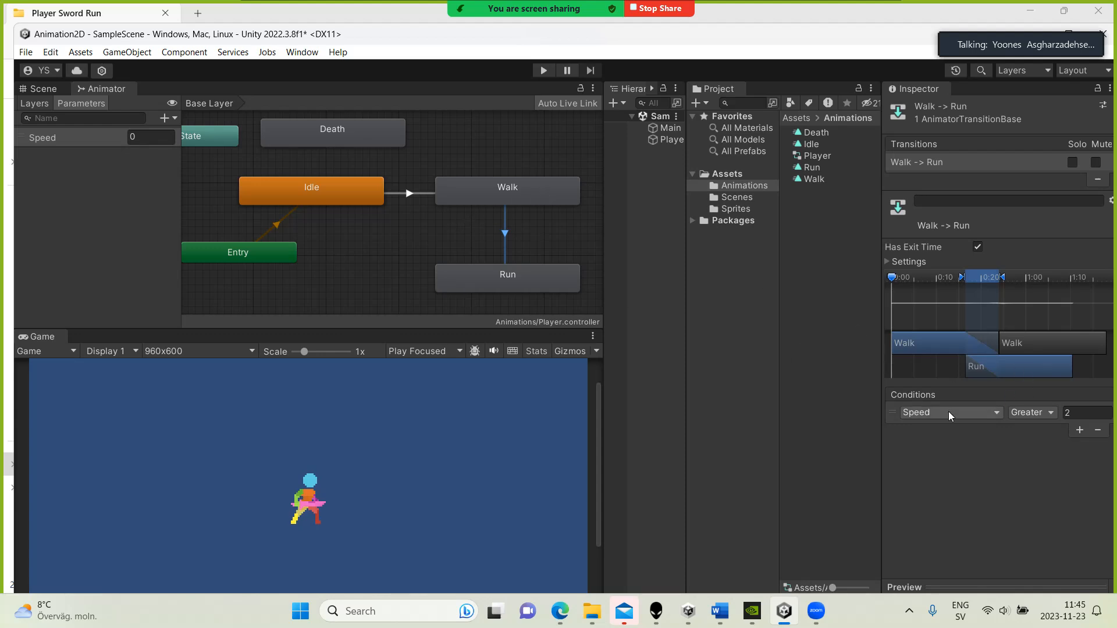
# Expand the Walk to Run transition's settings and turn off Has Exit Time and Fixed Duration.
pyautogui.click(892, 263)
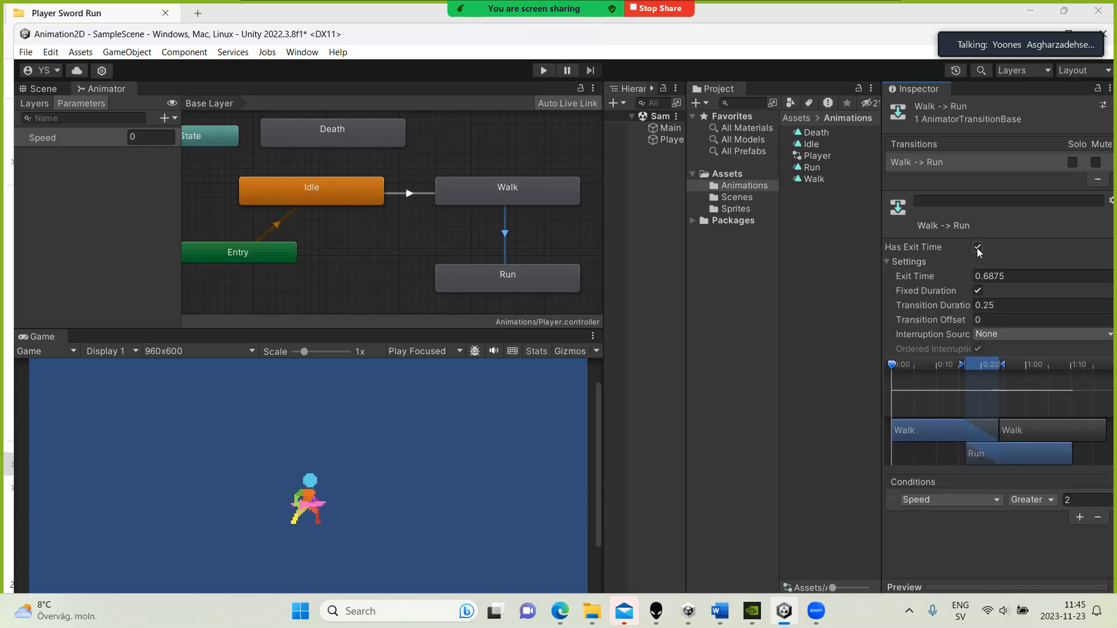
pyautogui.click(977, 247)
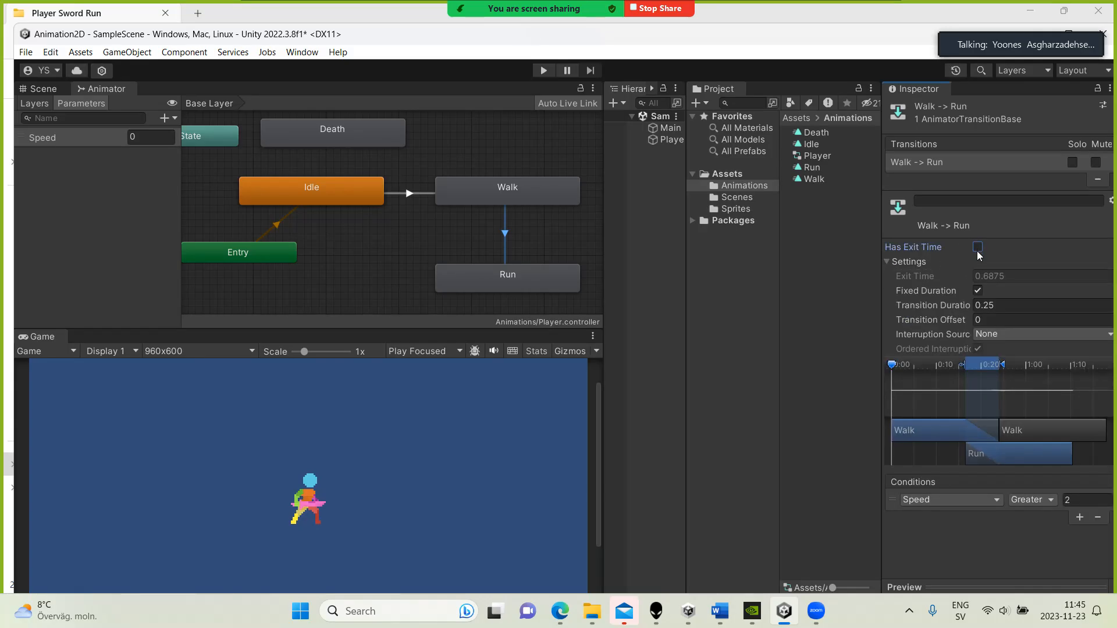
pyautogui.click(978, 291)
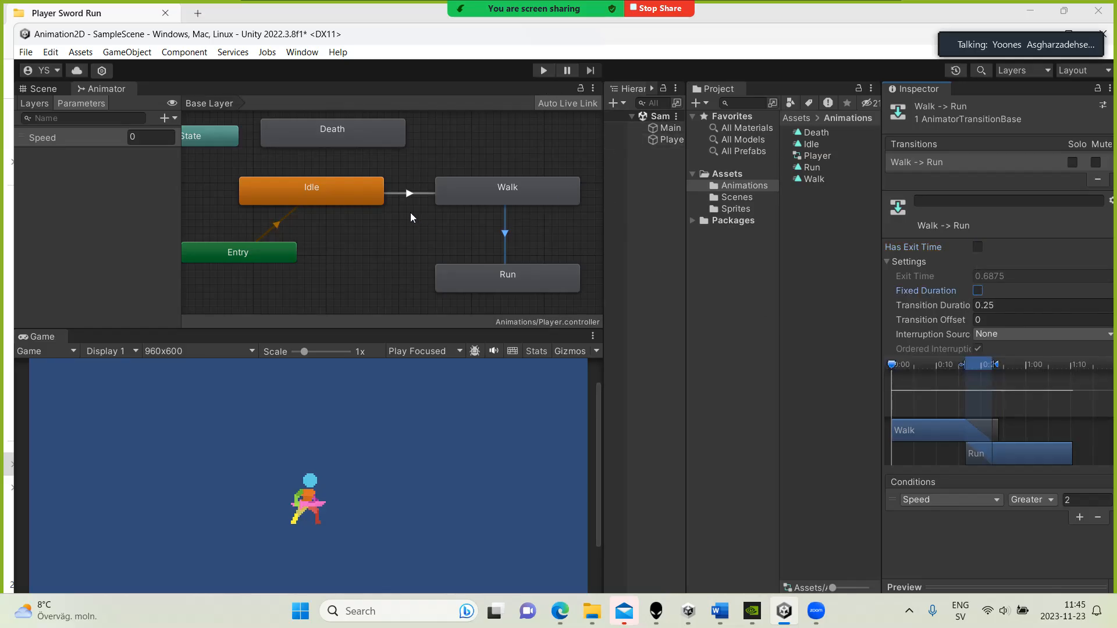
# Turn off Has Exit Time and Fixed Duration for the Idle to Walk transition.
pyautogui.click(397, 193)
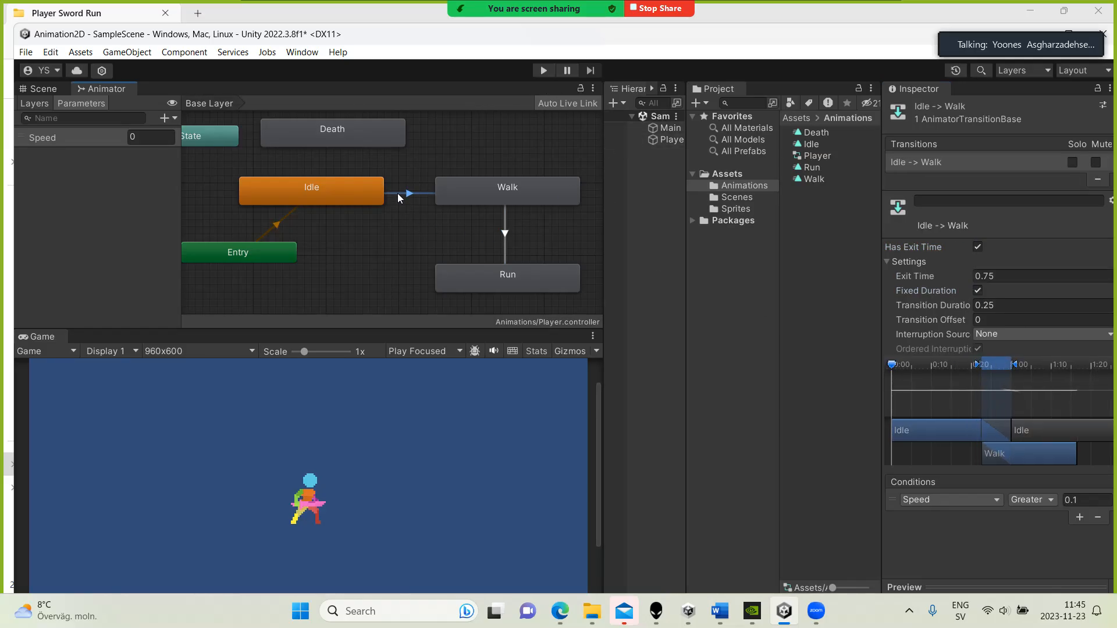
pyautogui.click(977, 246)
pyautogui.click(978, 291)
# Test the Idle, Walk and Run changes in Play mode with Speed set to 1 and then 5, and stop playing.
pyautogui.click(544, 71)
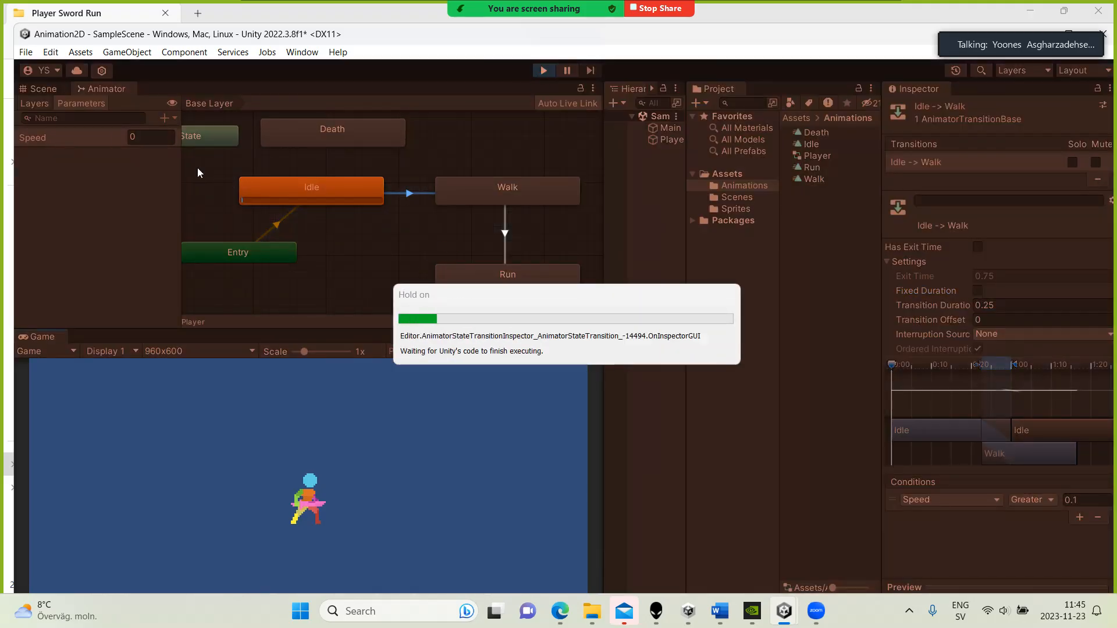
pyautogui.click(153, 140)
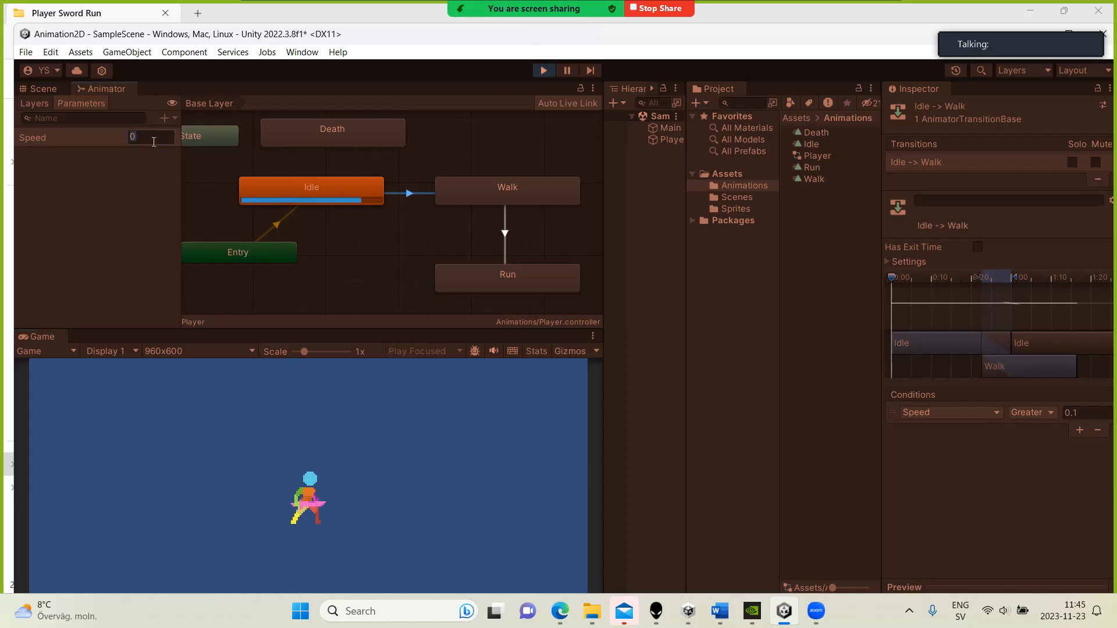
pyautogui.write('1')
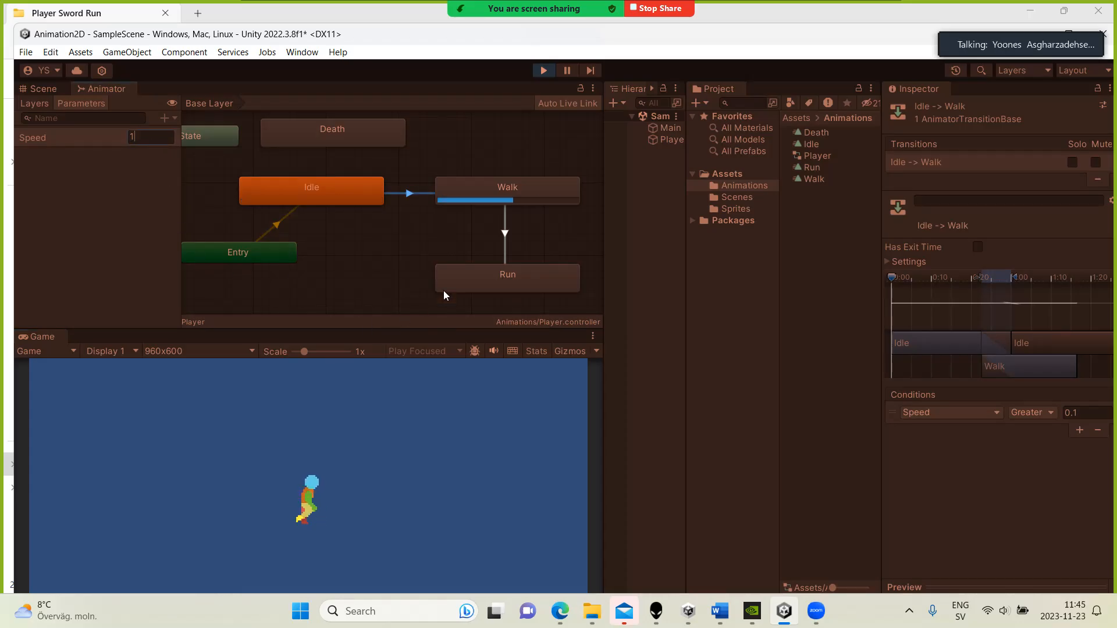
pyautogui.moveTo(141, 139); pyautogui.dragTo(89, 139)
pyautogui.write('5')
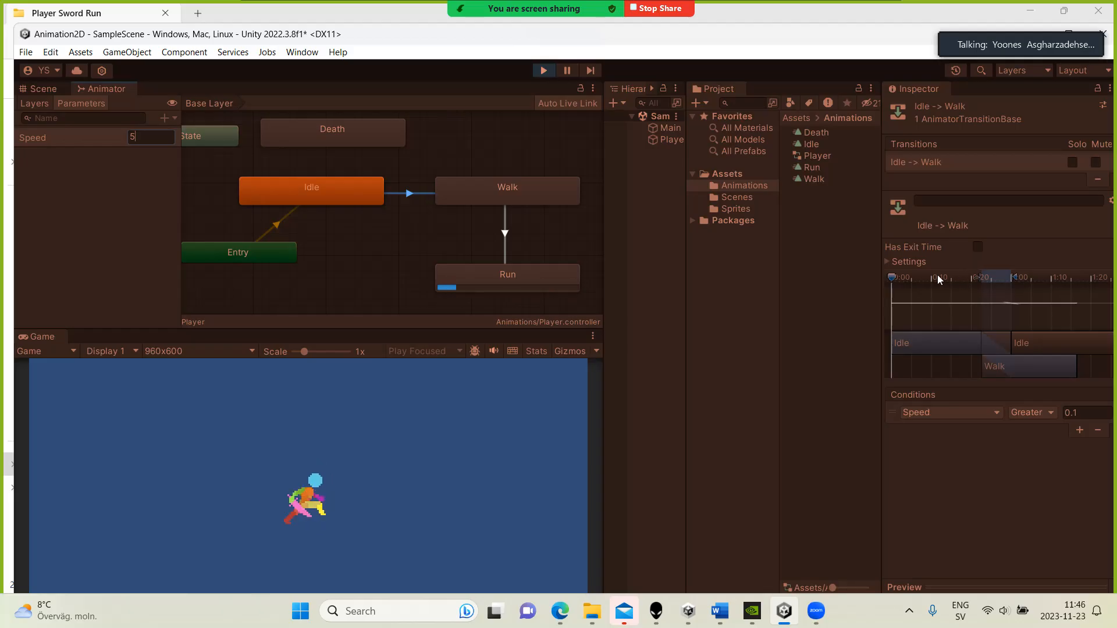
pyautogui.click(544, 70)
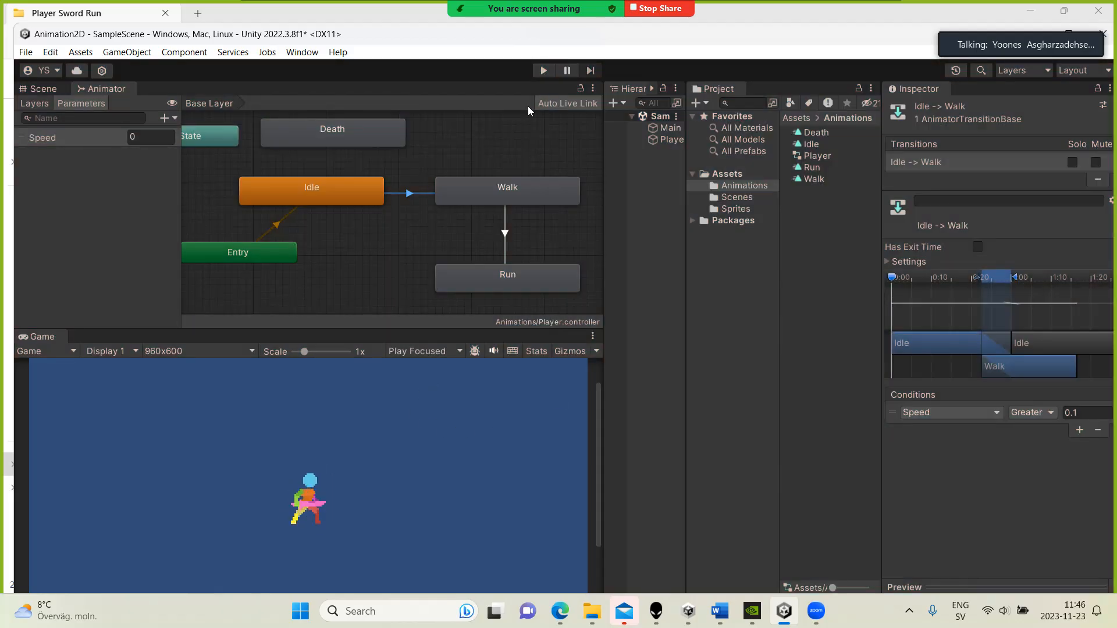
# Rearrange the state graph: lower Idle and Walk slightly, line up Any State and Death above them, and move Entry beneath Idle.
pyautogui.moveTo(347, 199); pyautogui.dragTo(350, 214)
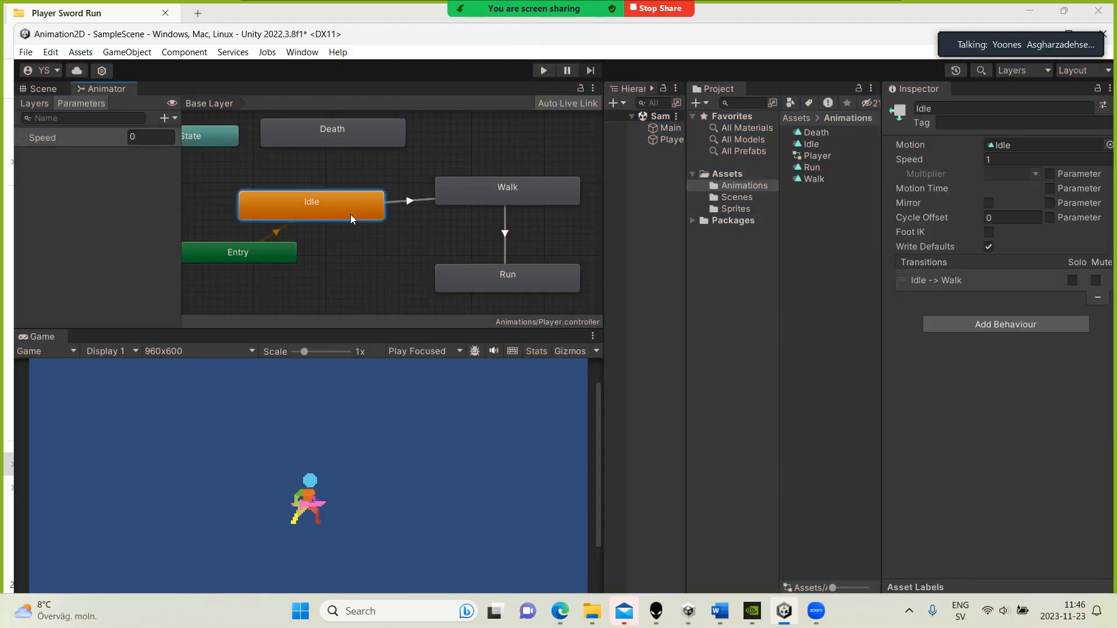
pyautogui.moveTo(463, 197); pyautogui.dragTo(461, 214)
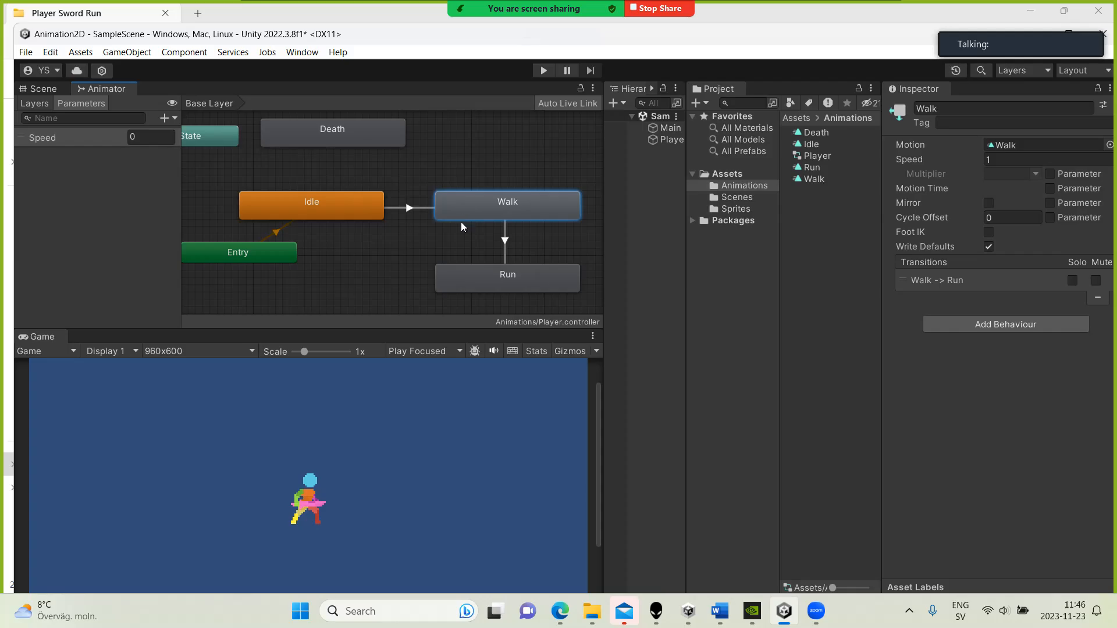
pyautogui.moveTo(292, 144); pyautogui.dragTo(347, 153)
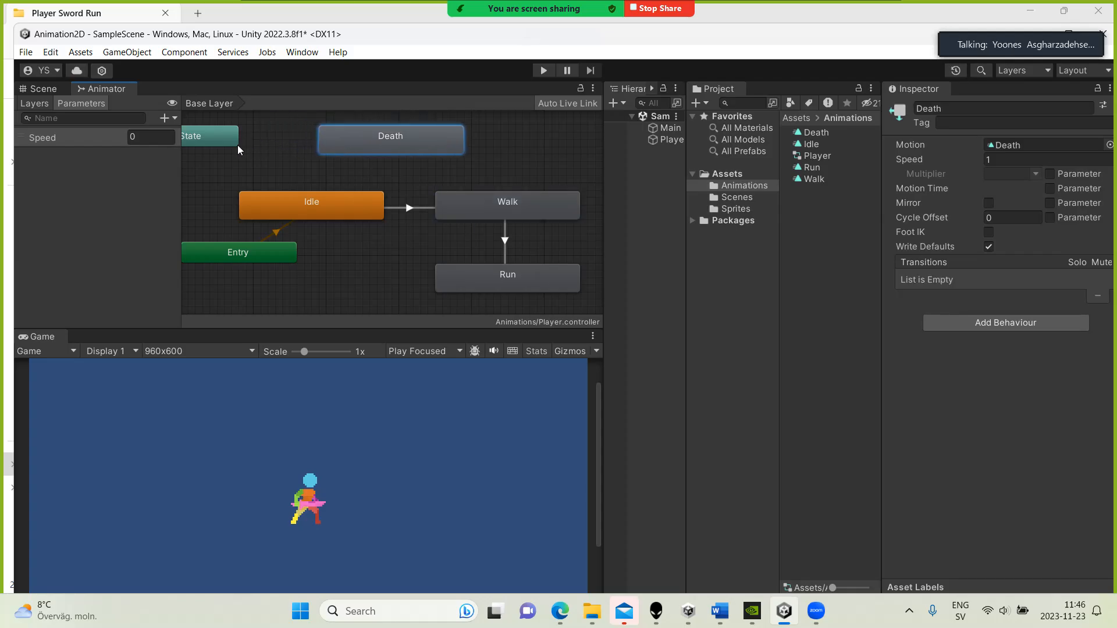
pyautogui.moveTo(237, 145); pyautogui.dragTo(373, 143)
pyautogui.moveTo(268, 144); pyautogui.dragTo(283, 145)
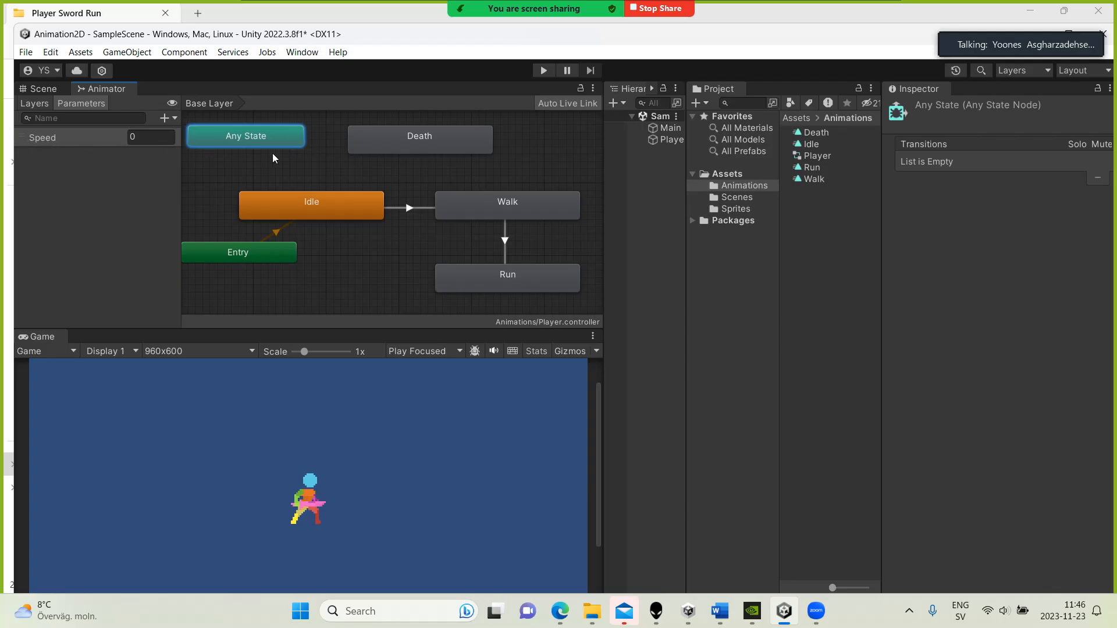
pyautogui.moveTo(294, 143); pyautogui.dragTo(397, 149)
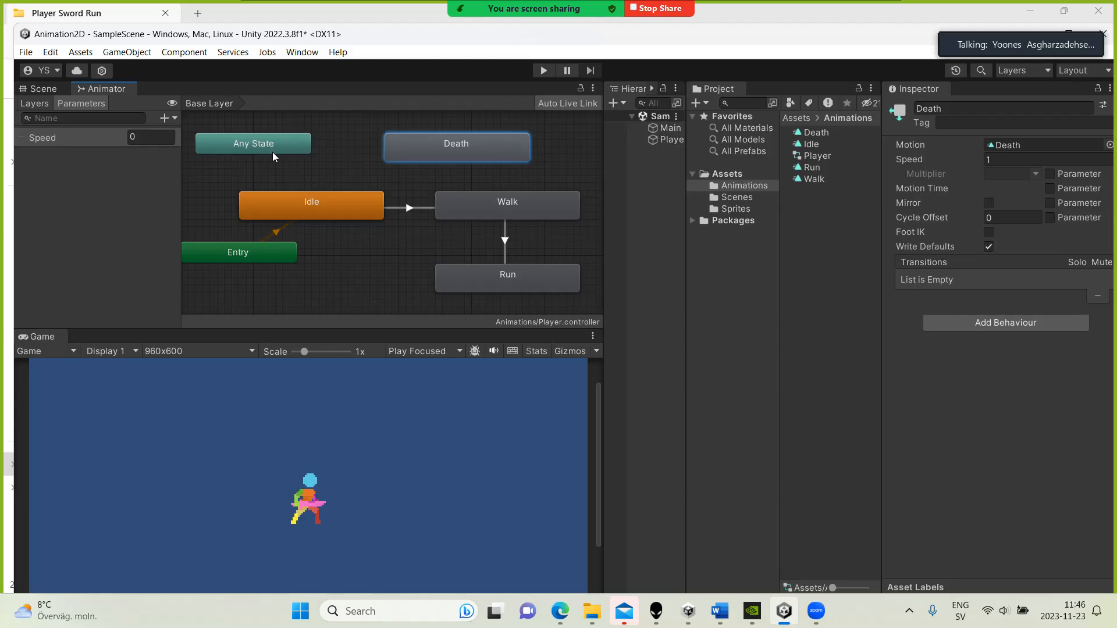
pyautogui.click(263, 277)
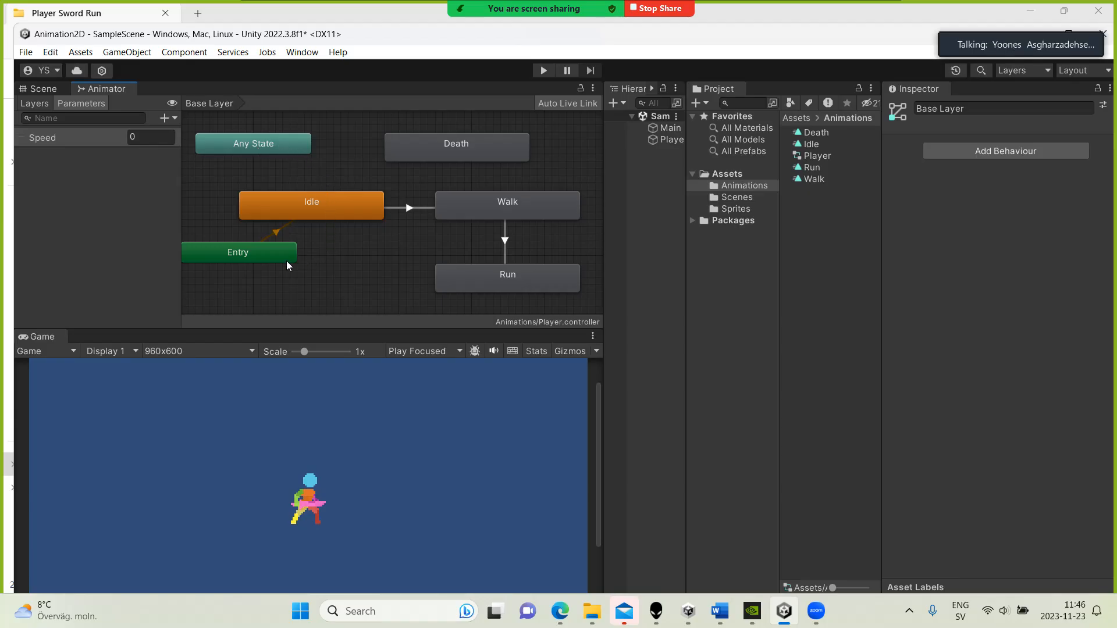
pyautogui.moveTo(282, 258); pyautogui.dragTo(288, 280)
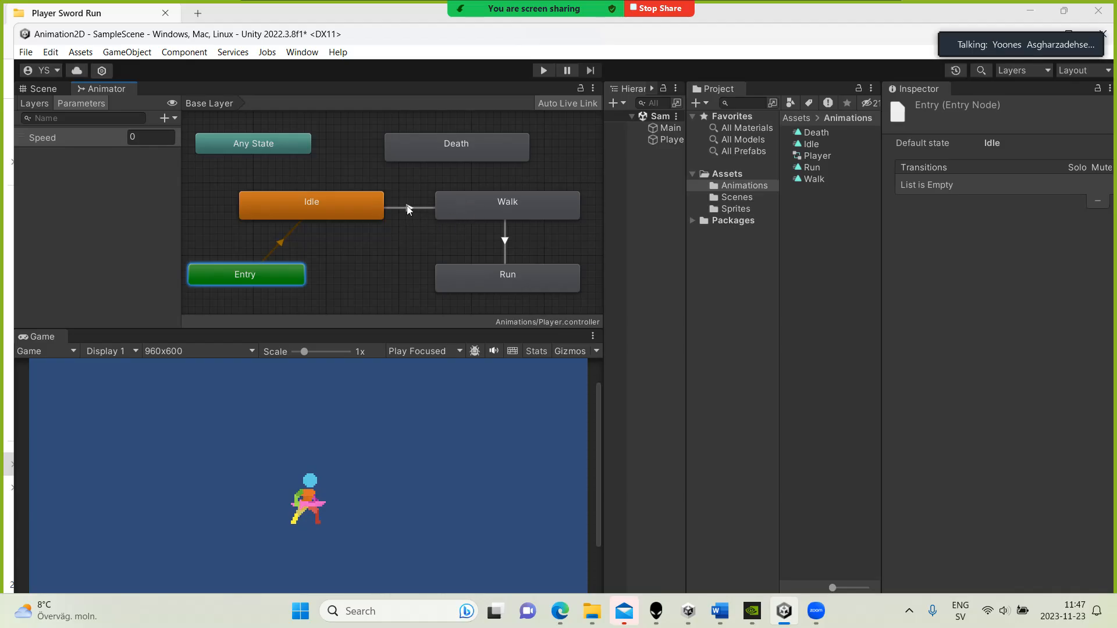
# Make a return transition from the Run state to the Walk state.
pyautogui.click(476, 280)
pyautogui.rightClick(476, 280)
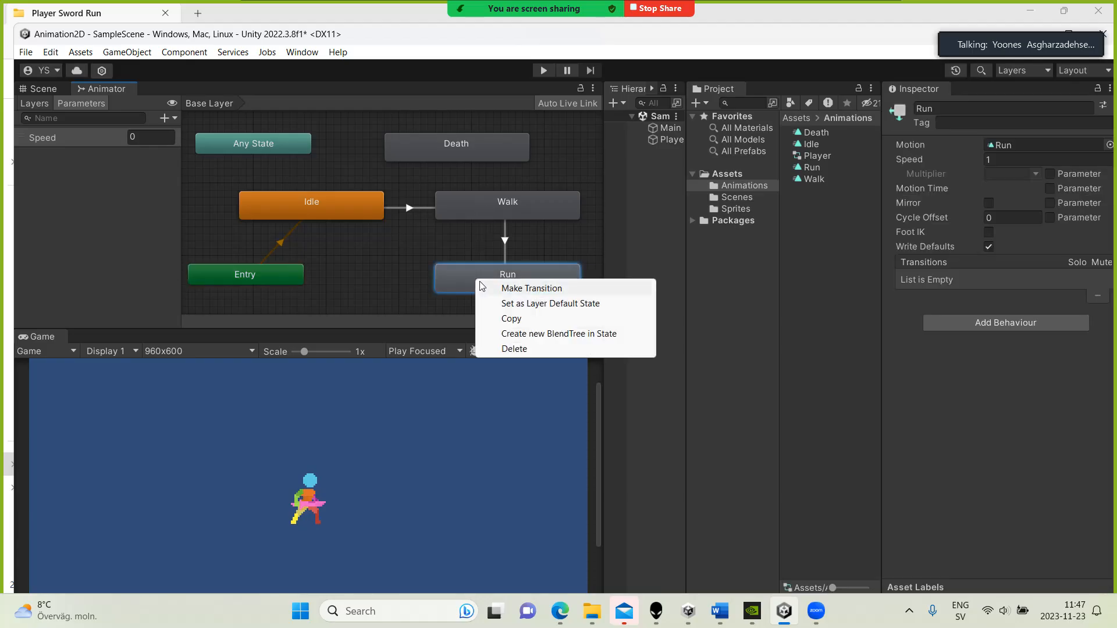
pyautogui.click(520, 294)
pyautogui.click(486, 214)
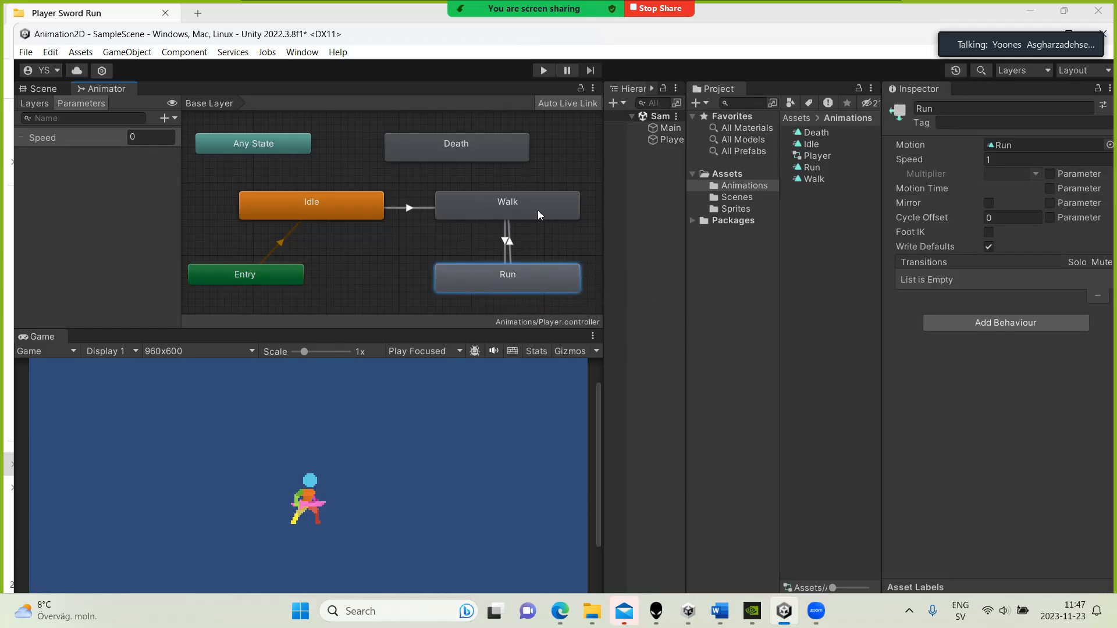
# Add a condition to the Run to Walk transition requiring Speed Less than 2.
pyautogui.click(511, 243)
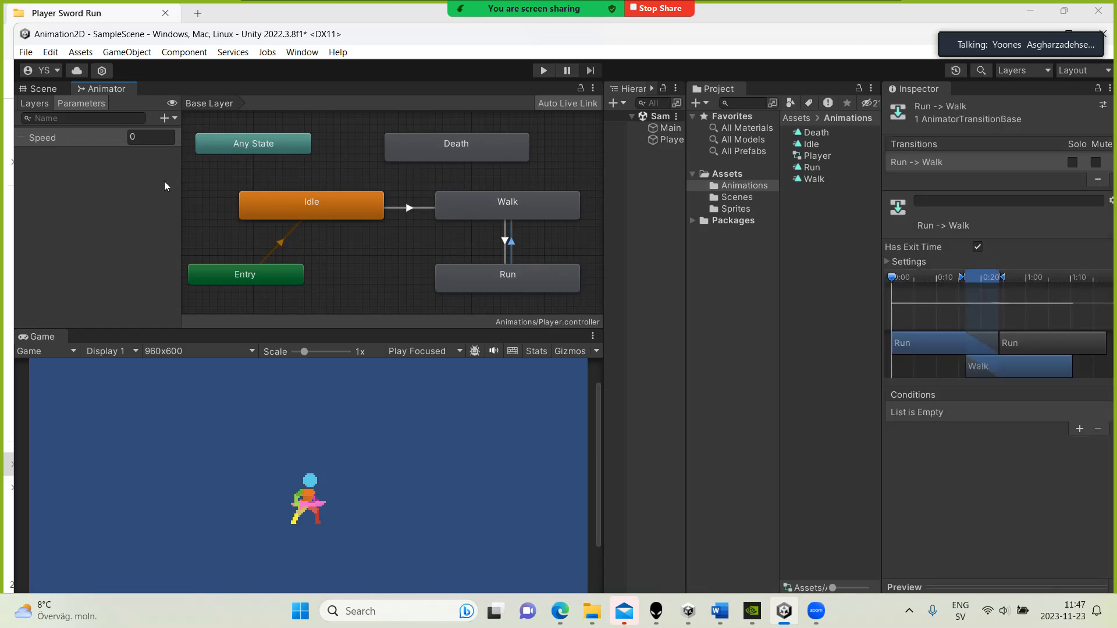
pyautogui.click(1080, 428)
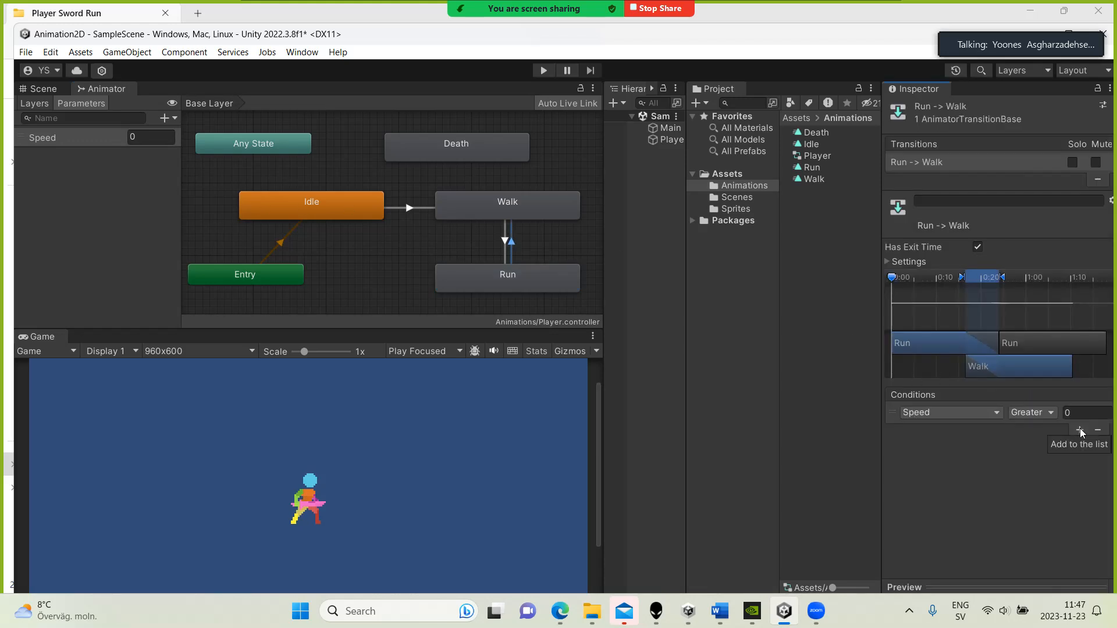
pyautogui.click(1046, 414)
pyautogui.click(1026, 445)
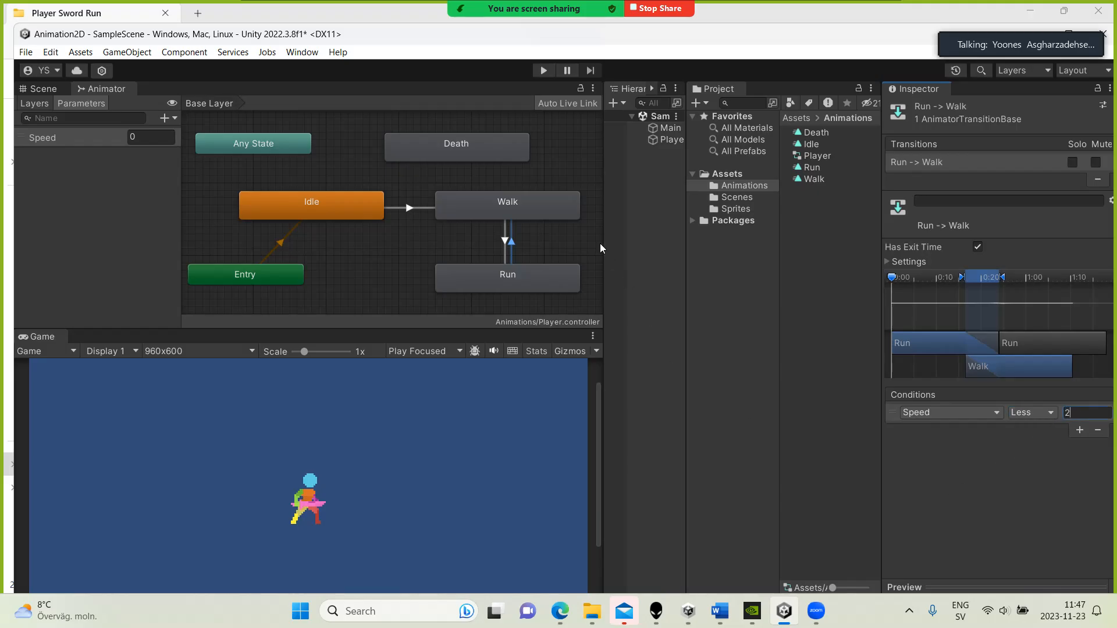
pyautogui.click(997, 472)
# Make a return transition from the Walk state to the Idle state.
pyautogui.click(446, 200)
pyautogui.rightClick(446, 201)
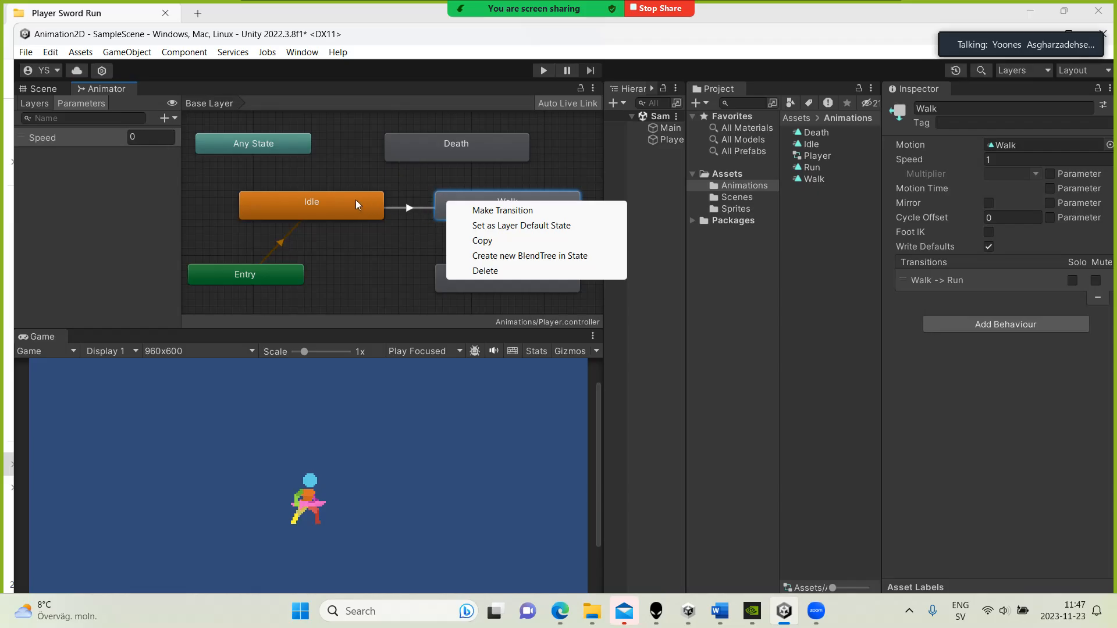
pyautogui.click(356, 204)
pyautogui.rightClick(465, 199)
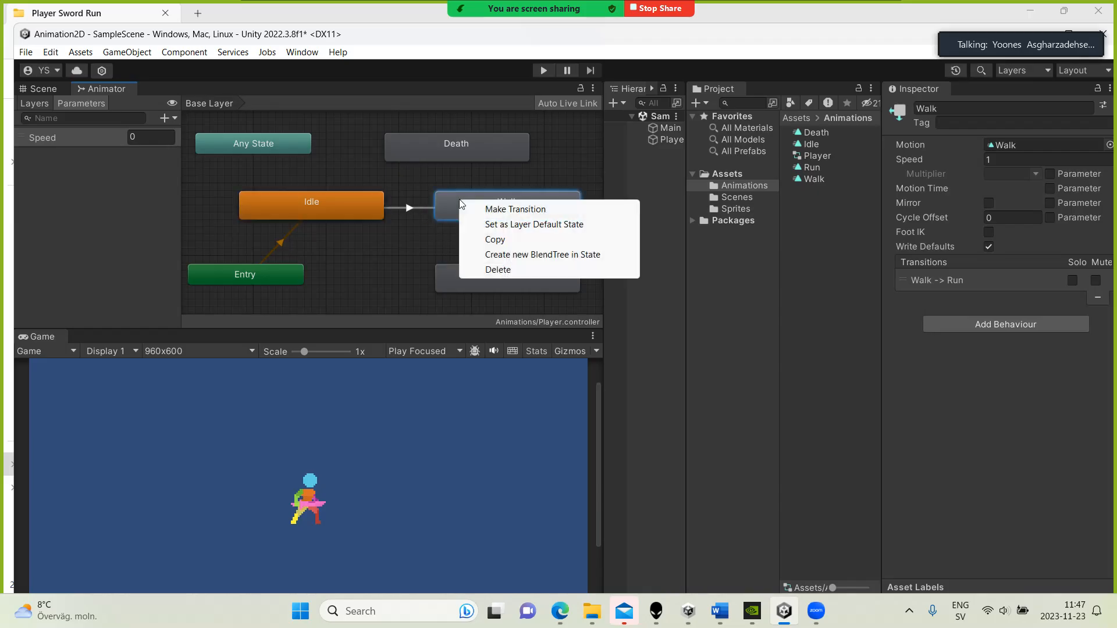
pyautogui.click(513, 211)
pyautogui.click(372, 202)
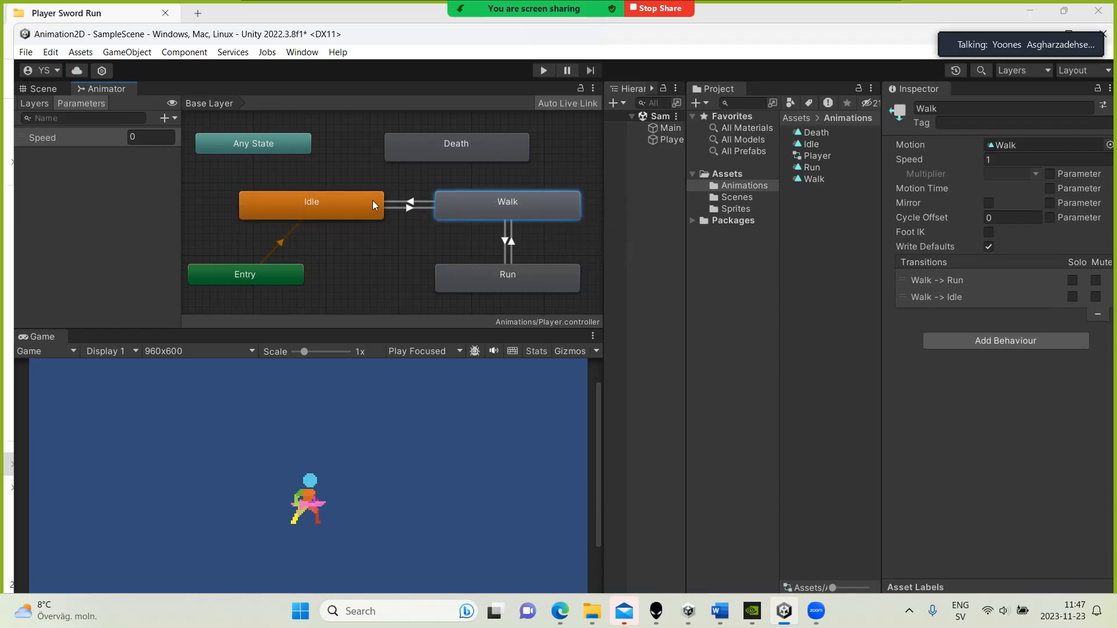
# Add a condition to the Walk to Idle transition requiring Speed Greater than 0.1.
pyautogui.click(427, 202)
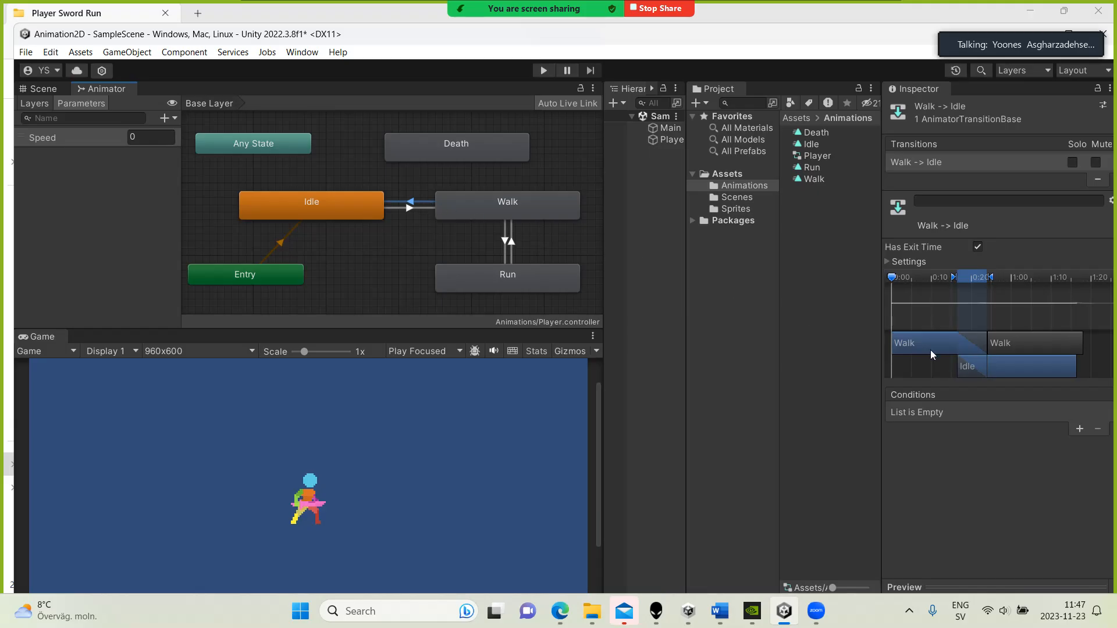
pyautogui.click(1079, 430)
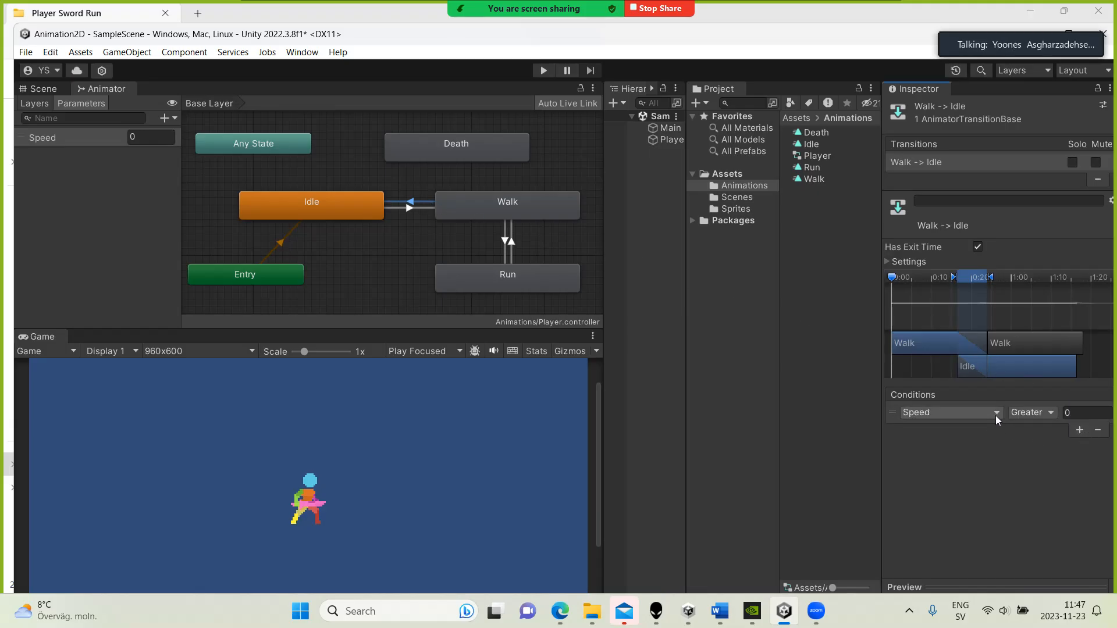
pyautogui.click(1066, 416)
pyautogui.write('.1')
pyautogui.press('Return')
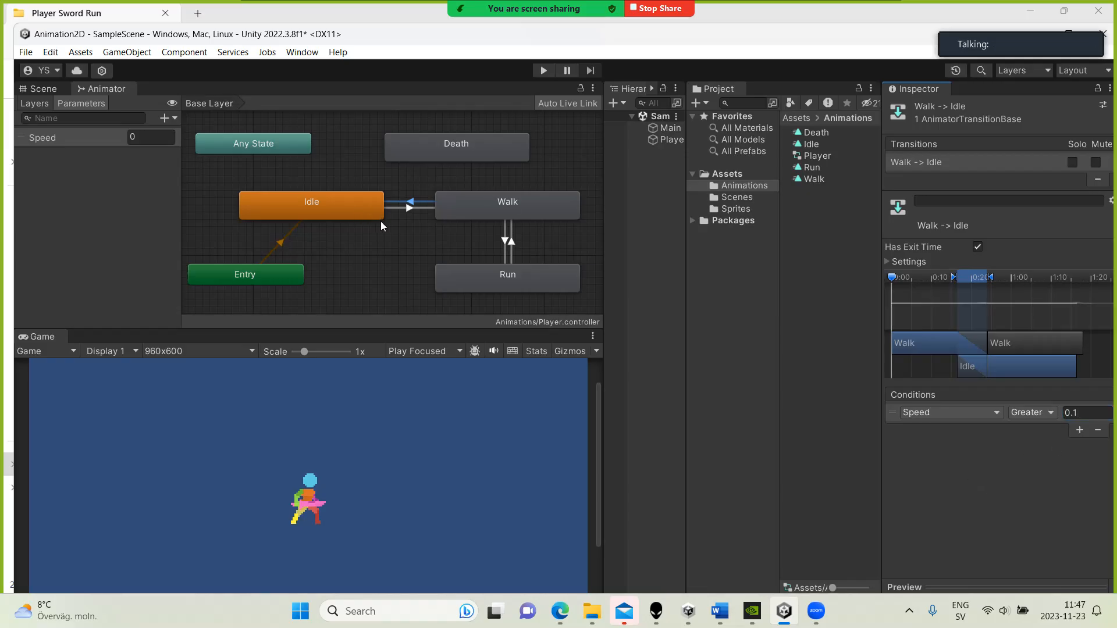
# Test the forward and return transitions in Play mode with Speed set to 1, 3 and then 0, and stop playing.
pyautogui.click(543, 71)
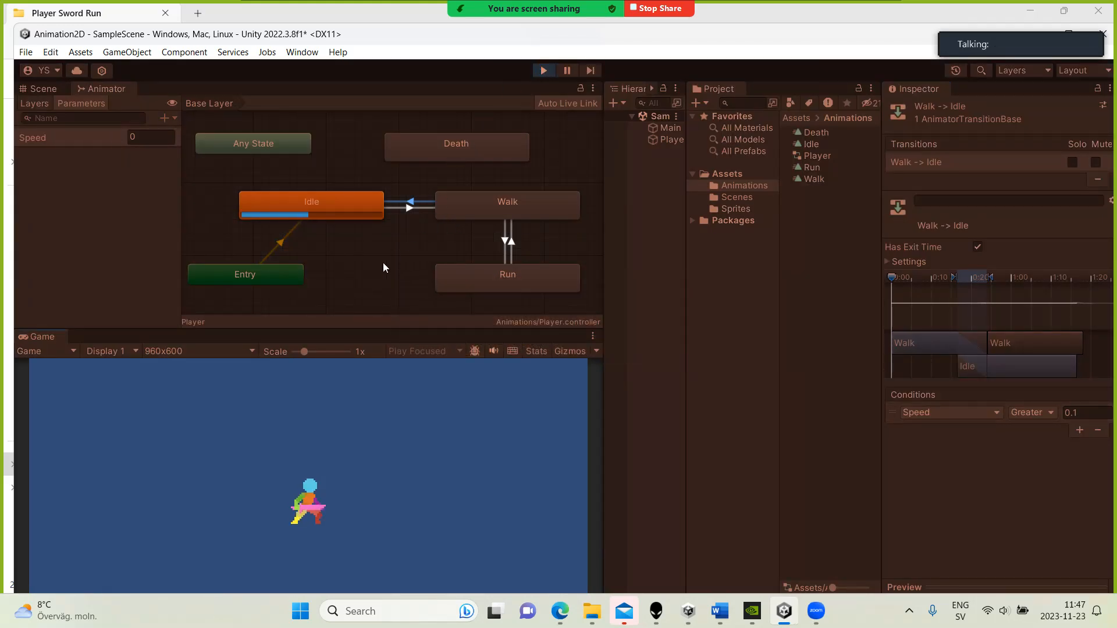
pyautogui.click(141, 139)
pyautogui.write('1')
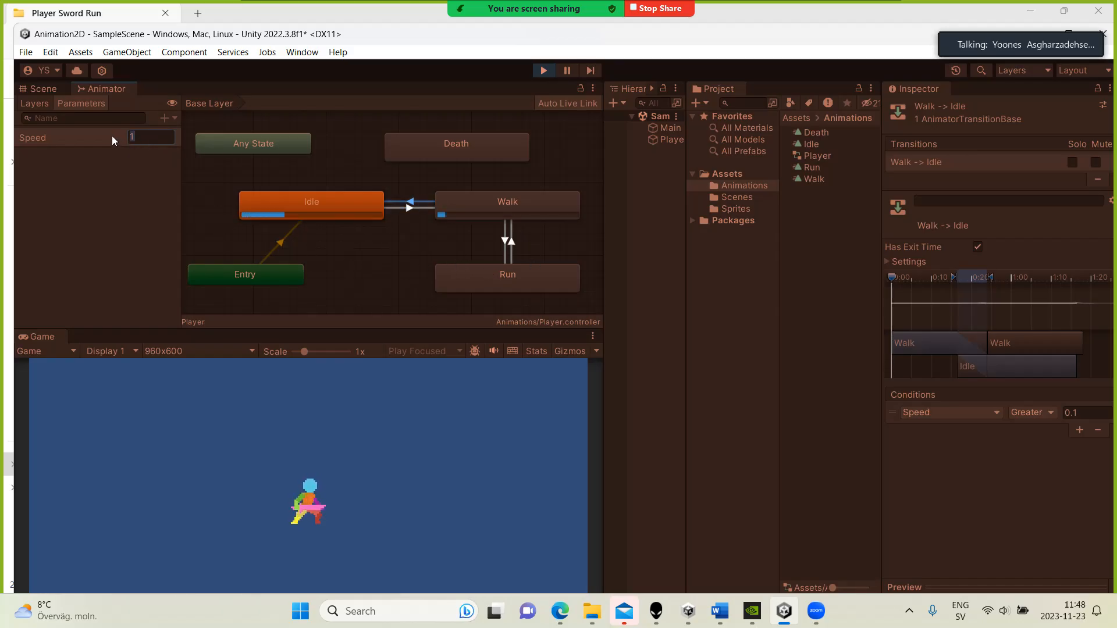
pyautogui.press('BackSpace')
pyautogui.write('3')
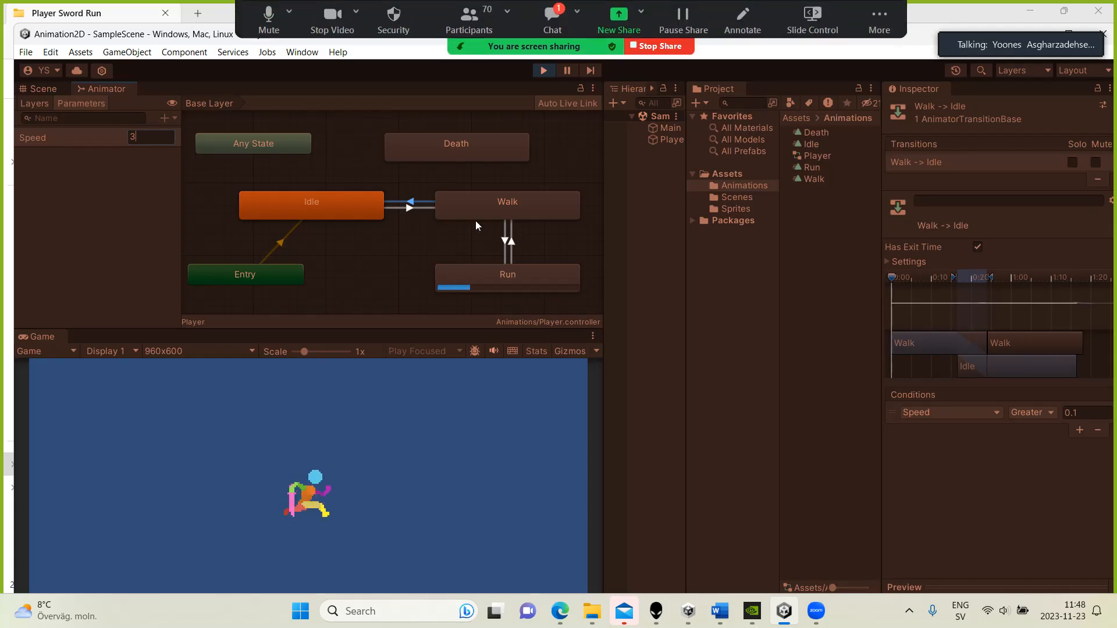
pyautogui.press('BackSpace')
pyautogui.write('0')
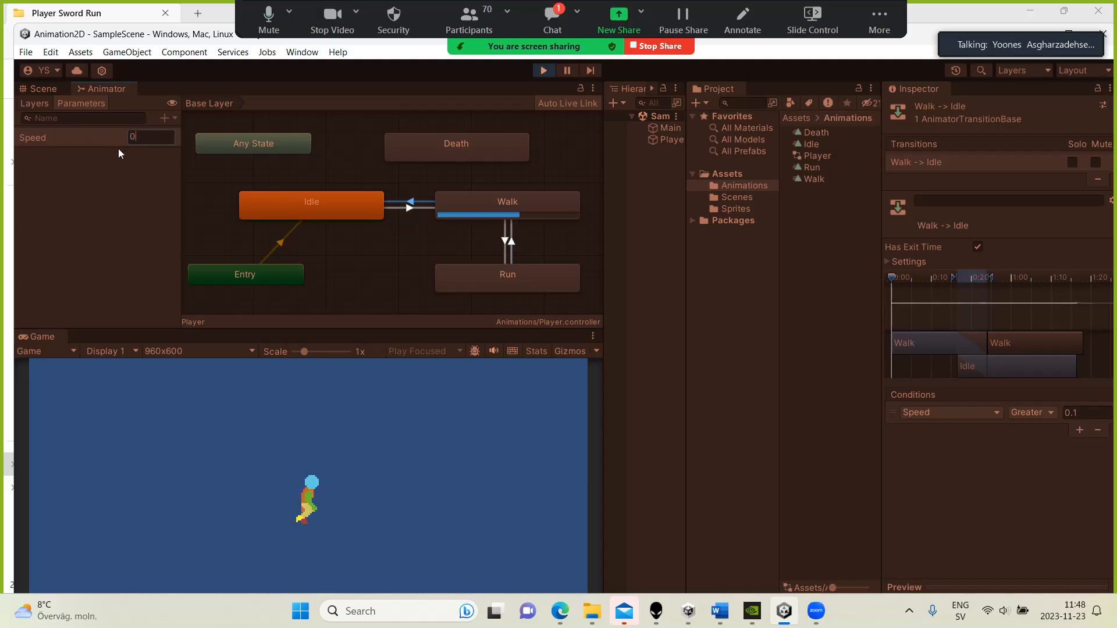
pyautogui.click(131, 161)
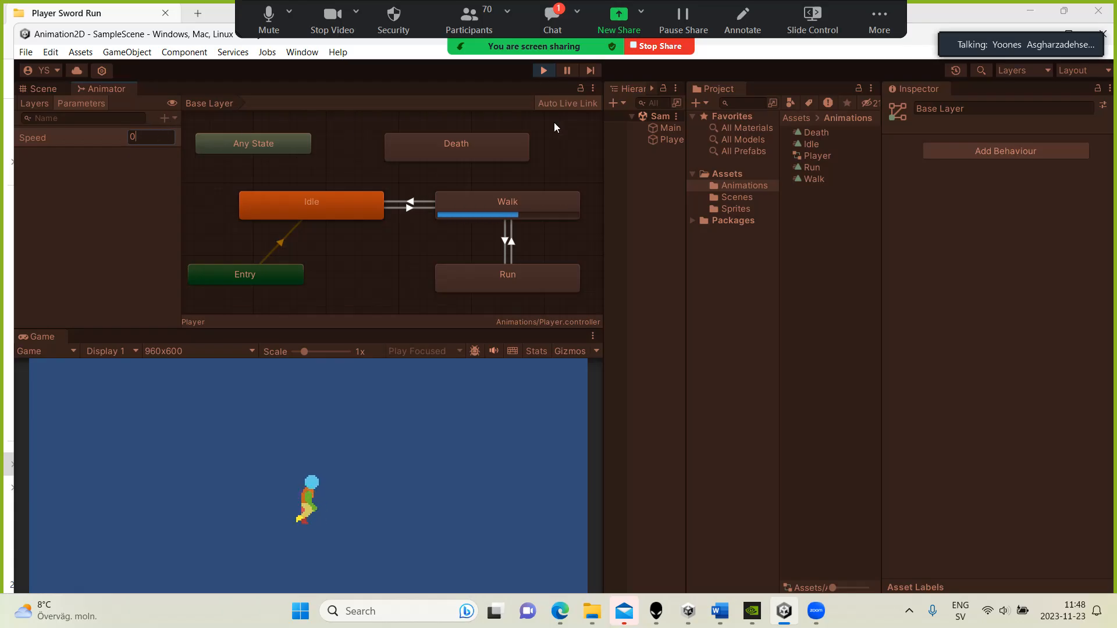
pyautogui.click(544, 70)
# Change the Walk to Idle transition's Speed condition to Less.
pyautogui.click(422, 204)
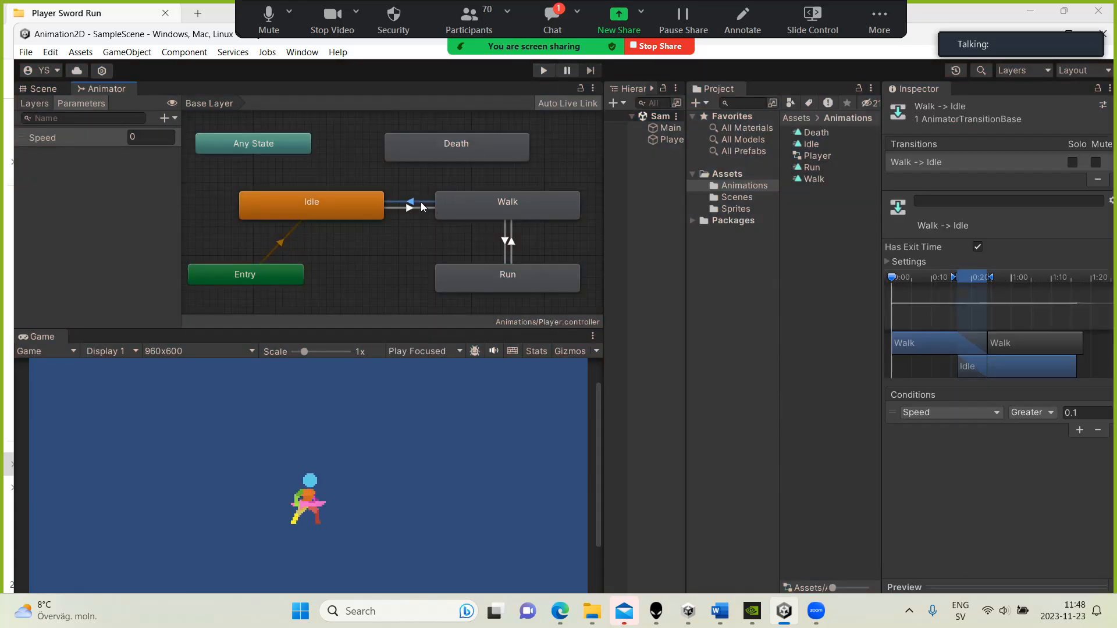
pyautogui.click(1051, 413)
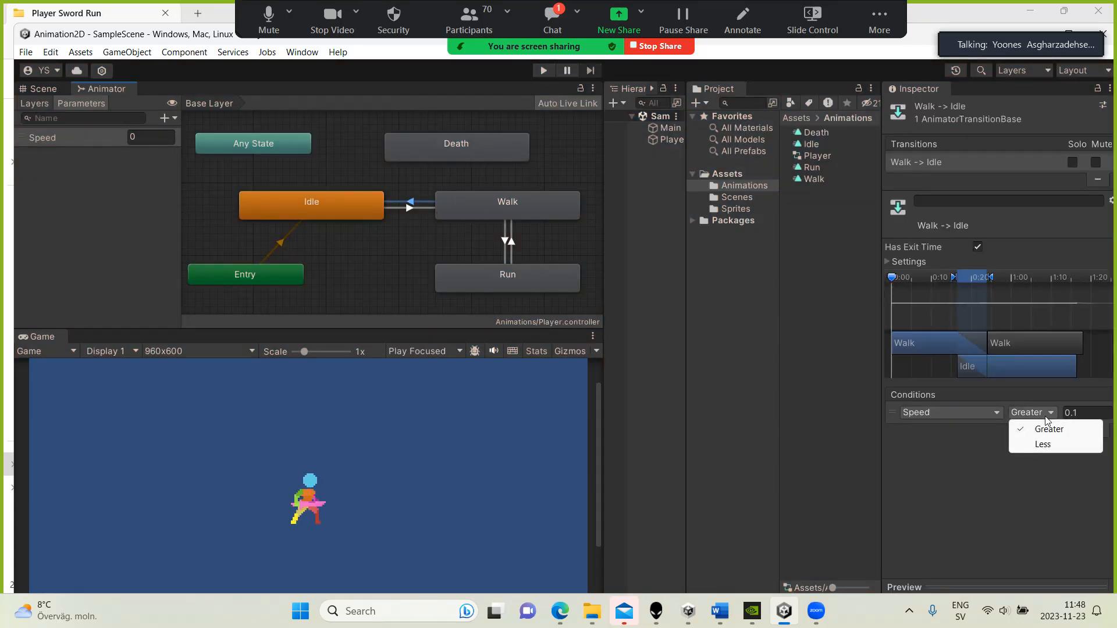
pyautogui.click(1043, 444)
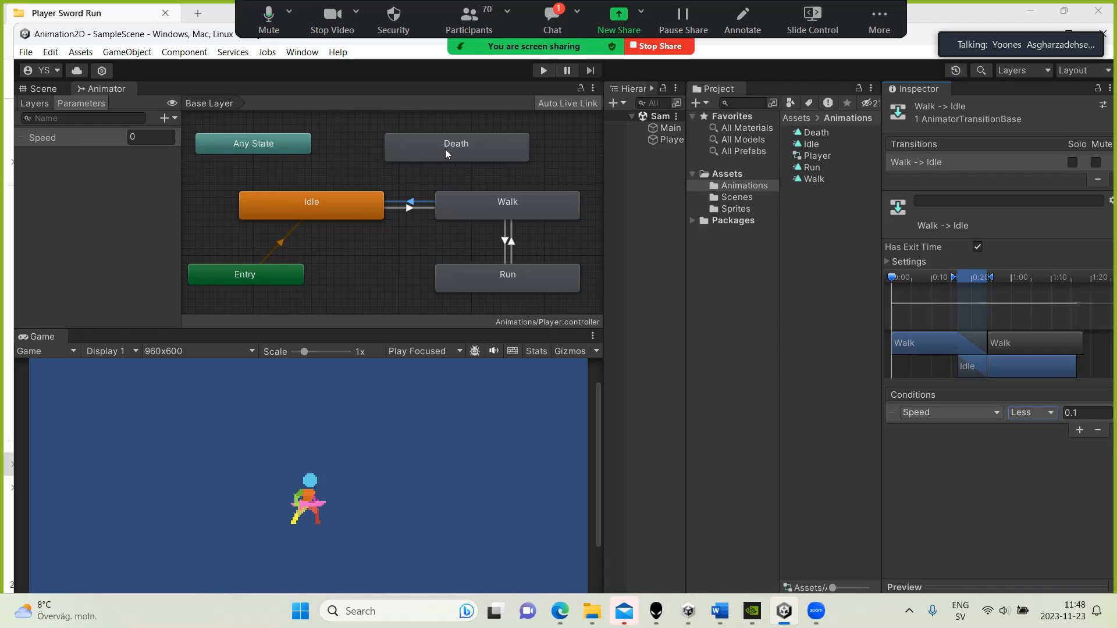
# Test the state transitions in Play mode with Speed set to 1, 4, 1 and then 0, and stop playing.
pyautogui.click(544, 71)
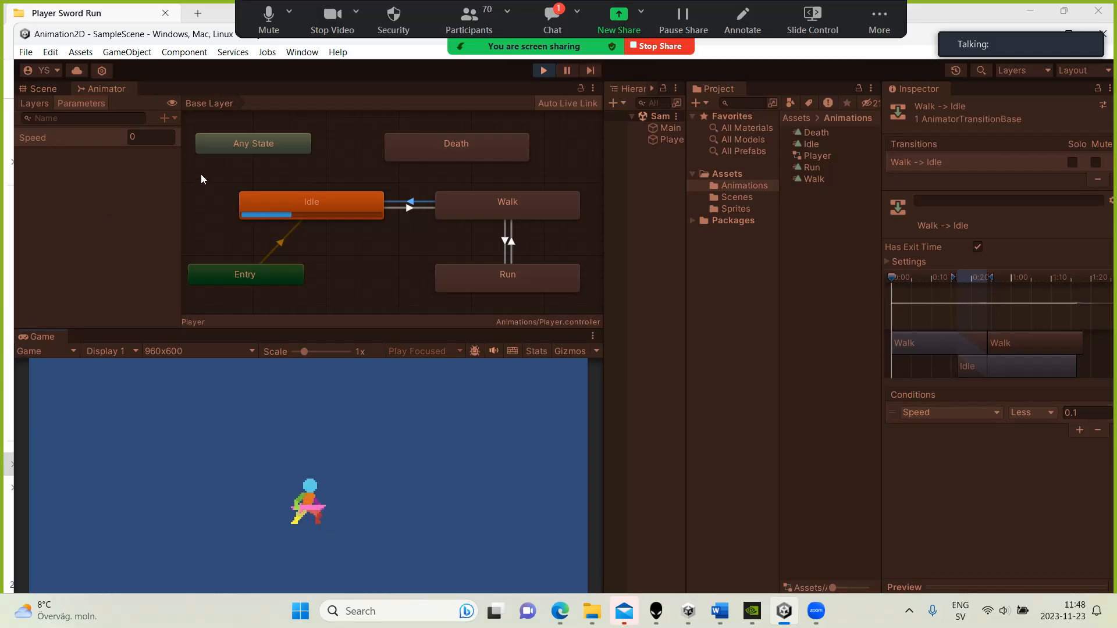
pyautogui.click(149, 138)
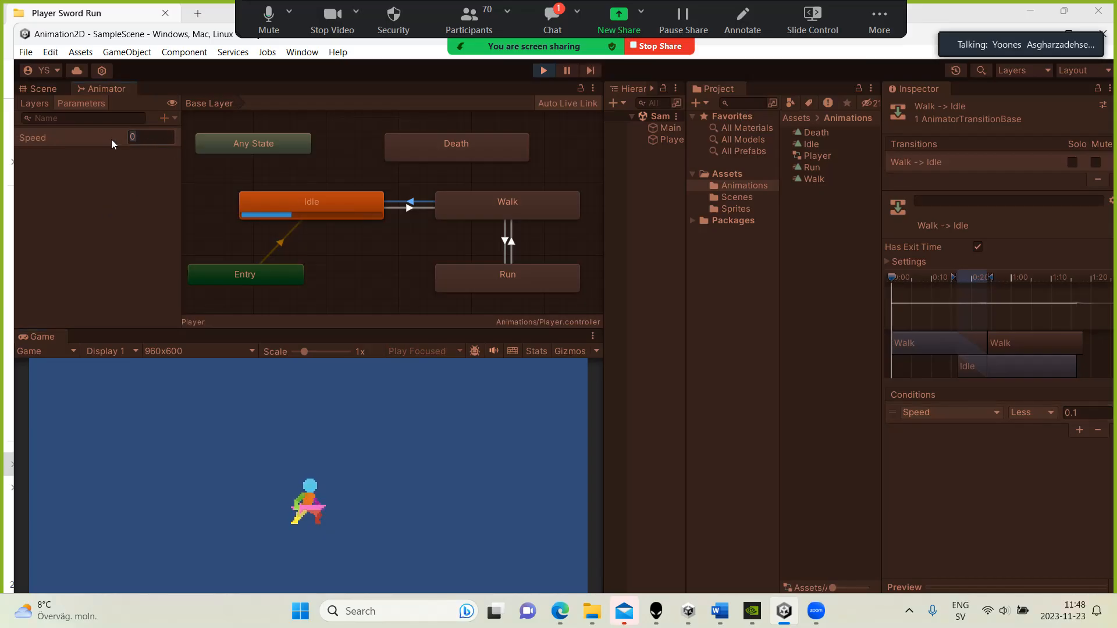
pyautogui.write('1')
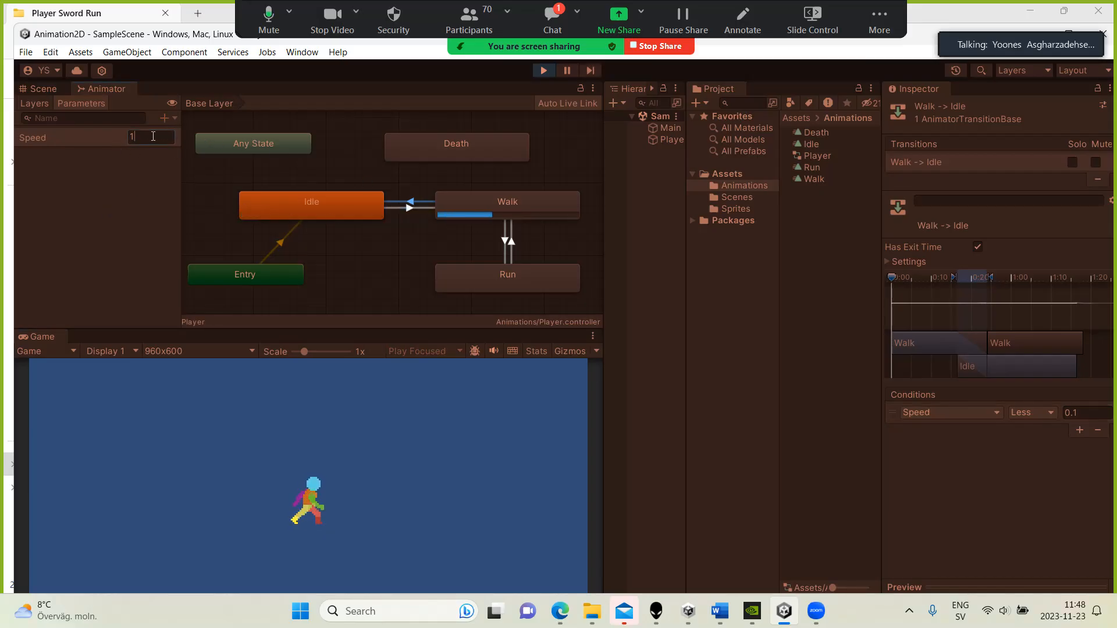
pyautogui.press('BackSpace')
pyautogui.write('4')
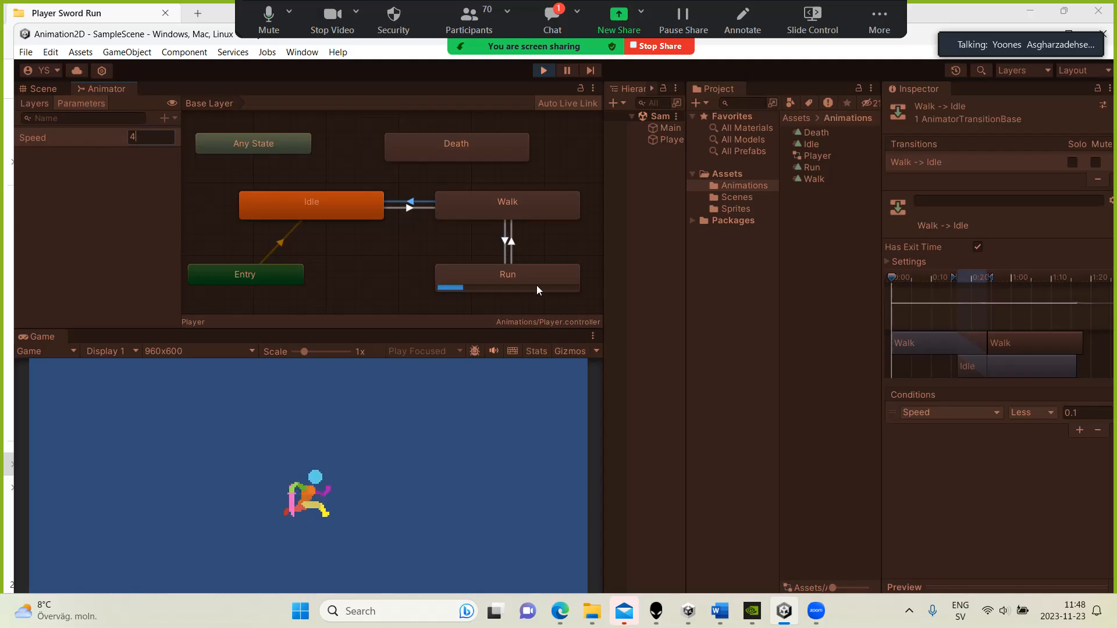
pyautogui.moveTo(146, 140); pyautogui.dragTo(99, 139)
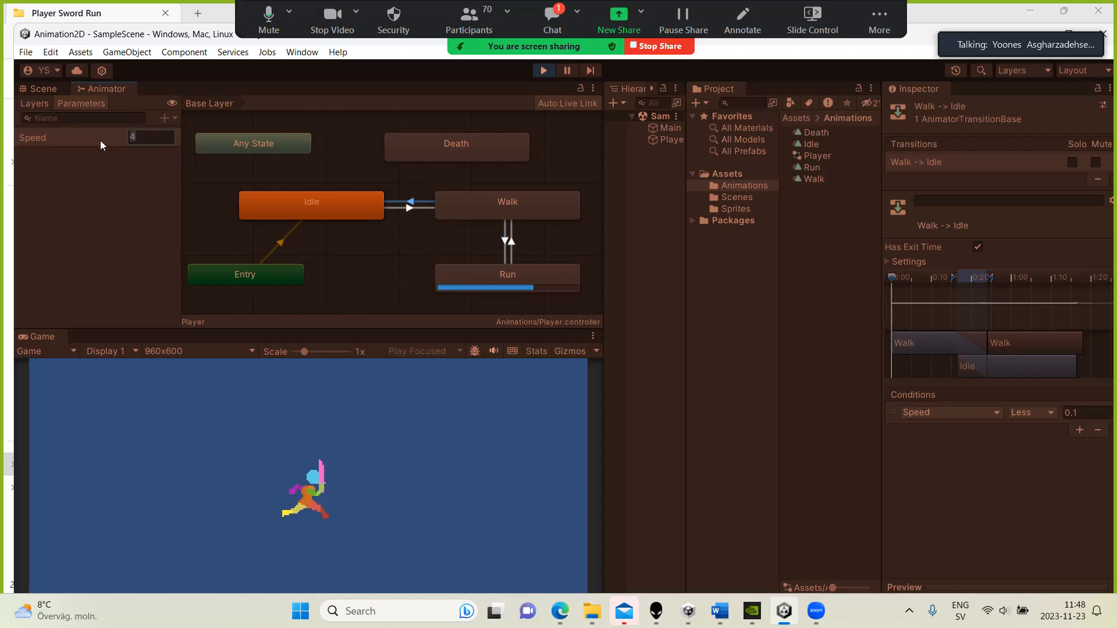
pyautogui.write('1')
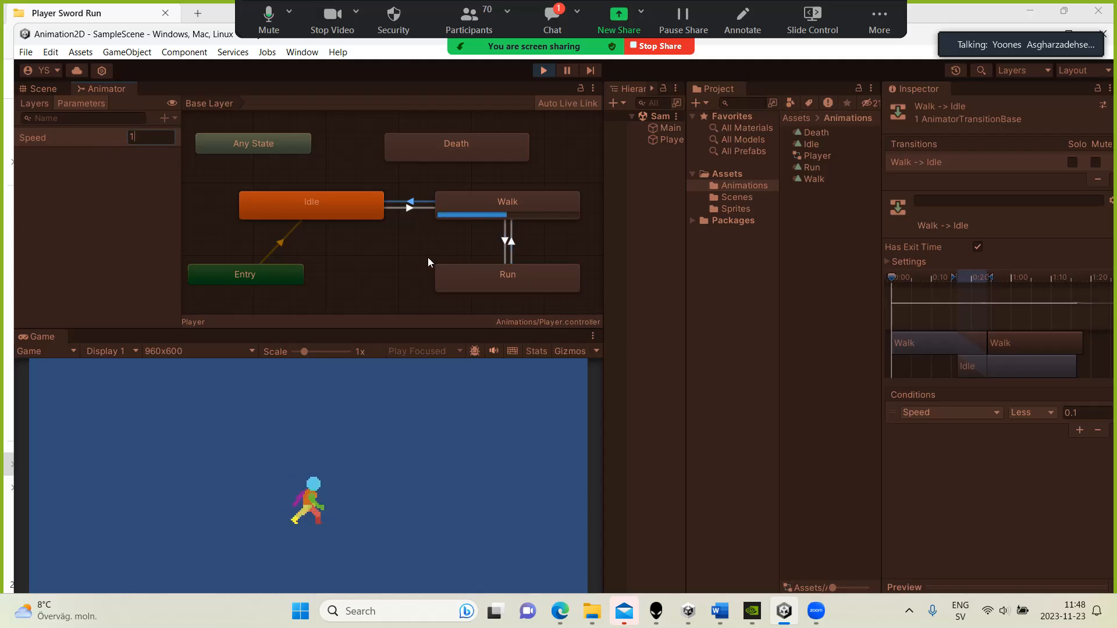
pyautogui.moveTo(145, 138); pyautogui.dragTo(87, 133)
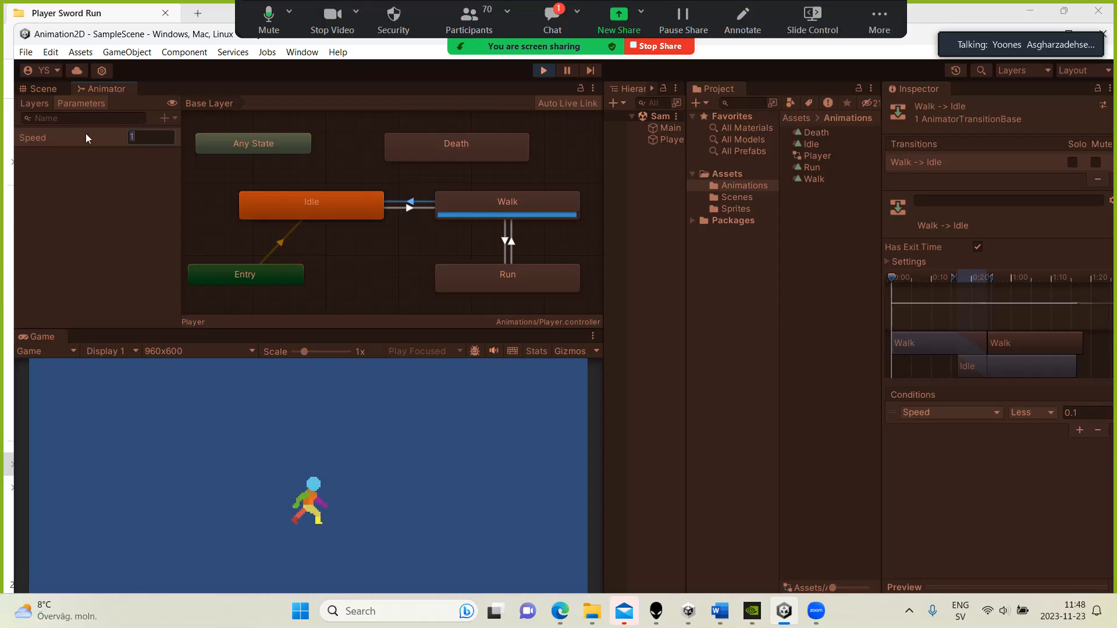
pyautogui.write('0')
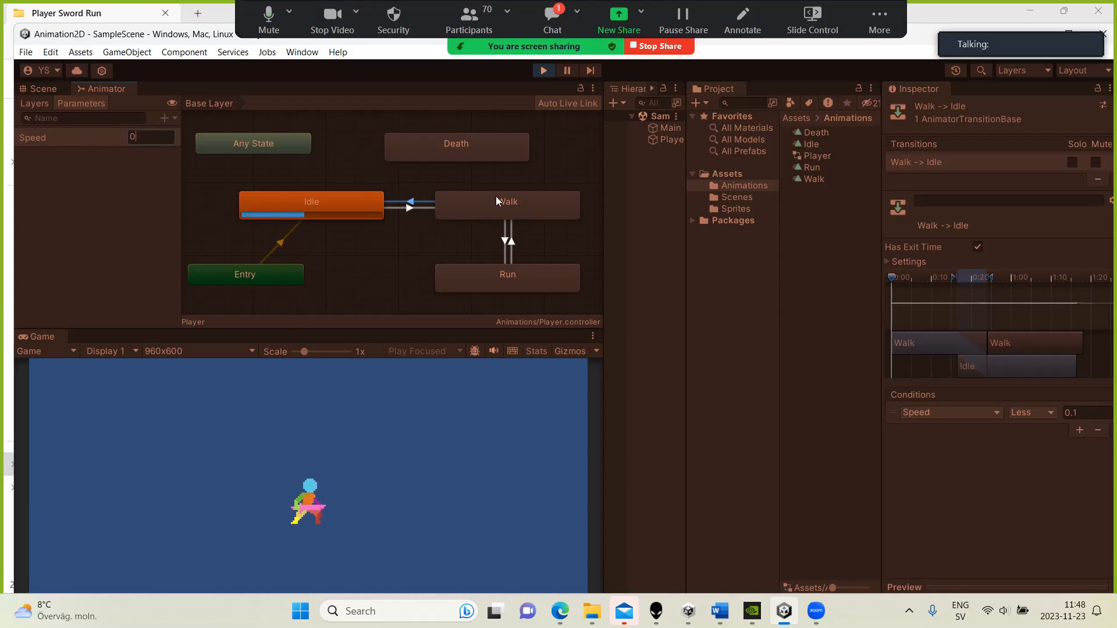
pyautogui.click(543, 71)
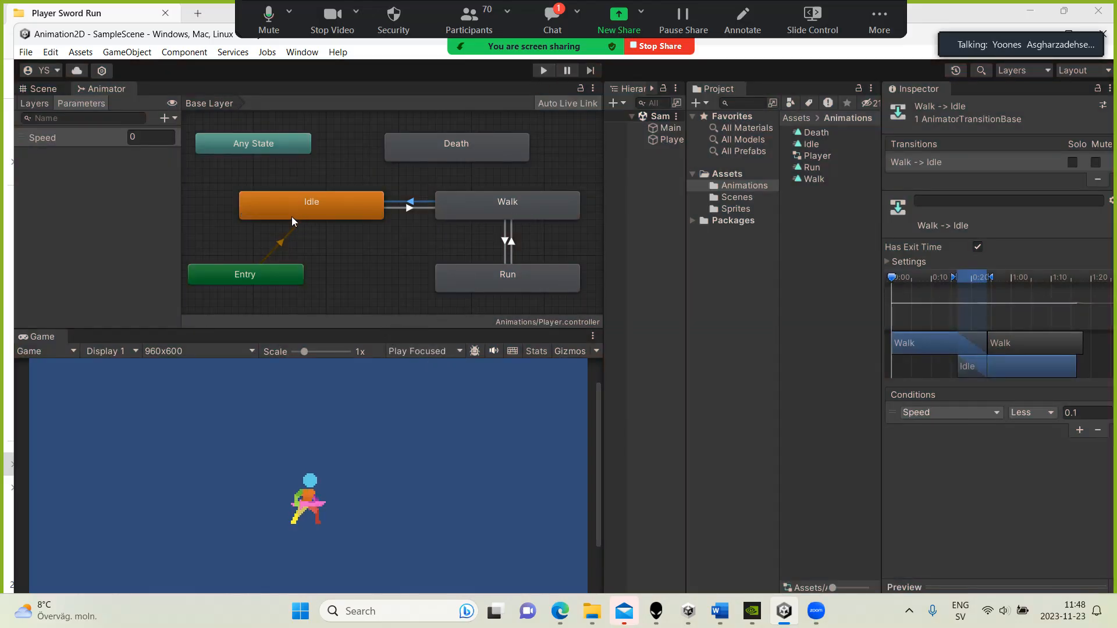
# Move the Idle state further away from the Walk state so that it sits directly above Entry.
pyautogui.moveTo(292, 216); pyautogui.dragTo(267, 211)
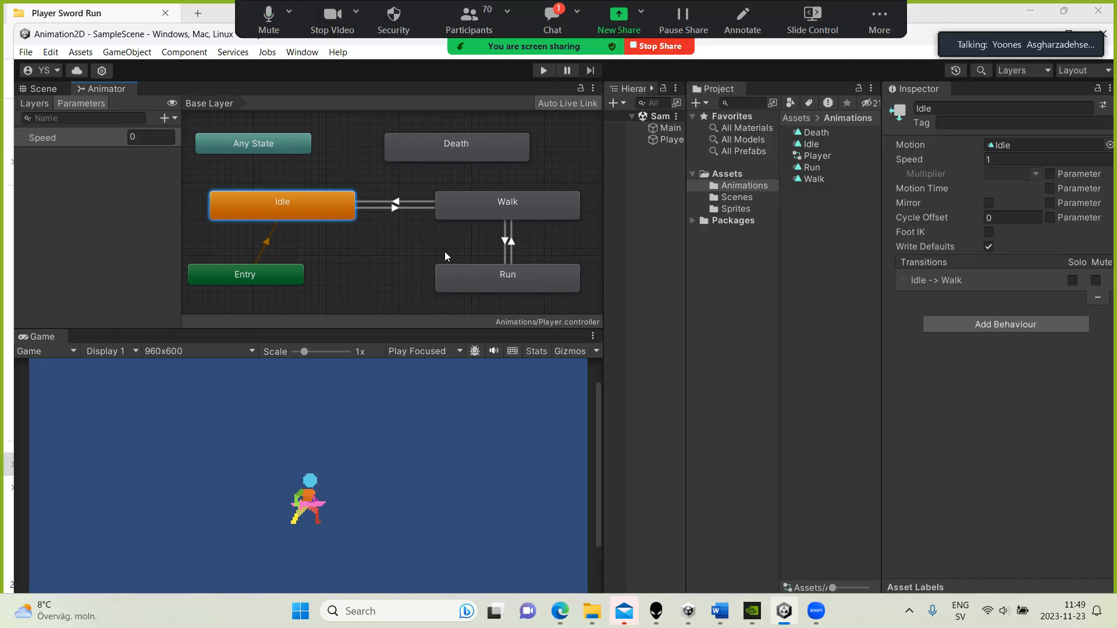
pyautogui.moveTo(339, 216); pyautogui.dragTo(307, 219)
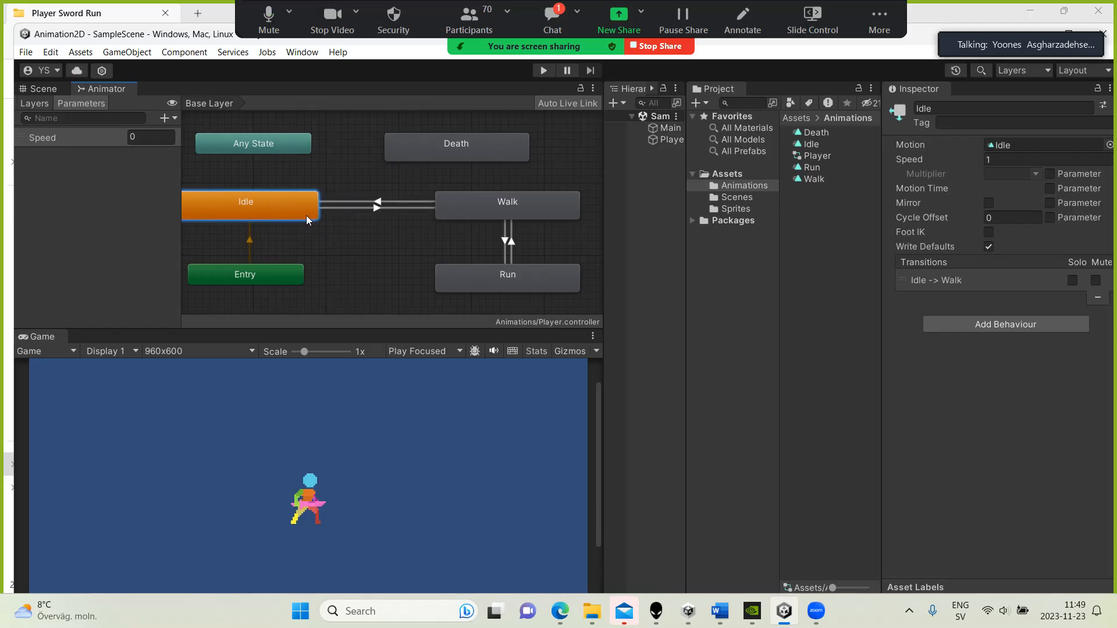
pyautogui.moveTo(310, 217); pyautogui.dragTo(305, 217)
# Test the chain from Idle through Walk to Run in Play mode with Speed set to 5, and stop playing.
pyautogui.click(544, 71)
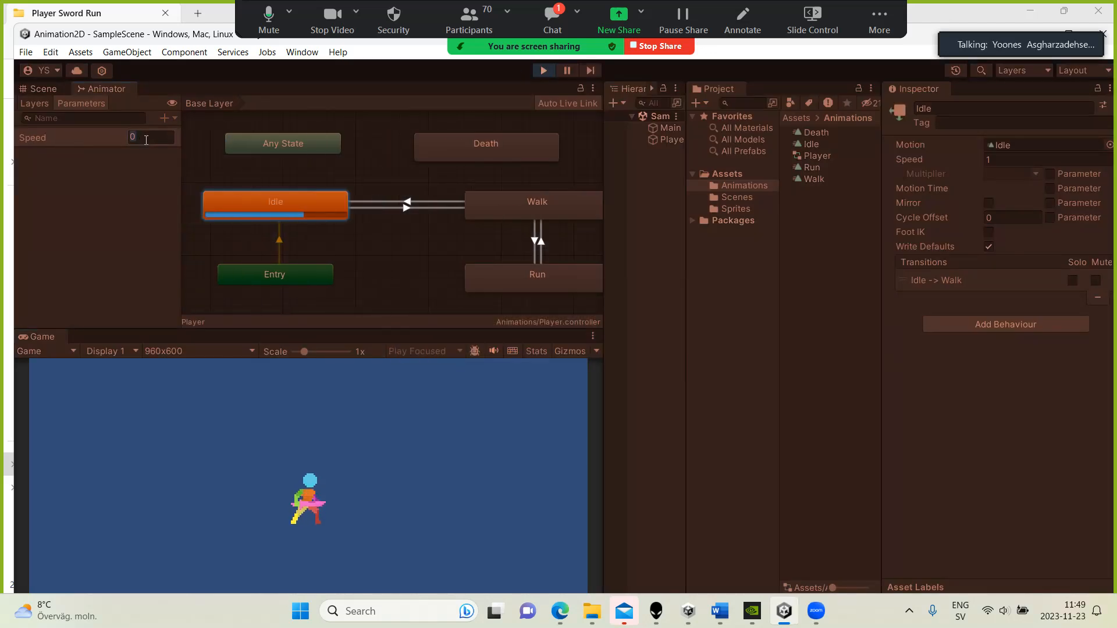
pyautogui.write('5')
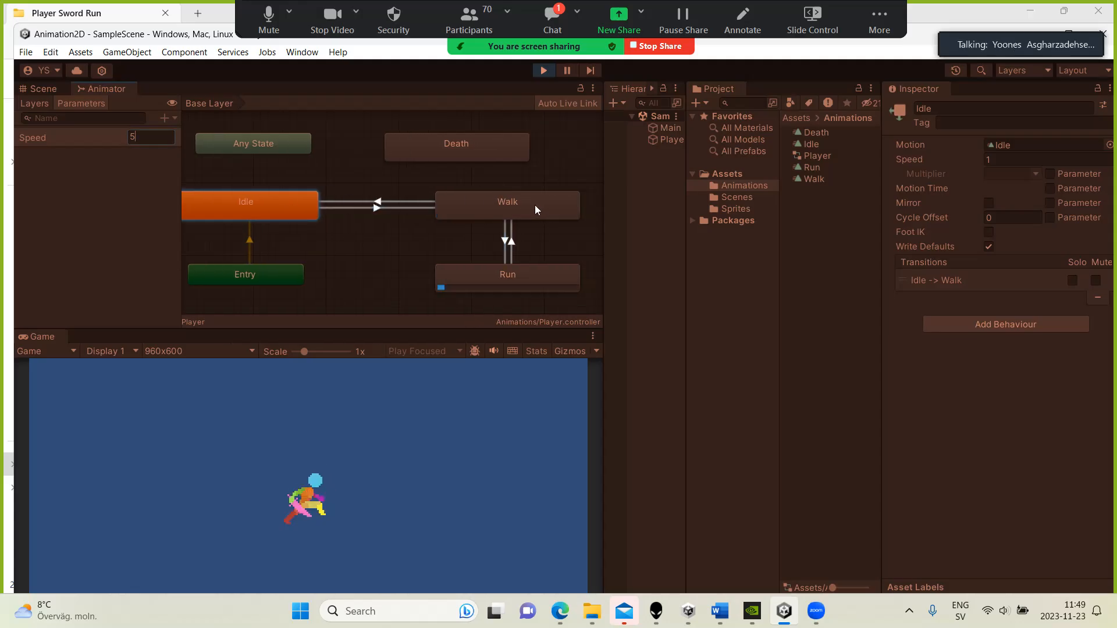
pyautogui.click(543, 71)
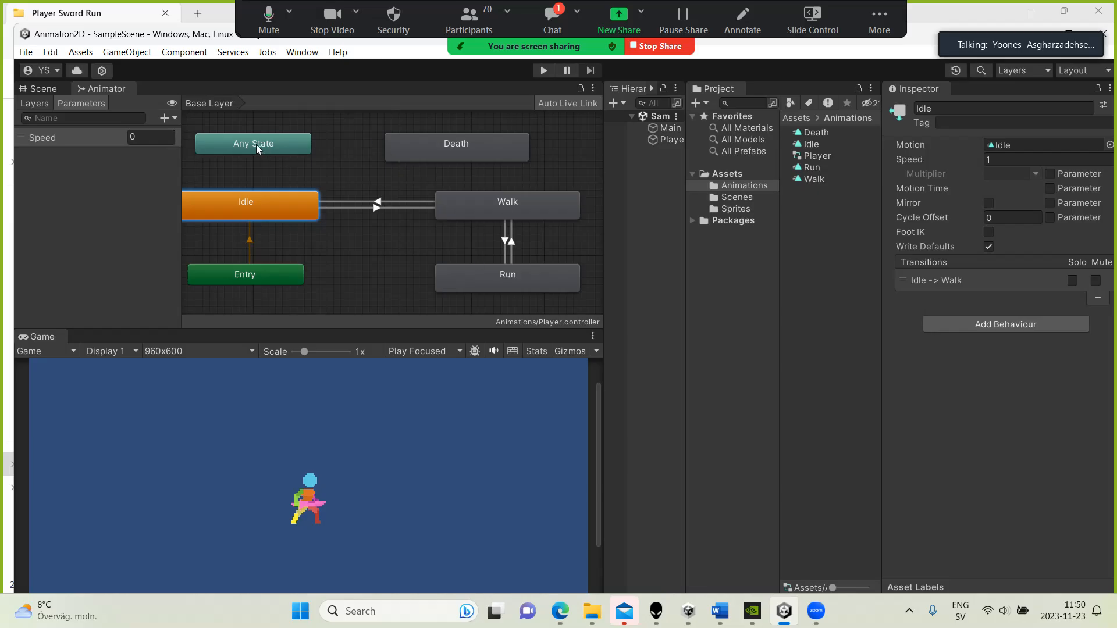
# Space the Any State and Death nodes apart, make a transition from Any State to Death, and select that transition.
pyautogui.moveTo(256, 145)
pyautogui.mouseDown()
pyautogui.moveTo(288, 149)
pyautogui.moveTo(264, 144)
pyautogui.mouseUp()
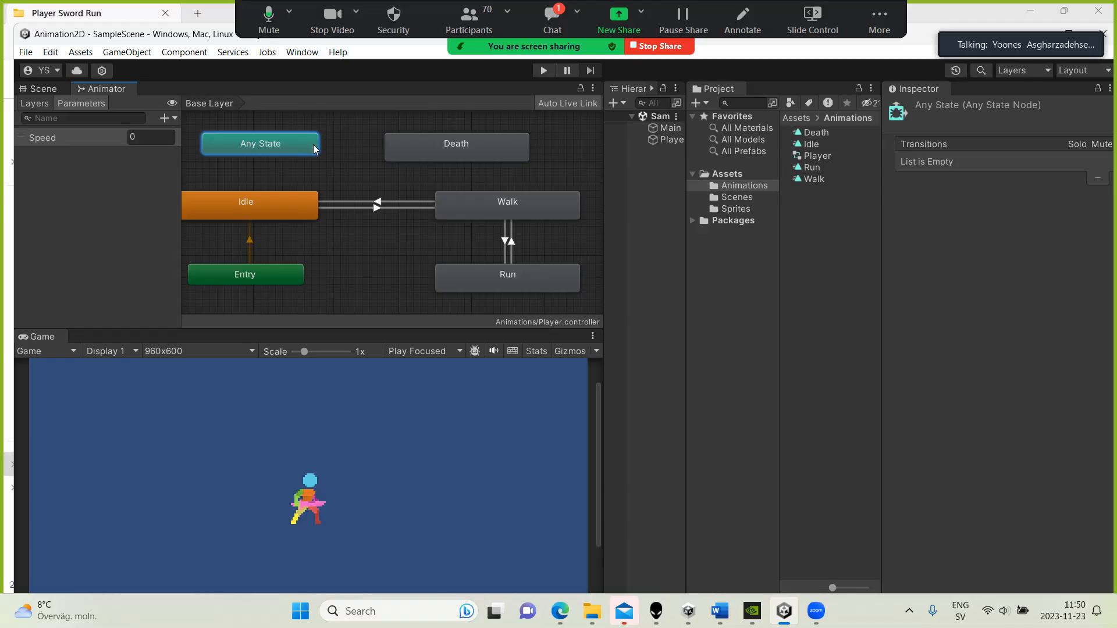
pyautogui.moveTo(419, 151); pyautogui.dragTo(448, 149)
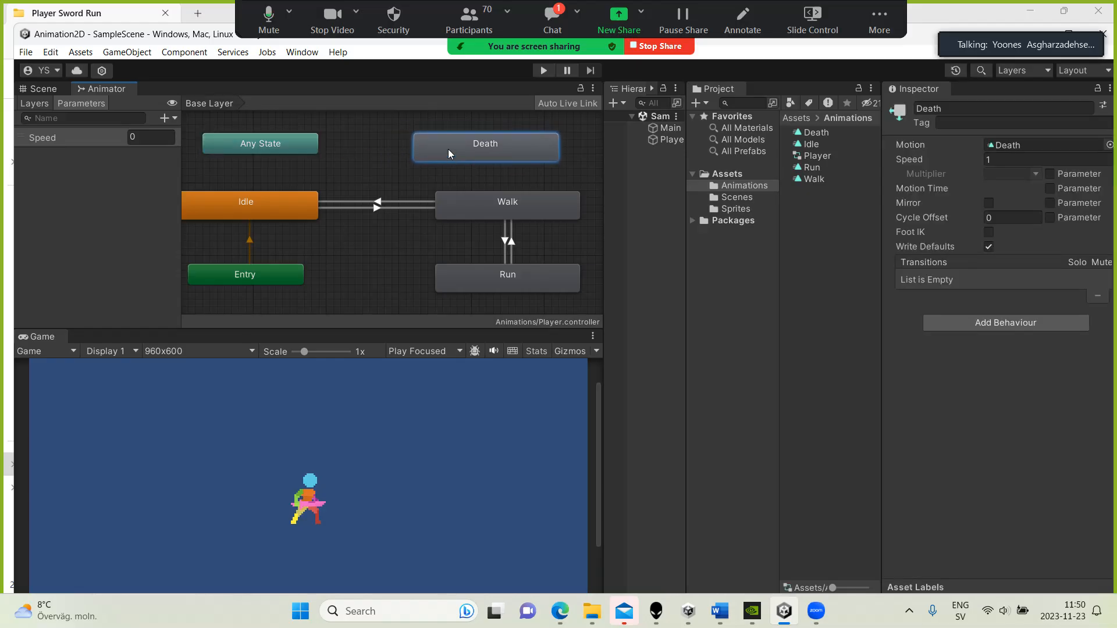
pyautogui.rightClick(310, 151)
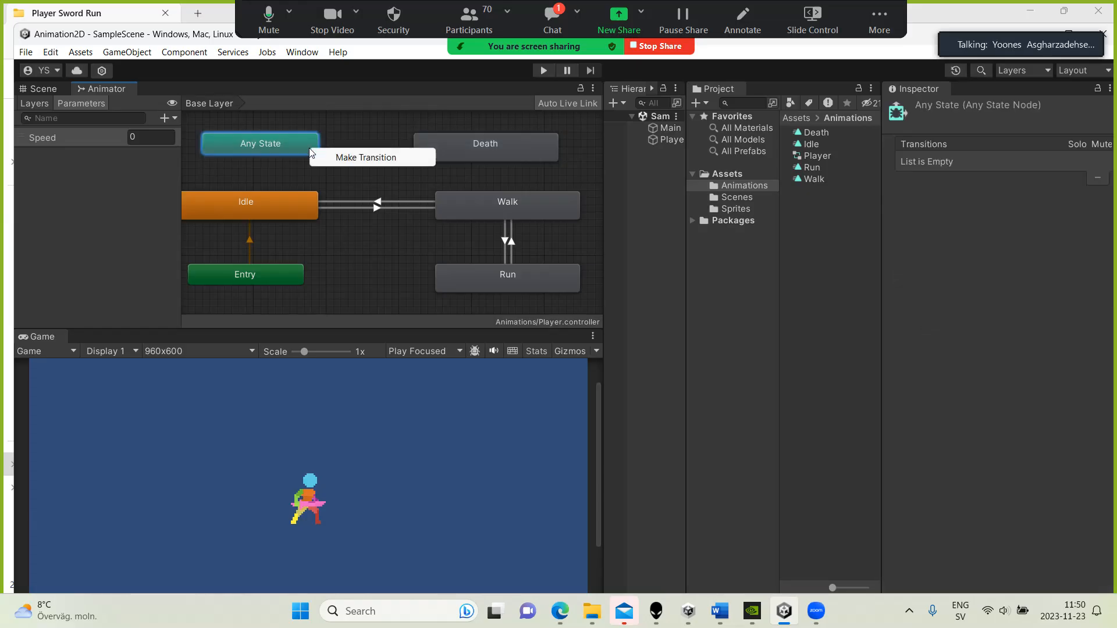
pyautogui.click(363, 158)
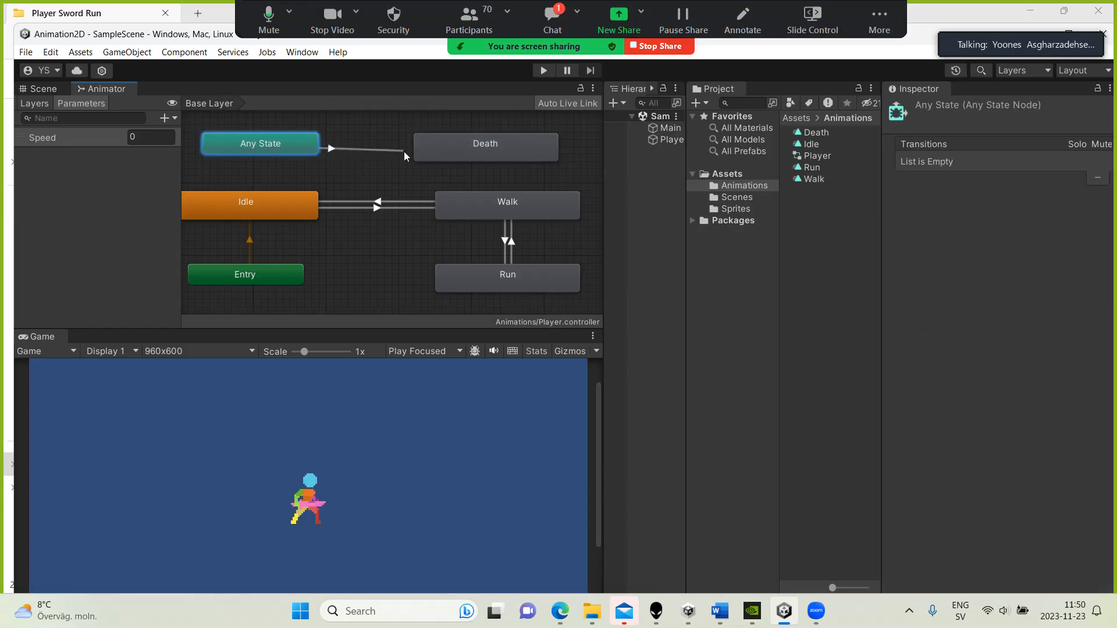
pyautogui.click(476, 153)
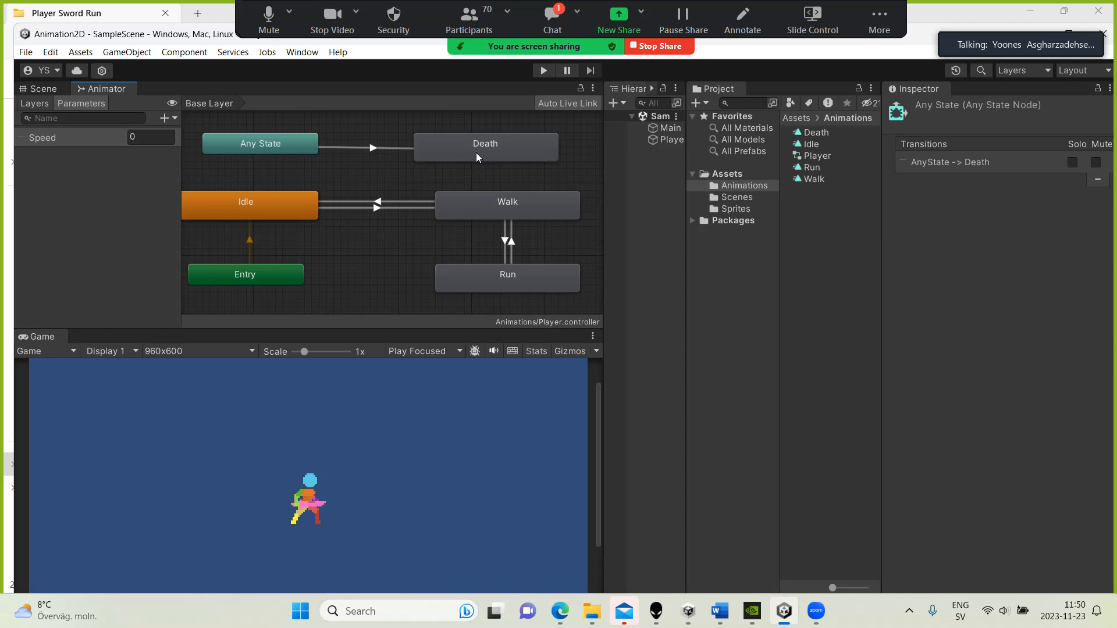
pyautogui.moveTo(439, 153); pyautogui.dragTo(445, 152)
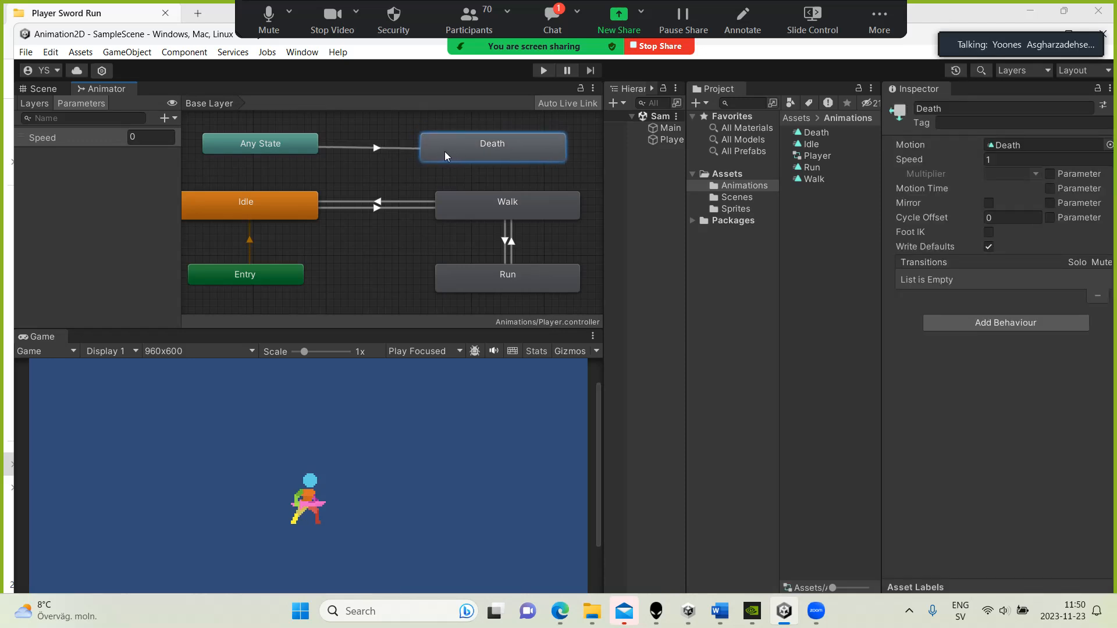
pyautogui.click(393, 148)
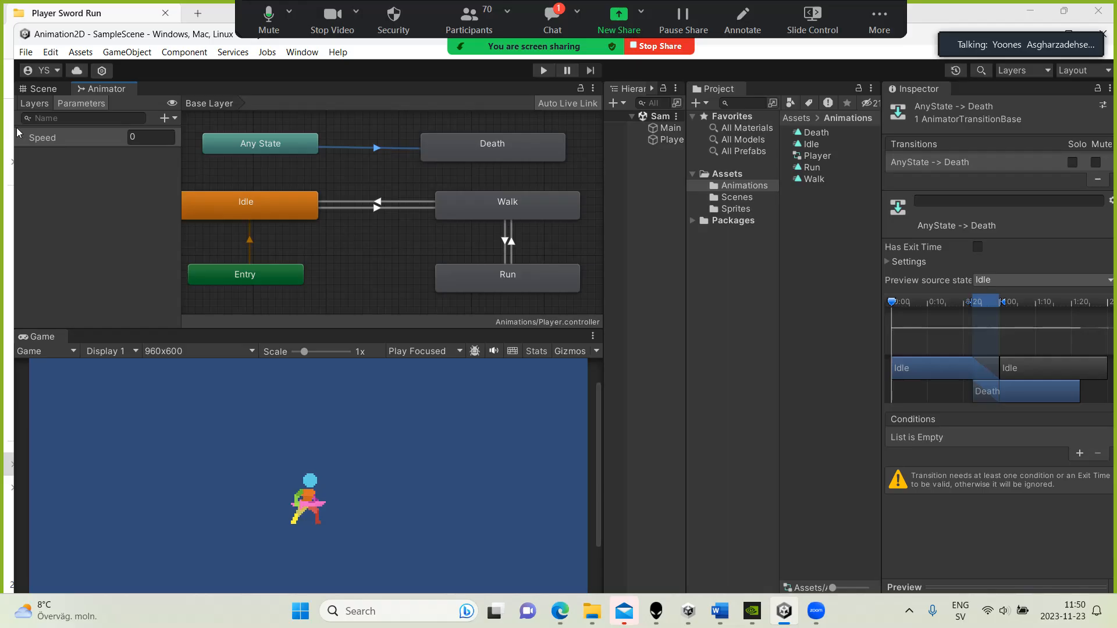
# Add a Trigger parameter named Death to the Animator.
pyautogui.click(164, 118)
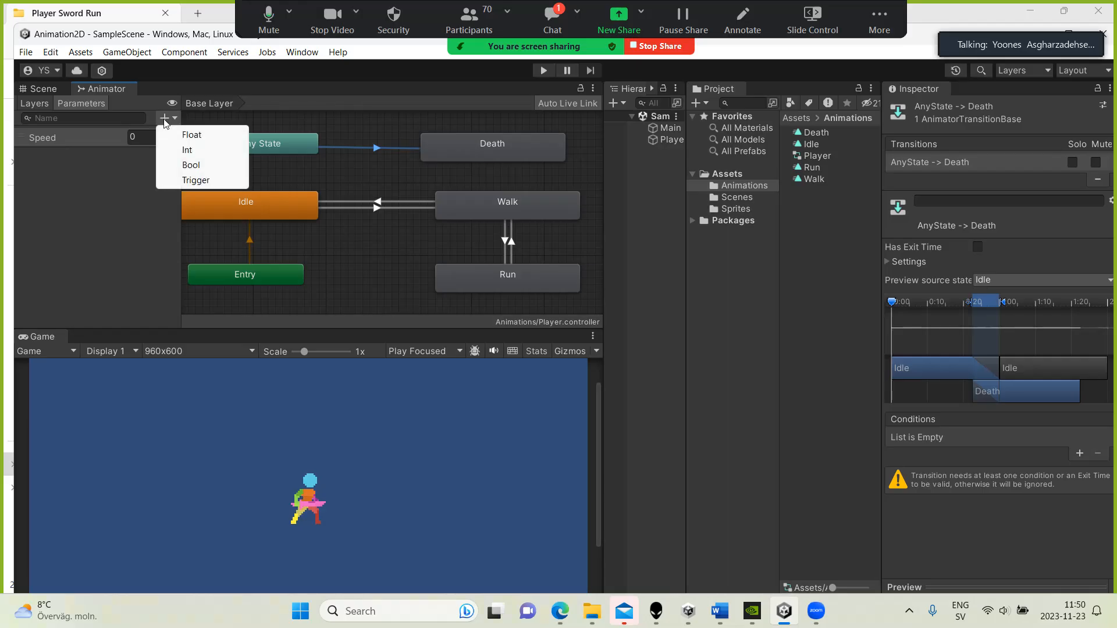
pyautogui.click(196, 181)
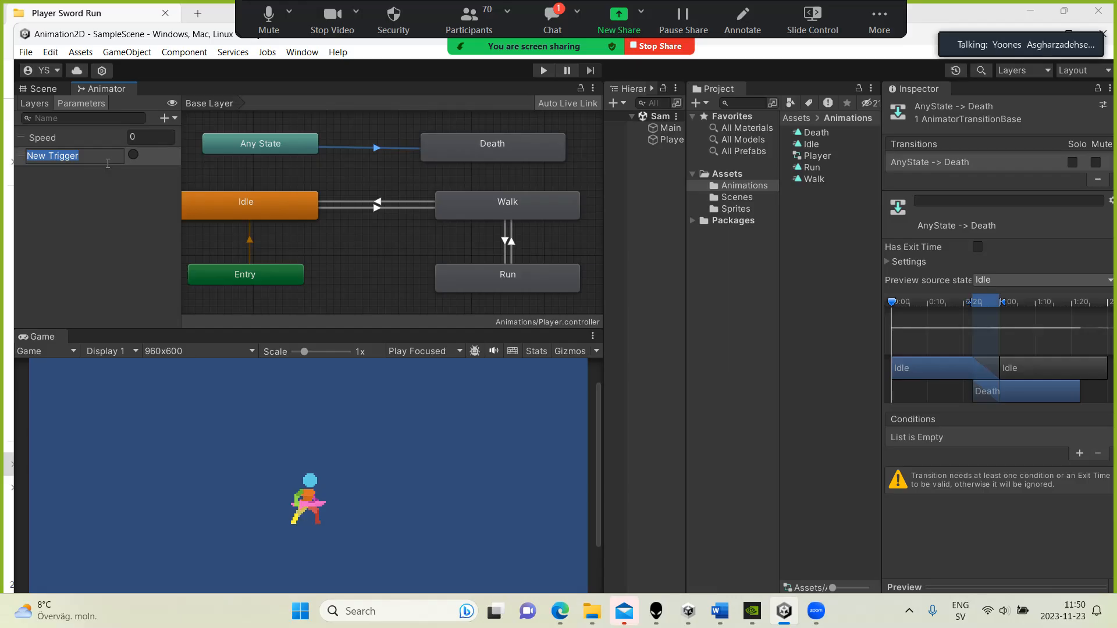
pyautogui.write('Death')
pyautogui.click(78, 198)
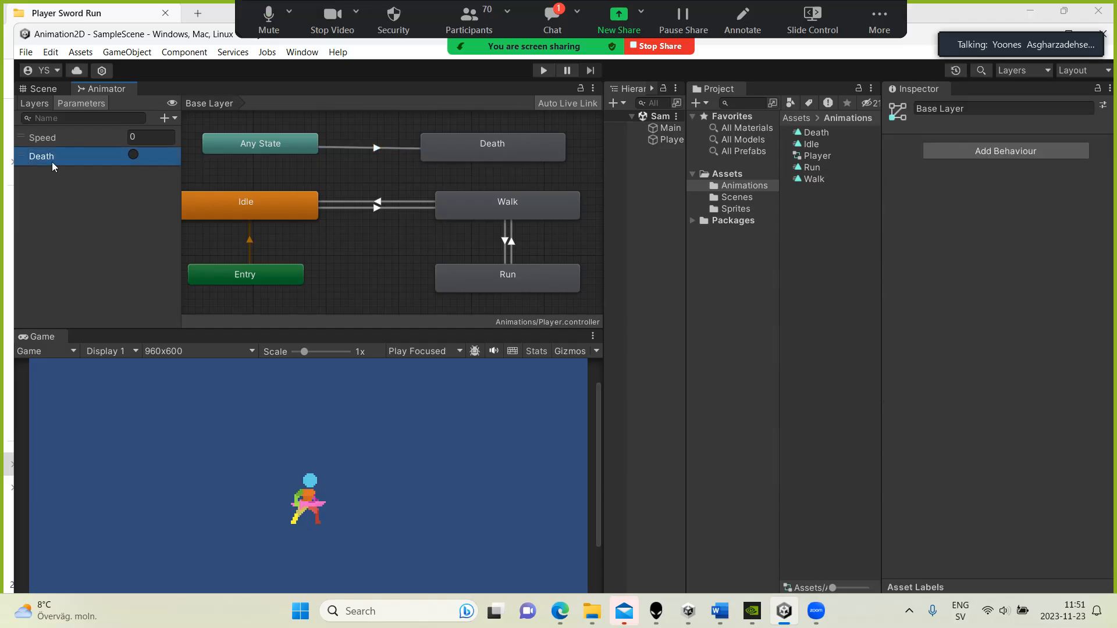
# Add a condition using the Death trigger to the Any State to Death transition.
pyautogui.click(354, 148)
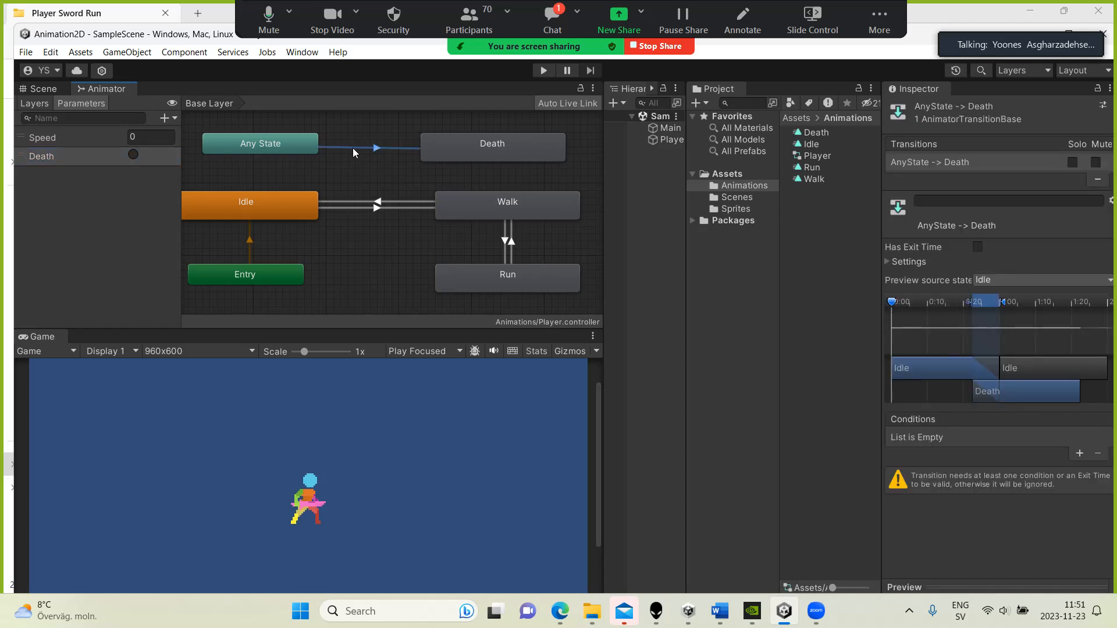
pyautogui.click(1081, 453)
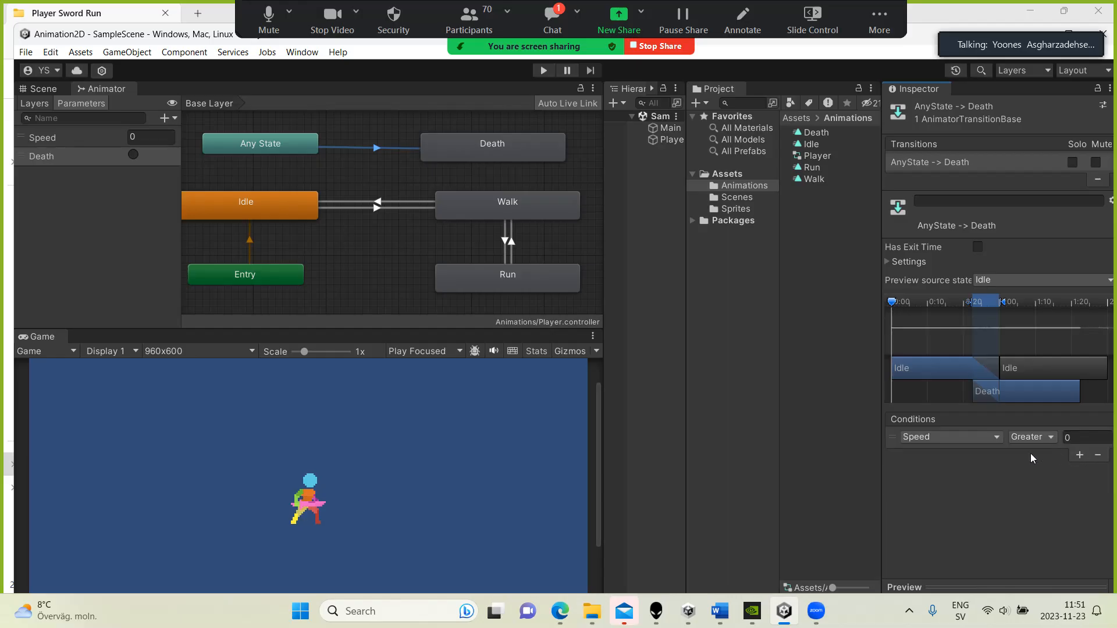
pyautogui.click(997, 438)
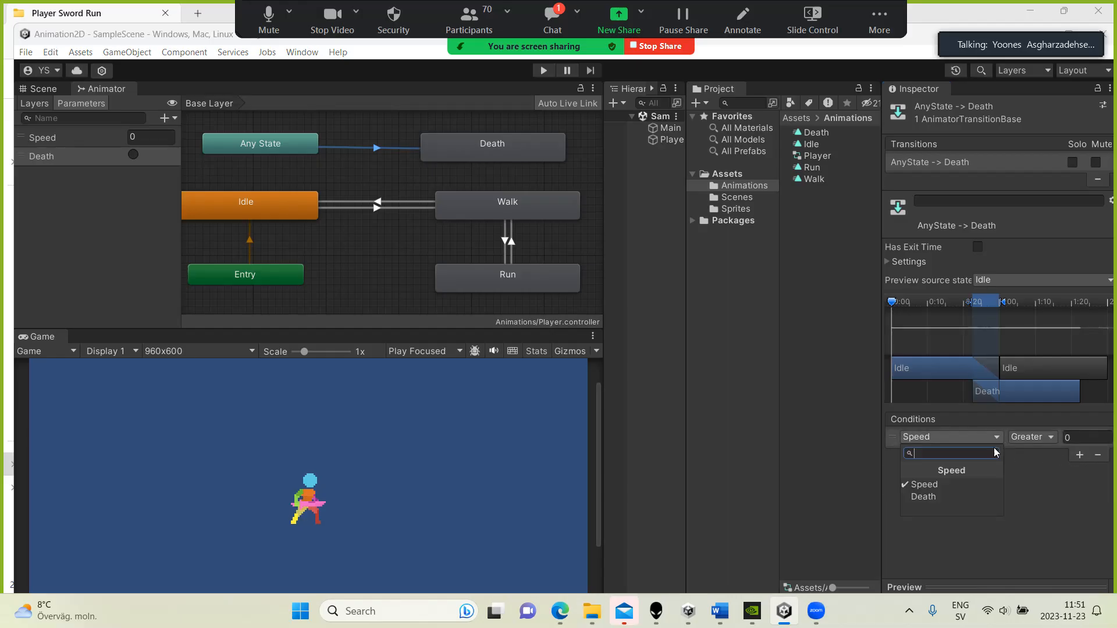
pyautogui.click(923, 498)
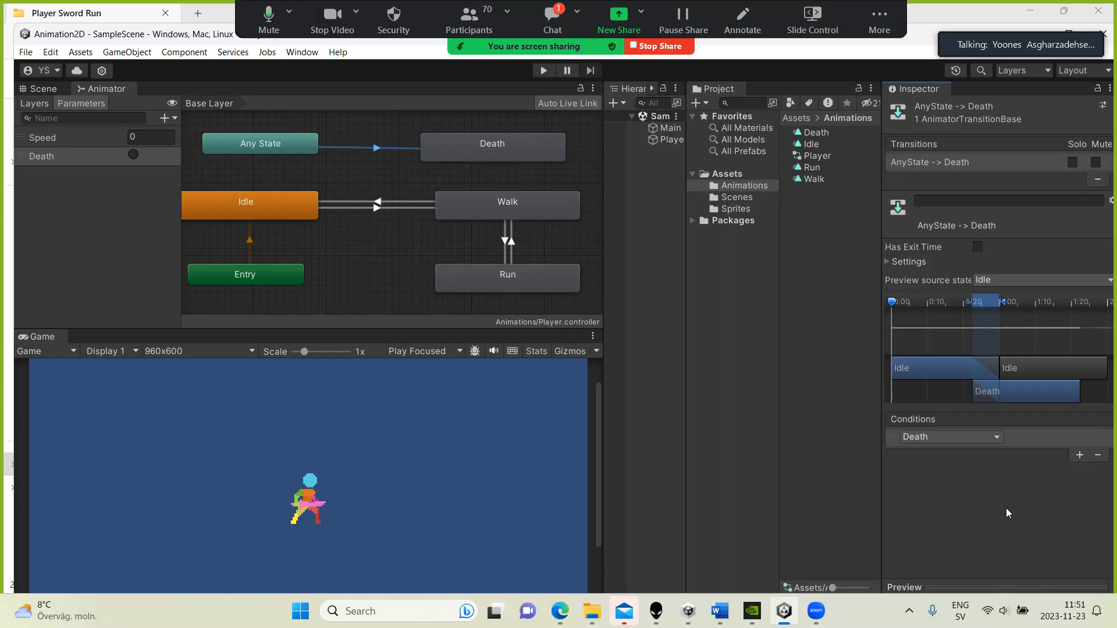
# Test the Death transition in Play mode by setting Speed to 1 and firing the Death trigger, and stop playing.
pyautogui.click(544, 71)
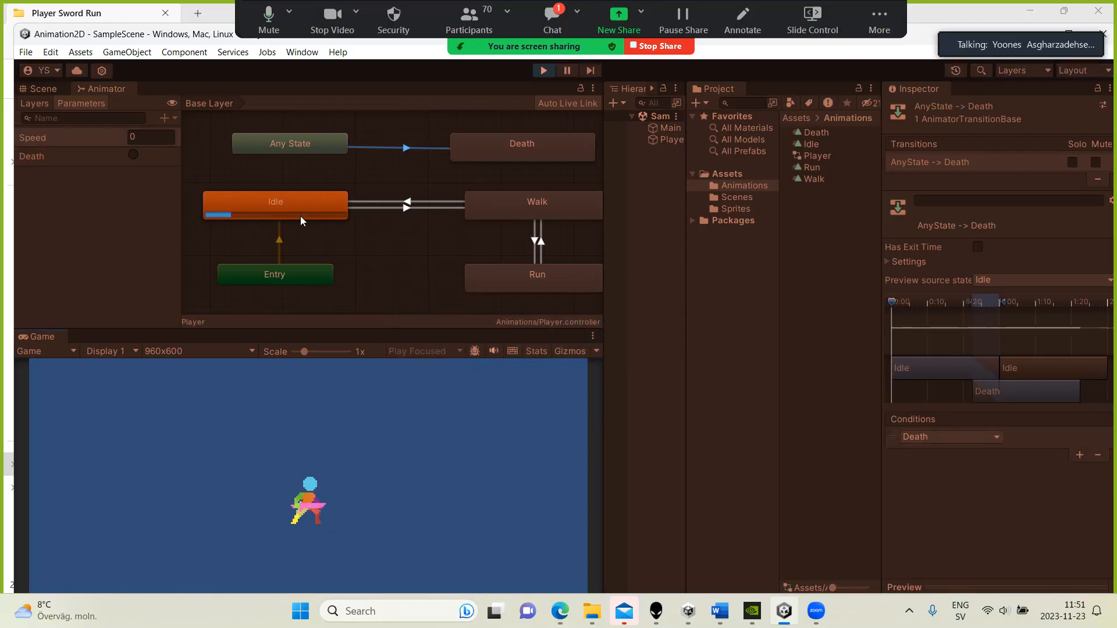
pyautogui.click(134, 138)
pyautogui.write('1')
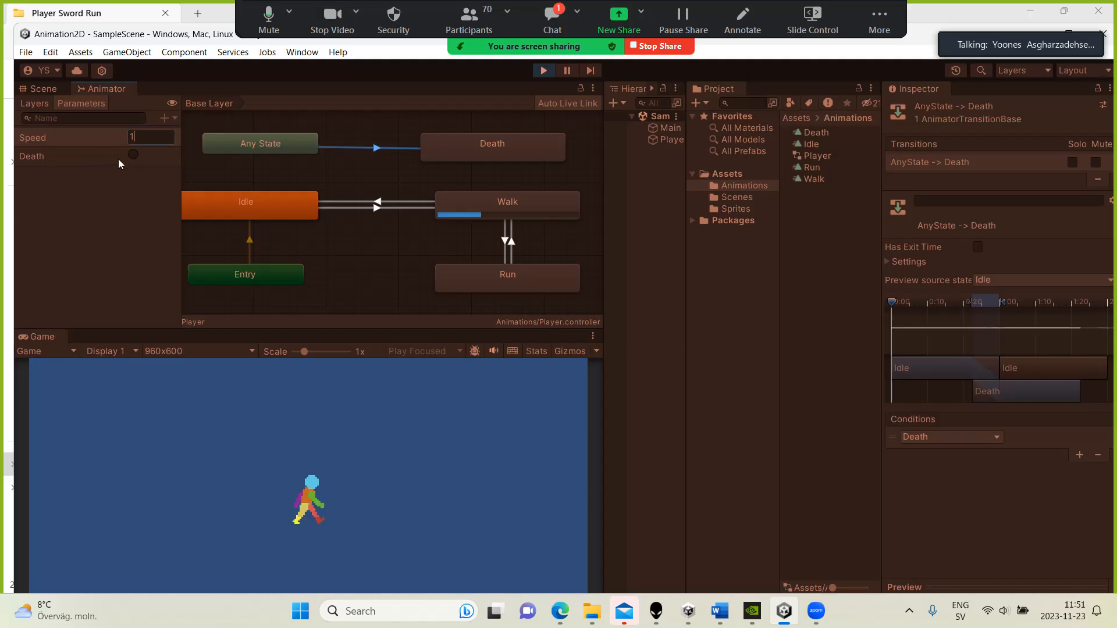
pyautogui.click(133, 155)
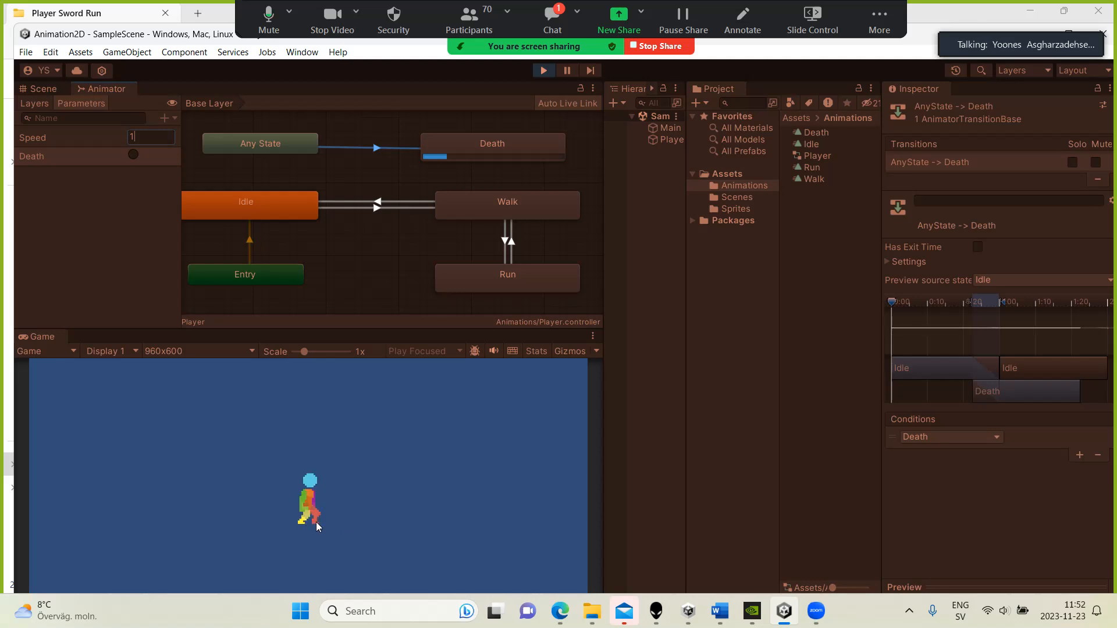
pyautogui.click(543, 71)
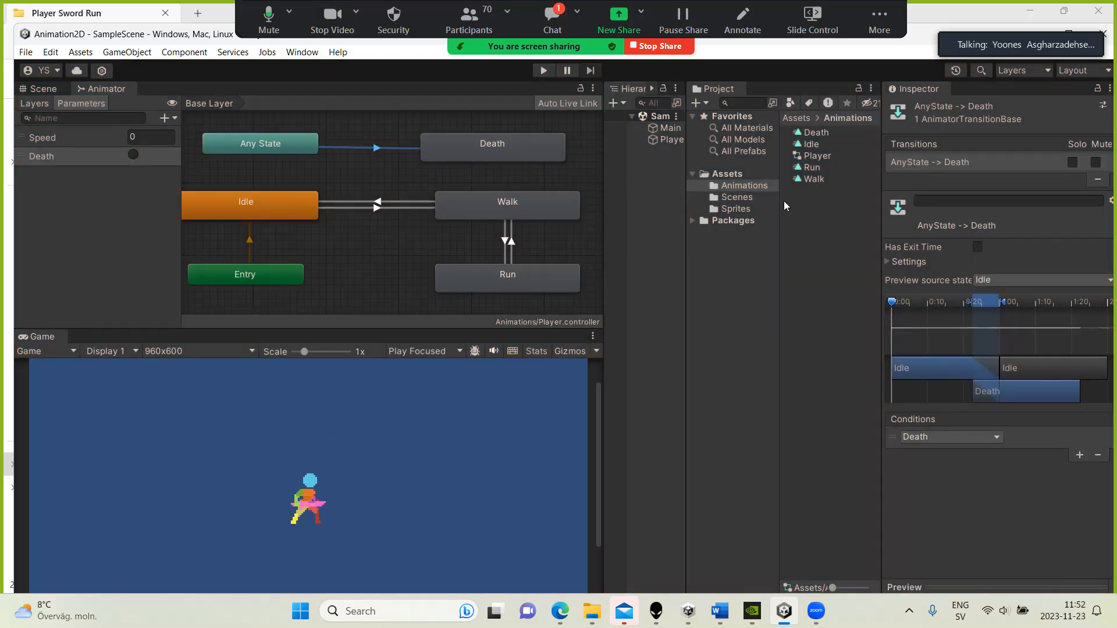
# Turn off Loop Time for the Death animation clip.
pyautogui.click(816, 134)
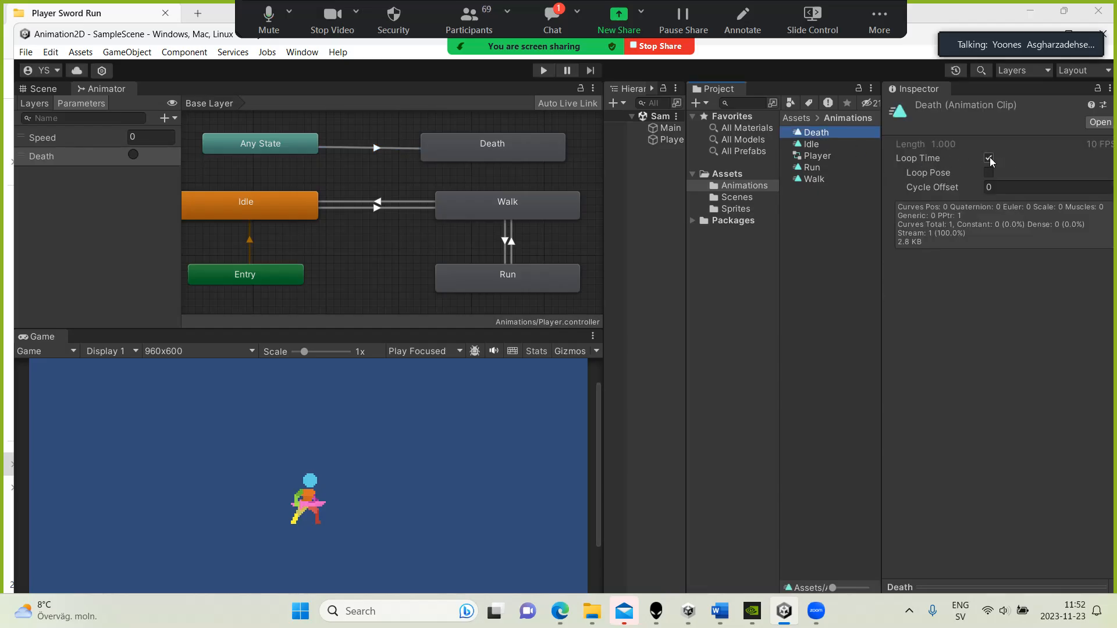
pyautogui.click(989, 157)
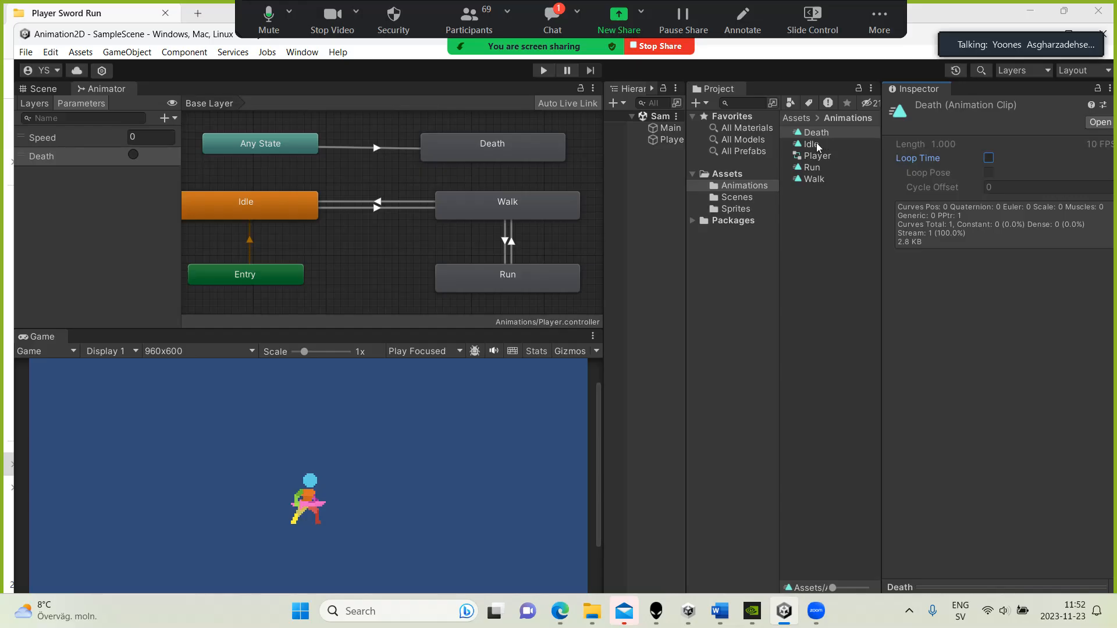
# Test the non-looping Death animation in Play mode by firing the Death trigger from Idle, and stop playing.
pyautogui.click(544, 71)
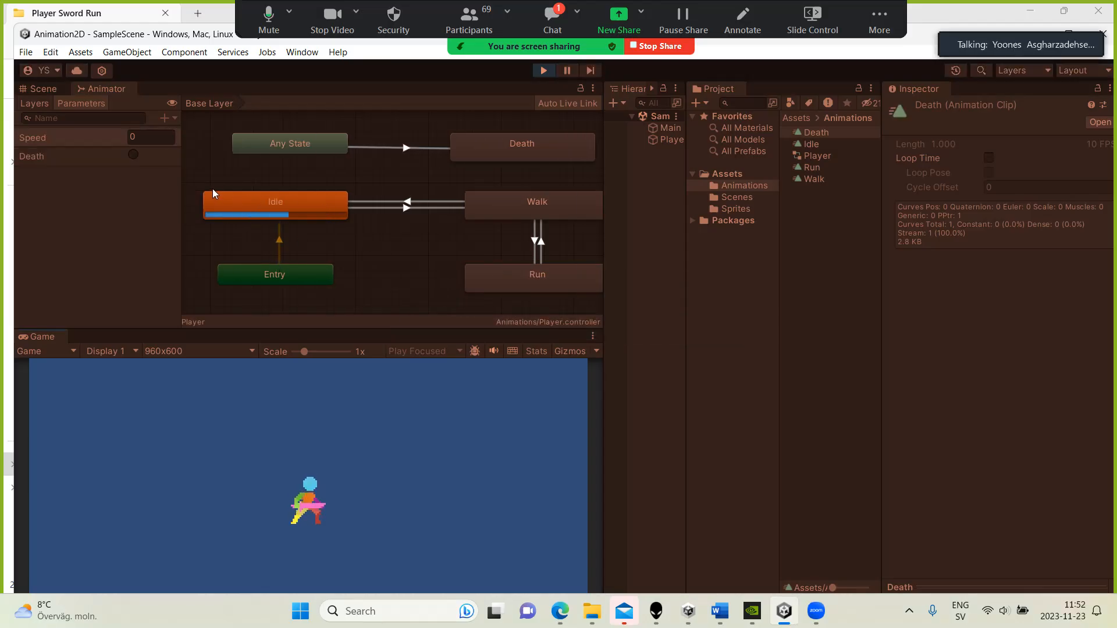
pyautogui.click(131, 154)
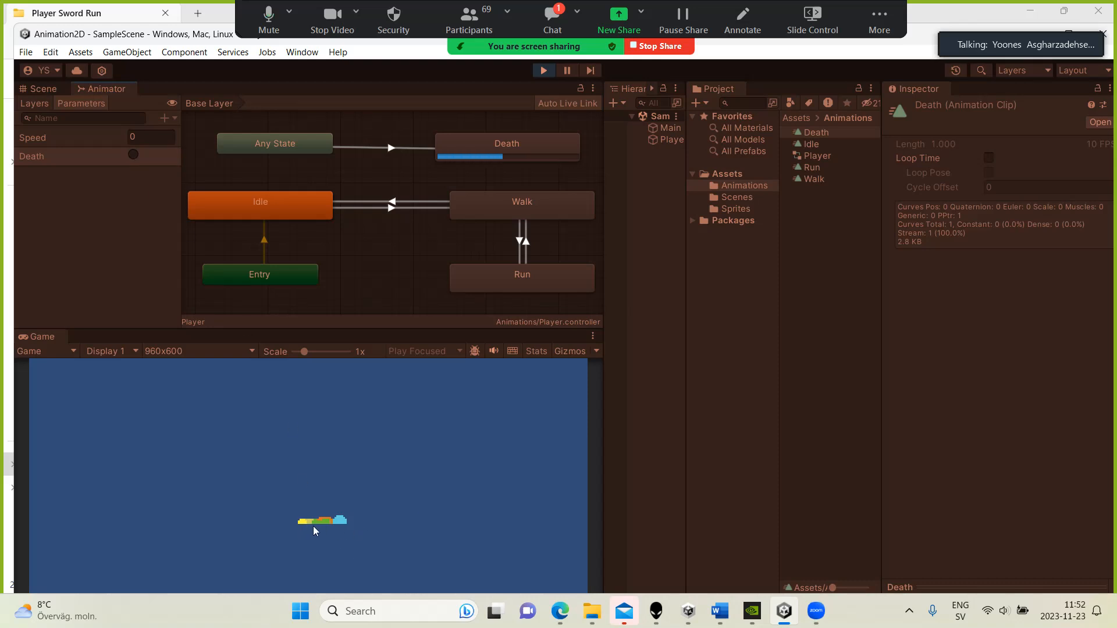
pyautogui.click(544, 70)
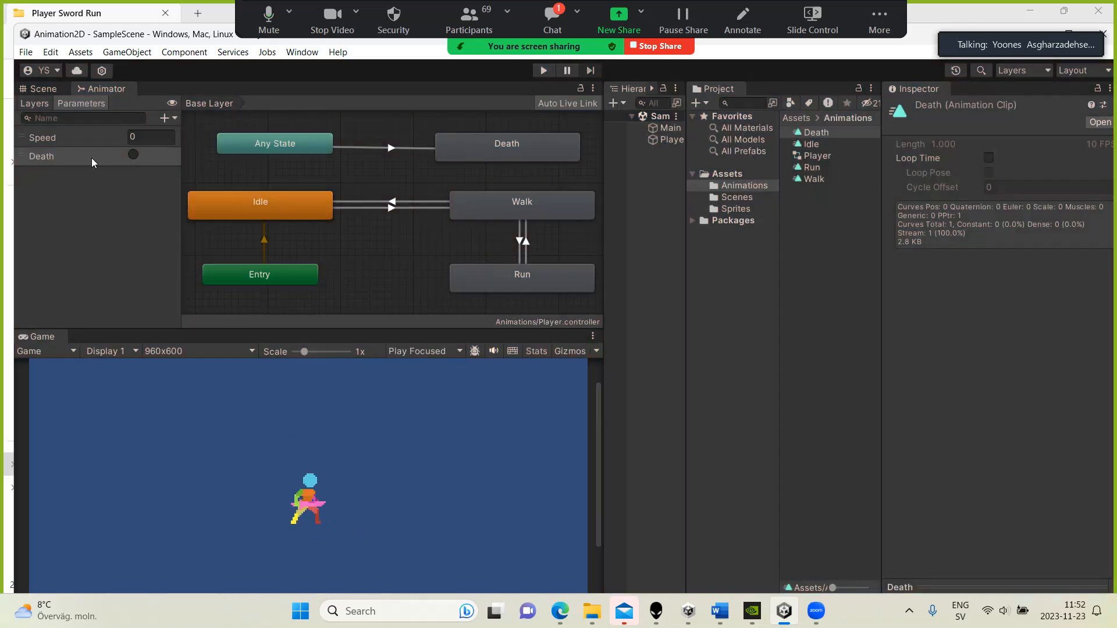
# Test the state transitions in Play mode by setting Speed to 2 and 3 and firing the Death trigger, and stop playing.
pyautogui.click(545, 71)
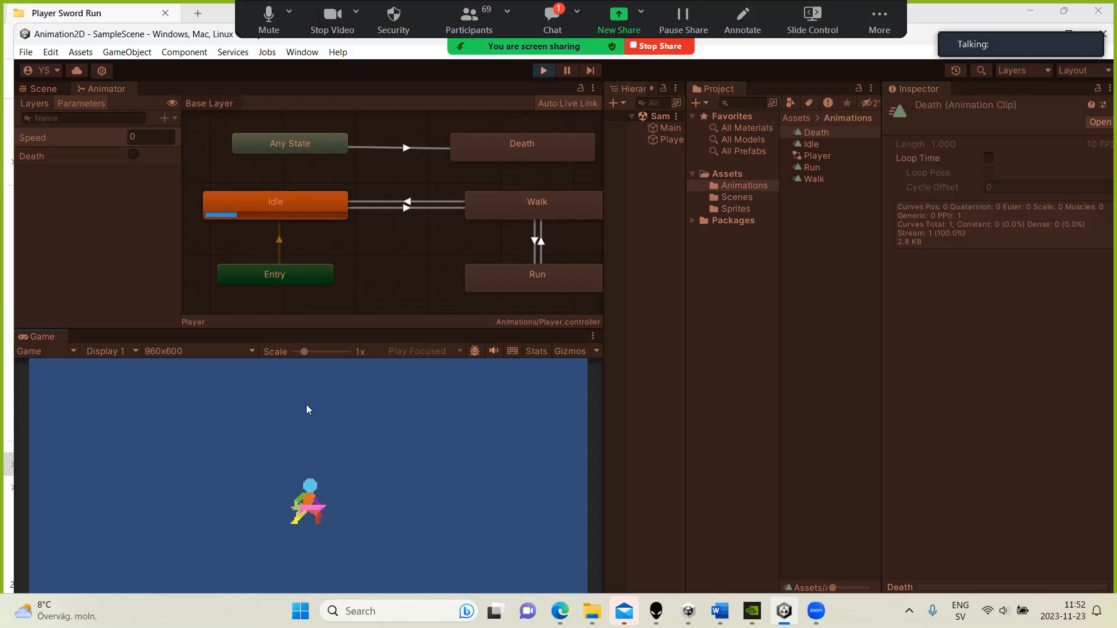
pyautogui.click(149, 137)
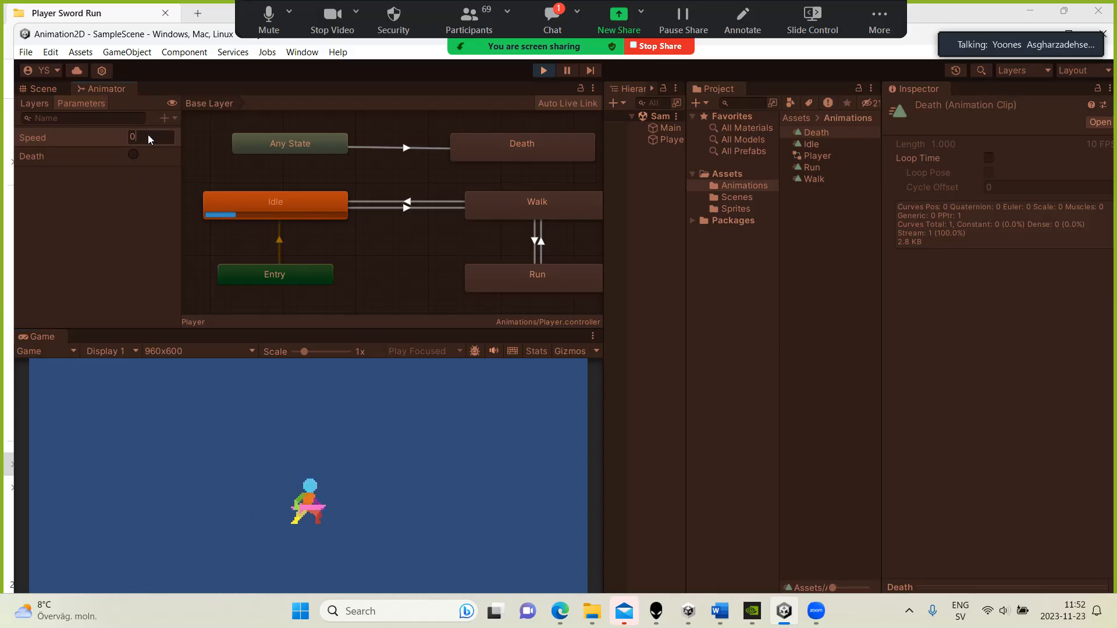
pyautogui.moveTo(148, 137); pyautogui.dragTo(117, 139)
pyautogui.write('2')
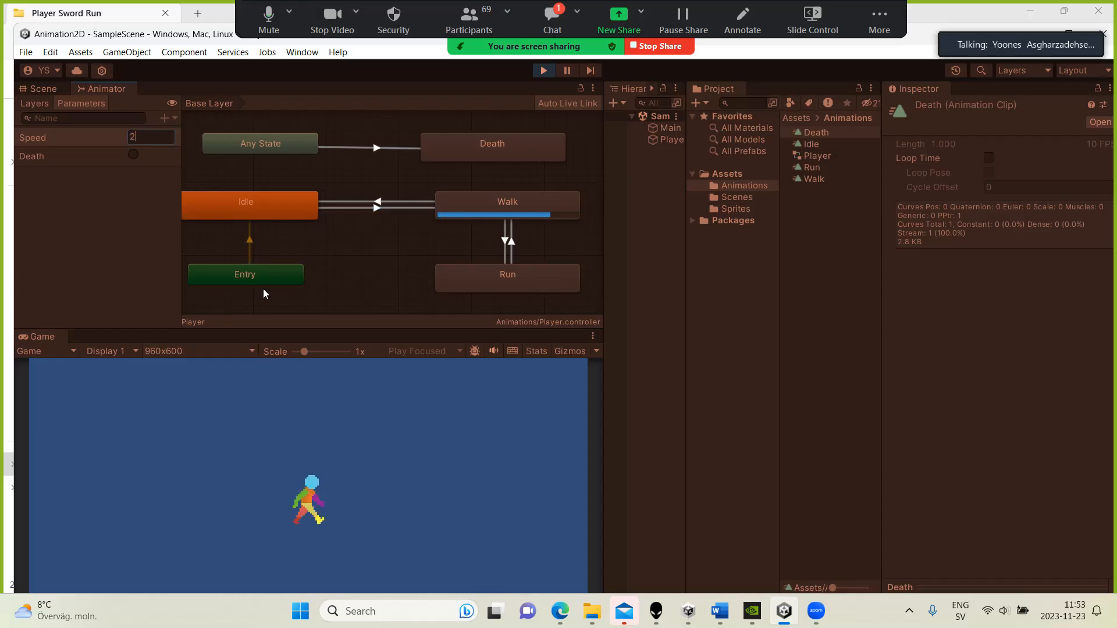
pyautogui.moveTo(154, 136); pyautogui.dragTo(106, 137)
pyautogui.write('3')
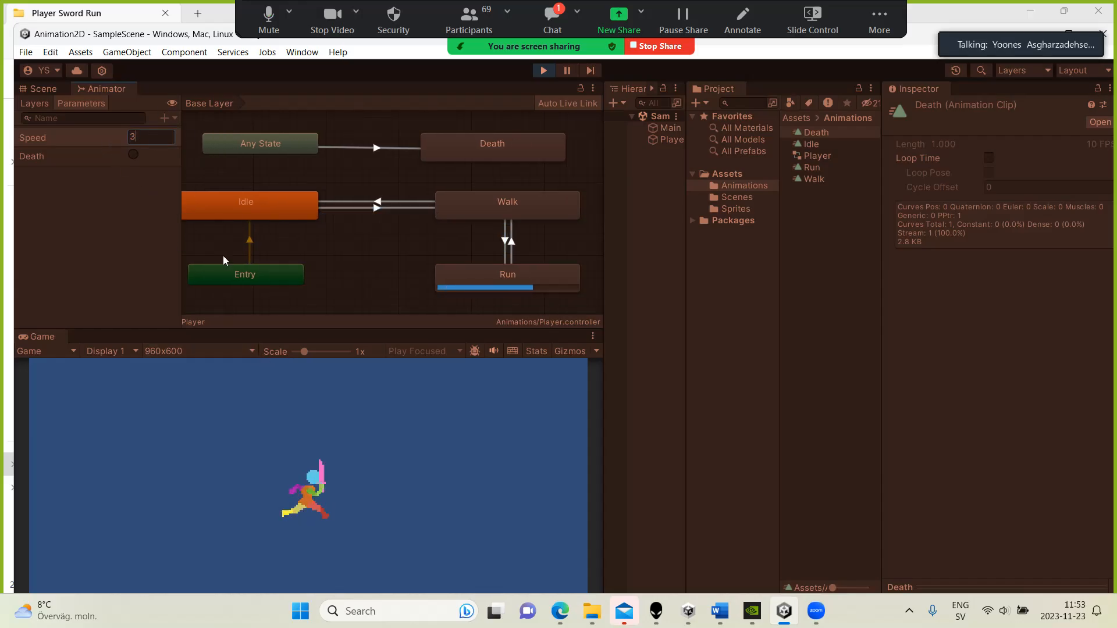
pyautogui.click(133, 158)
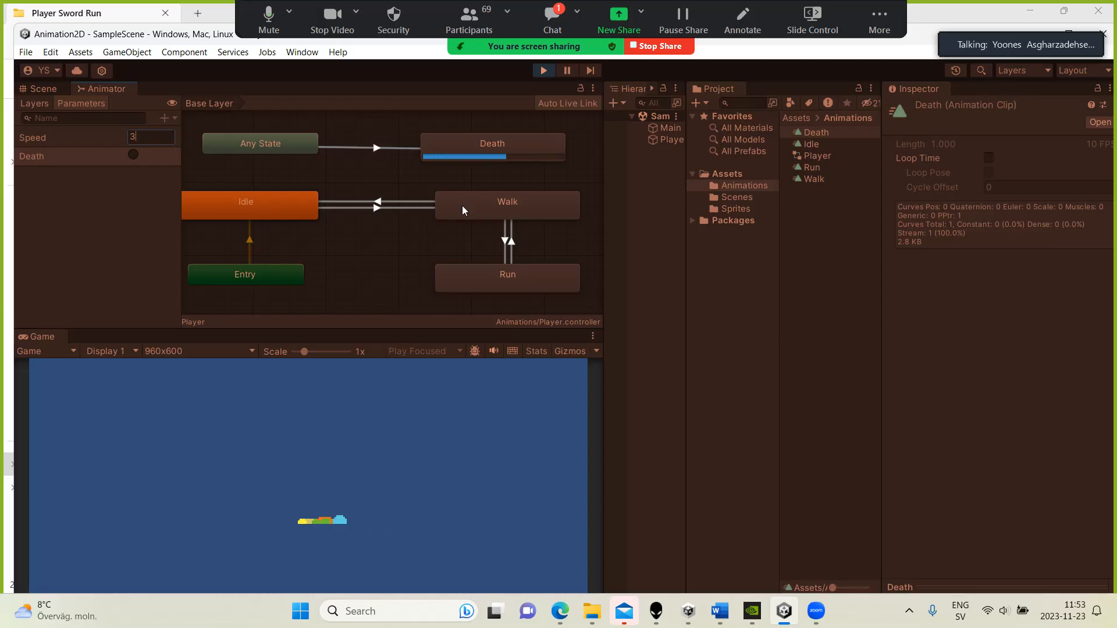
pyautogui.click(546, 70)
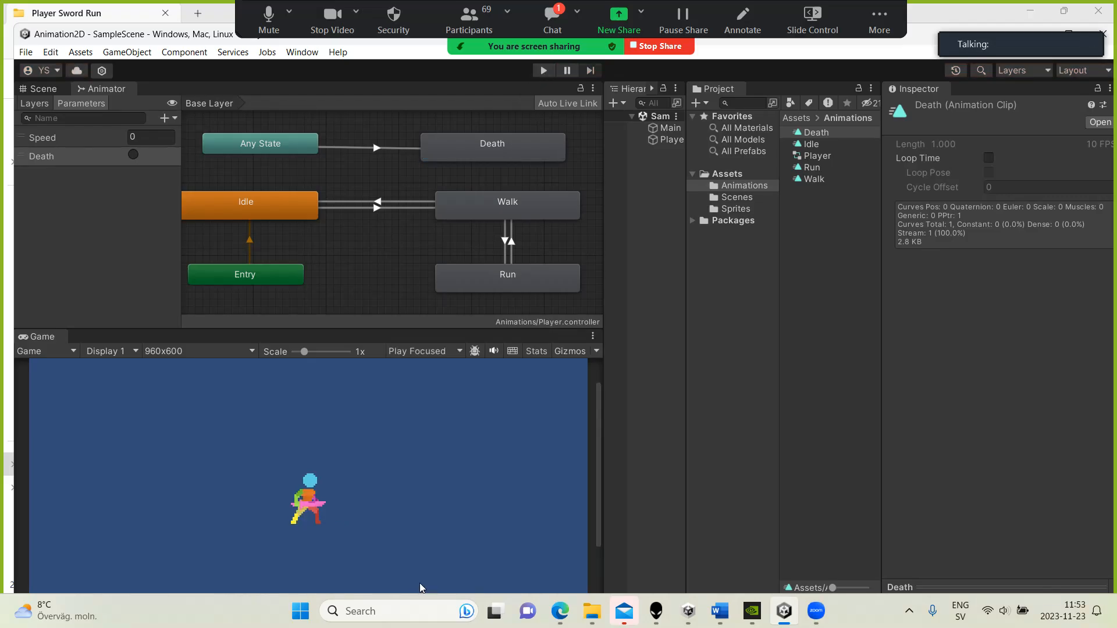
# Import the player sword atk 64x64 image from the Basic Sword Attack 1 folder into the project's Sprites folder.
pyautogui.click(784, 611)
pyautogui.click(784, 611)
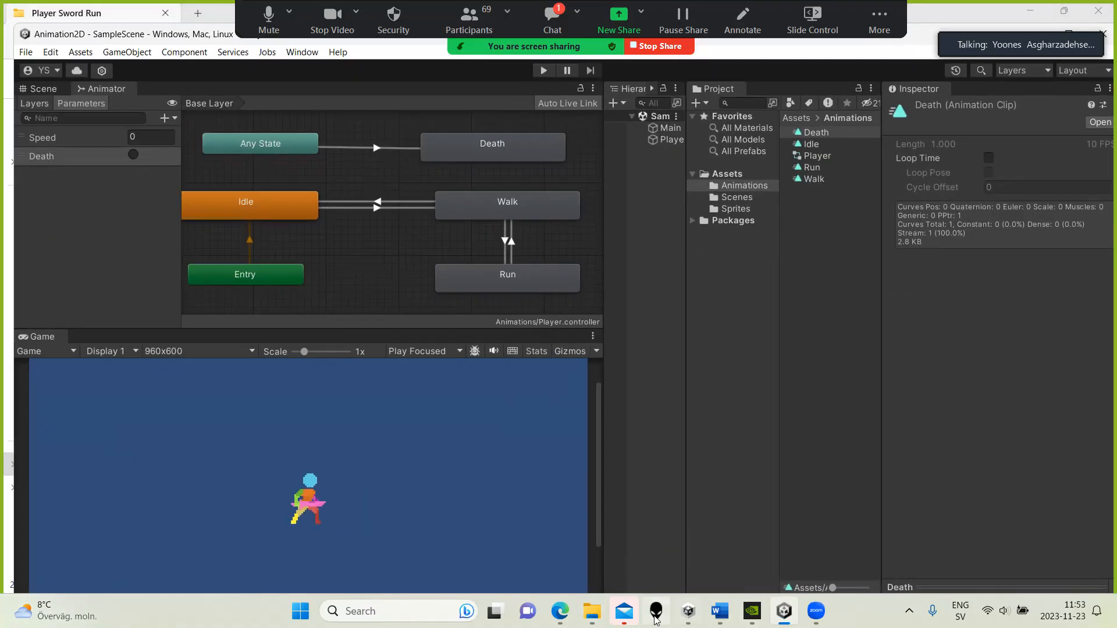
pyautogui.moveTo(594, 621)
pyautogui.click(504, 517)
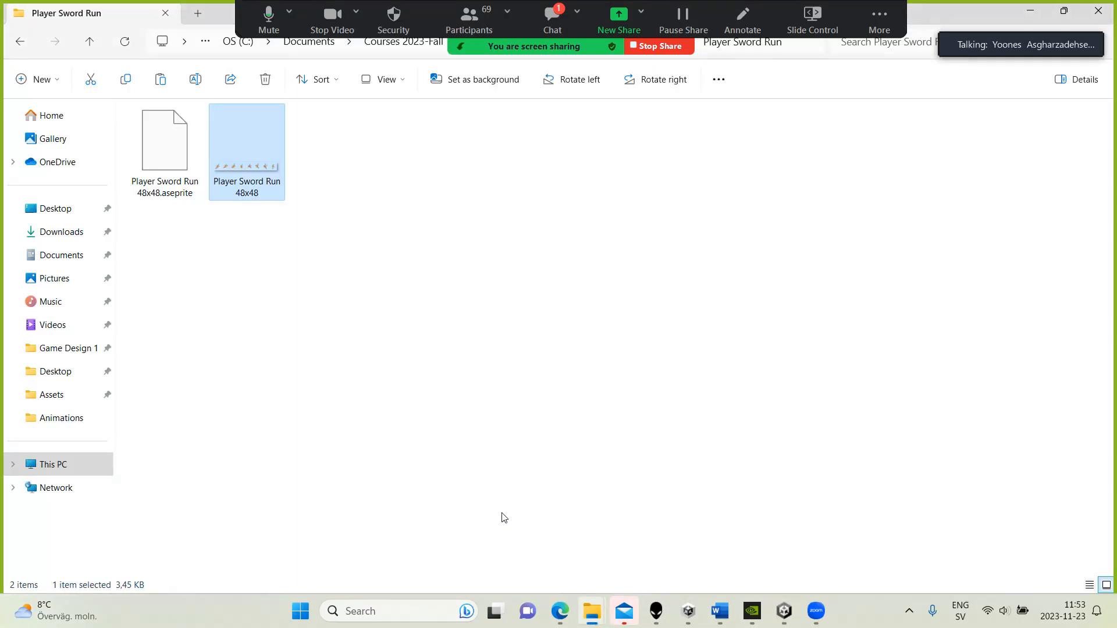
pyautogui.click(88, 43)
pyautogui.doubleClick(194, 134)
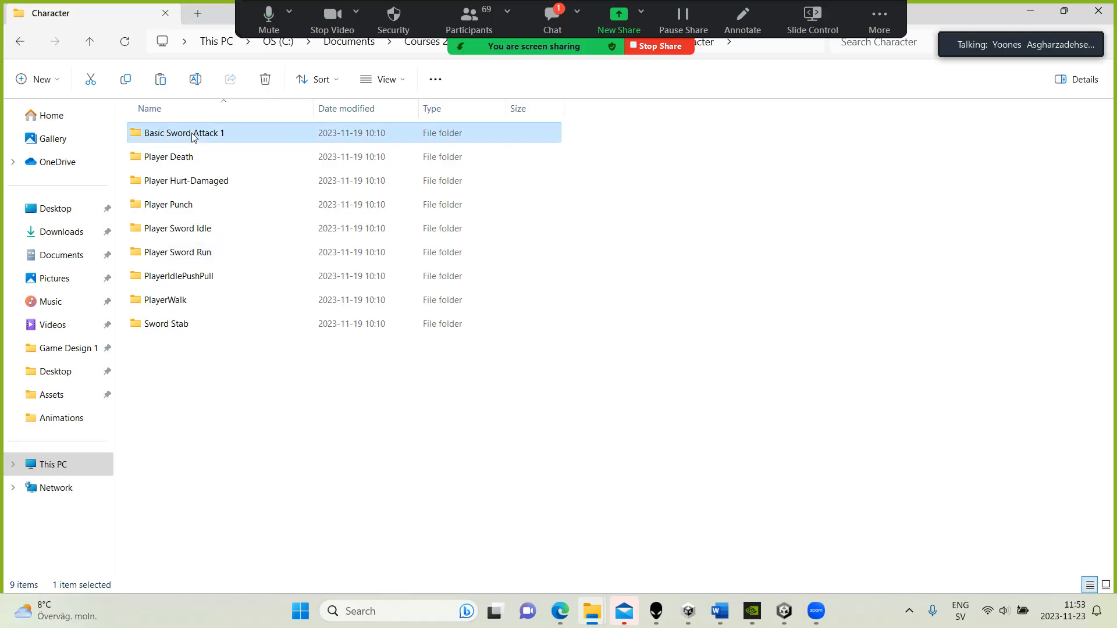
pyautogui.moveTo(255, 186); pyautogui.dragTo(745, 404)
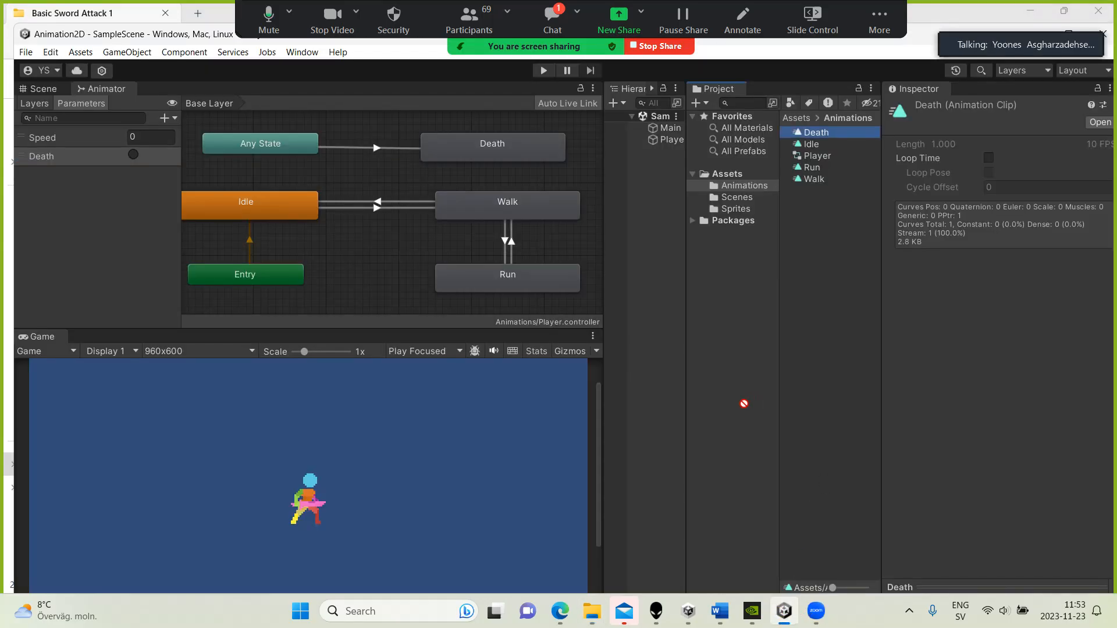
pyautogui.moveTo(747, 268); pyautogui.dragTo(738, 211)
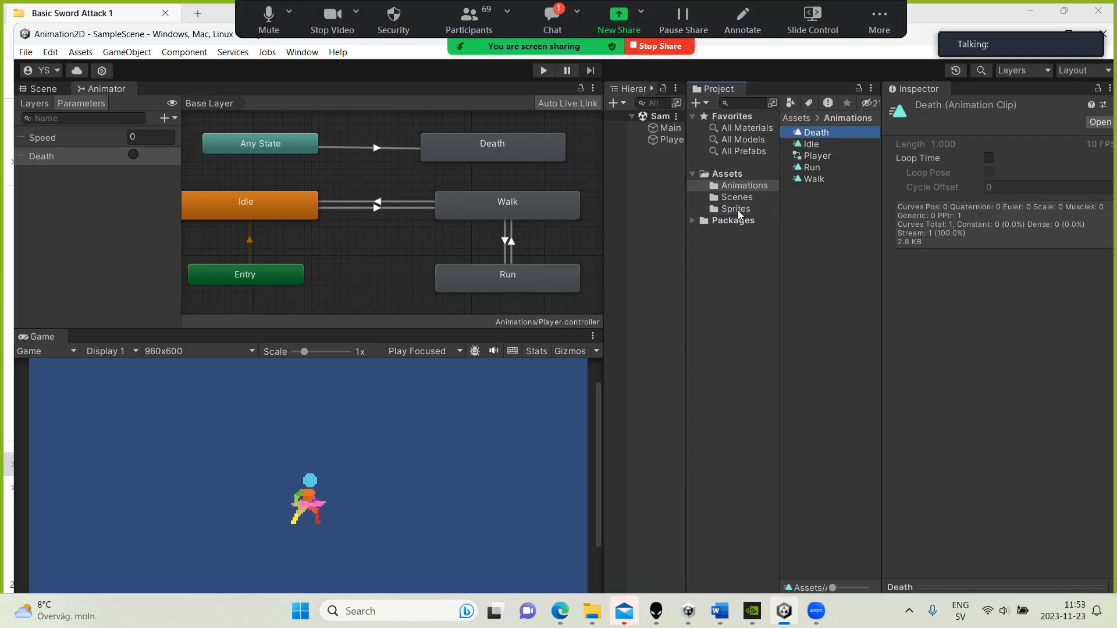
# Collapse the Player Sword Run and PlayerWalk sprite sheets in the Sprites folder and widen the asset list.
pyautogui.click(787, 277)
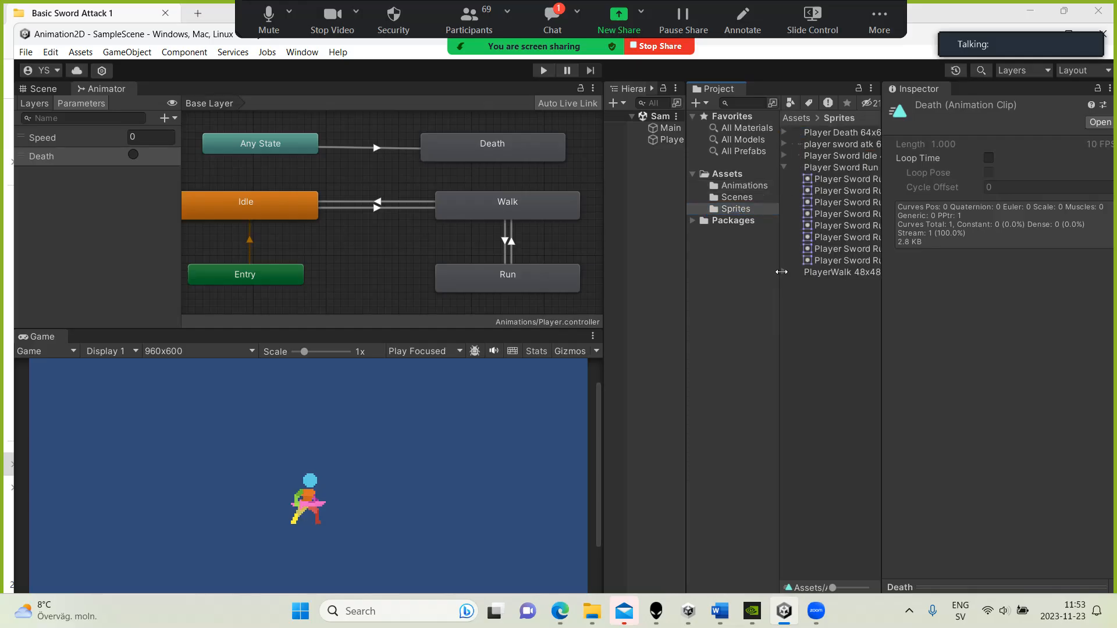
pyautogui.click(784, 273)
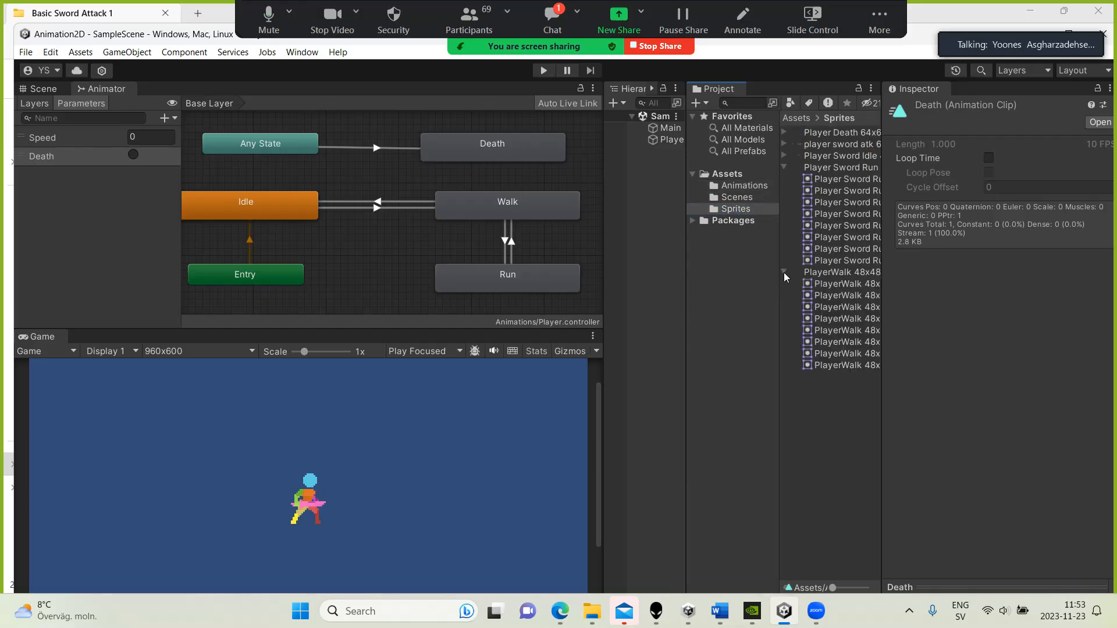
pyautogui.click(783, 273)
pyautogui.click(787, 167)
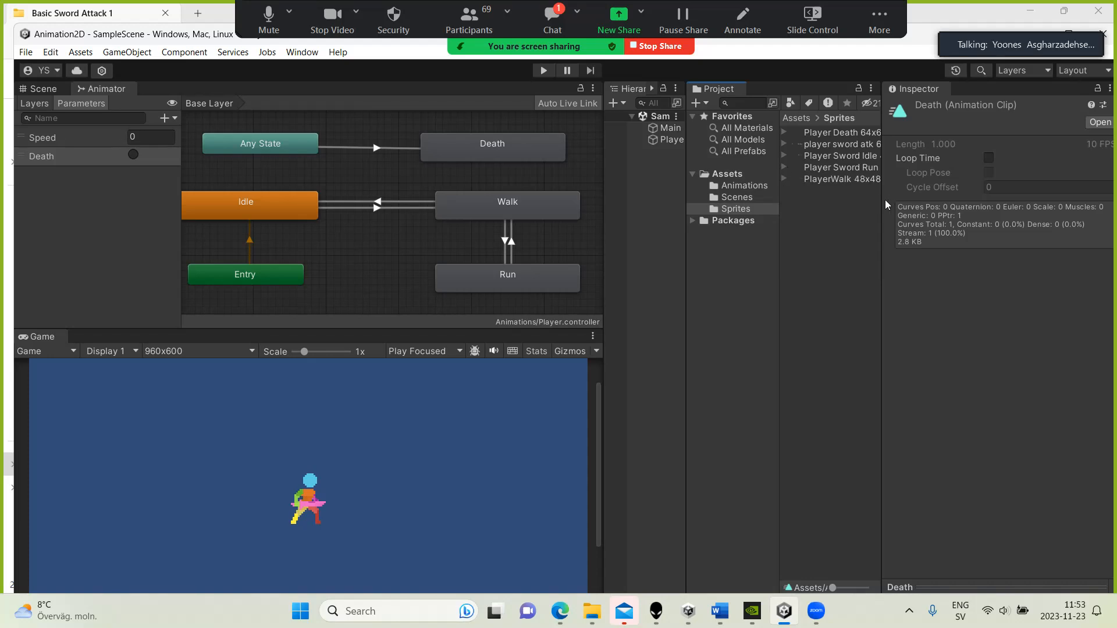
pyautogui.moveTo(882, 200); pyautogui.dragTo(962, 198)
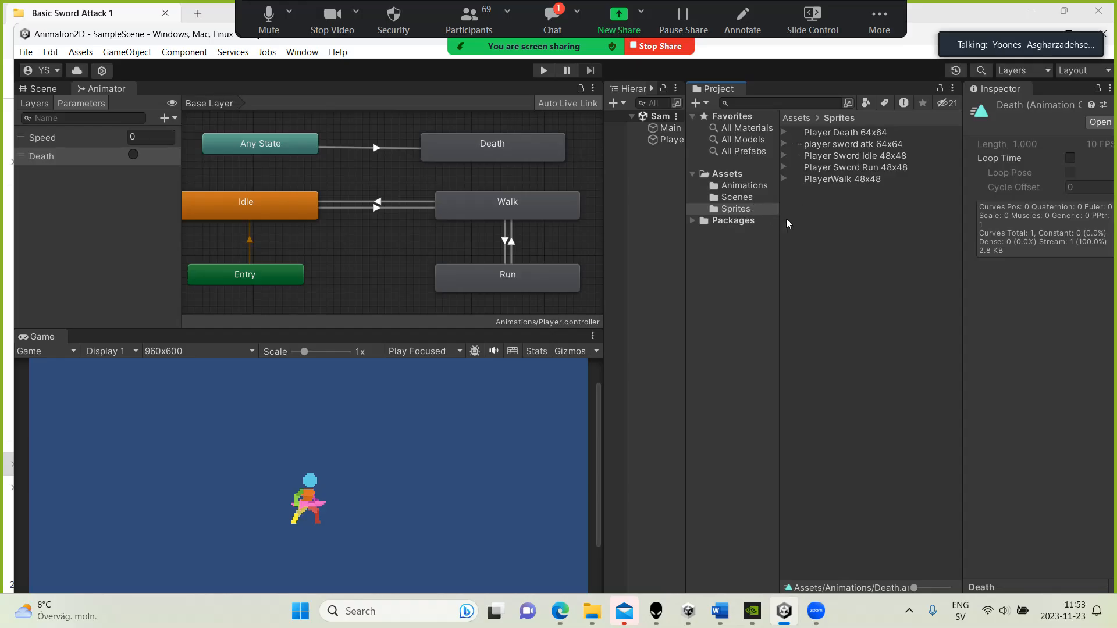
# Set the player sword atk 64x64 texture's Sprite Mode to Multiple and its Filter Mode to Point (no filter).
pyautogui.click(847, 145)
pyautogui.click(785, 144)
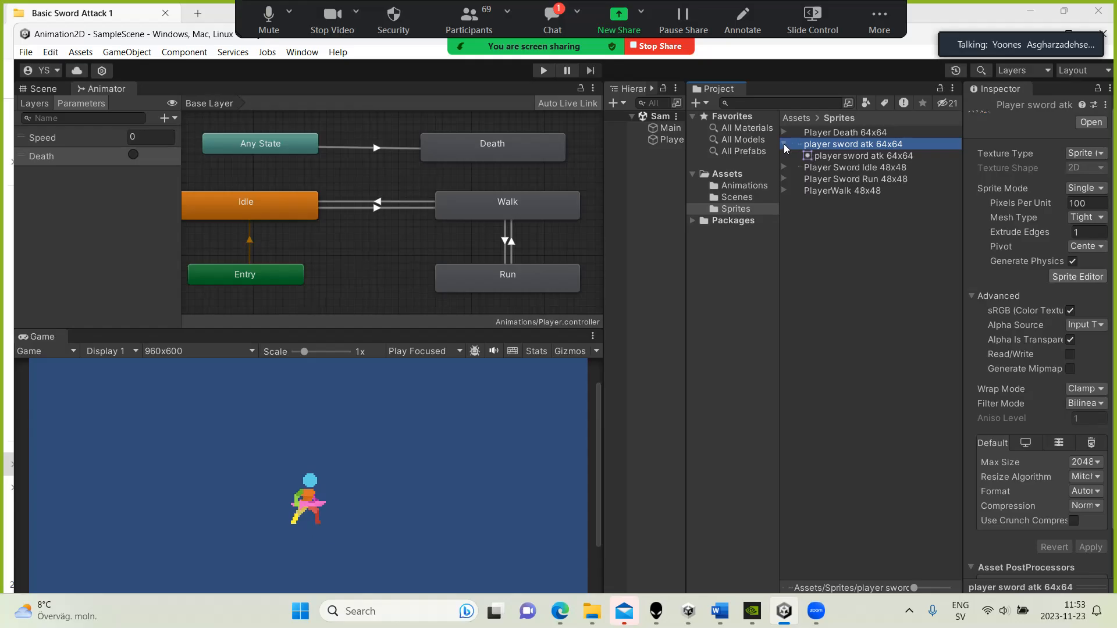
pyautogui.click(785, 145)
pyautogui.moveTo(962, 177); pyautogui.dragTo(890, 172)
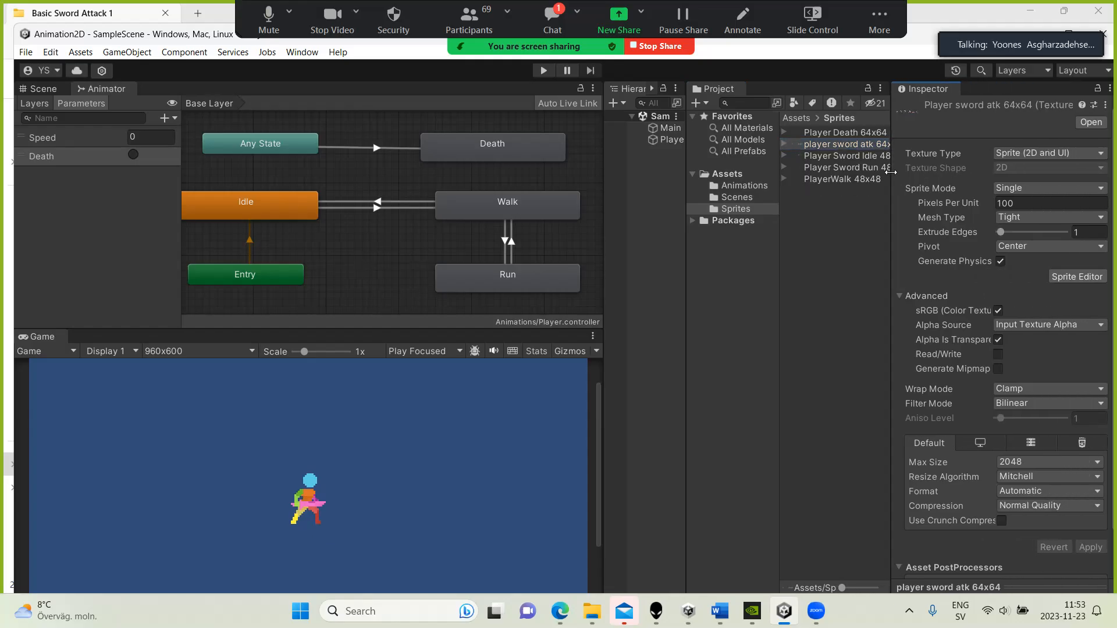
pyautogui.click(1023, 188)
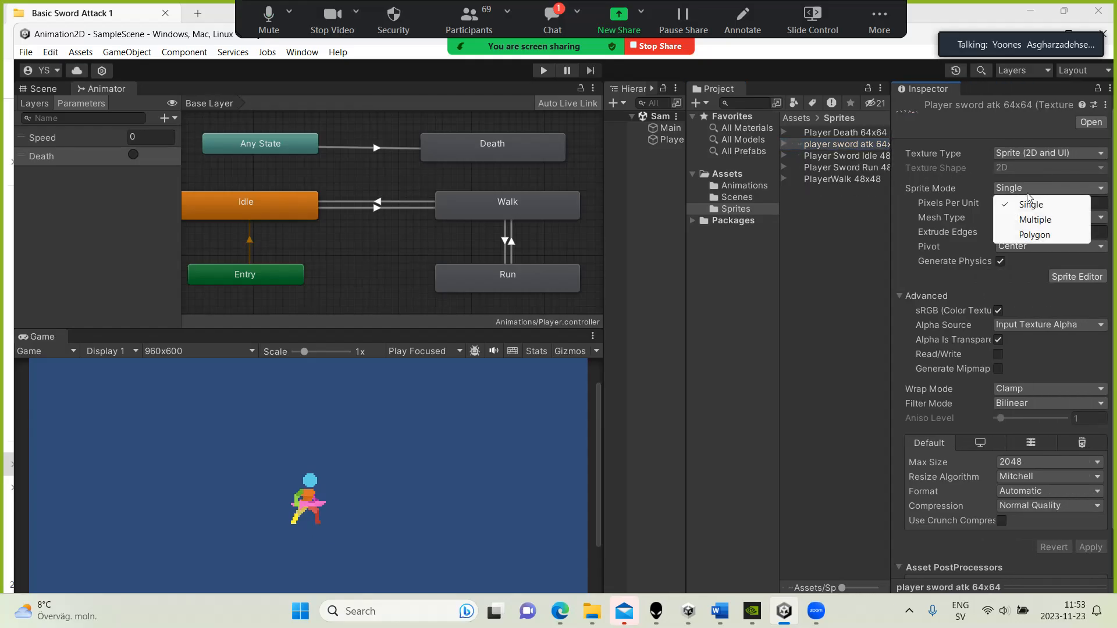
pyautogui.click(1037, 216)
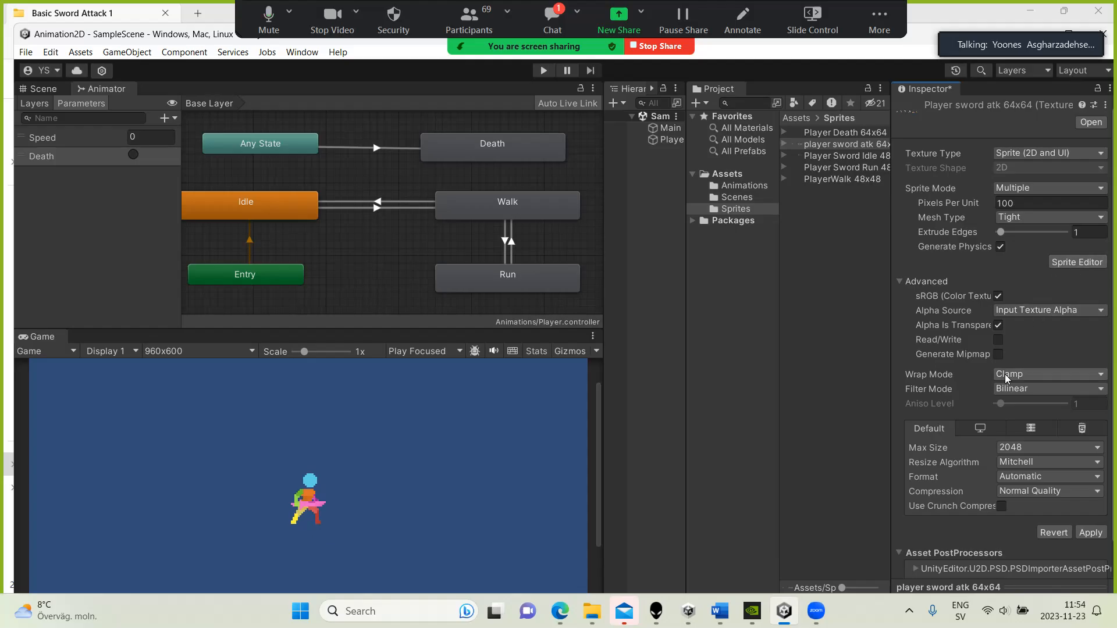
pyautogui.click(1010, 390)
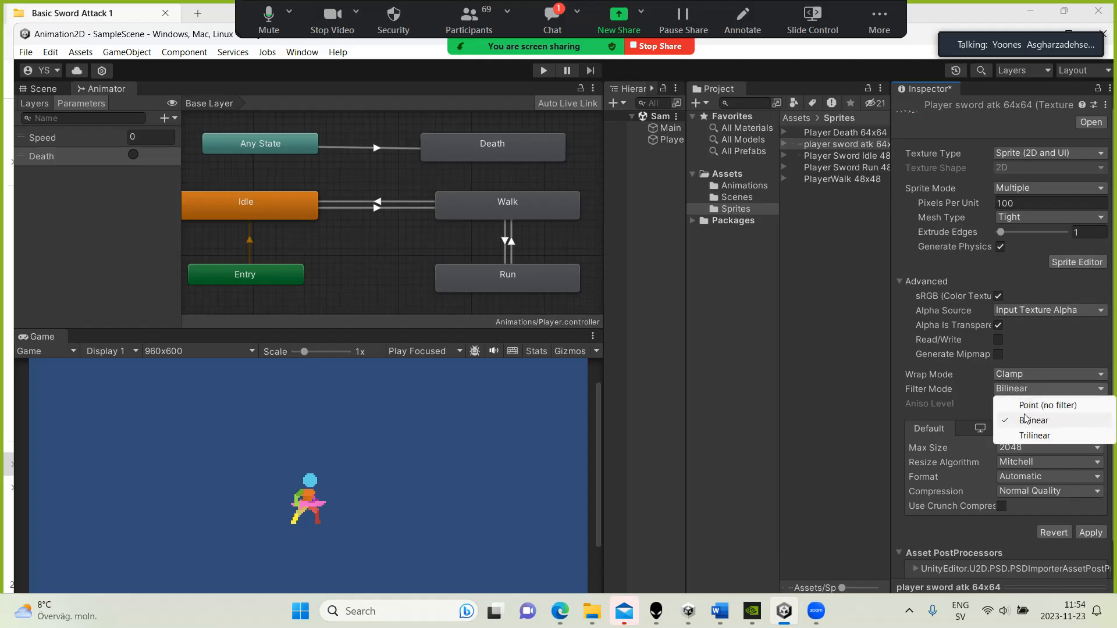
pyautogui.click(1037, 406)
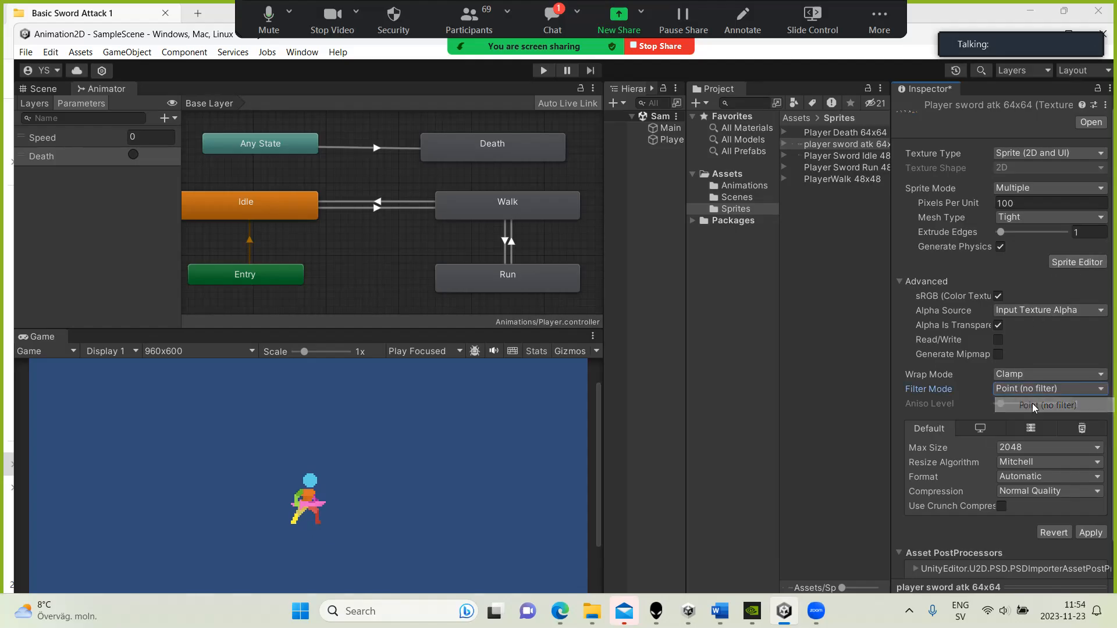
# Save the import settings, open the sword attack sheet in the Sprite Editor and set slicing to Grid By Cell Count with 6 columns.
pyautogui.click(1076, 262)
pyautogui.click(604, 352)
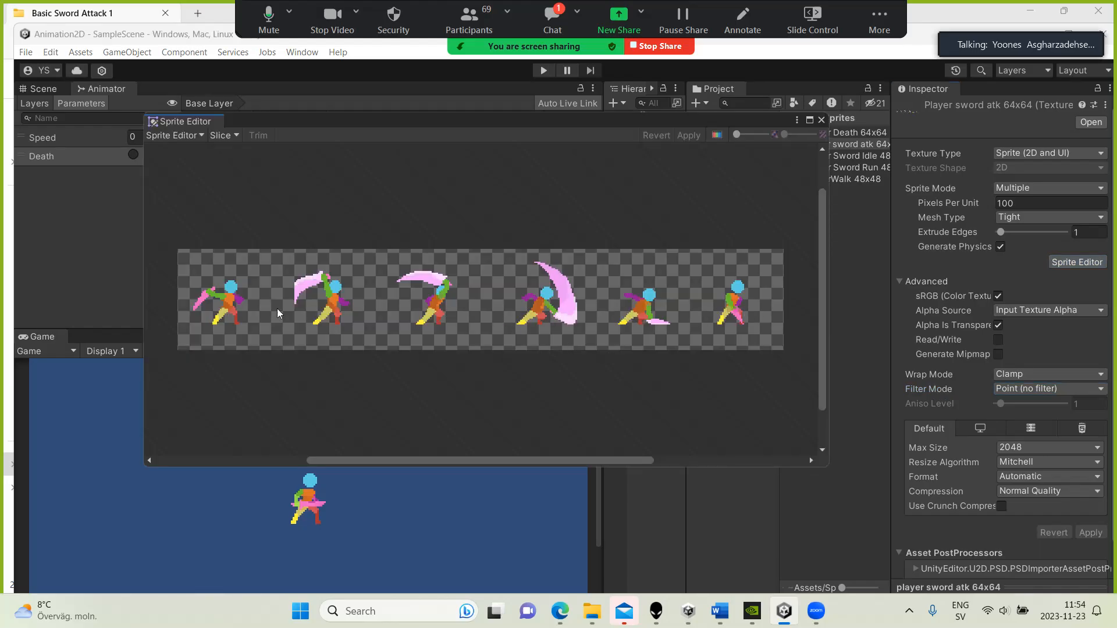
pyautogui.click(222, 135)
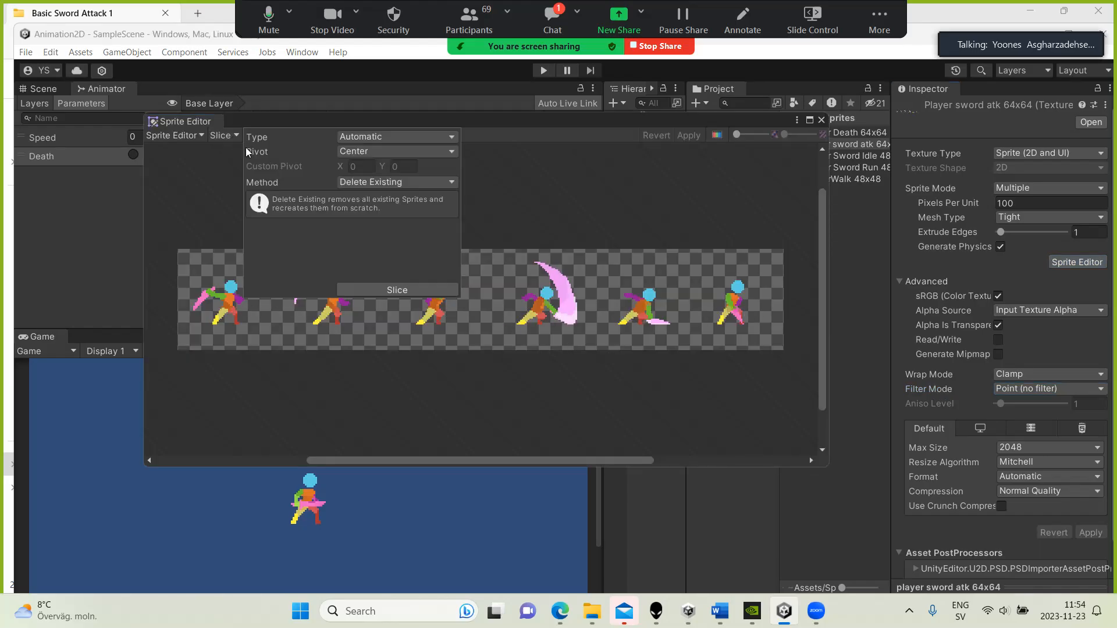
pyautogui.click(393, 137)
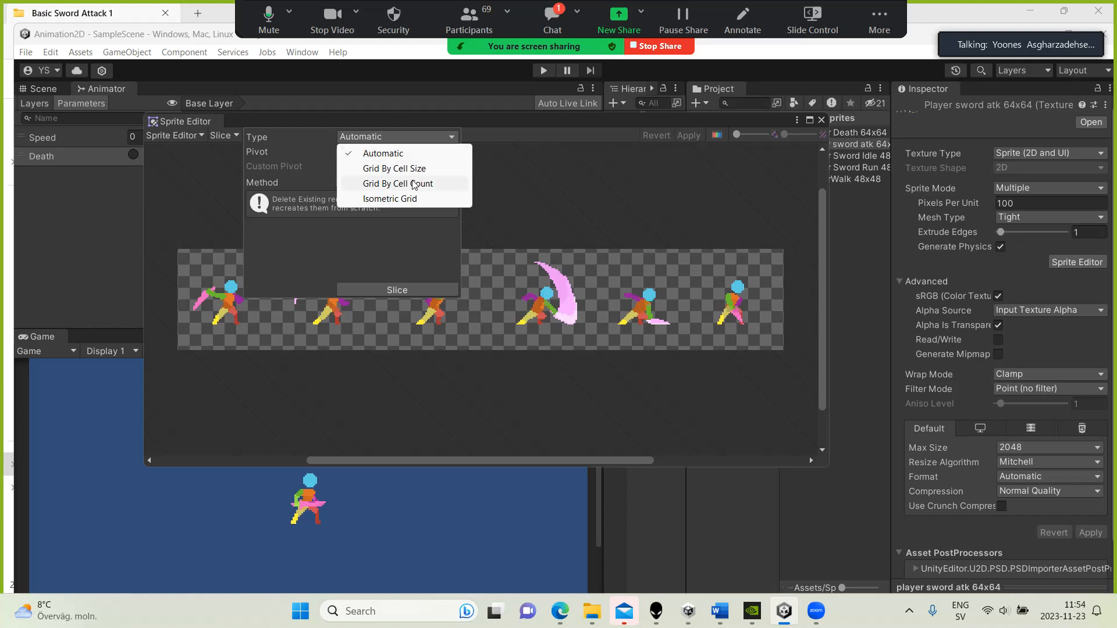
pyautogui.click(433, 184)
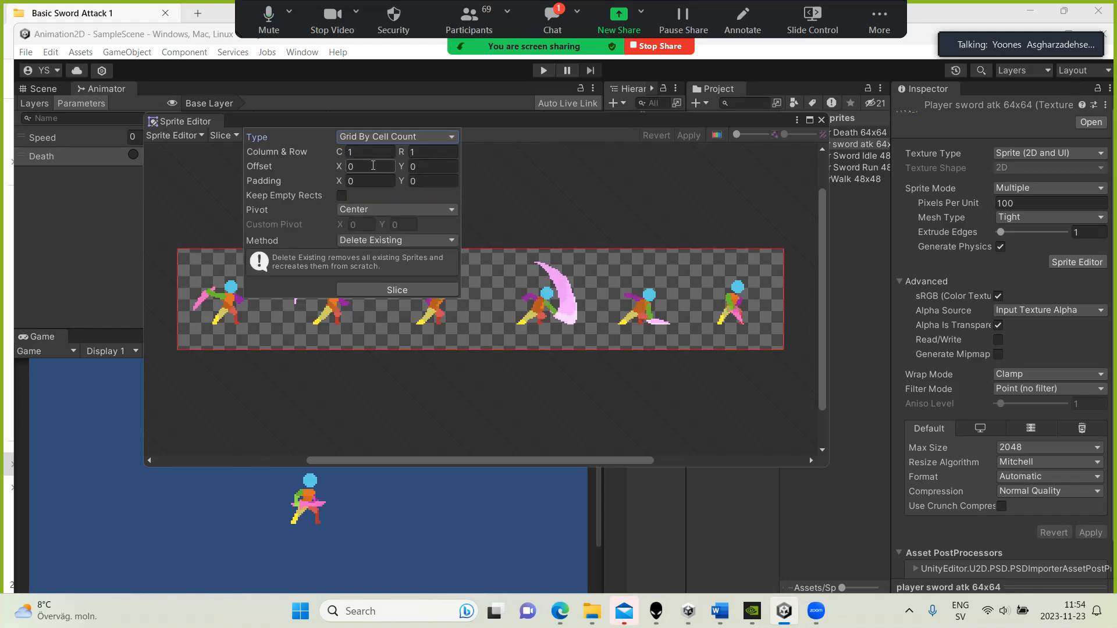
pyautogui.click(364, 153)
pyautogui.moveTo(364, 157); pyautogui.dragTo(324, 154)
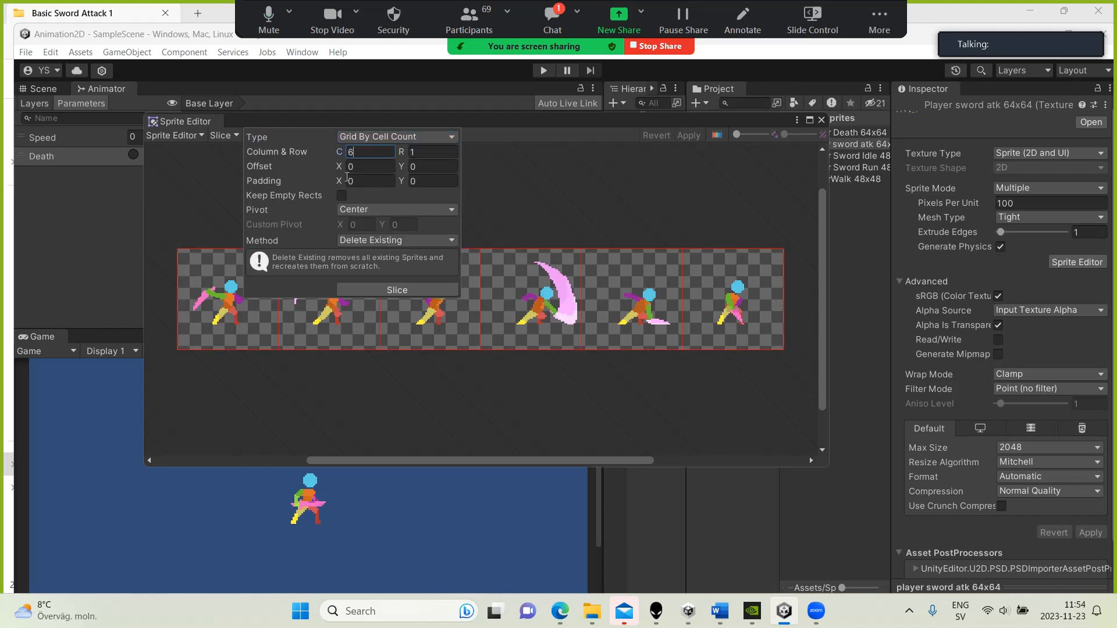
pyautogui.write('6')
# Slice the sword attack sheet by the 6-column grid, apply the slices and close the Sprite Editor.
pyautogui.click(506, 207)
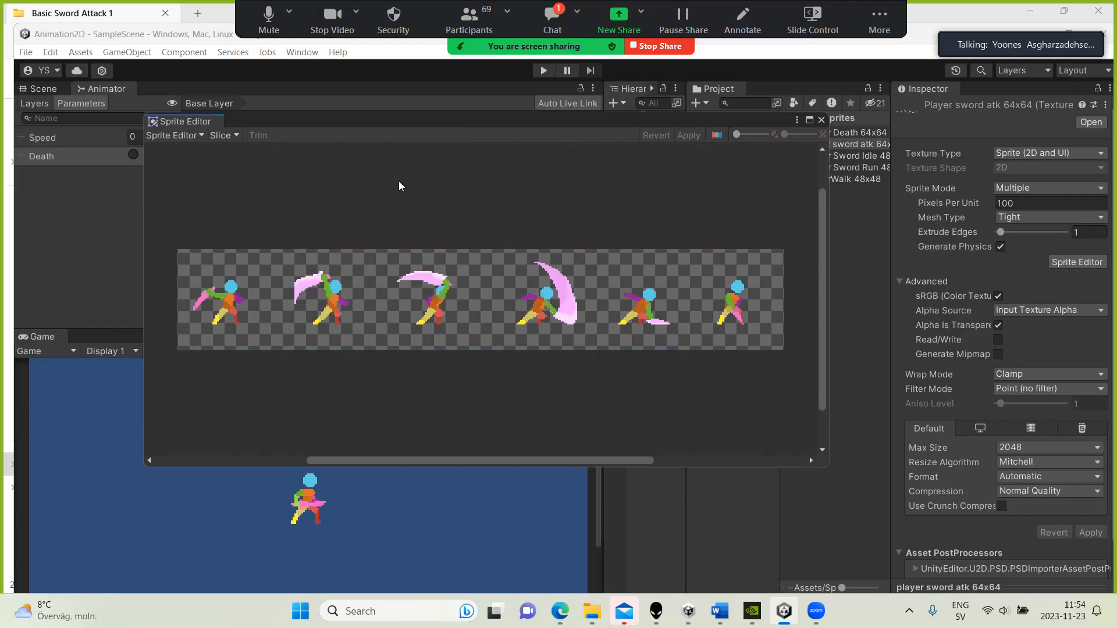
pyautogui.click(223, 135)
pyautogui.click(378, 291)
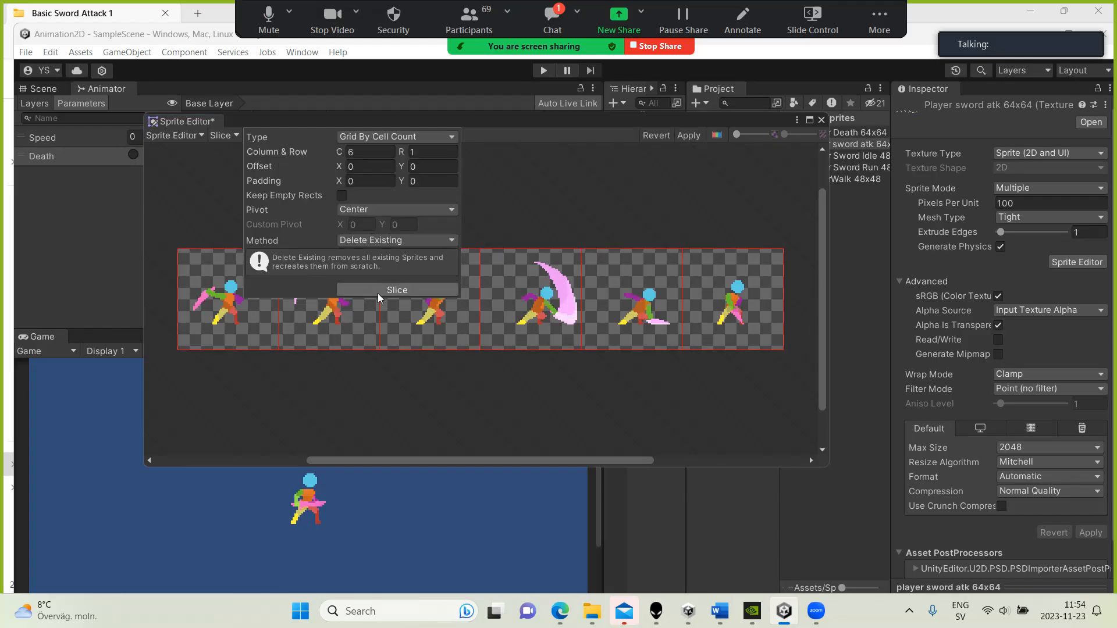
pyautogui.click(379, 294)
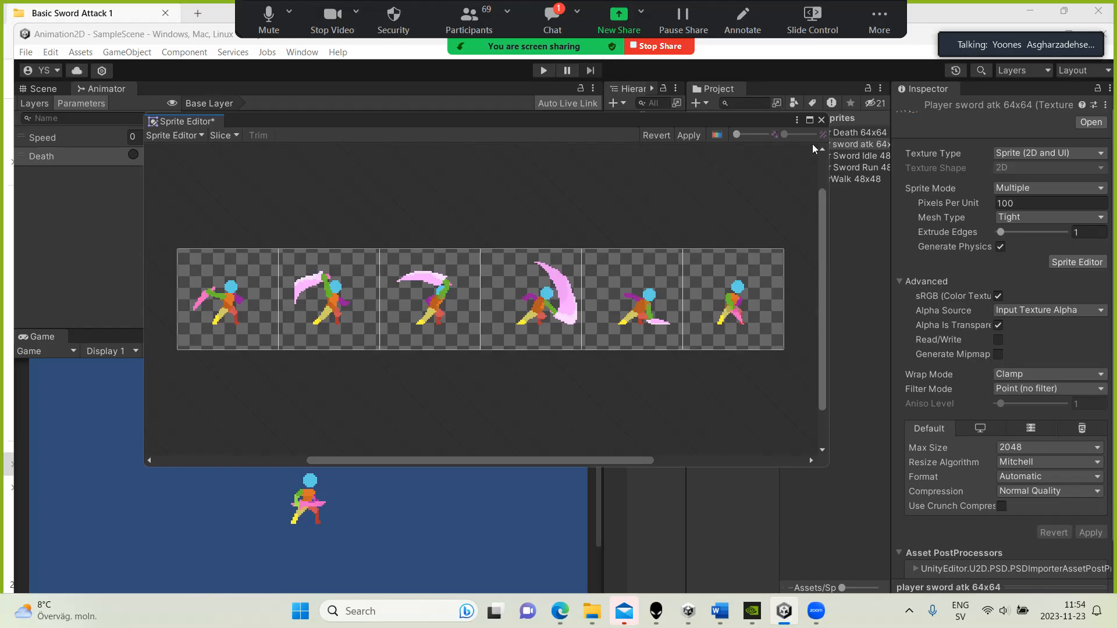
pyautogui.click(689, 135)
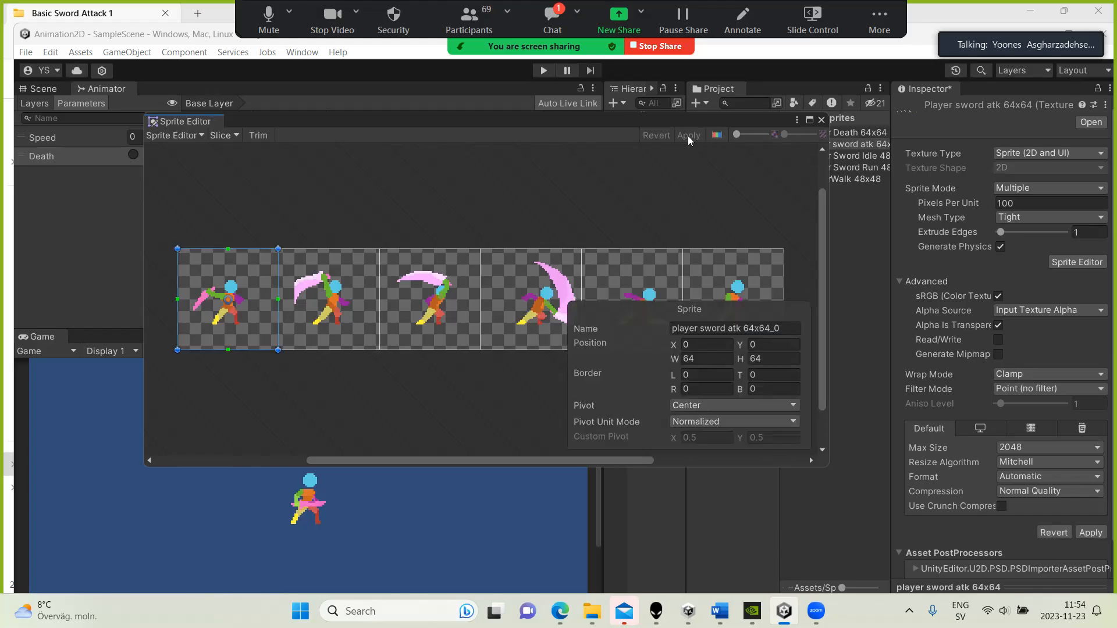
pyautogui.click(821, 120)
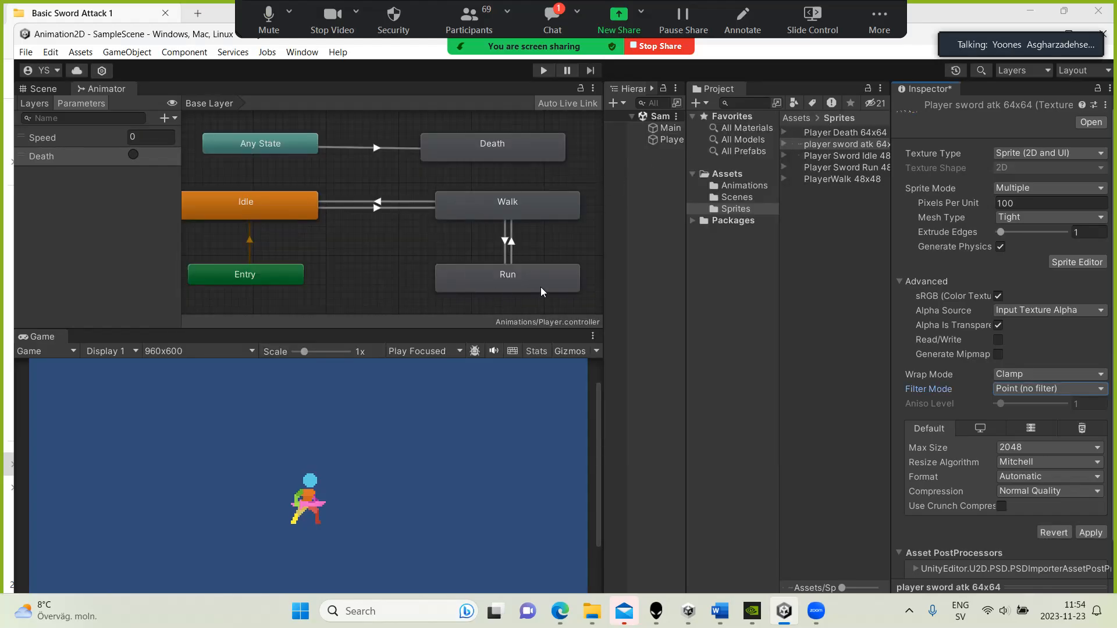
# Widen the Hierarchy, select the Player object and save the sword attack texture's unapplied import settings.
pyautogui.moveTo(603, 152); pyautogui.dragTo(438, 152)
pyautogui.click(508, 141)
pyautogui.click(550, 351)
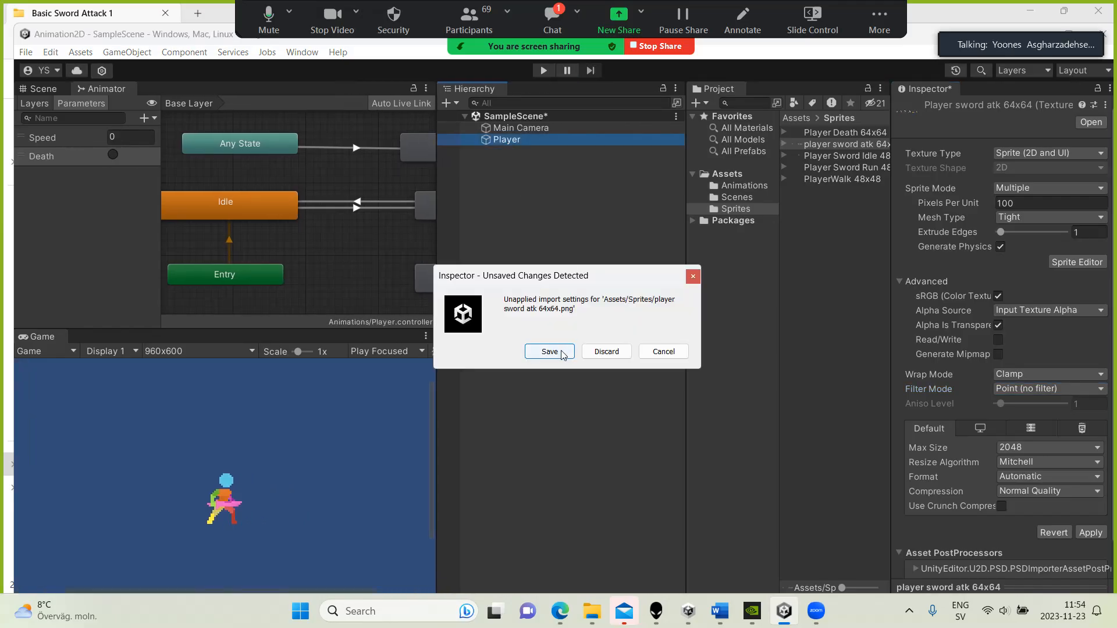
# Open the Animation window for the Player and create a new animation clip named Attack in the Sprites folder.
pyautogui.click(303, 52)
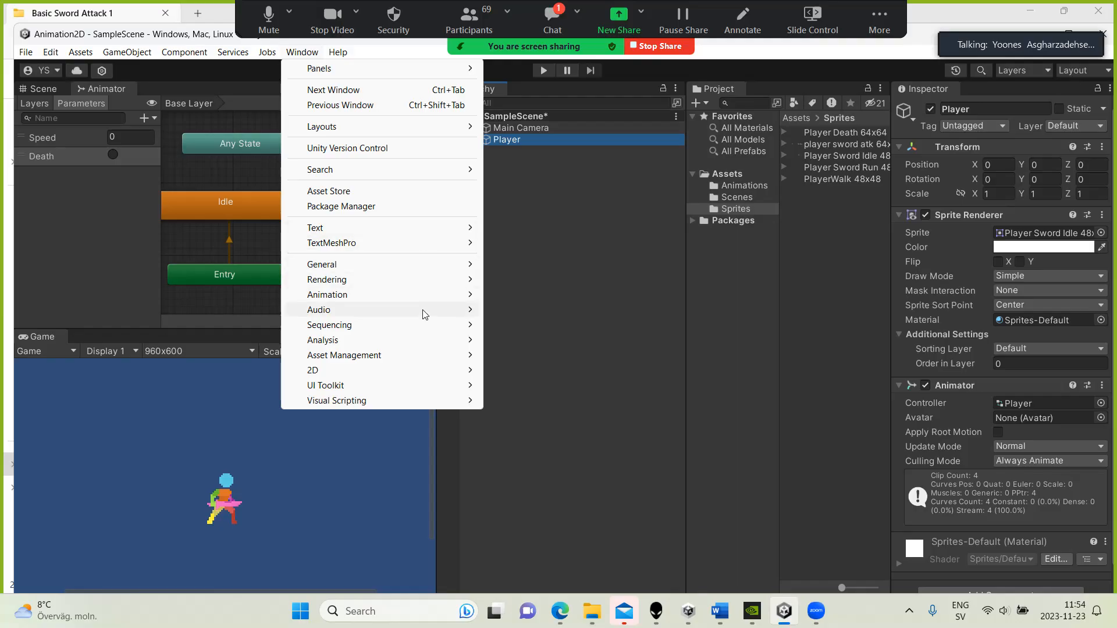
pyautogui.moveTo(440, 302)
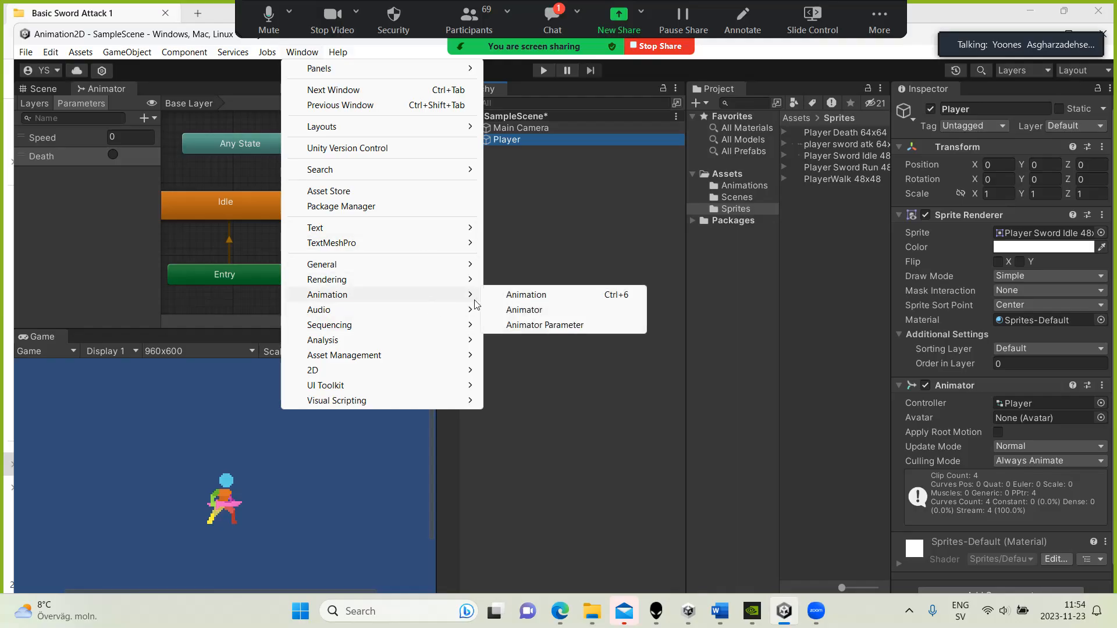
pyautogui.click(531, 296)
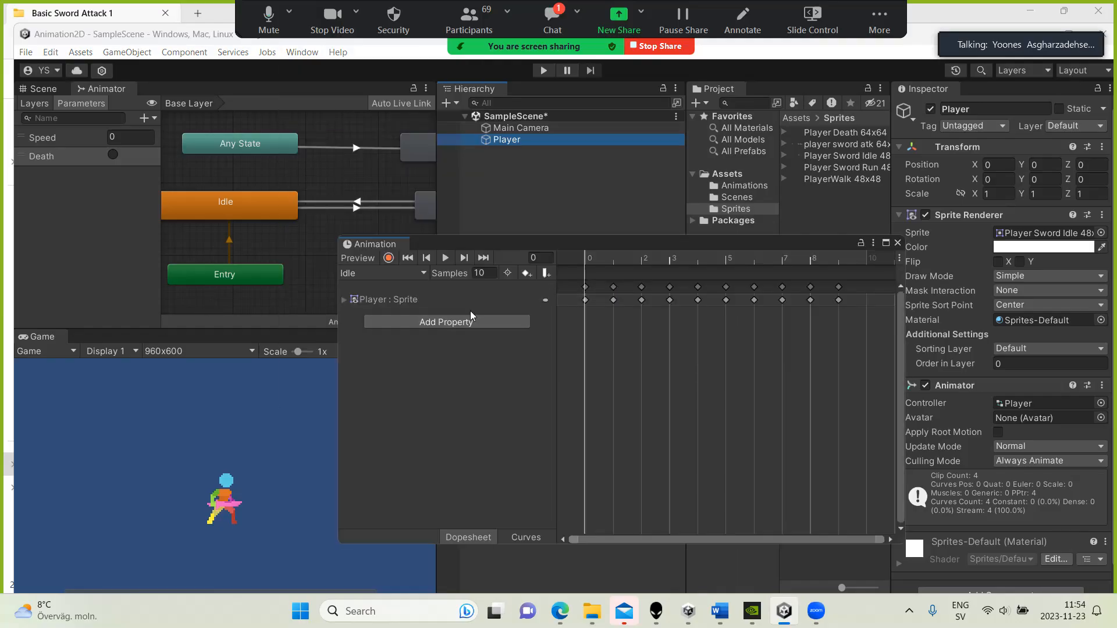
pyautogui.click(378, 274)
pyautogui.click(399, 355)
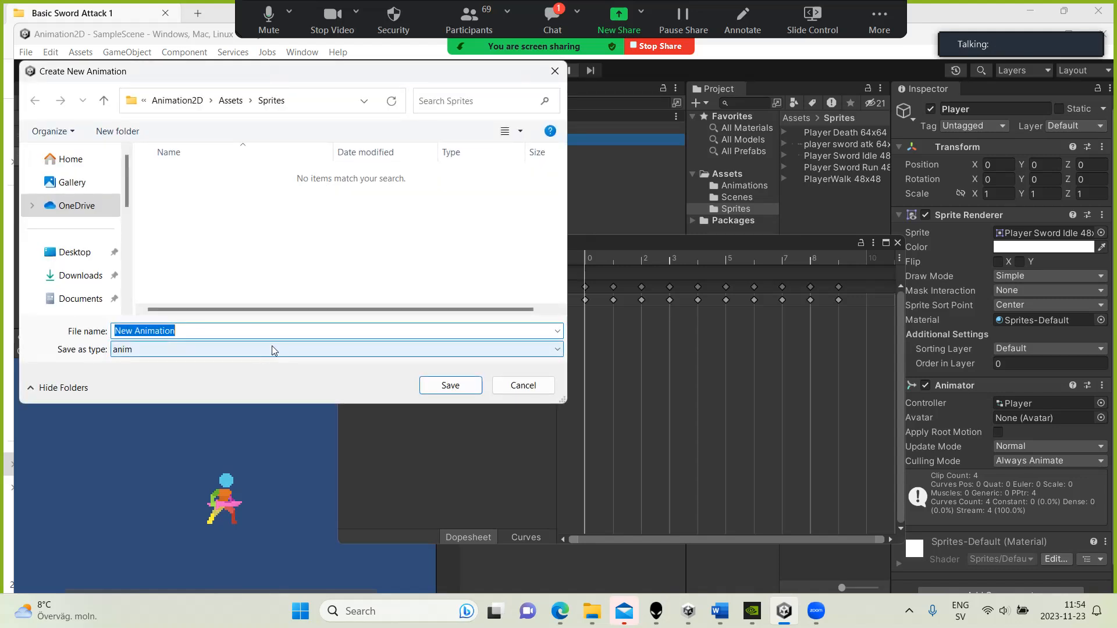
pyautogui.write('Attack')
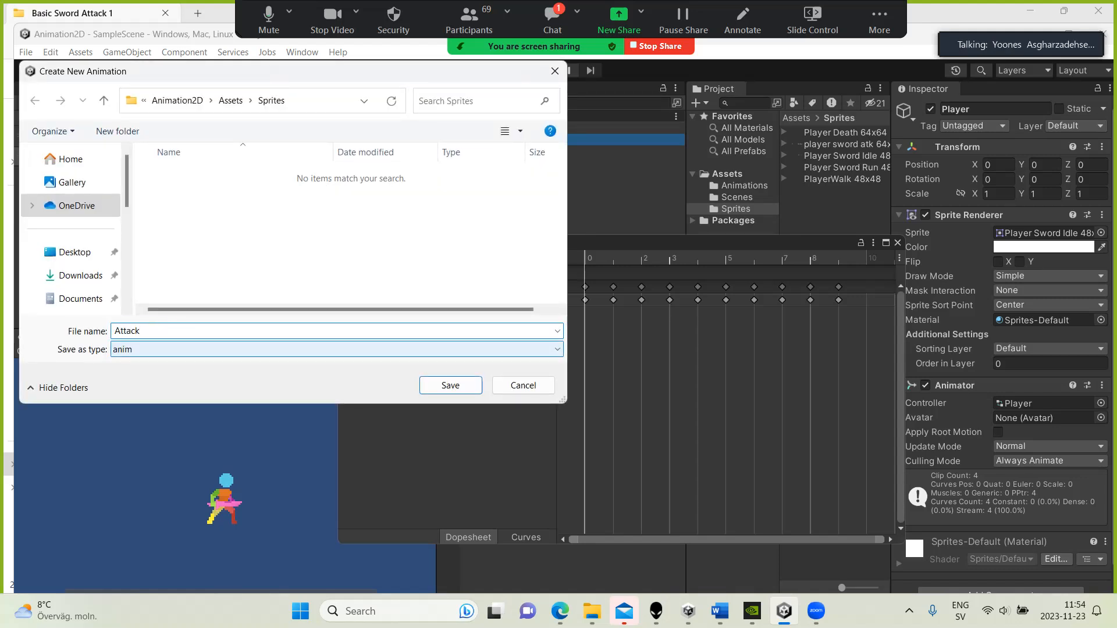
pyautogui.click(454, 386)
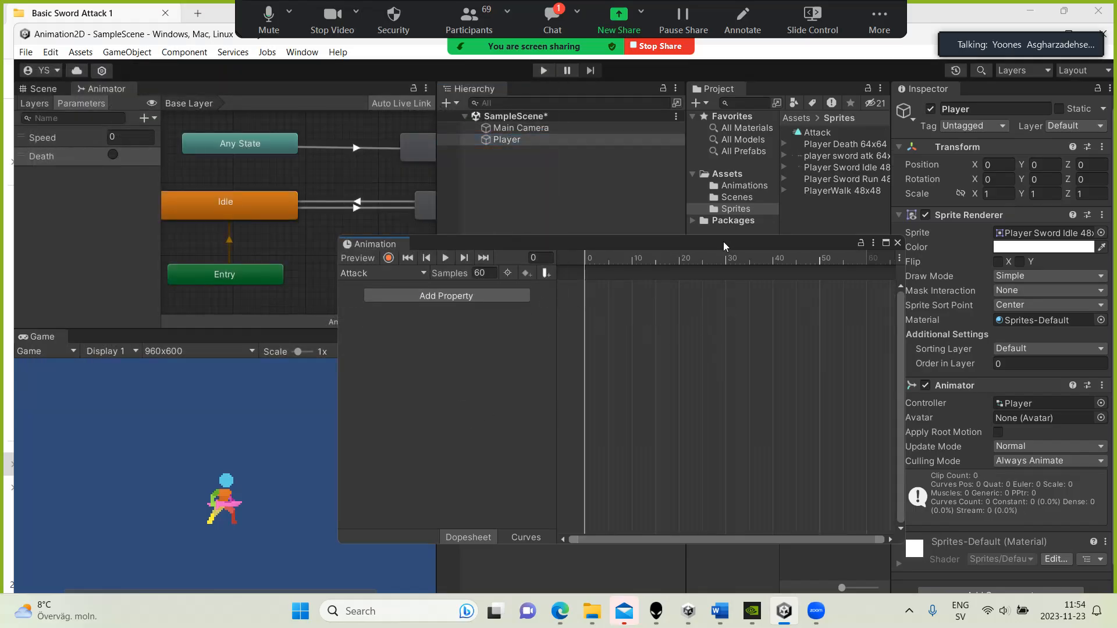
# Add all six sliced player sword atk 64x64 sprites as keyframes to the Attack clip.
pyautogui.moveTo(724, 242); pyautogui.dragTo(648, 310)
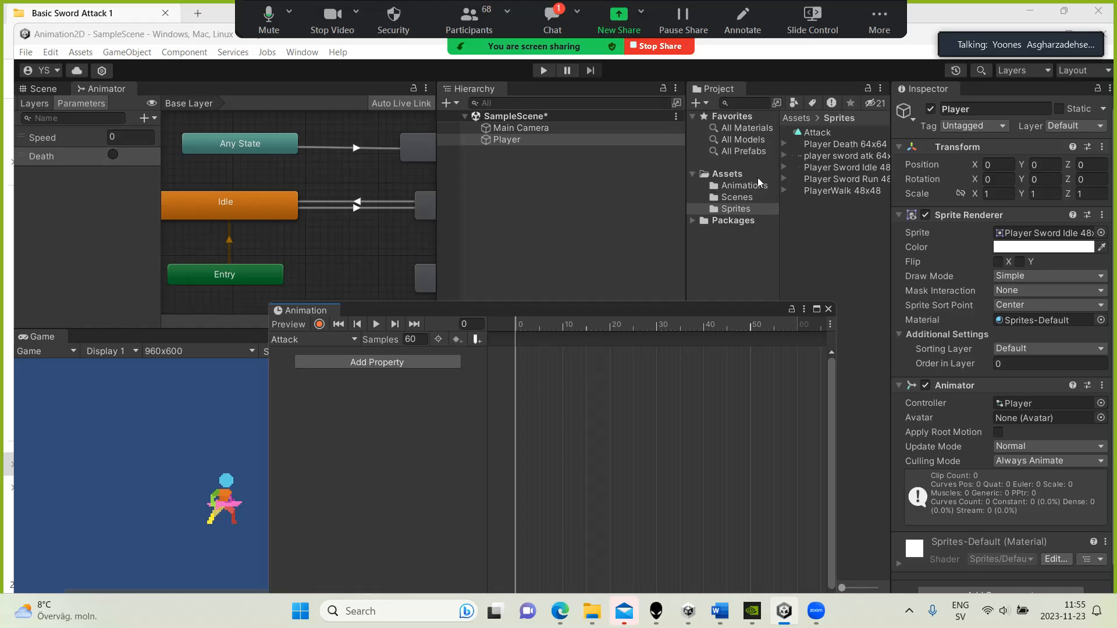
pyautogui.click(784, 155)
pyautogui.click(822, 169)
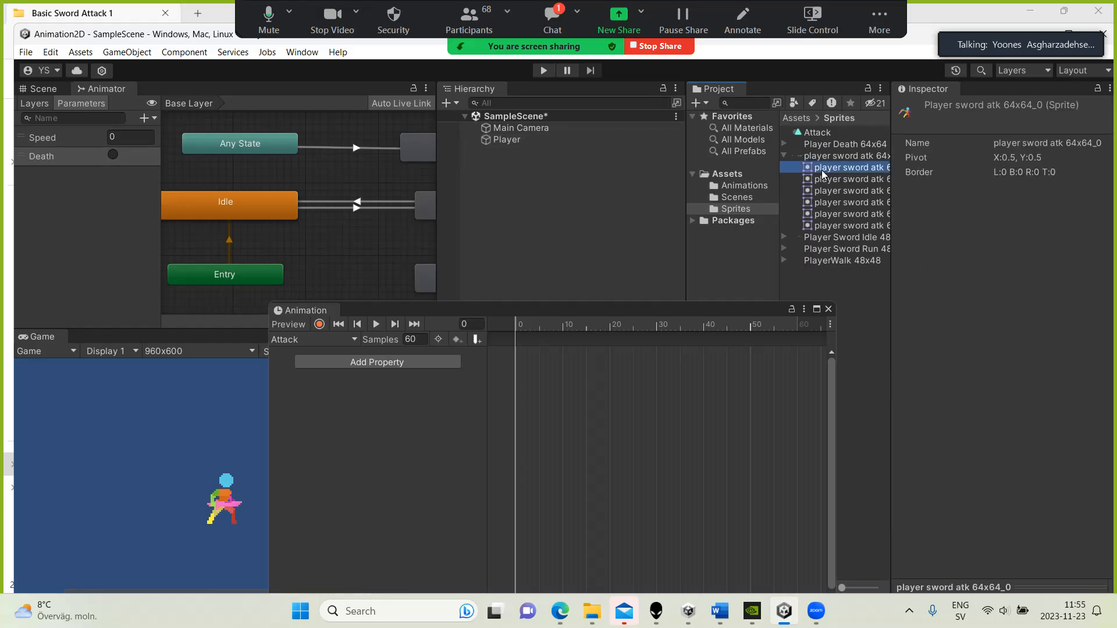
pyautogui.hotkey('shift', 'Down')
pyautogui.hotkey('shift', 'Down')
pyautogui.hotkey('shift', 'Down')
pyautogui.hotkey('shift', 'Down')
pyautogui.hotkey('shift', 'Down')
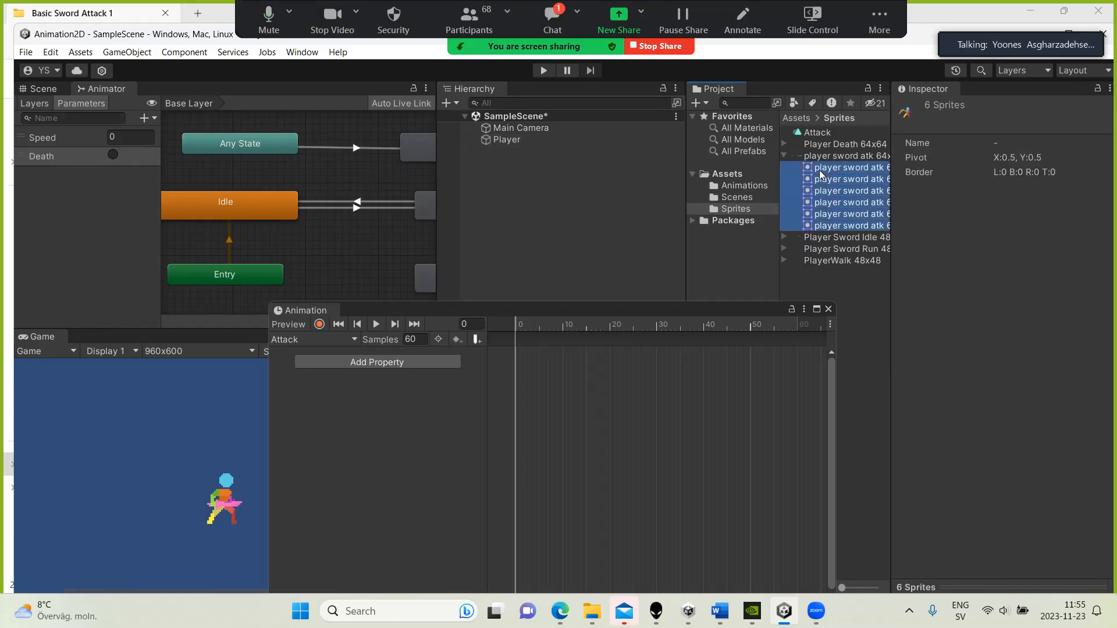
pyautogui.moveTo(835, 170); pyautogui.dragTo(531, 376)
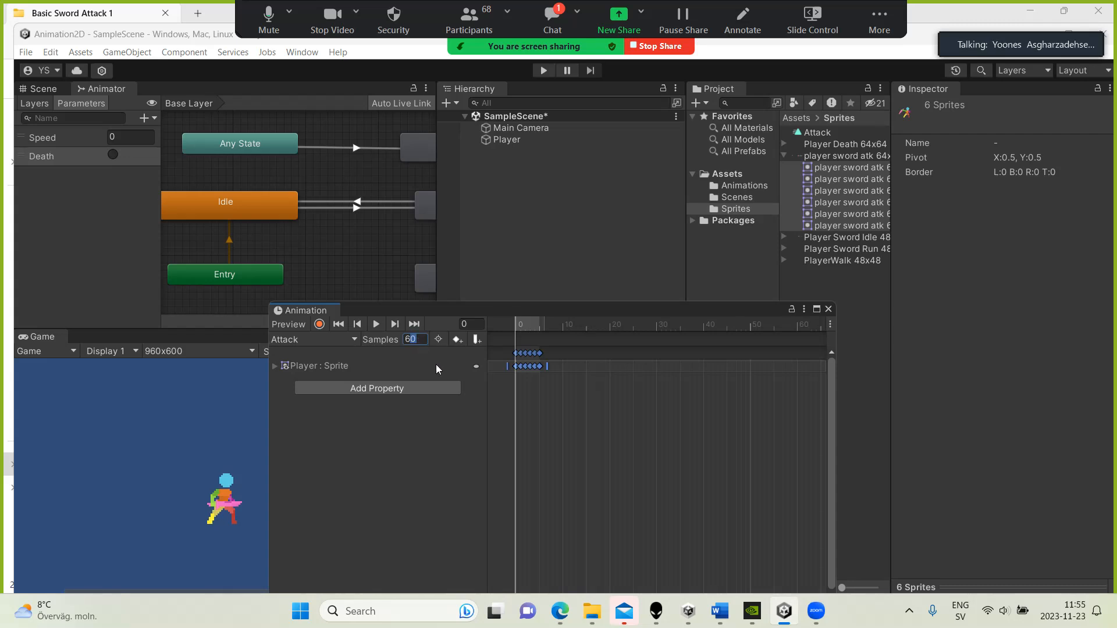
# Set the Attack clip's Samples to 10 and close the Animation window.
pyautogui.write('10')
pyautogui.press('Return')
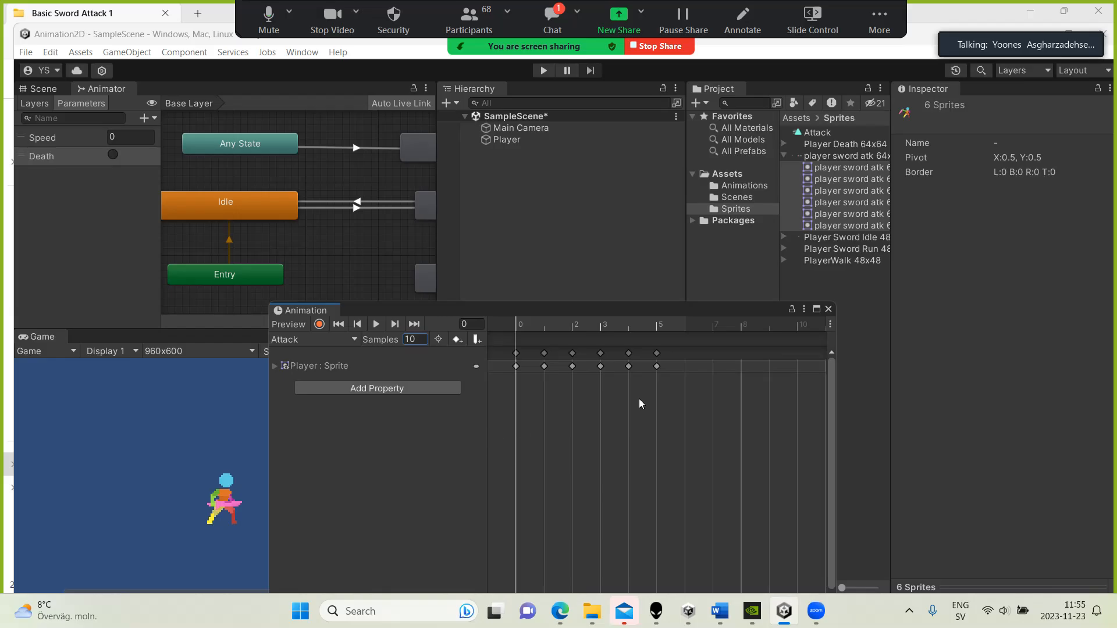
pyautogui.click(829, 310)
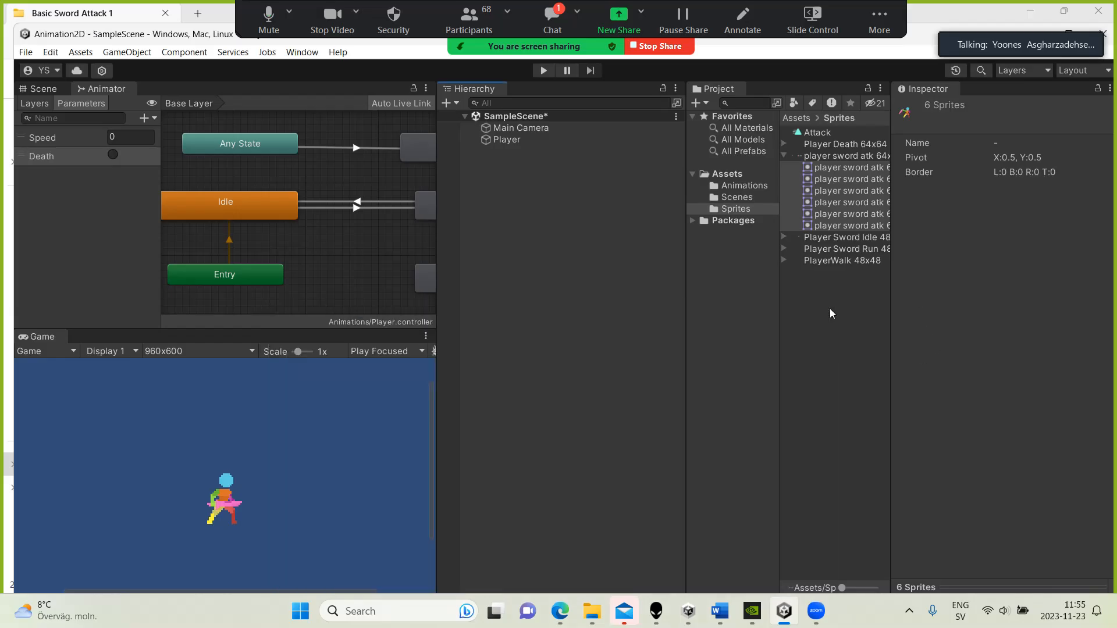
# Move the Attack clip from the Sprites folder into the Animations folder and open that folder.
pyautogui.click(506, 139)
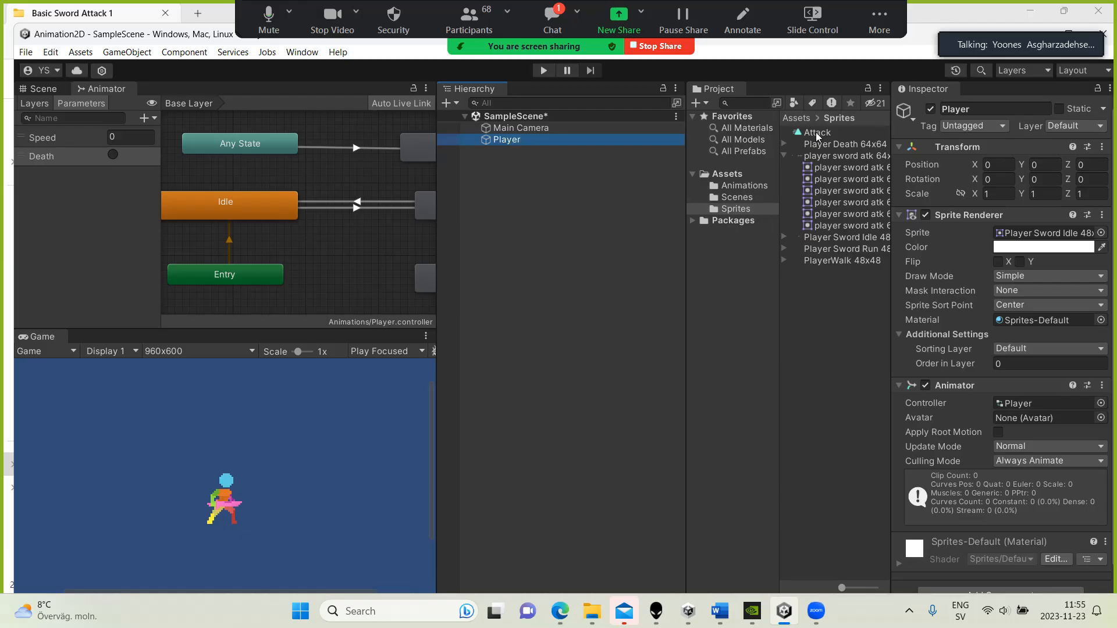
pyautogui.moveTo(818, 135); pyautogui.dragTo(727, 190)
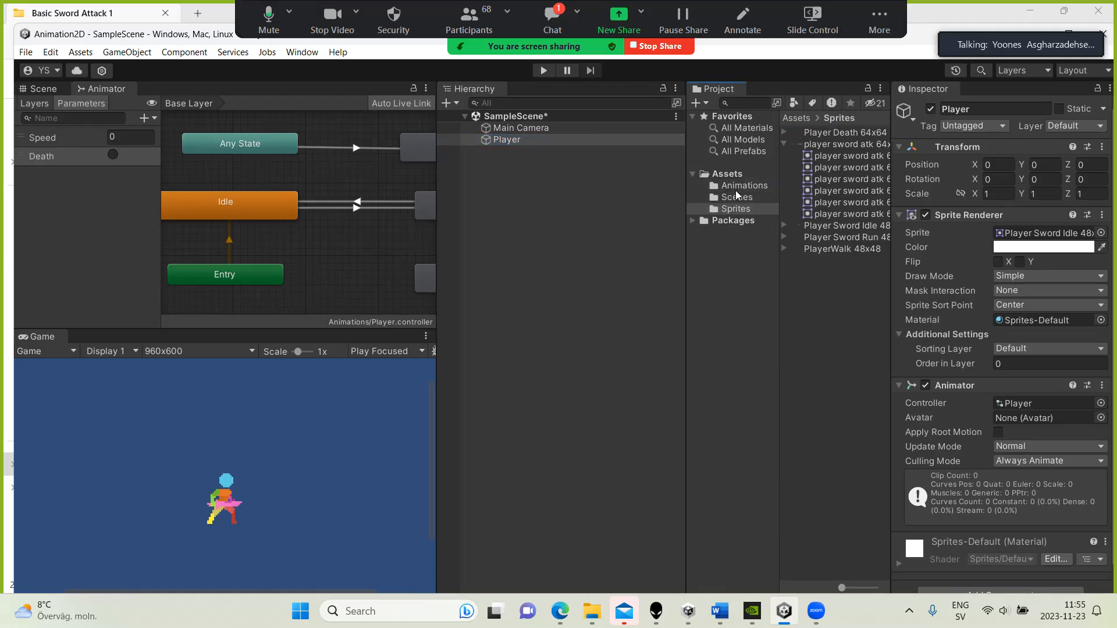
pyautogui.click(729, 189)
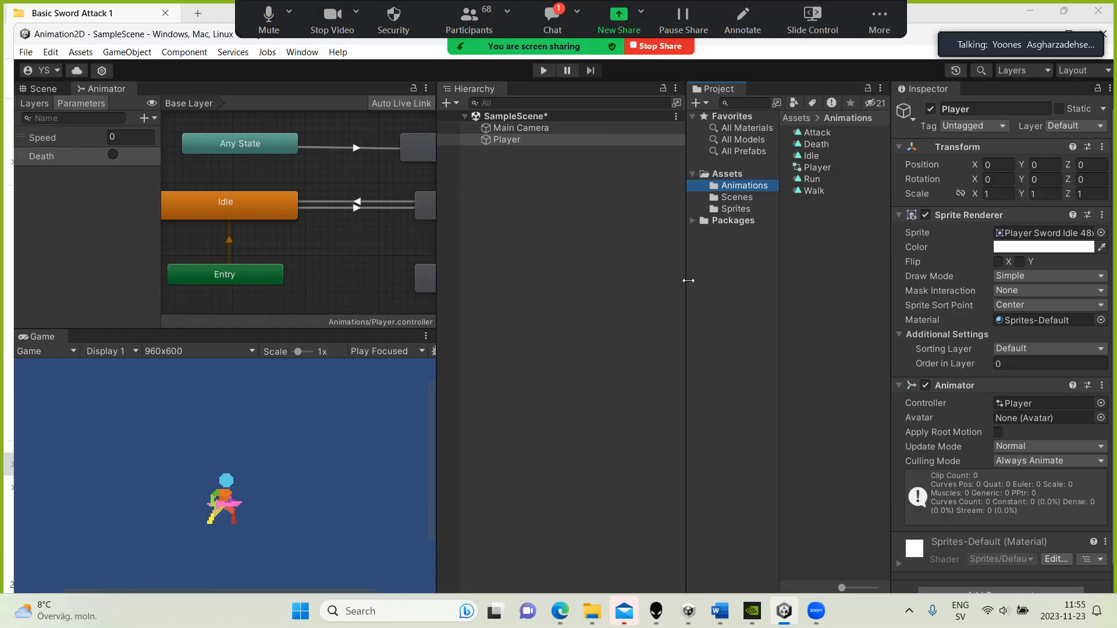
# Widen the Animator view and place the Attack state above the Any State and Death nodes.
pyautogui.moveTo(689, 280); pyautogui.dragTo(724, 279)
pyautogui.moveTo(436, 253); pyautogui.dragTo(657, 250)
pyautogui.scroll(-3, 629, 267)
pyautogui.scroll(2, 629, 267)
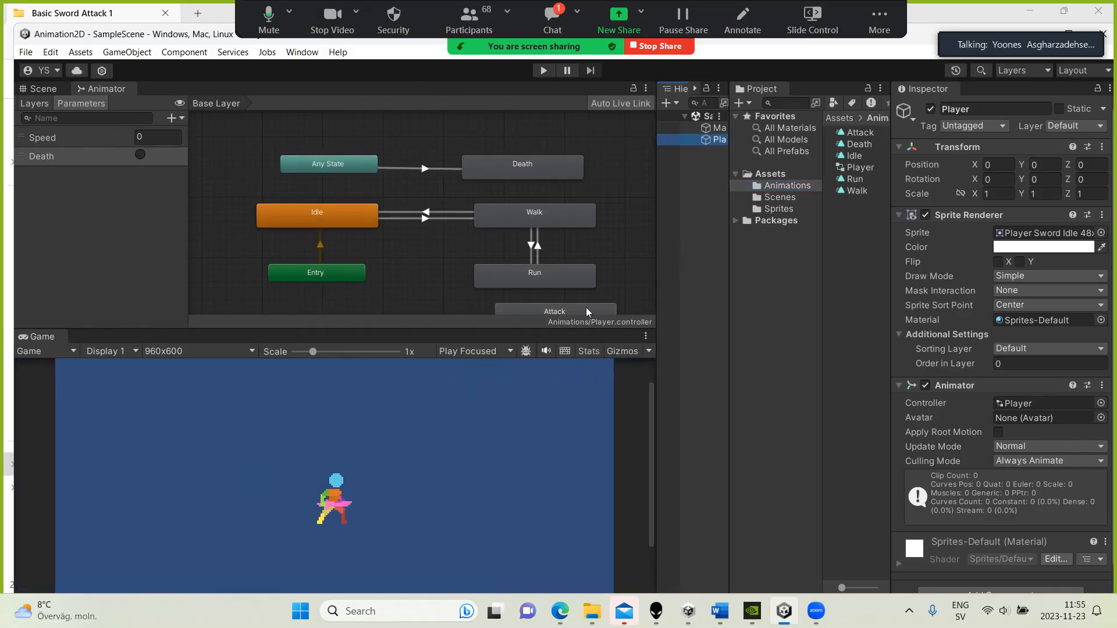
pyautogui.moveTo(592, 309); pyautogui.dragTo(489, 127)
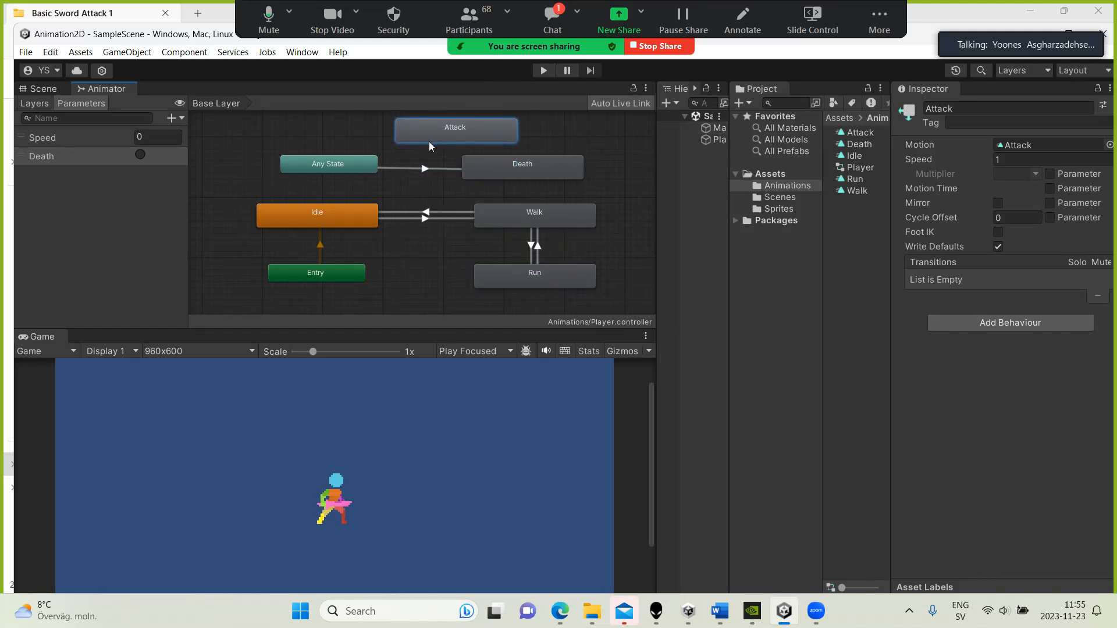
pyautogui.rightClick(351, 164)
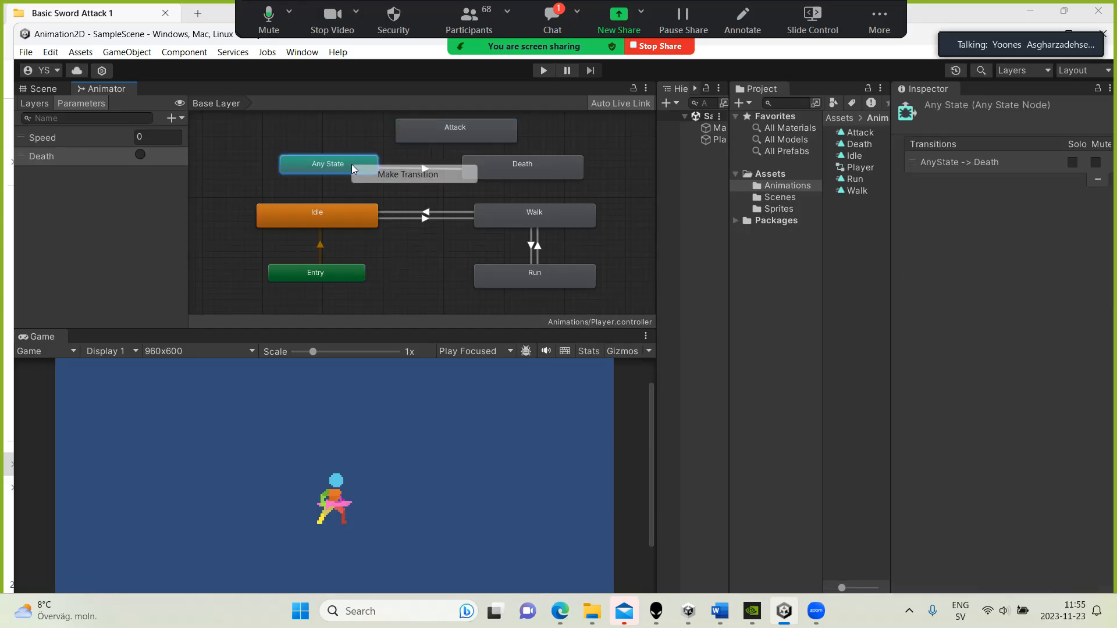
pyautogui.click(399, 175)
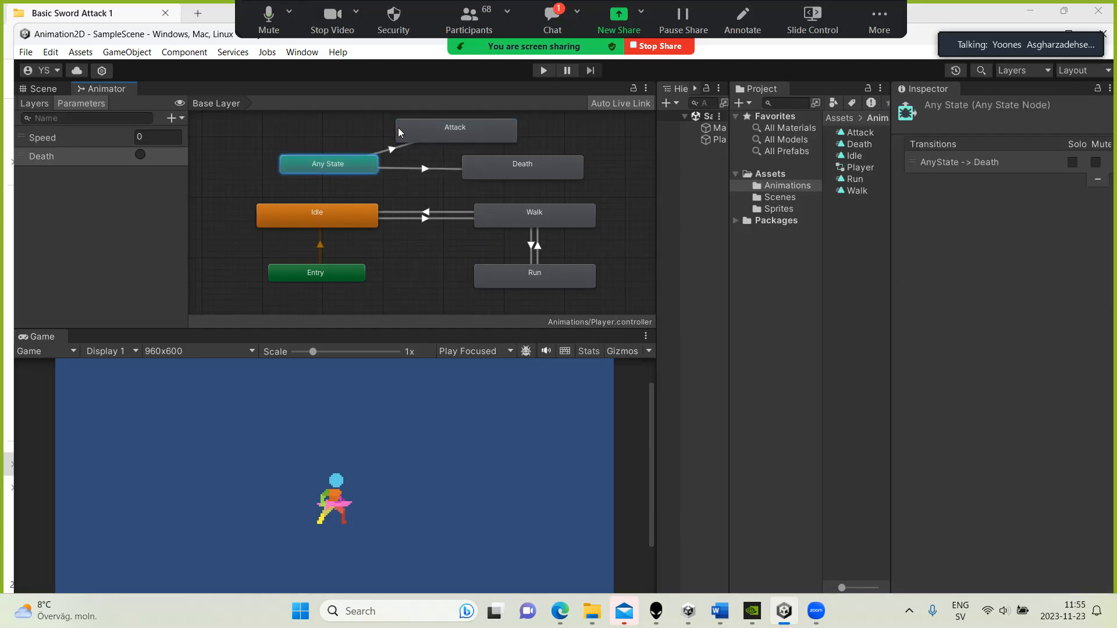
pyautogui.click(347, 156)
# Make a transition from Any State to Attack and move the Any State node farther away from the Attack and Death states.
pyautogui.rightClick(347, 161)
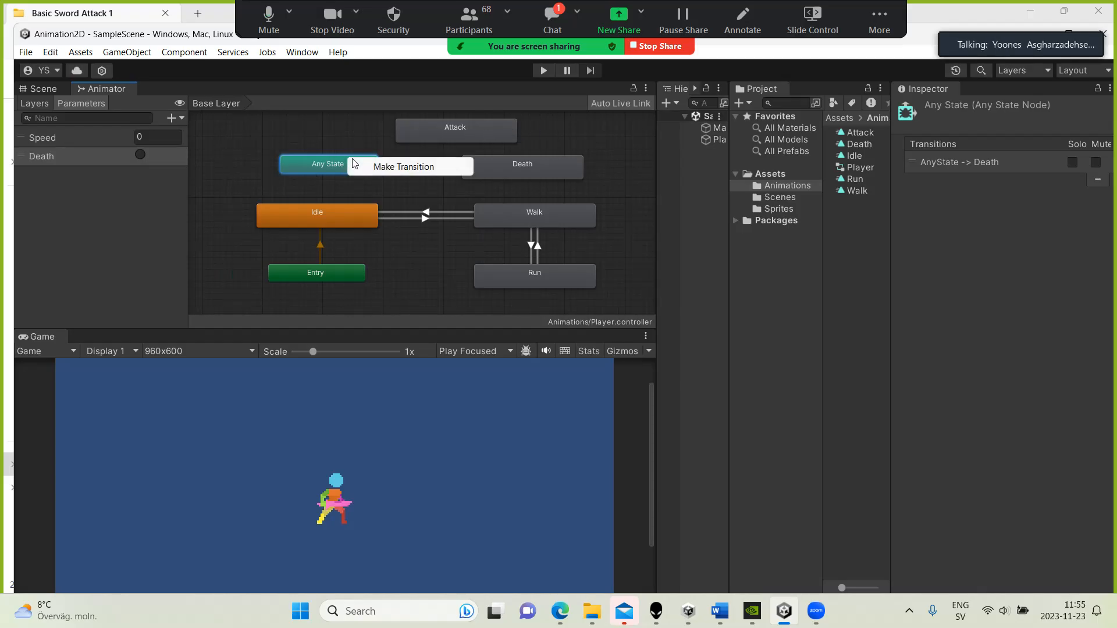
pyautogui.click(384, 165)
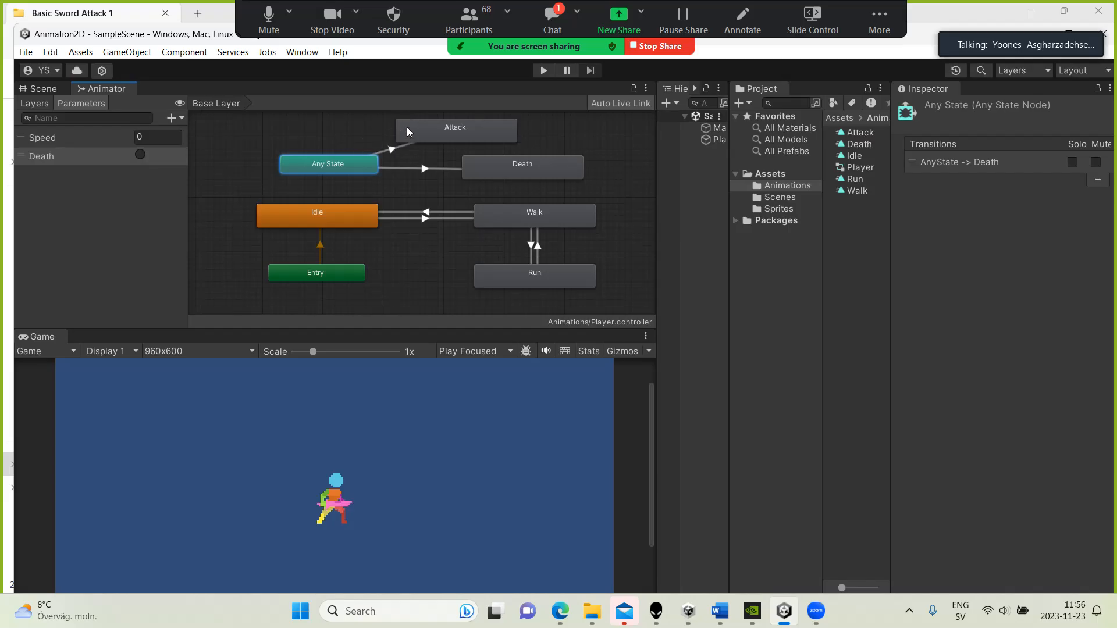
pyautogui.click(407, 126)
pyautogui.moveTo(307, 163); pyautogui.dragTo(253, 169)
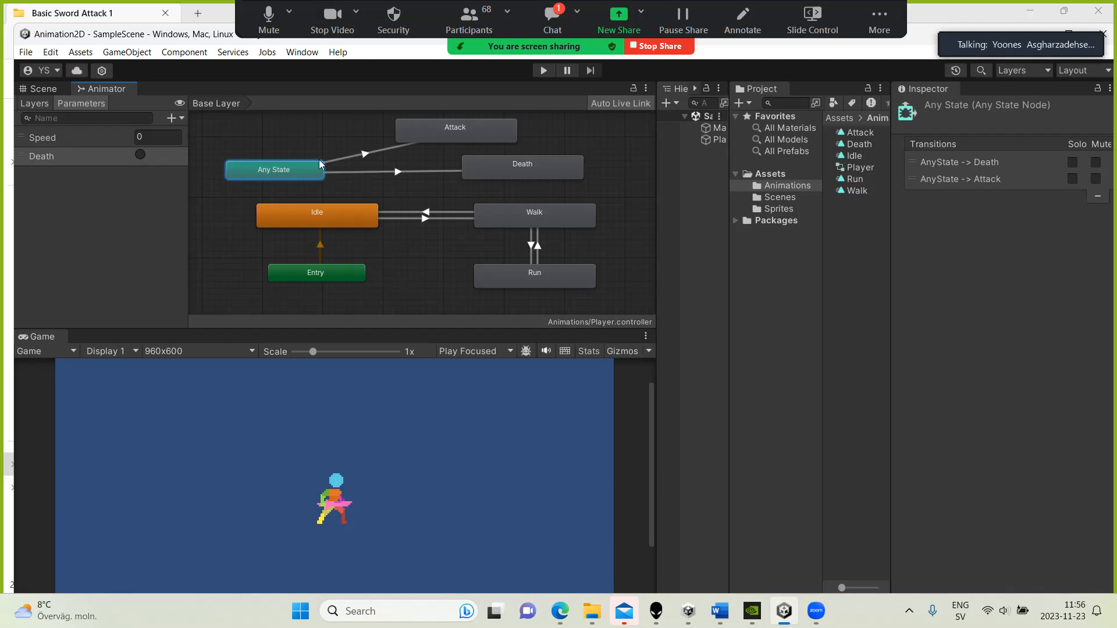
# Add a Trigger parameter named Attack to the Animator and save the scene.
pyautogui.click(170, 120)
pyautogui.click(204, 180)
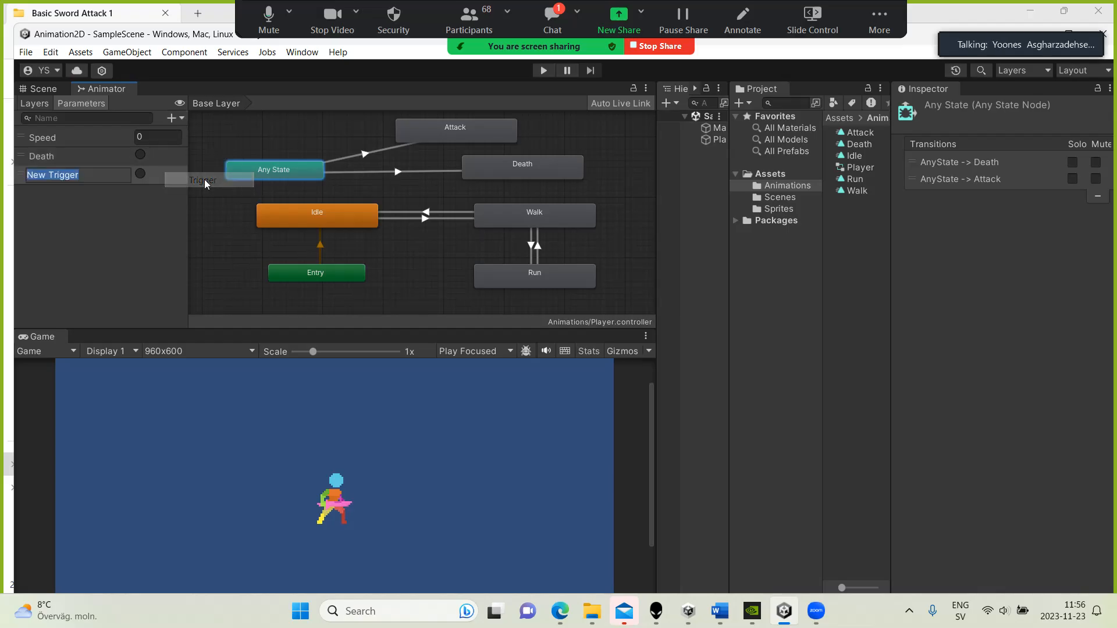
pyautogui.write('Attack')
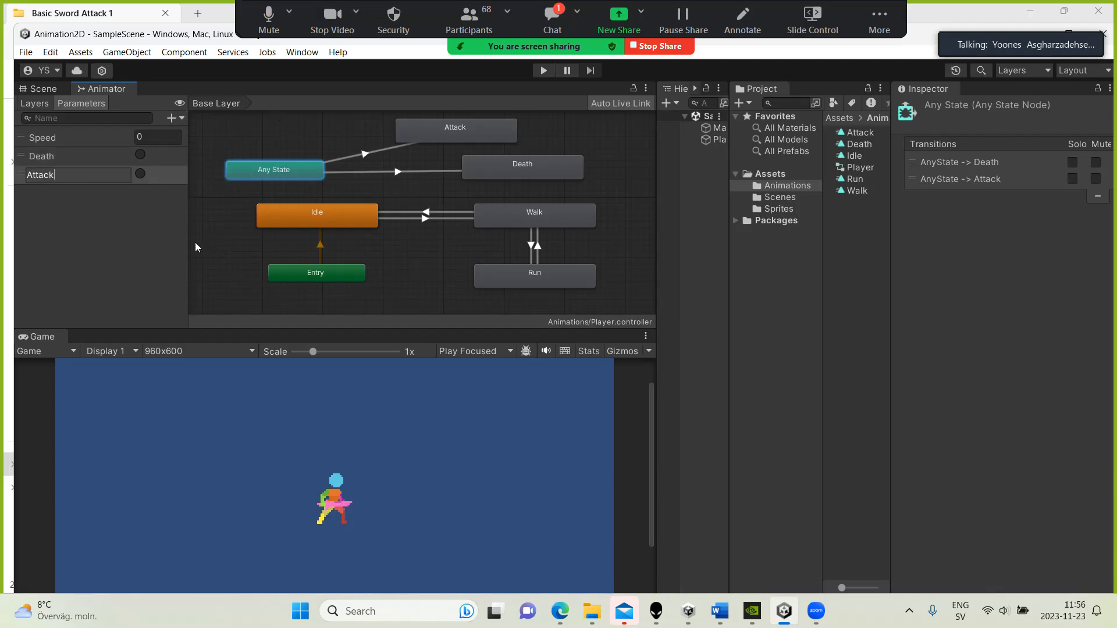
pyautogui.click(94, 229)
pyautogui.click(26, 52)
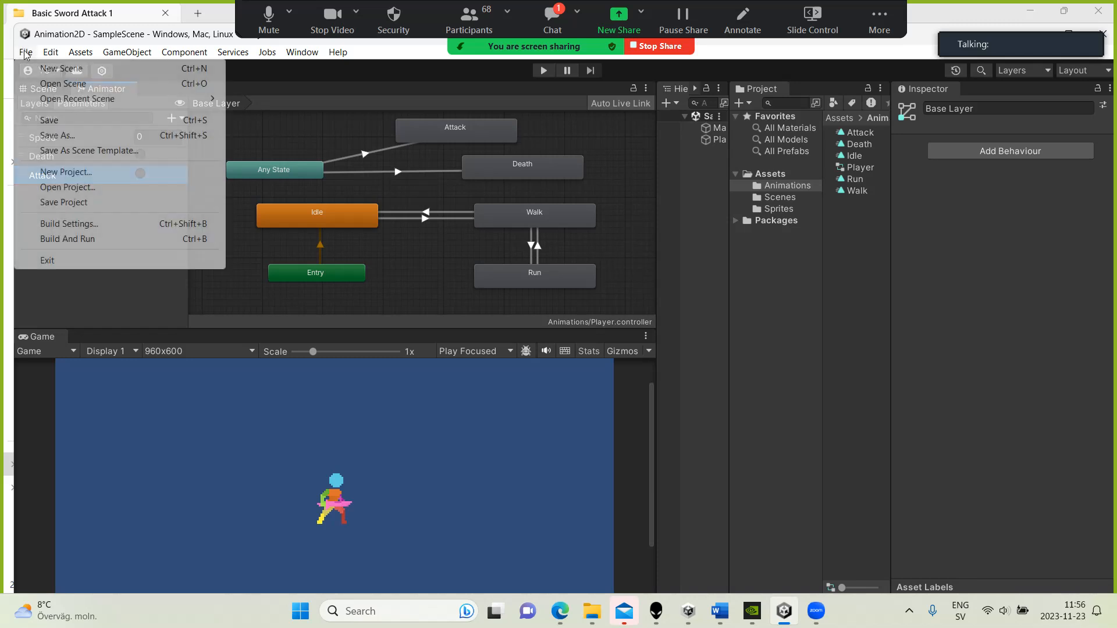
pyautogui.click(50, 121)
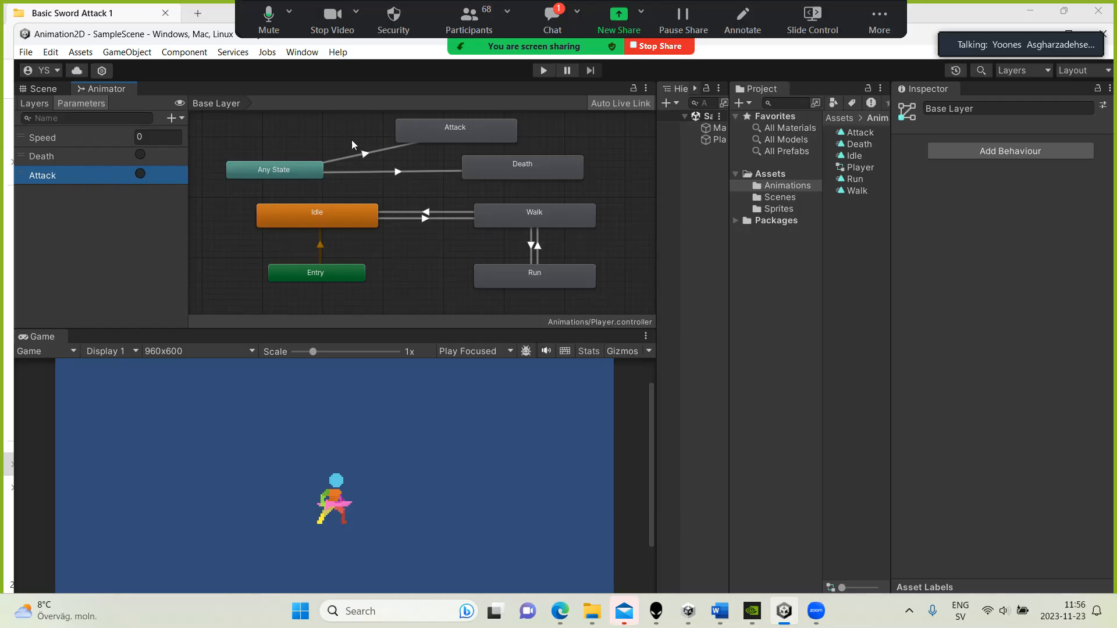
# Add a condition to the Any State to Attack transition that uses the Attack trigger.
pyautogui.click(375, 153)
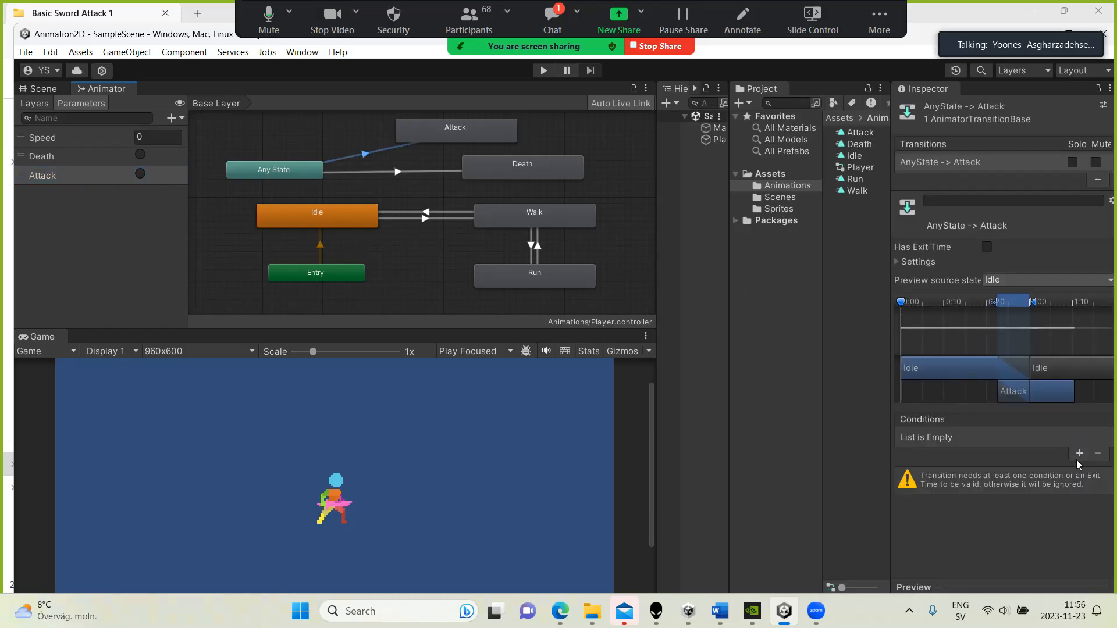
pyautogui.click(1080, 454)
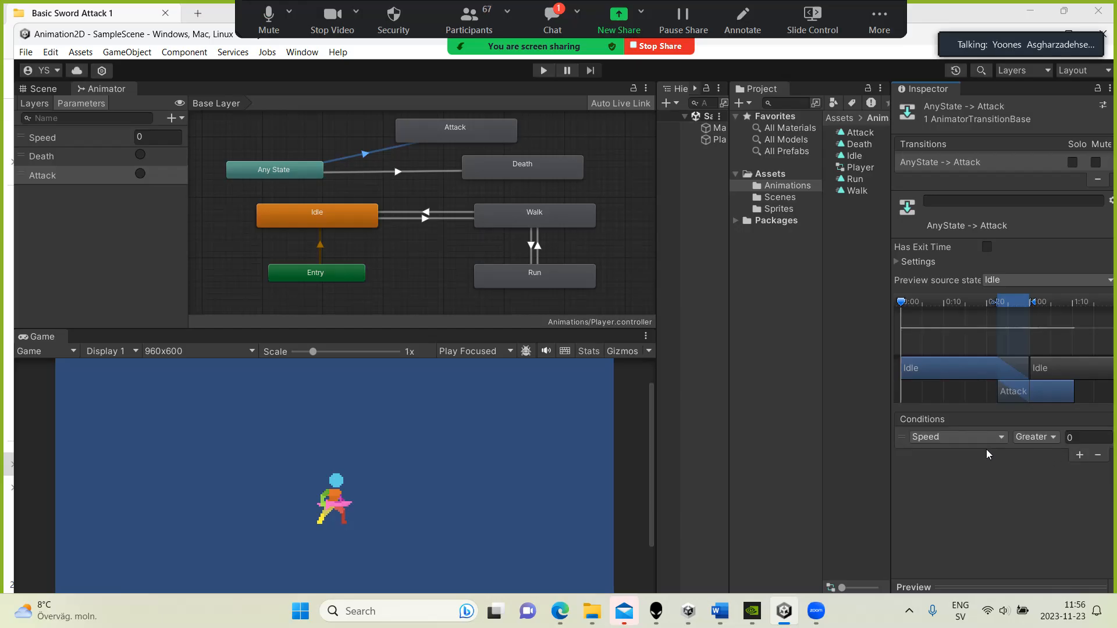
pyautogui.click(972, 439)
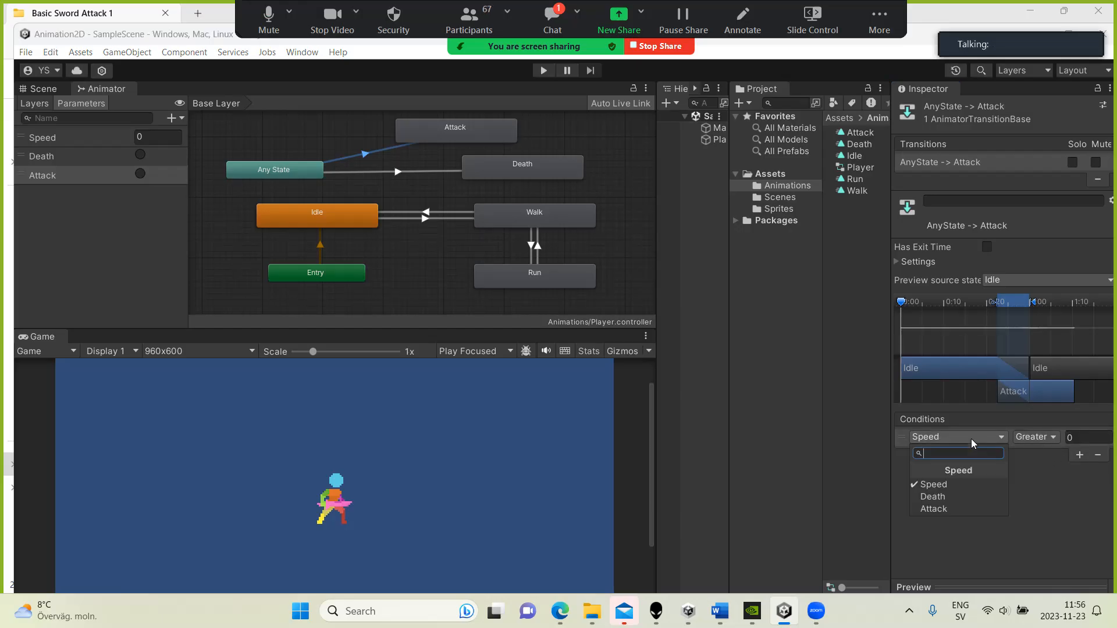
pyautogui.click(953, 506)
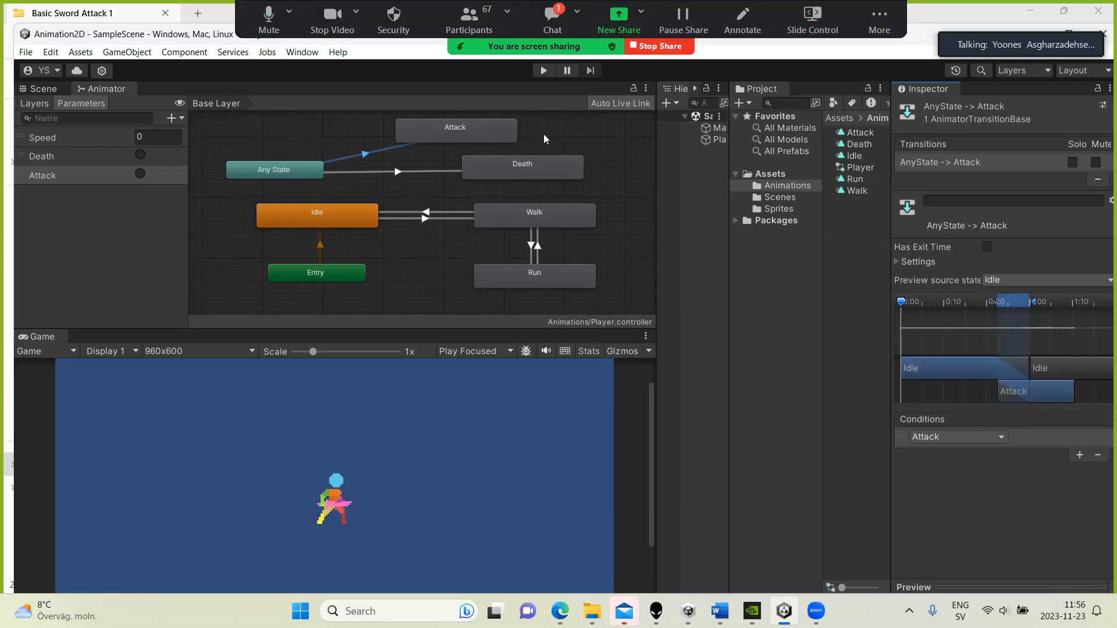
# Test the Animator in Play mode by setting Speed to 2 and firing the Attack and Death triggers, and stop playback.
pyautogui.click(545, 71)
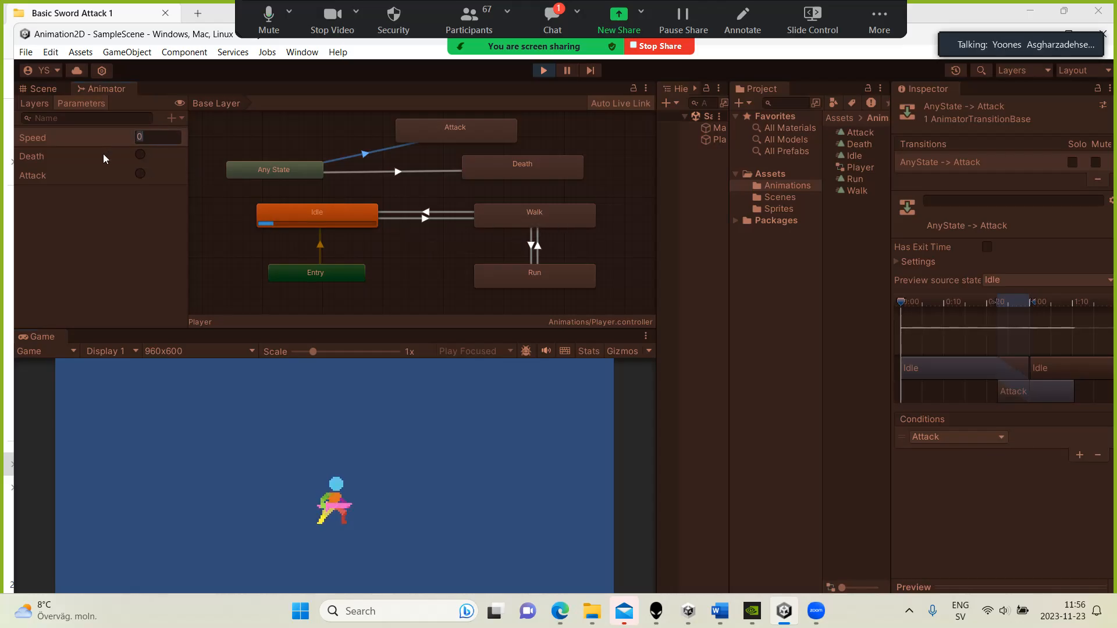
pyautogui.write('2')
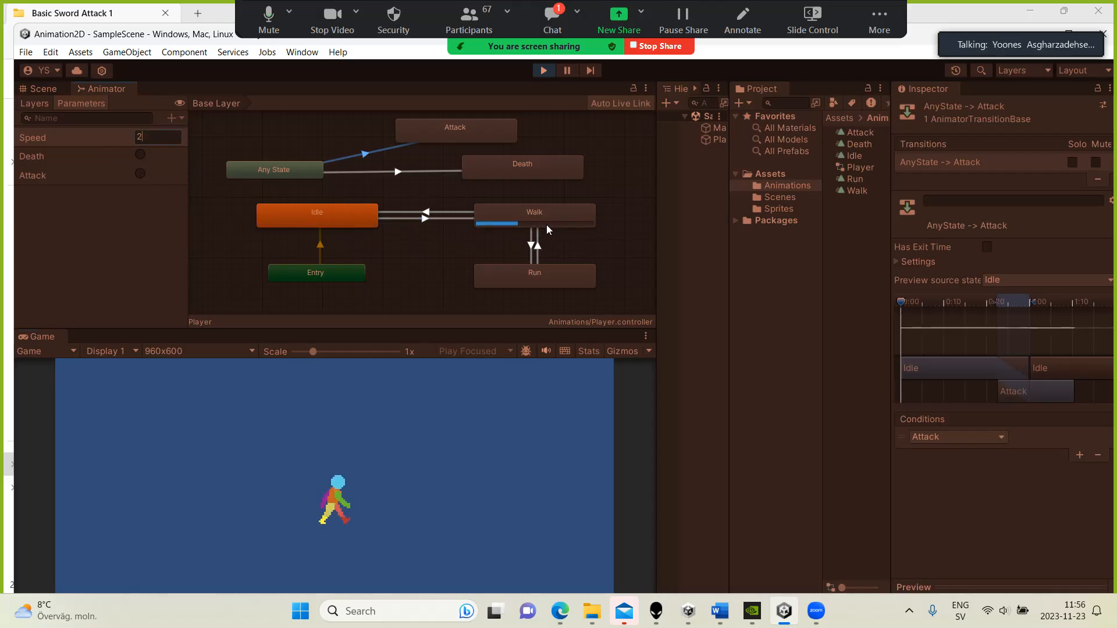
pyautogui.click(139, 174)
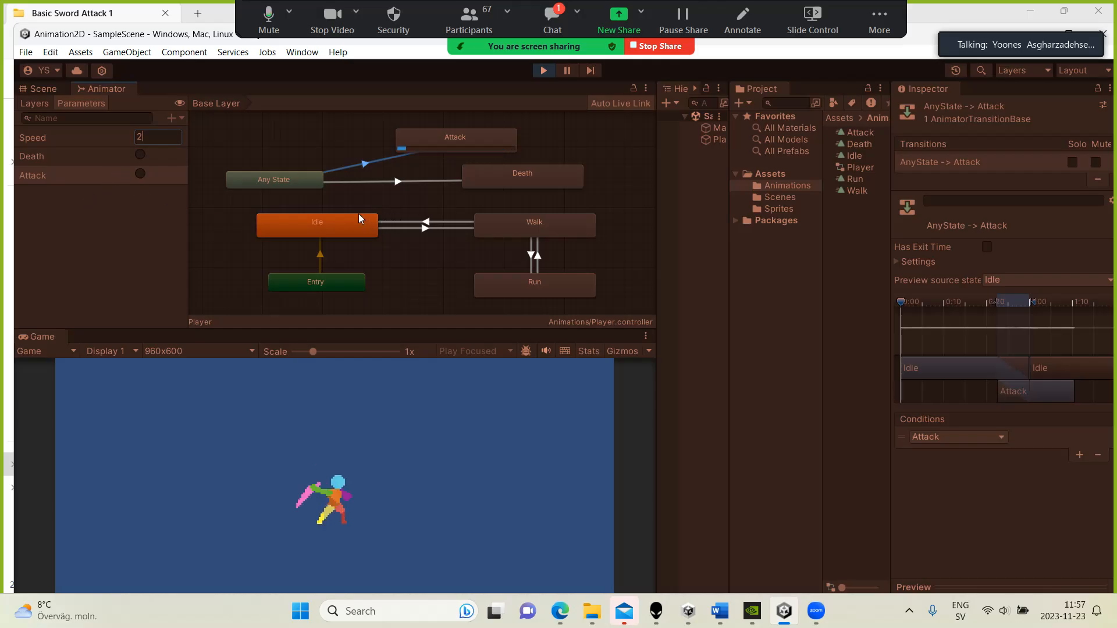
pyautogui.click(139, 155)
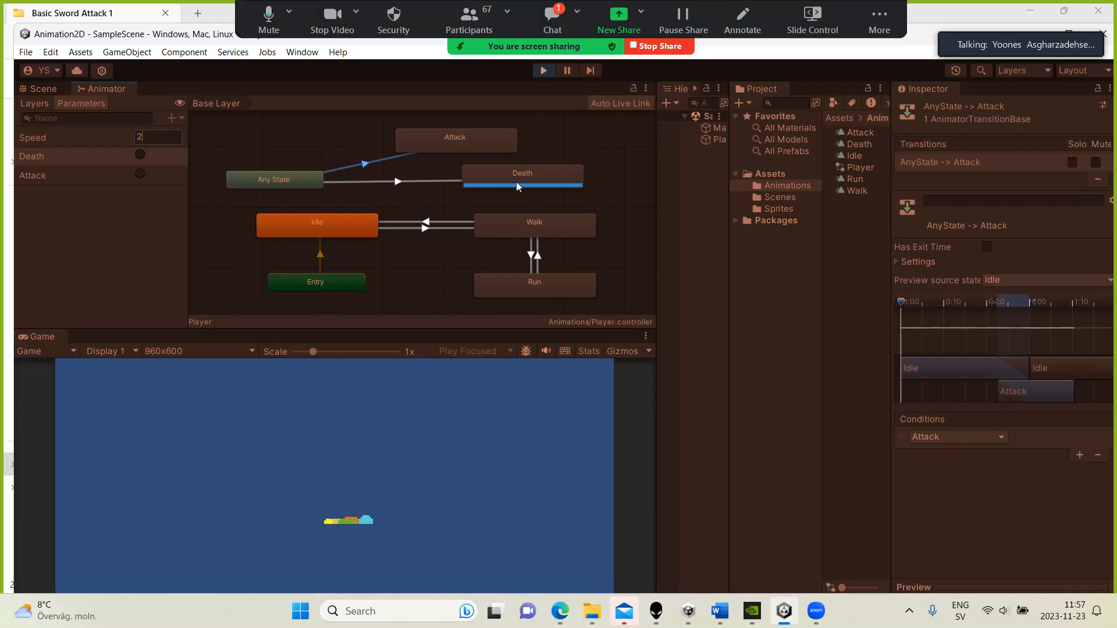
pyautogui.click(542, 73)
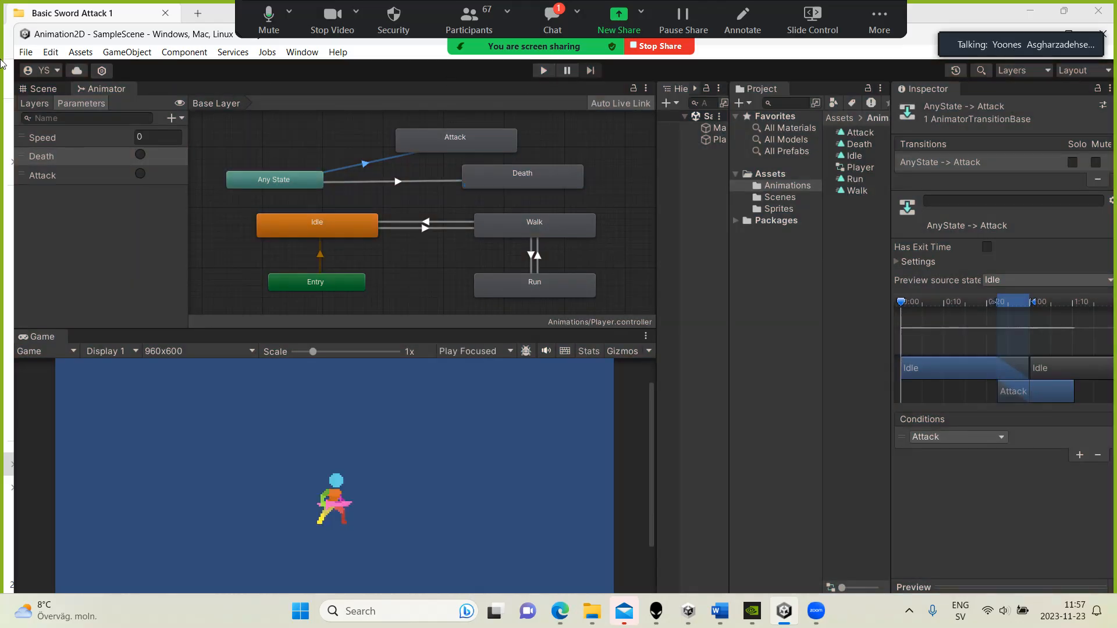
# Save the scene and widen the Hierarchy.
pyautogui.click(26, 52)
pyautogui.click(65, 135)
pyautogui.moveTo(729, 383); pyautogui.dragTo(765, 385)
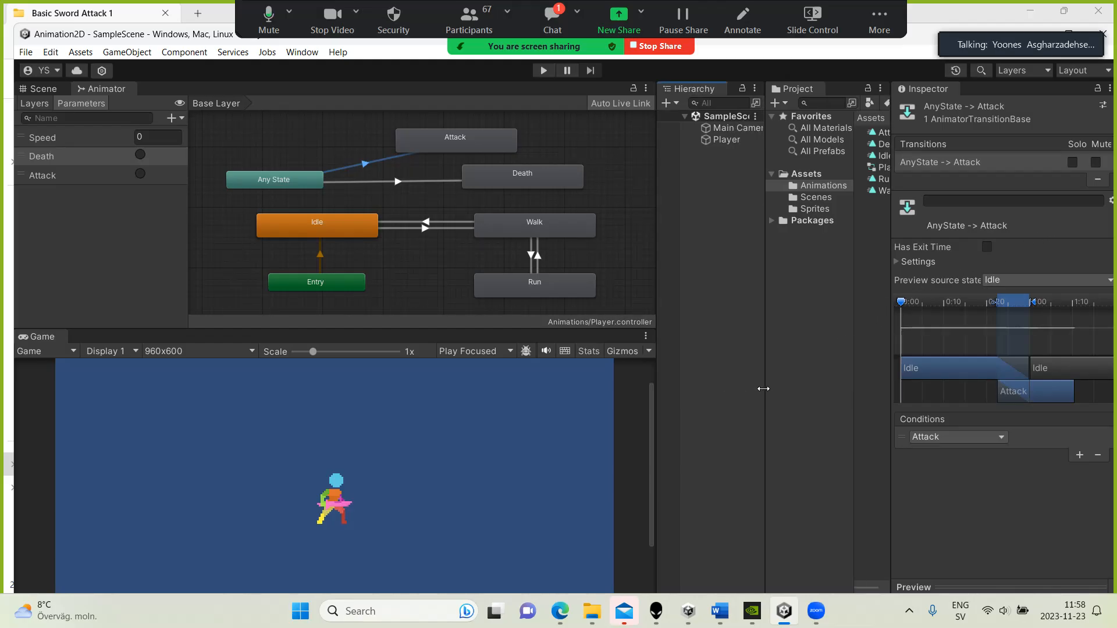